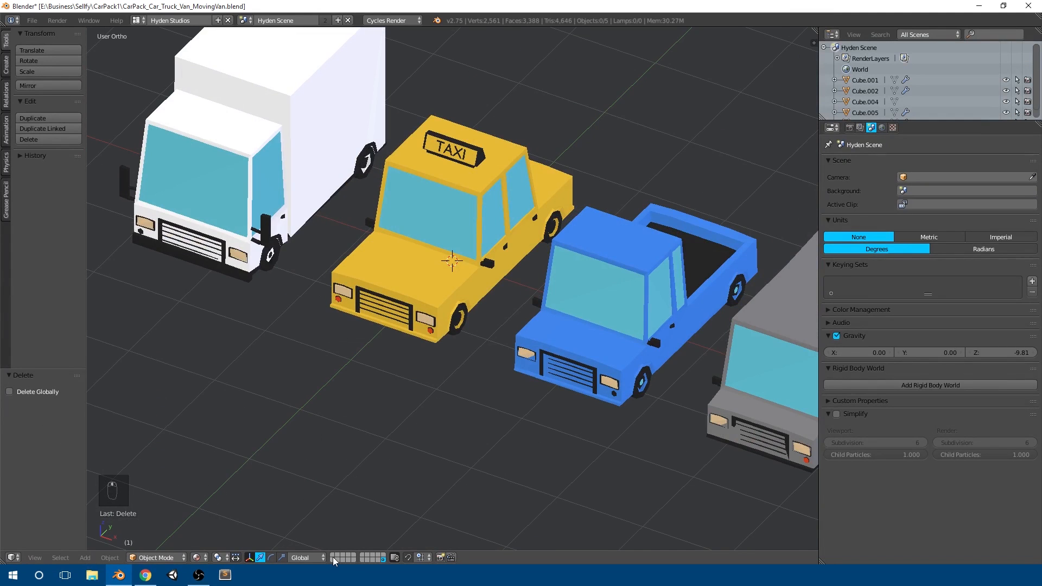
Show only the empty first scene layer and add a cube mesh
left_click(332, 558)
middle_click_drag(492, 292, 435, 321, "shift")
scroll(479, 348, "down", 4)
scroll(440, 318, "up", 4)
key("shift+a")
mouse_move(441, 318)
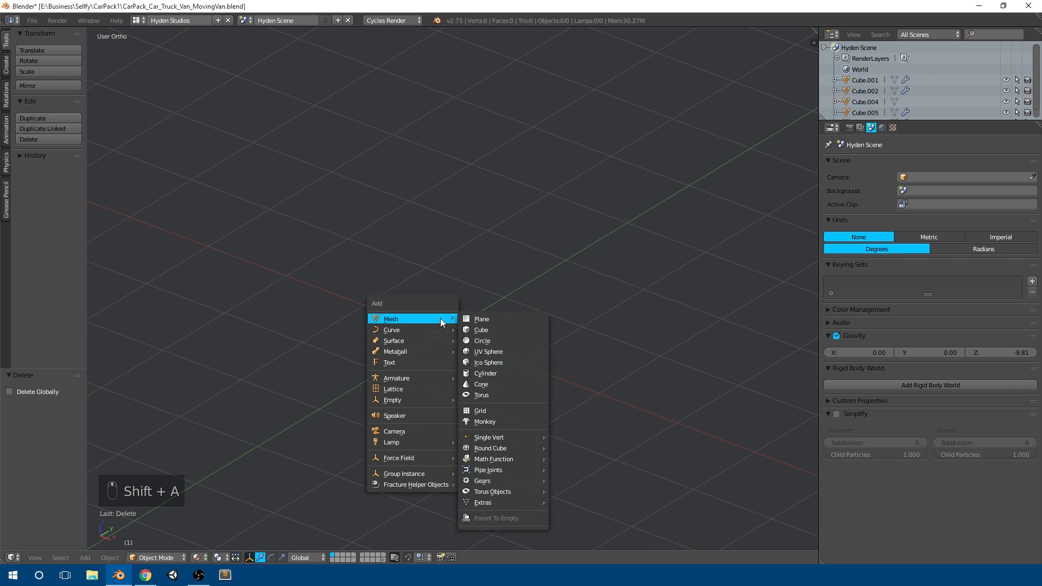
left_click(505, 328)
middle_click_drag(553, 327, 488, 317)
Extrude the cube's top, front and back faces individually by 2 units
key("KP_3")
key("Tab")
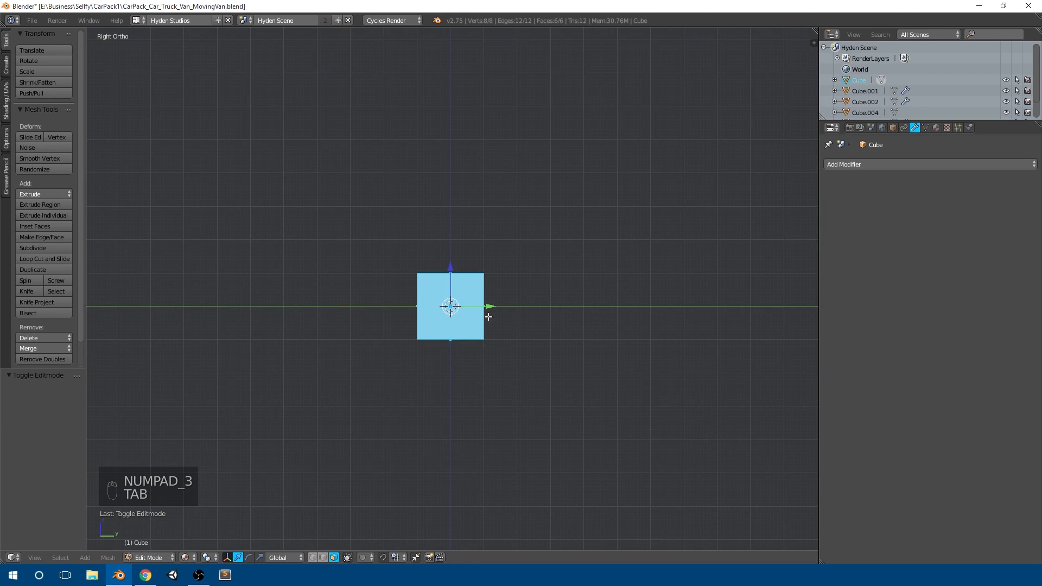
scroll(488, 315, "up", 2)
middle_click_drag(509, 295, 493, 320)
right_click(492, 320)
right_click(461, 283, "shift")
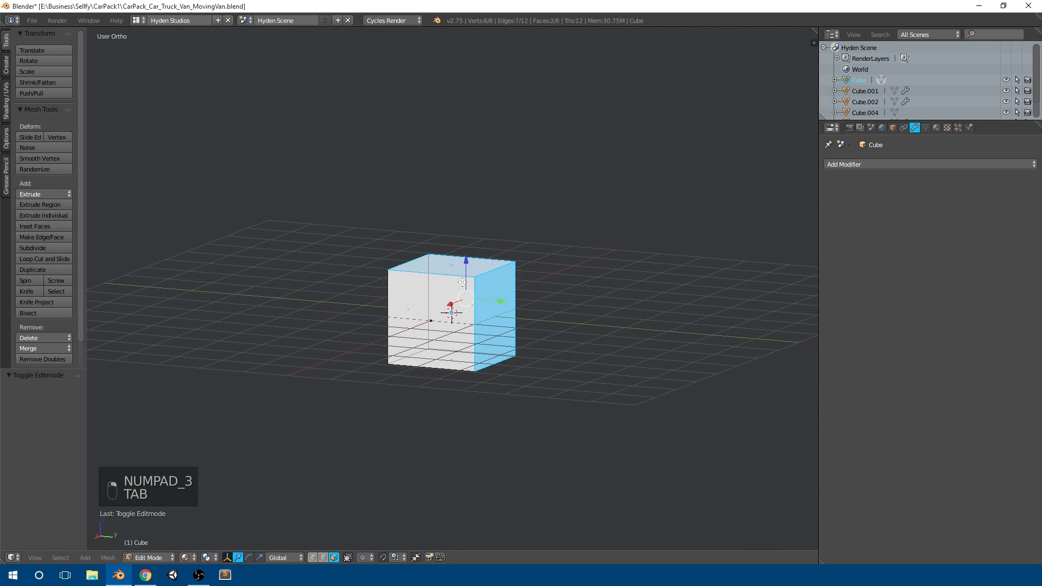
middle_click_drag(461, 284, 541, 284)
right_click(416, 320, "shift")
key("alt+e")
key("Escape")
key("alt+e")
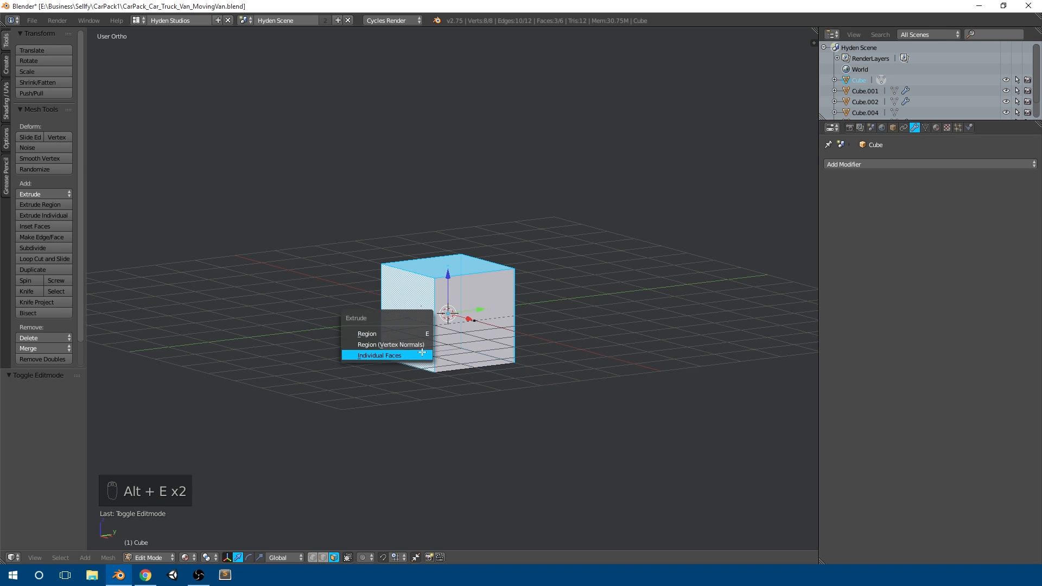
left_click(421, 355)
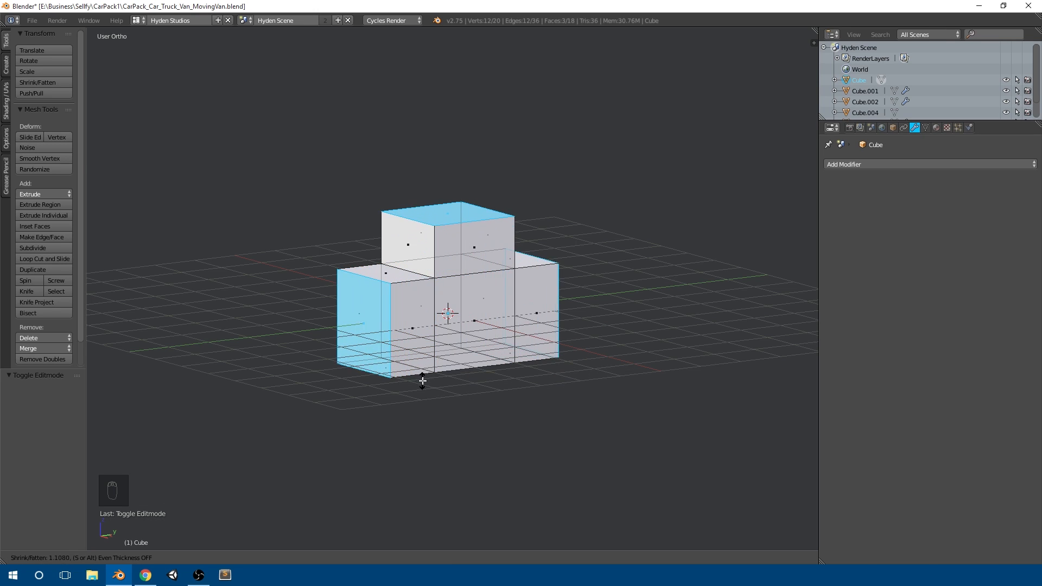
type("2")
key("Return")
middle_click_drag(417, 394, 473, 307)
middle_click_drag(282, 349, 452, 398)
Add one centred lengthwise loop cut that splits the body into two equal halves
key("Tab")
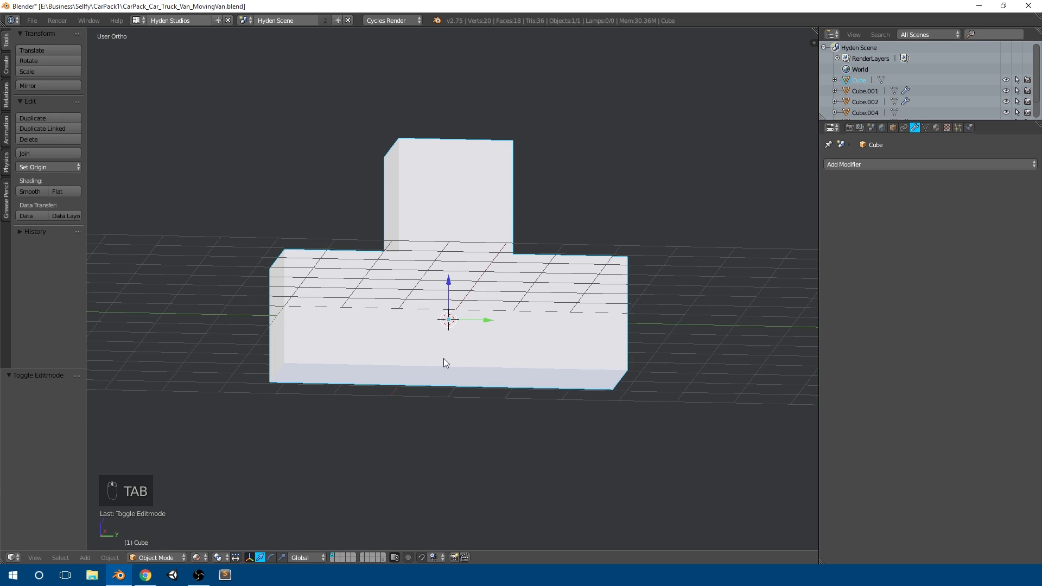
middle_click_drag(444, 359, 484, 371)
key("Tab")
middle_click_drag(557, 309, 427, 224)
key("a")
key("a")
right_click(427, 223)
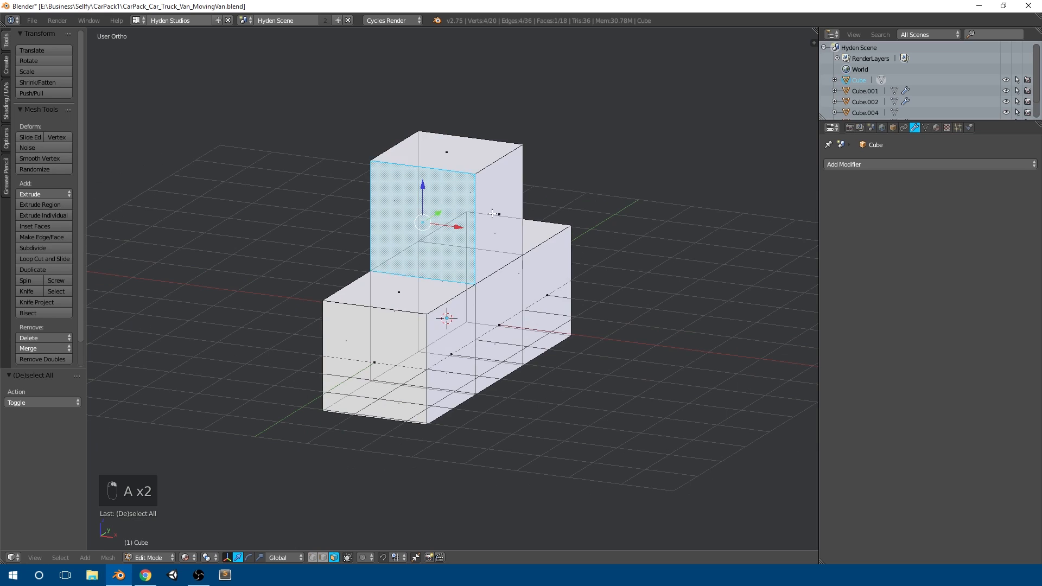
middle_click_drag(574, 221, 484, 242)
key("ctrl+r")
left_click(484, 243)
right_click(484, 242)
key("KP_7")
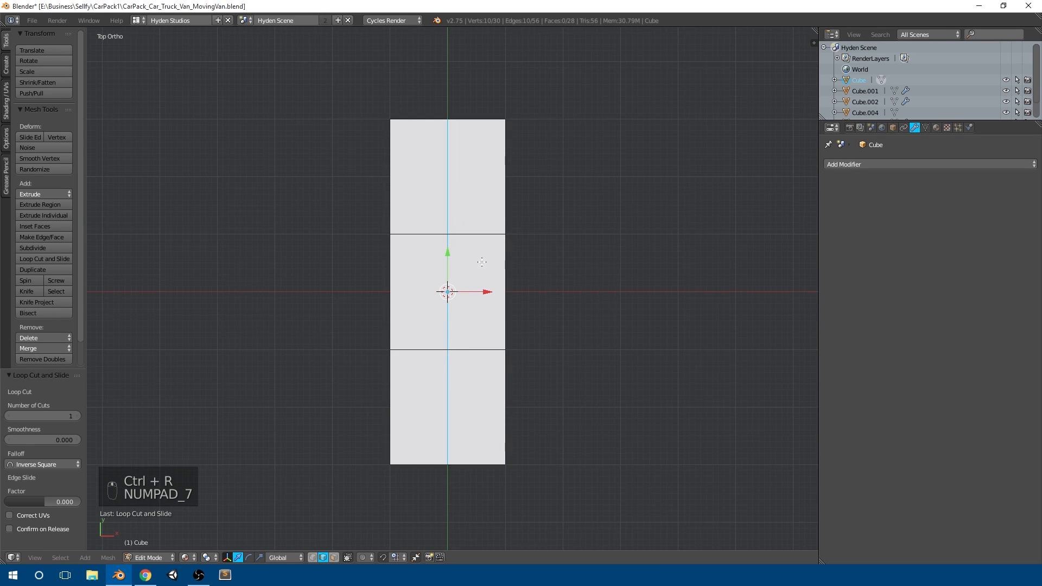
Delete the outer vertices on the negative X side to remove that half of the body
scroll(385, 407, "down", 2)
key("a")
key("a")
key("b")
left_click_drag(375, 425, 438, 162)
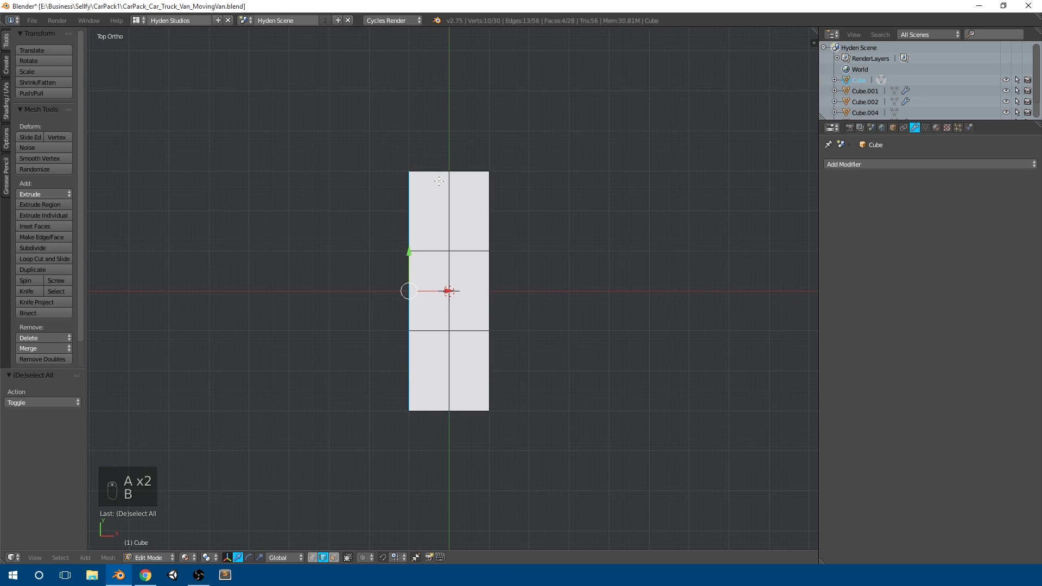
middle_click_drag(541, 326, 415, 250)
key("x")
left_click(437, 249)
Add a Mirror modifier on the X axis to the half body
left_click(882, 165)
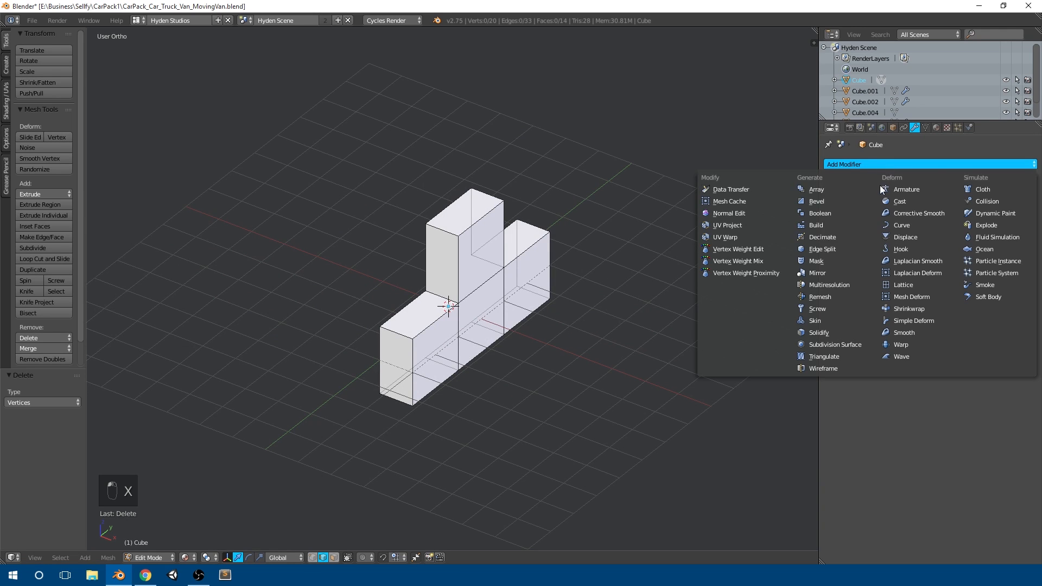
left_click(835, 273)
middle_click_drag(559, 304, 510, 271)
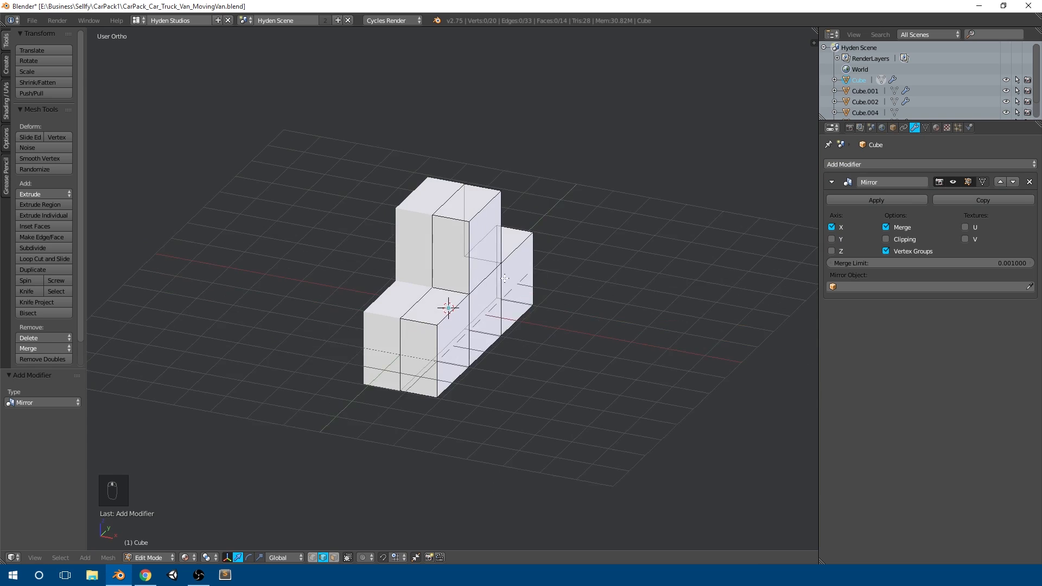
scroll(509, 271, "up", 3)
scroll(560, 269, "down", 2)
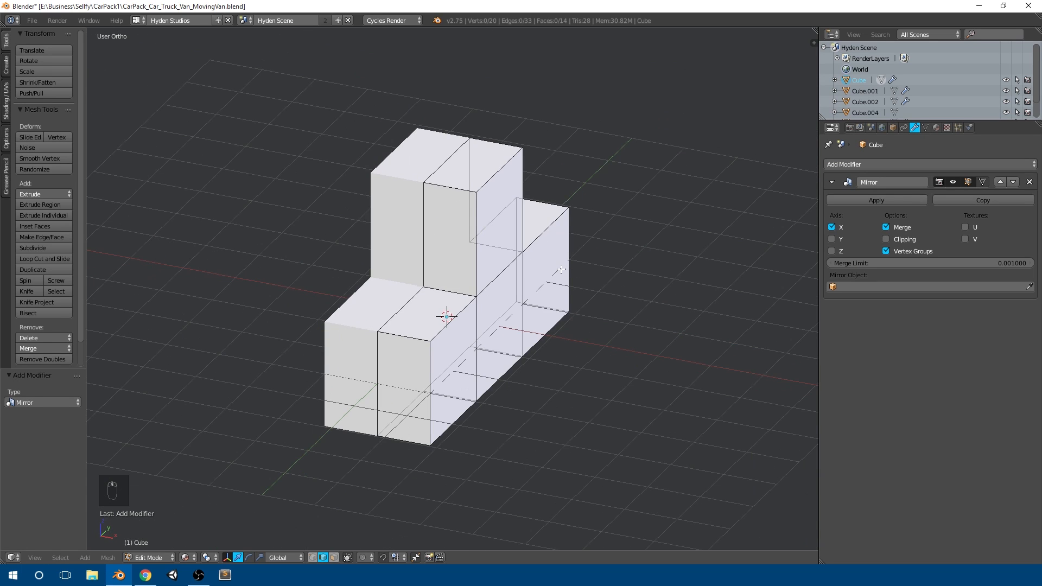
Move the vertices at the front base of the cab and those below them slightly forward along Y to slant the windshield
key("KP_3")
key("Tab")
key("Tab")
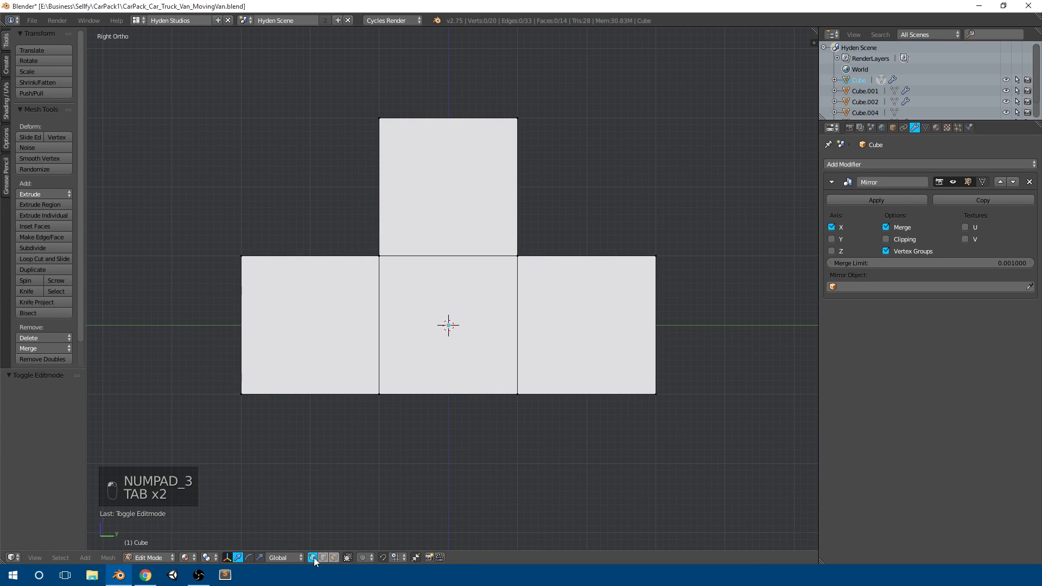
key("a")
key("a")
key("a")
key("a")
key("a")
key("b")
left_click_drag(361, 274, 400, 228)
key("b")
left_click_drag(337, 476, 439, 359)
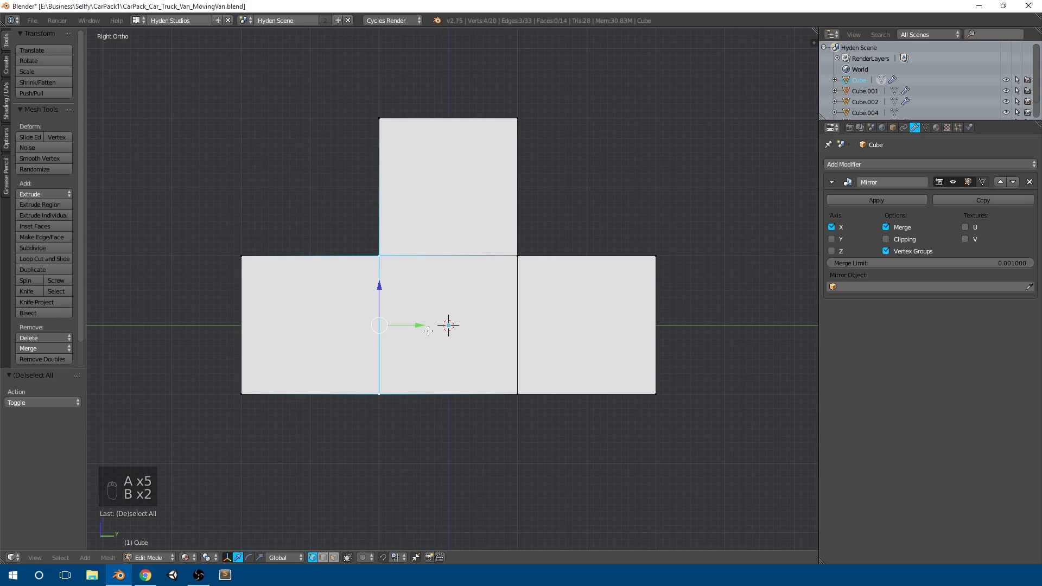
key("g")
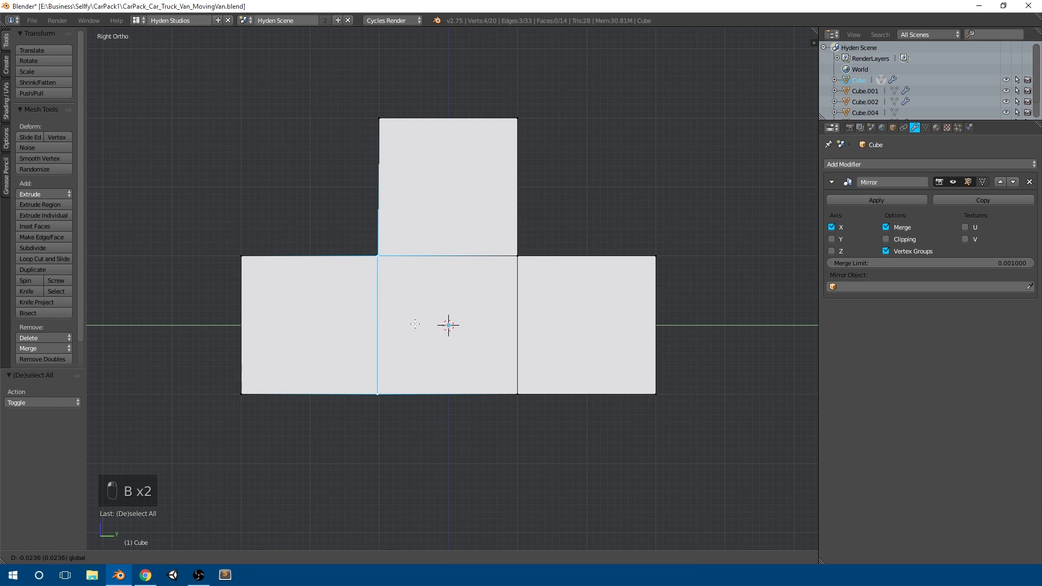
left_click(393, 324)
Move the vertices at the rear base of the cab and those below them backward along Y by about 0.3
key("a")
key("b")
left_click_drag(494, 425, 568, 220)
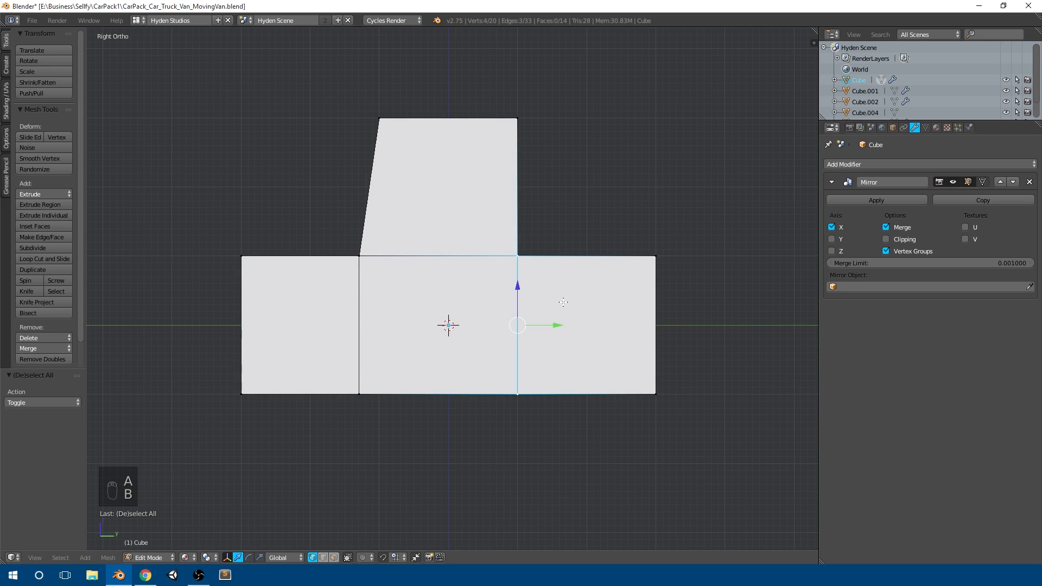
left_click_drag(552, 325, 574, 325)
middle_click_drag(573, 326, 562, 256)
right_click(562, 257)
right_click(337, 228, "shift")
scroll(440, 292, "down", 1)
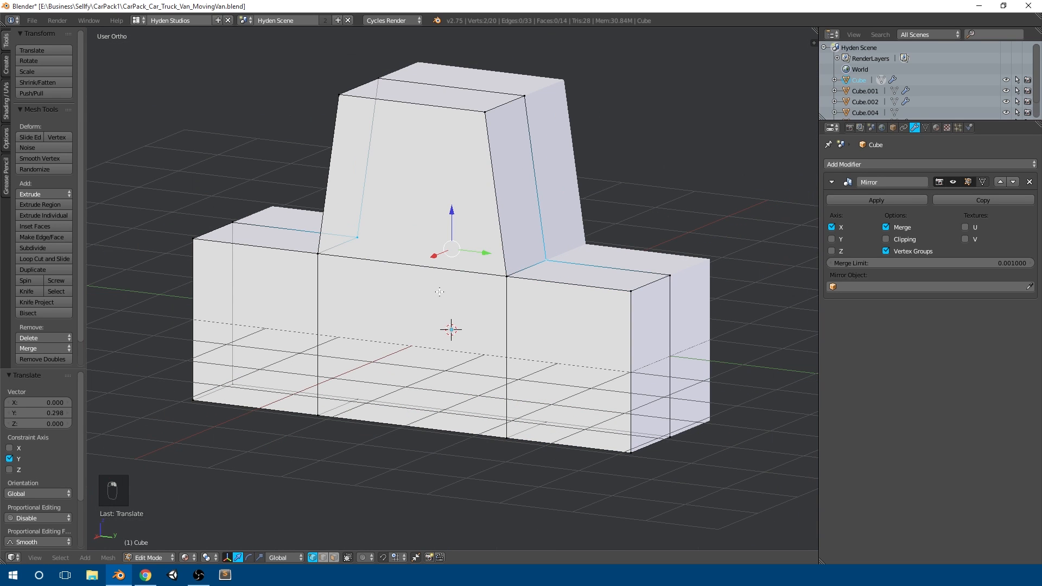
left_click(346, 557)
left_click(348, 558)
left_click(348, 558)
left_click(348, 558)
middle_click_drag(424, 264, 519, 275)
key("a")
Widen the body by moving its outer side vertices outward along X by about 0.32
key("KP_1")
key("a")
key("a")
key("b")
left_click_drag(477, 436, 646, 103)
left_click_drag(560, 288, 582, 282)
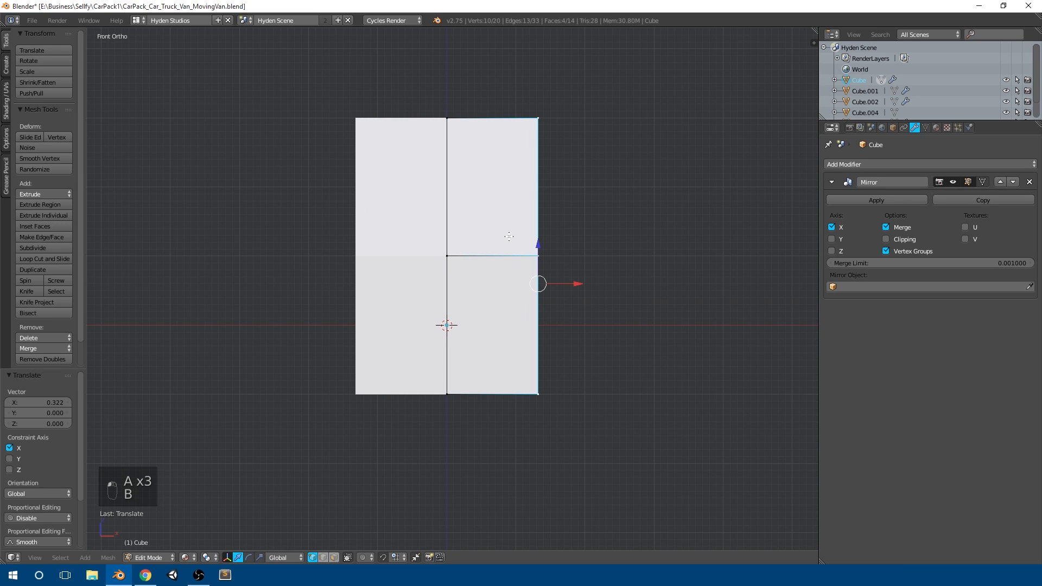
Add a lengthwise loop cut midway between the body's centre line and its outer side
key("ctrl+r")
left_click(530, 303)
right_click(530, 302)
Lower the outer side vertices at hood height slightly to give the hood and trunk sloped shoulders
key("a")
key("b")
left_click_drag(532, 314, 565, 253)
left_click_drag(539, 220, 538, 229)
key("Tab")
middle_click_drag(538, 229, 579, 291)
key("KP_3")
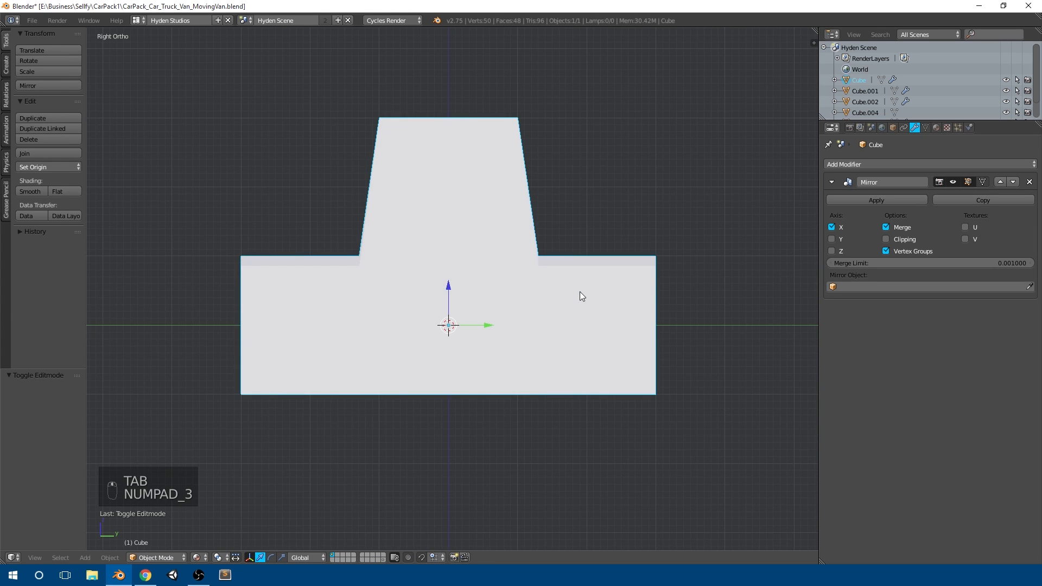
Select the windshield faces and apply the Mirror modifier to the body
key("Tab")
middle_click_drag(442, 295, 481, 288, "shift")
key("a")
key("a")
right_click(433, 267, "ctrl")
right_click(435, 72, "ctrl")
right_click(521, 87, "ctrl")
middle_click_drag(531, 87, 557, 210)
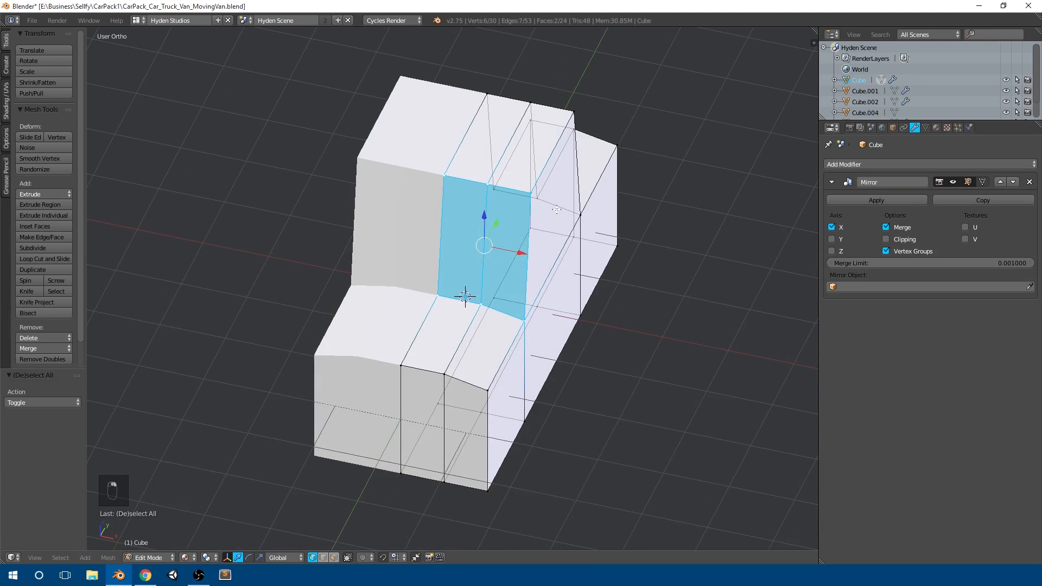
key("Tab")
left_click(876, 201)
key("Tab")
Inset the windshield faces with a thickness of 0.08
middle_click_drag(591, 275, 515, 227)
scroll(435, 182, "up", 2)
middle_click_drag(428, 178, 432, 193, "shift")
middle_click_drag(484, 304, 492, 310)
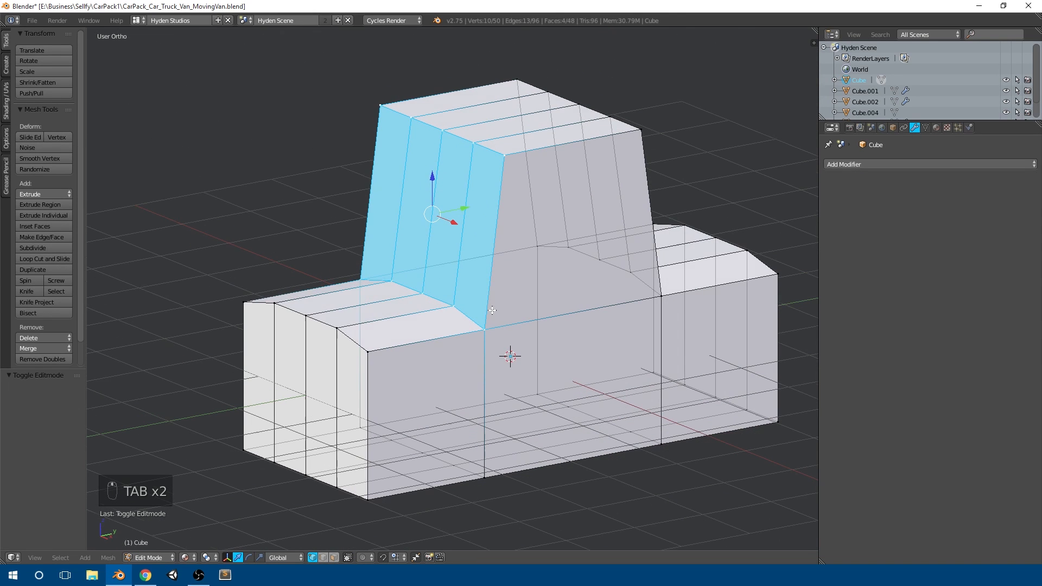
key("i")
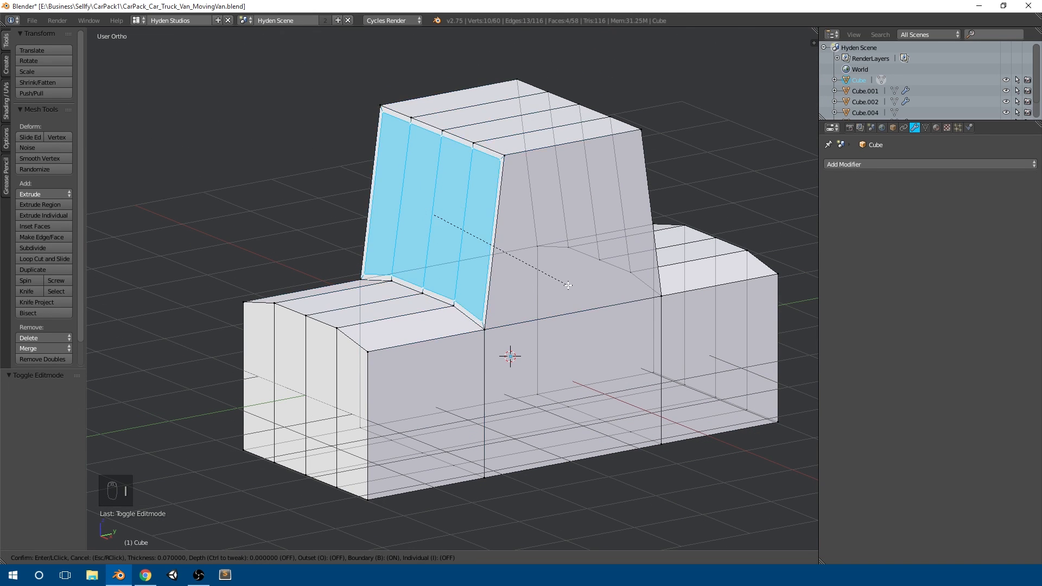
left_click(592, 298)
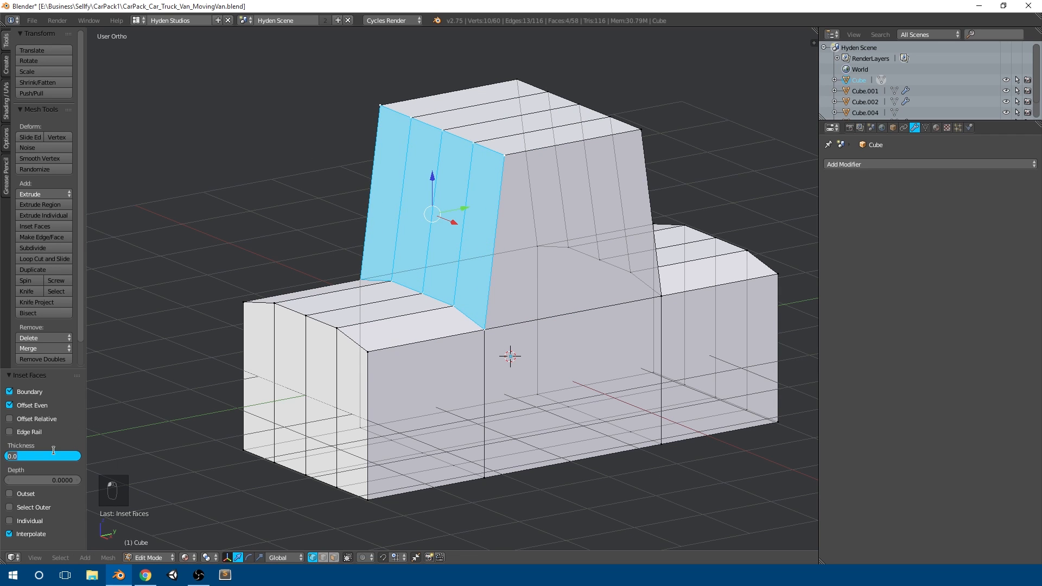
type("5")
key("Return")
middle_click_drag(308, 232, 422, 221)
middle_click_drag(489, 236, 464, 233)
scroll(464, 234, "up", 2)
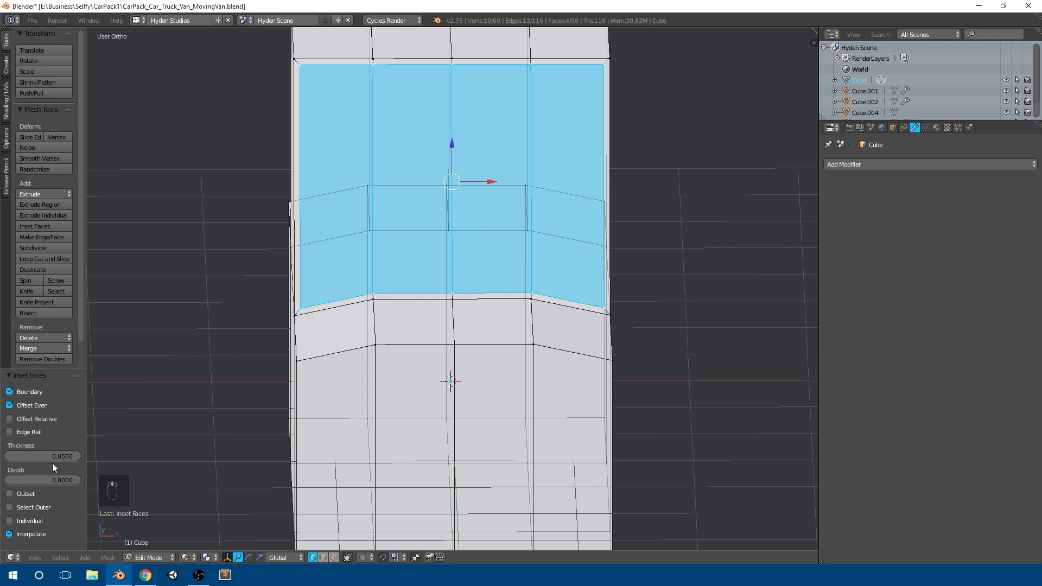
key("Return")
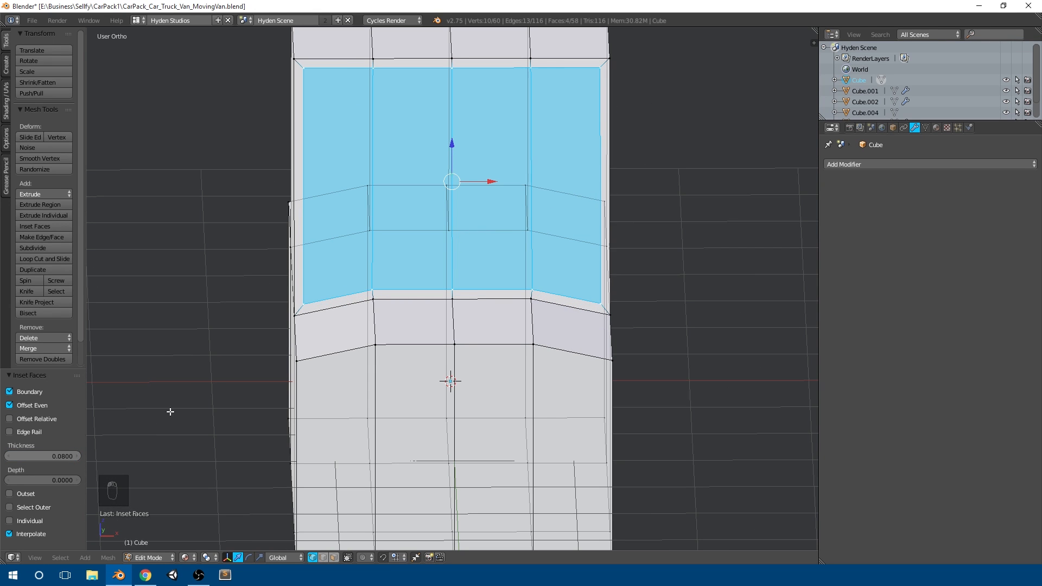
Add a centred loop cut across the cab and select the front face on its side
key("KP_Subtract")
middle_click_drag(445, 283, 525, 287)
middle_click_drag(521, 380, 560, 259)
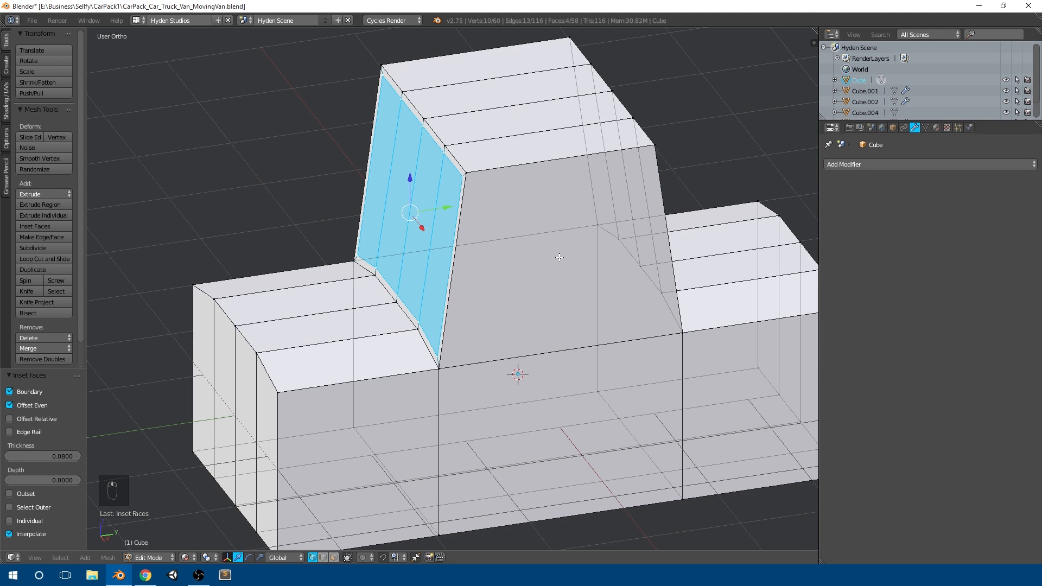
key("ctrl+r")
left_click(508, 116)
left_click(508, 117)
middle_click_drag(491, 333, 486, 329)
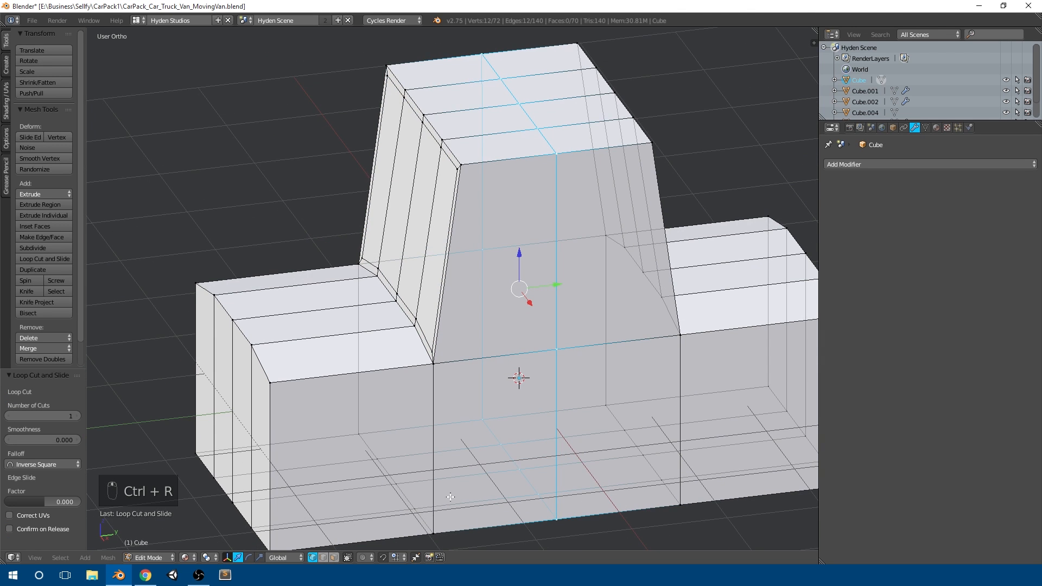
left_click(330, 557)
right_click(505, 259)
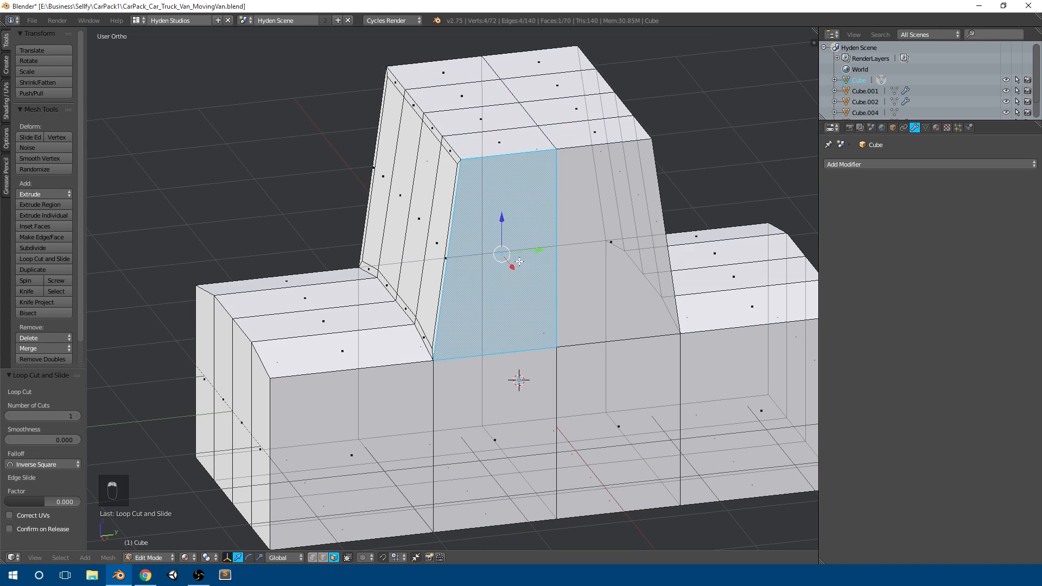
key("i")
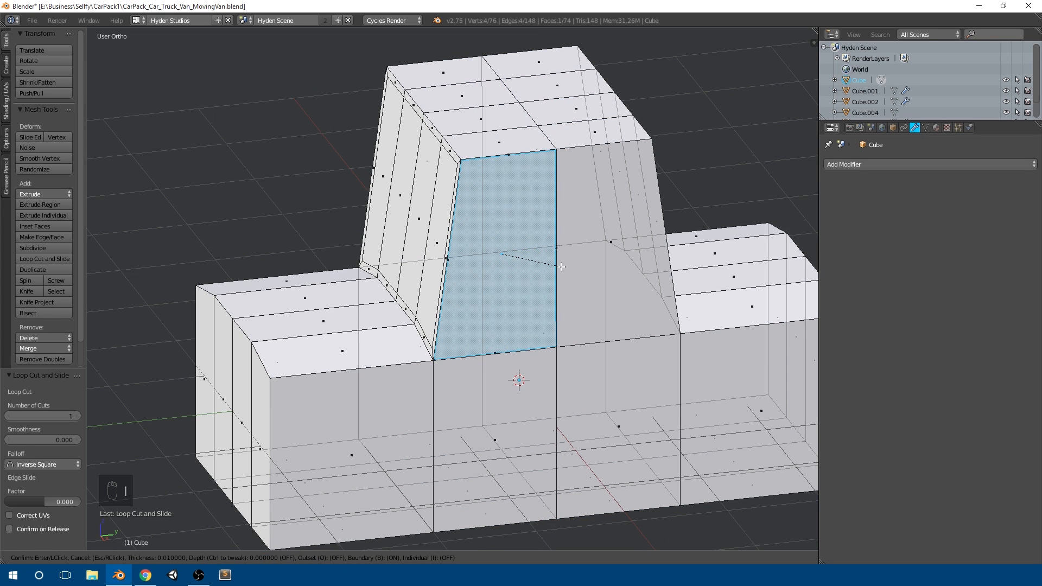
key("ctrl+z")
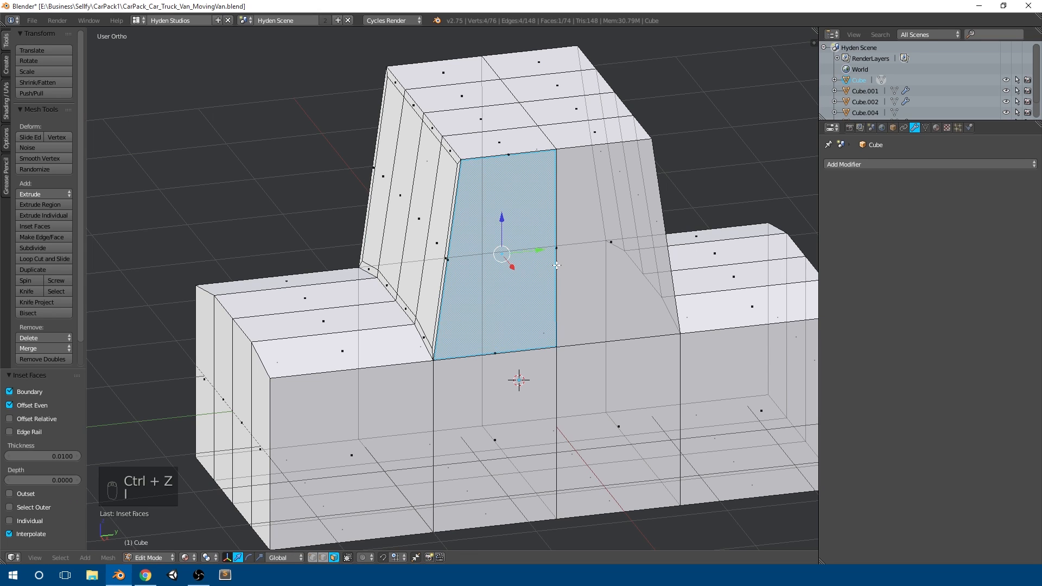
key("ctrl+z")
key("i")
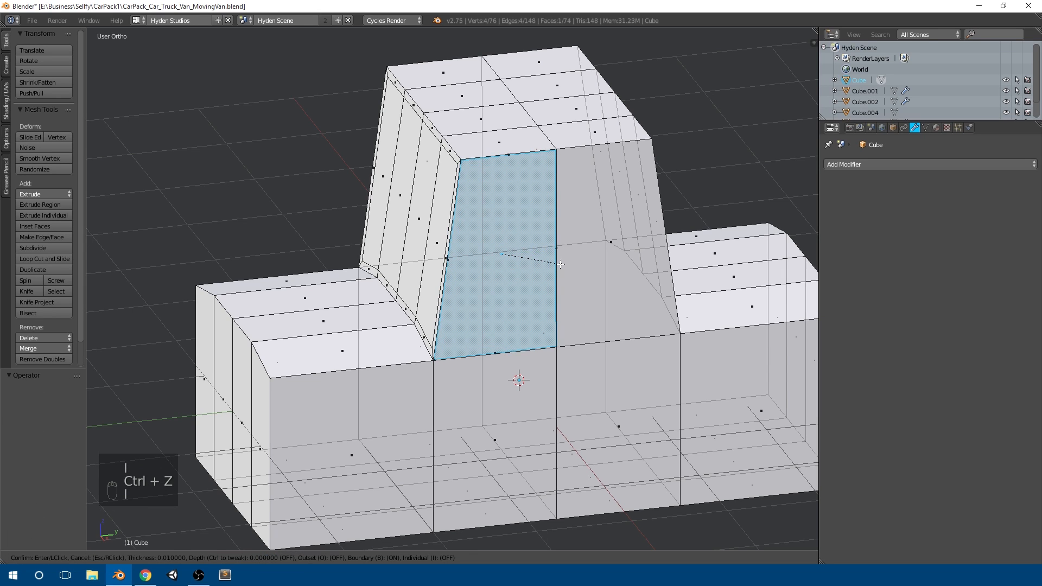
left_click(561, 264)
key("ctrl+z")
Inset the front and rear side window faces of the cab with a thickness of 0.08 each
key("i")
left_click(553, 263)
middle_click_drag(553, 263, 541, 263)
right_click(629, 255)
key("i")
left_click(629, 255)
middle_click_drag(628, 255, 618, 260)
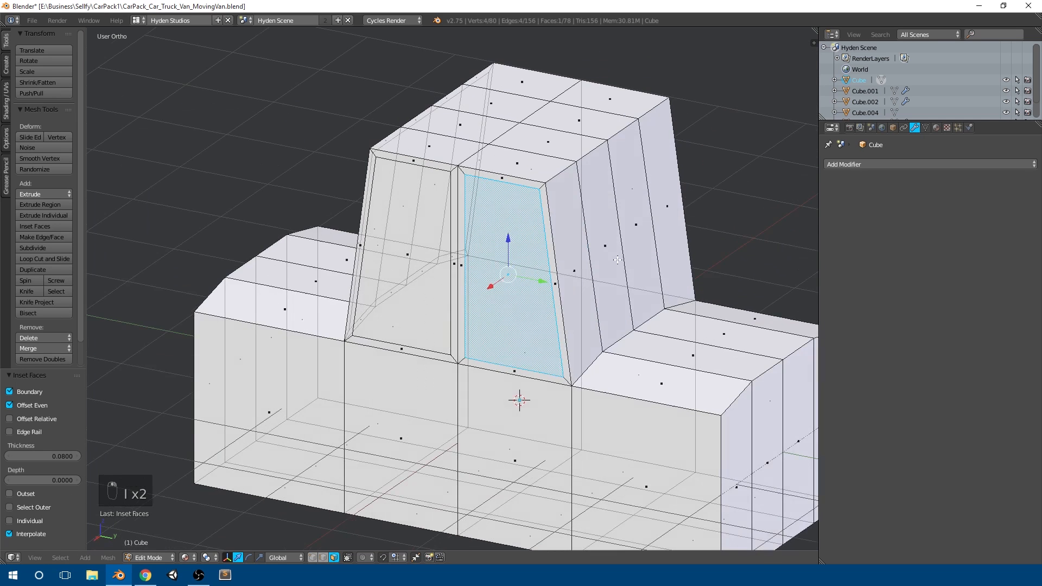
Select the four rear window faces of the cab and inset them as one region
right_click(574, 256)
right_click(603, 244, "shift")
right_click(632, 227, "shift")
right_click(671, 209, "shift")
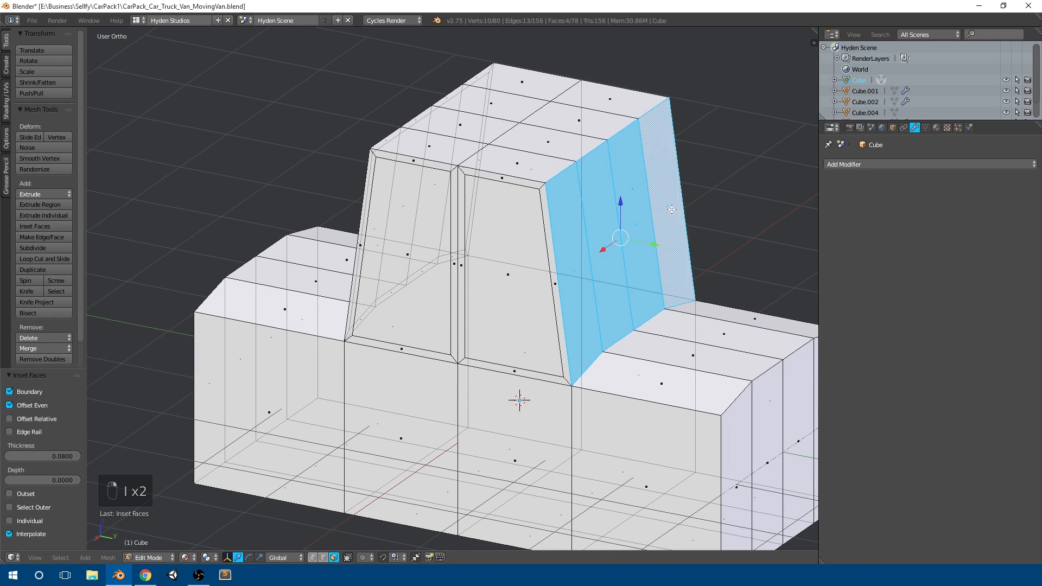
key("i")
left_click(673, 209)
middle_click_drag(672, 209, 574, 227)
Delete all vertices of the body on the negative X side of the centre line
key("a")
key("KP_7")
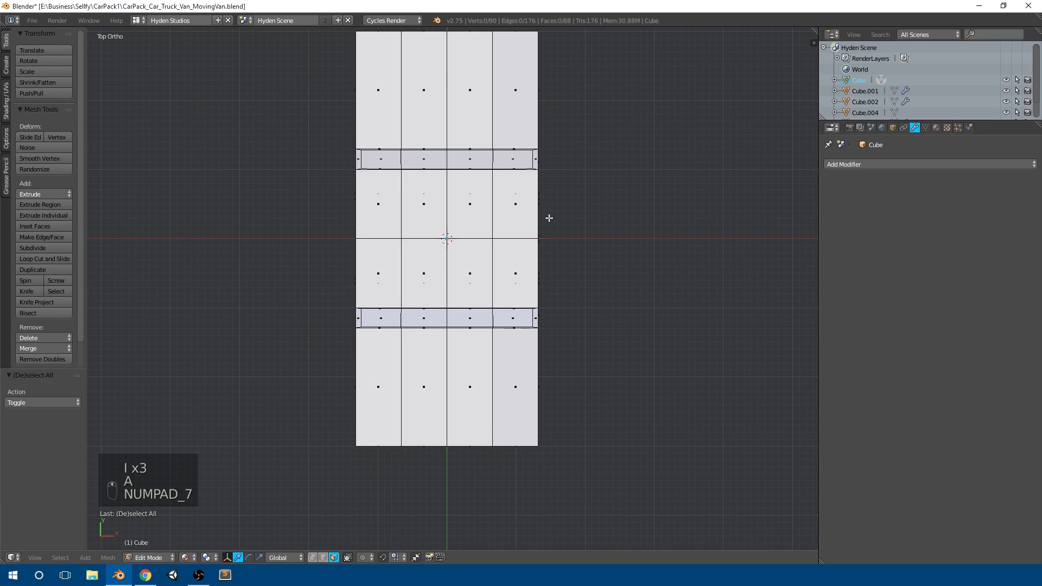
key("a")
left_click(313, 557)
key("a")
key("b")
left_click_drag(357, 419, 435, 83)
key("x")
left_click(435, 83)
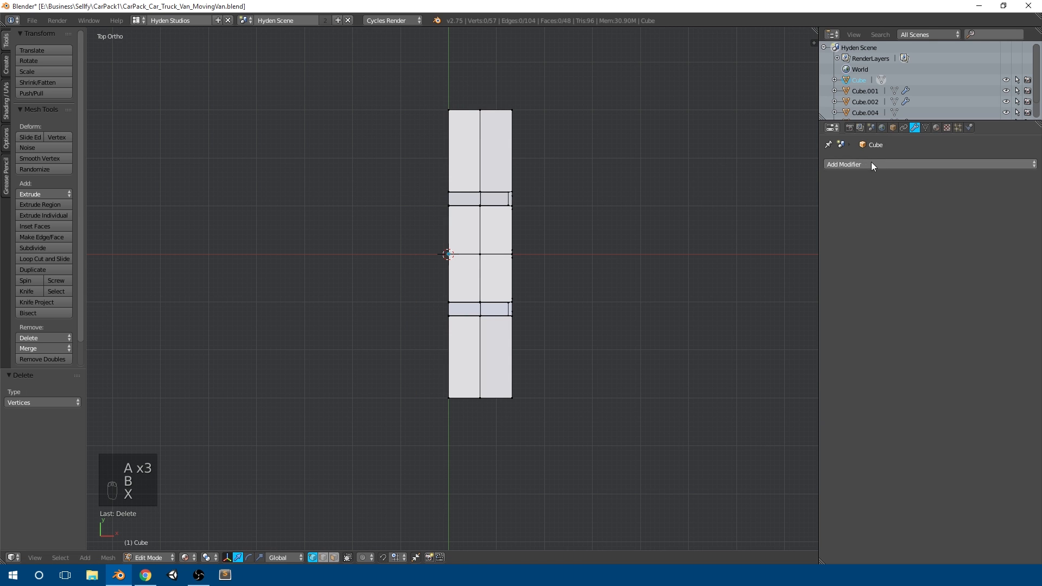
Add a Mirror modifier across the X axis to the half body
left_click(870, 161)
left_click(832, 273)
middle_click_drag(491, 353, 478, 317)
key("Tab")
scroll(453, 249, "up", 2)
key("Tab")
scroll(463, 138, "up", 3)
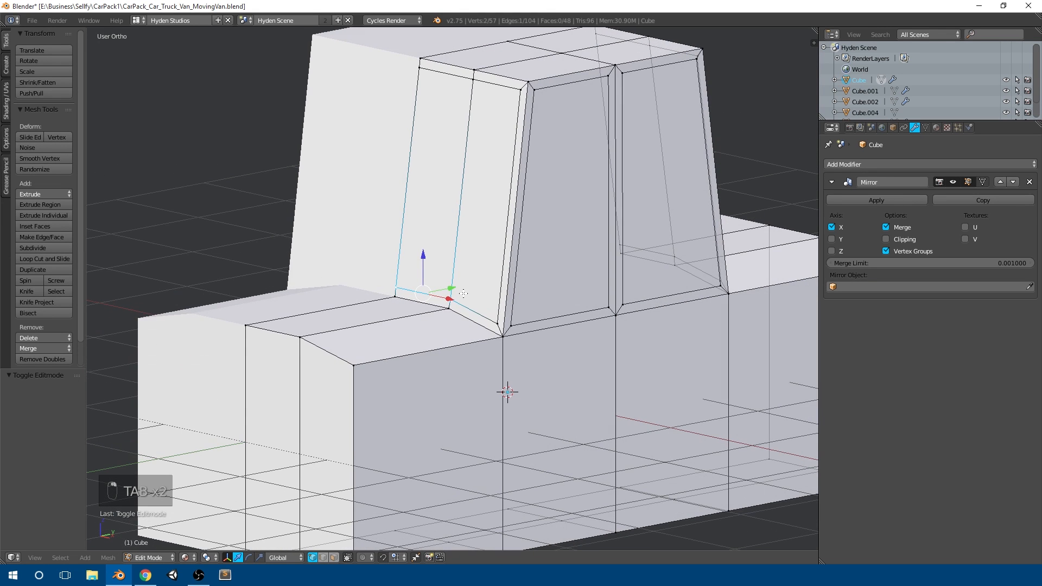
Inset the two windscreen faces on the front of the cab with thickness 0 and a depth of -0.05
right_click(515, 96)
right_click(419, 74, "shift")
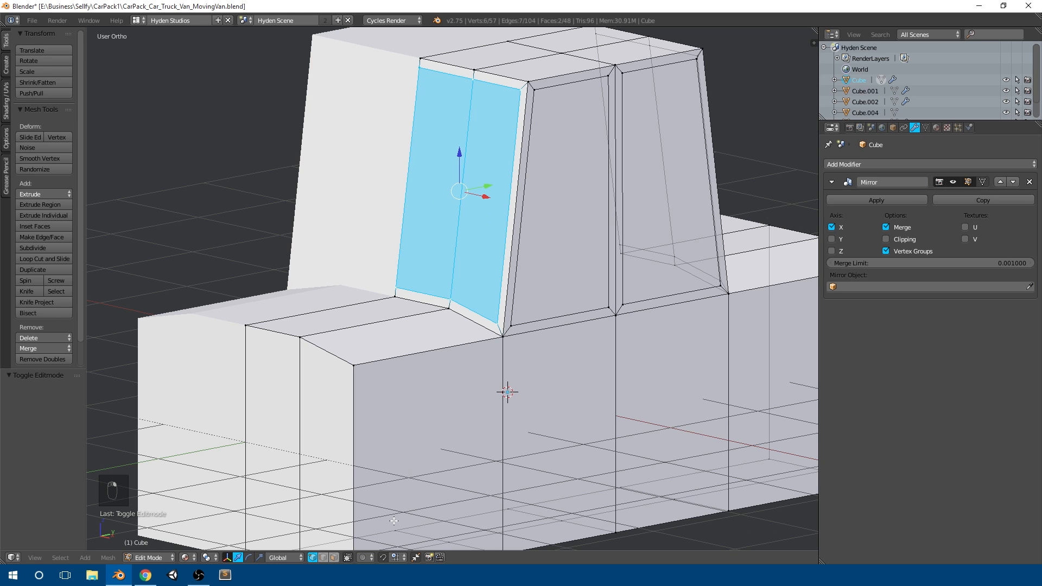
middle_click_drag(494, 268, 534, 259)
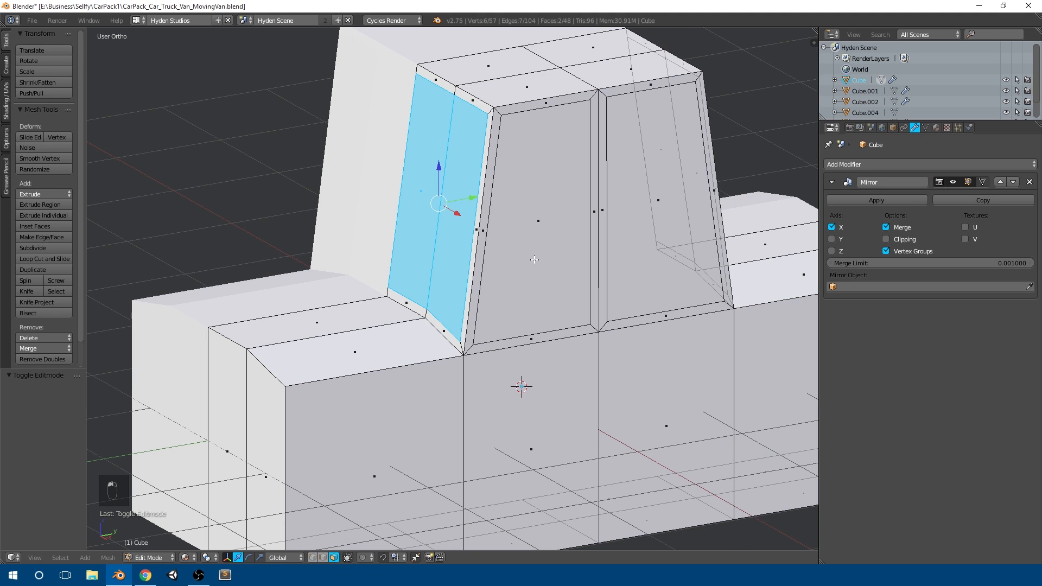
key("i")
left_click(586, 311)
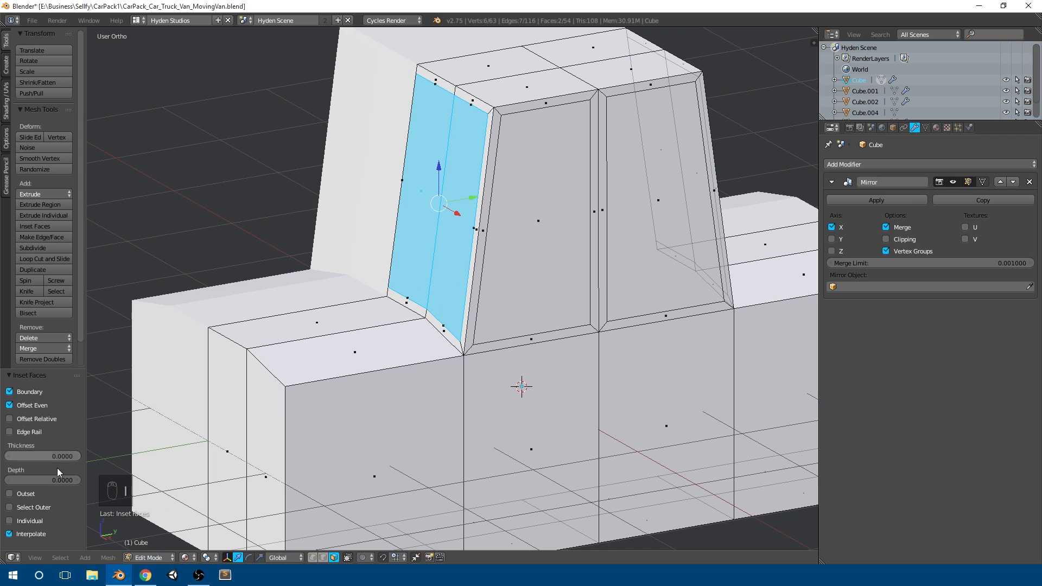
left_click_drag(58, 484, 38, 484)
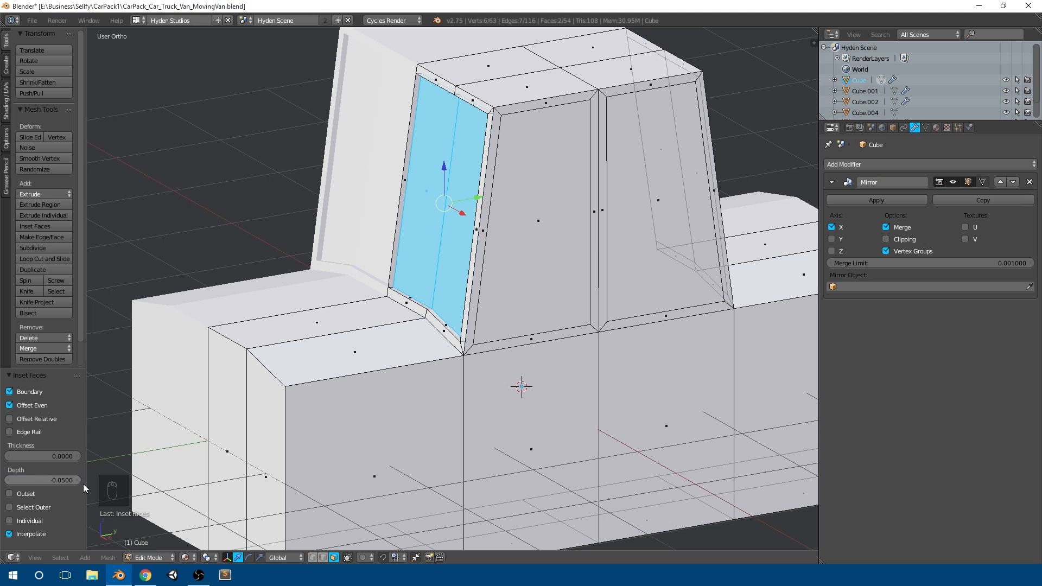
middle_click_drag(359, 203, 542, 253)
key("Tab")
key("Tab")
scroll(537, 250, "up", 1)
right_click(407, 212)
middle_click_drag(410, 212, 497, 195)
key("g")
key("ctrl+z")
Select the two centre-line vertices of the windscreen recess and delete the edge between them, removing the inner wall
left_click(313, 557)
scroll(340, 368, "up", 3)
right_click(340, 367)
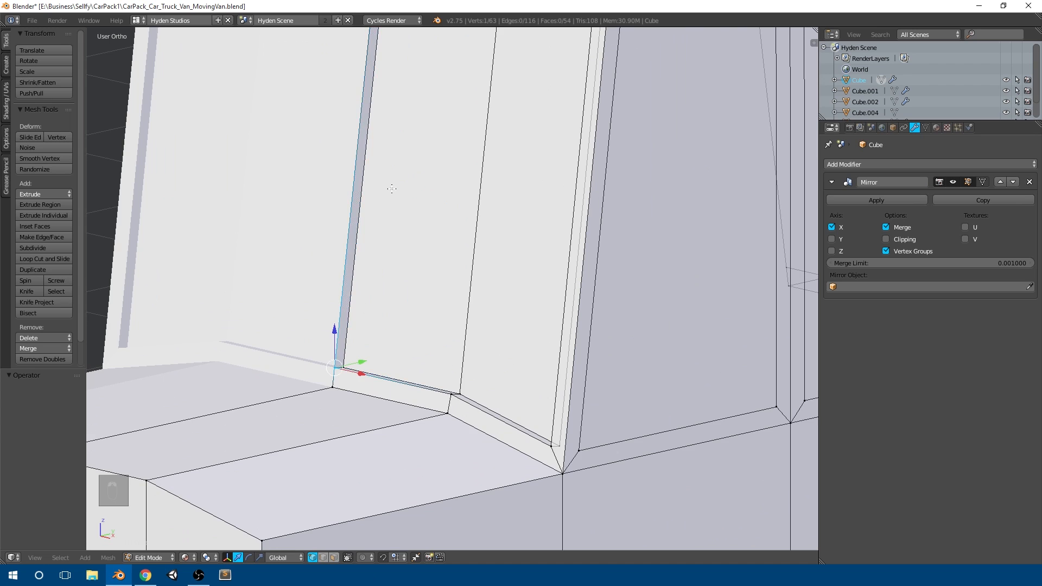
middle_click_drag(341, 368, 404, 37)
key("x")
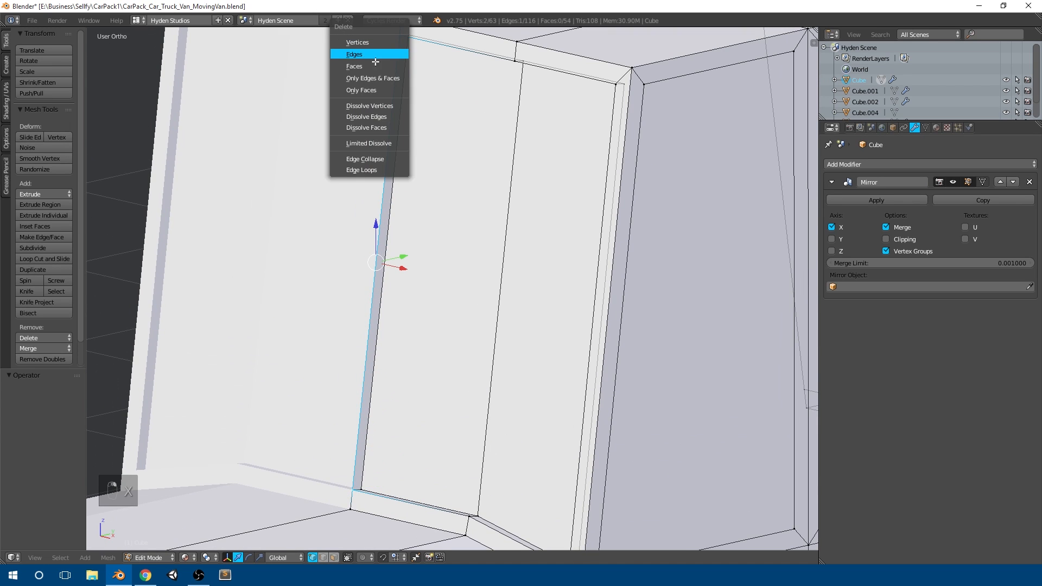
left_click(374, 55)
scroll(427, 76, "down", 2)
middle_click_drag(522, 245, 440, 148)
scroll(482, 306, "down", 2)
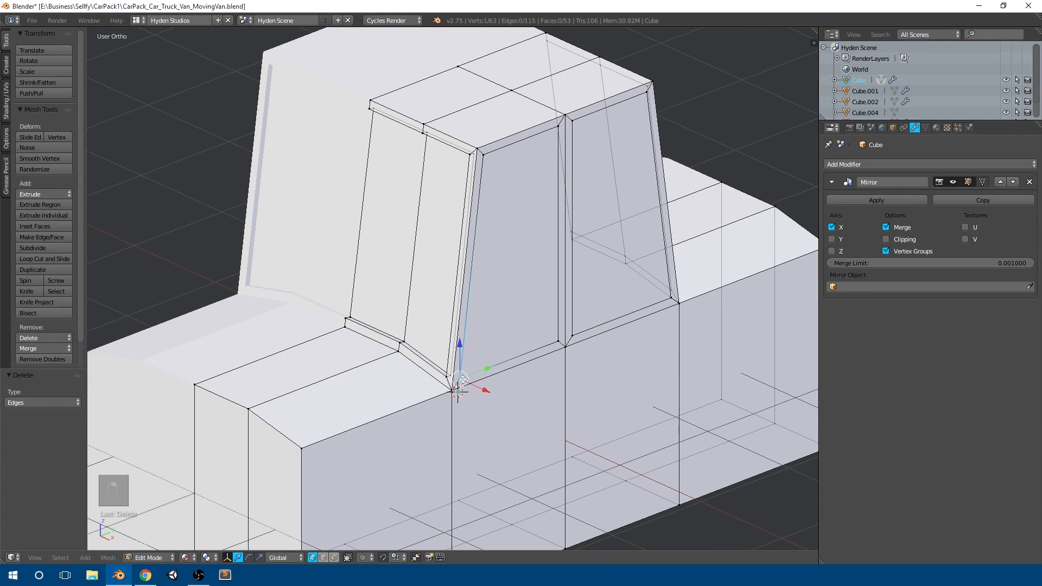
Inset the front and rear side window faces separately with thickness 0 and a depth of -0.05
right_click(523, 239)
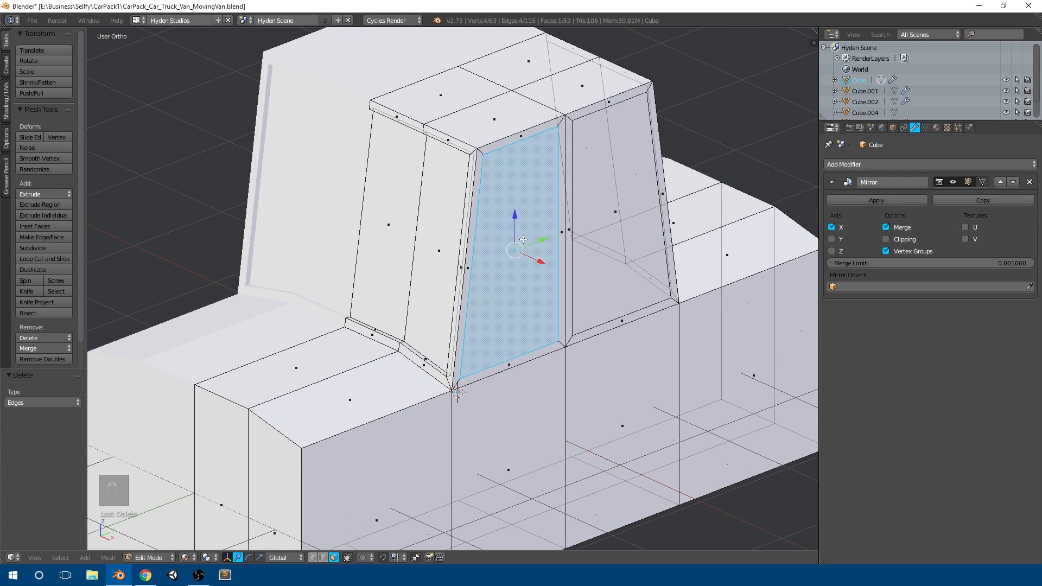
key("i")
left_click(613, 216)
right_click(614, 214)
key("i")
left_click(615, 212)
Select the two rear window faces and inset them together with thickness 0 and a depth of -0.05
mouse_move(614, 212)
middle_mouse_down()
mouse_move(570, 233)
mouse_move(611, 225)
middle_mouse_up()
right_click(564, 233)
right_click(612, 231, "shift")
key("i")
left_click(612, 231)
Delete the centre-line edge of the rear window recess to remove its inner wall
right_click(630, 221)
scroll(611, 225, "up", 3)
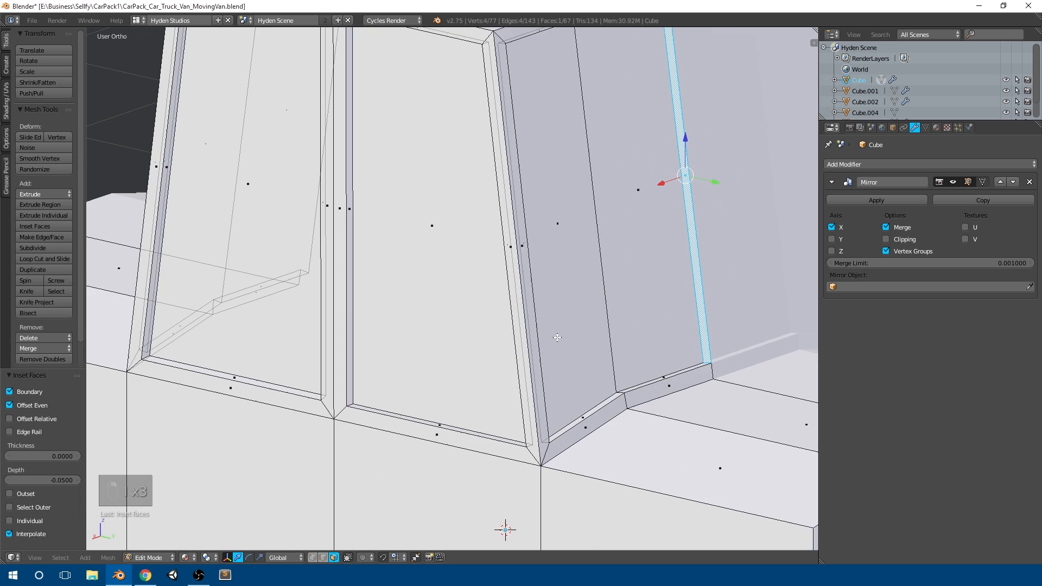
right_click(711, 362)
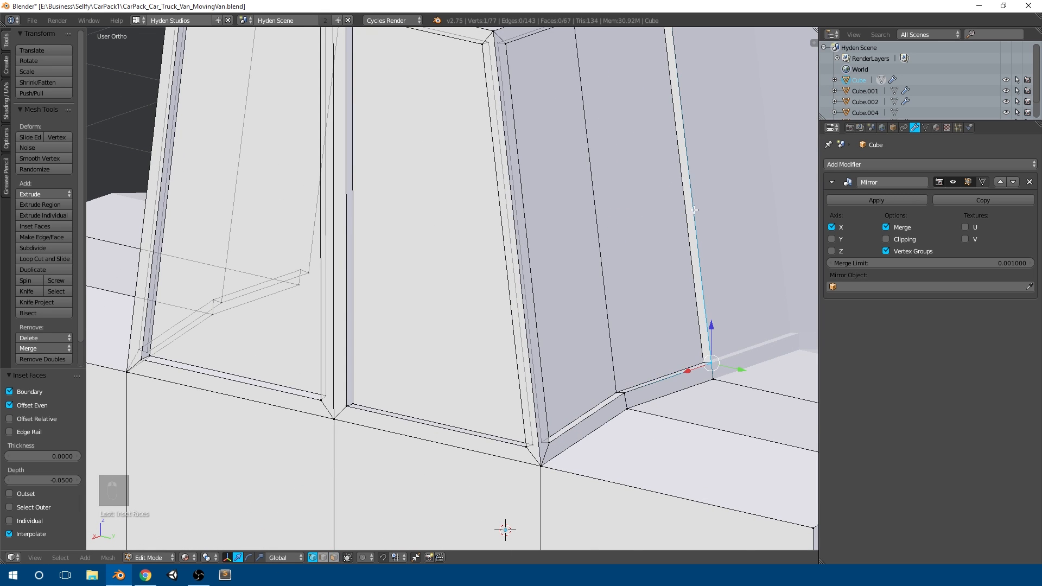
middle_click_drag(689, 36, 682, 106, "shift")
right_click(659, 60, "shift")
key("x")
left_click(656, 61)
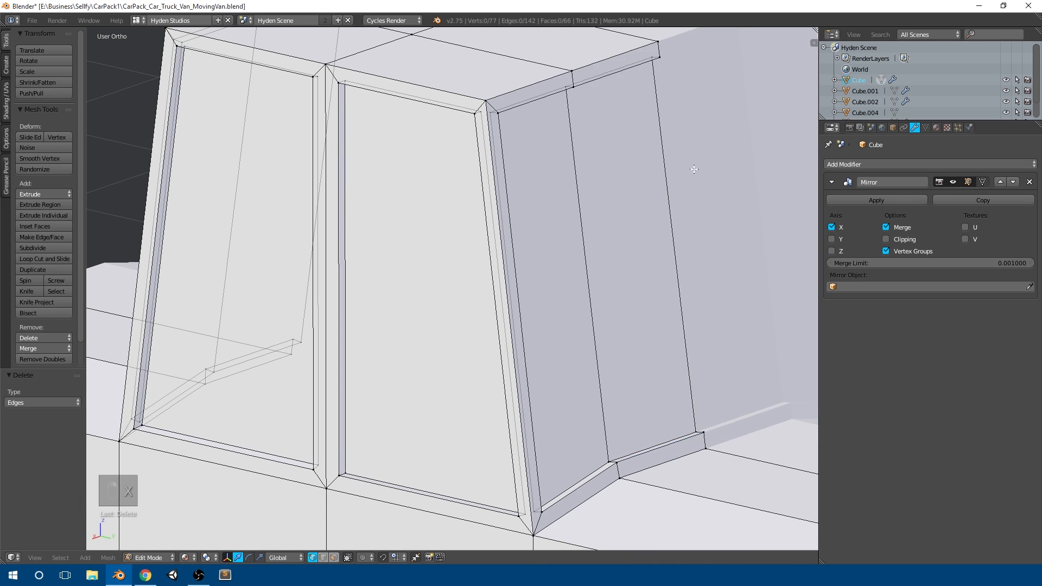
scroll(617, 251, "down", 5)
middle_click_drag(617, 251, 649, 299)
key("Tab")
key("Tab")
In the right view, place the 3D cursor low on the front part of the body and add a 12-vertex cylinder there
key("KP_3")
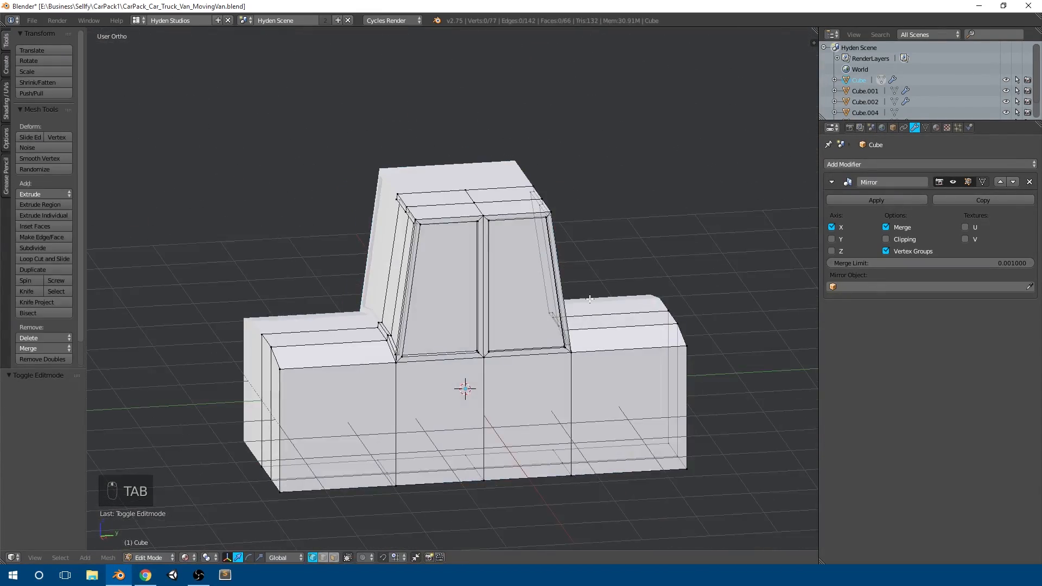
middle_click_drag(354, 400, 492, 300, "shift")
scroll(483, 317, "up", 1)
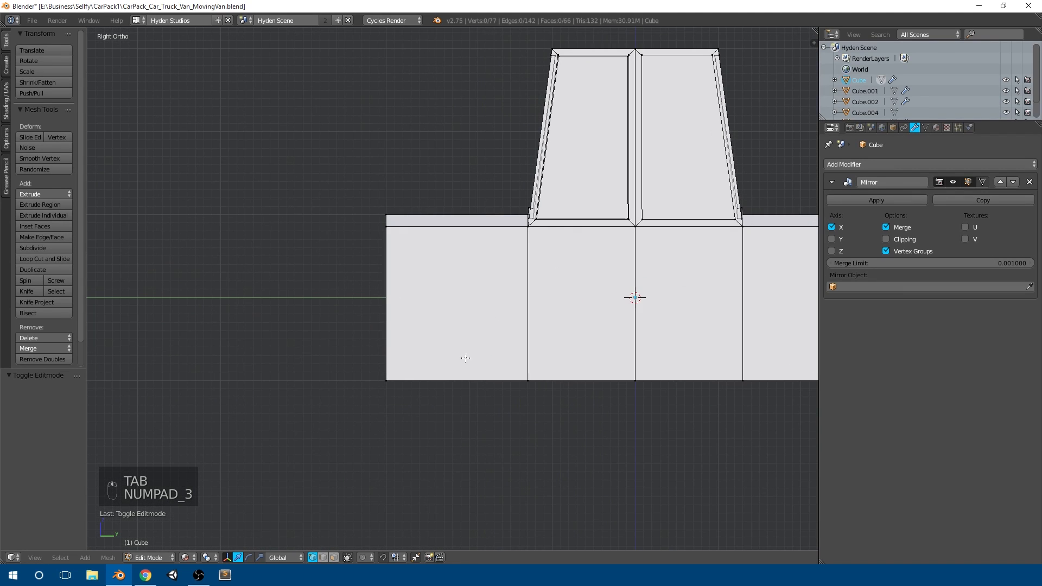
left_click(448, 363)
left_click(454, 365)
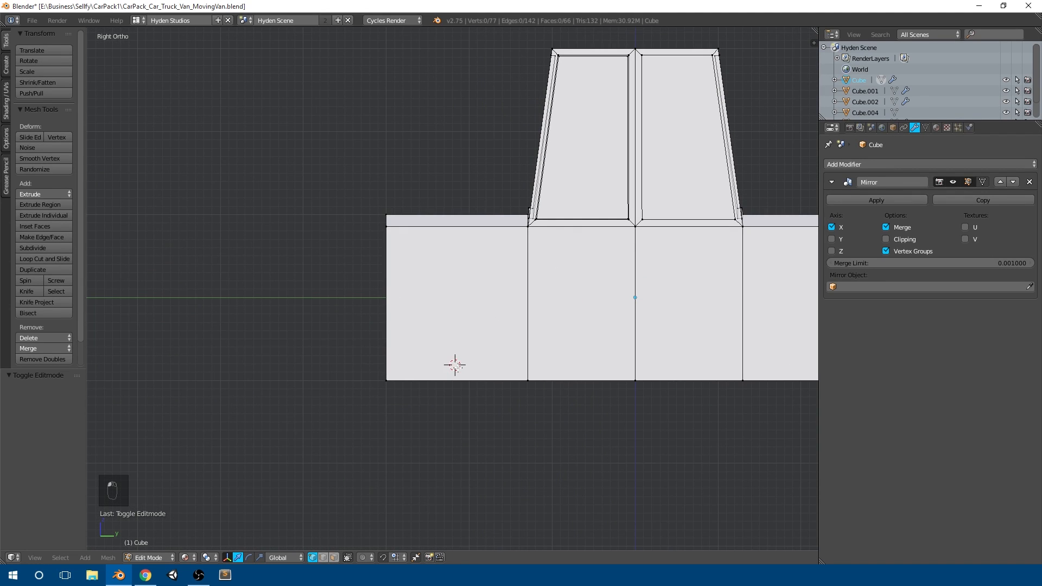
key("shift+a")
left_click(429, 397)
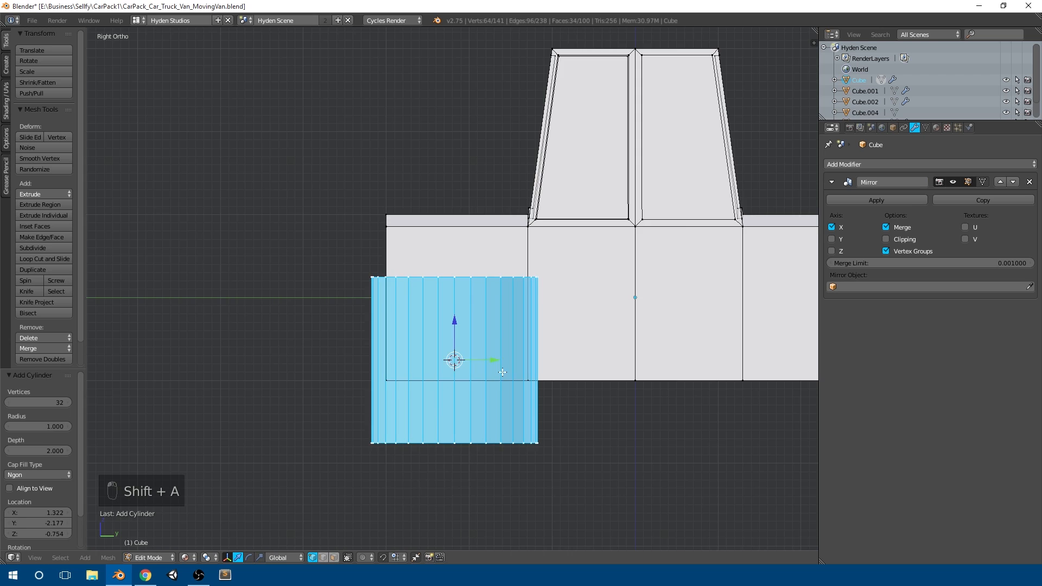
scroll(429, 396, "down", 1)
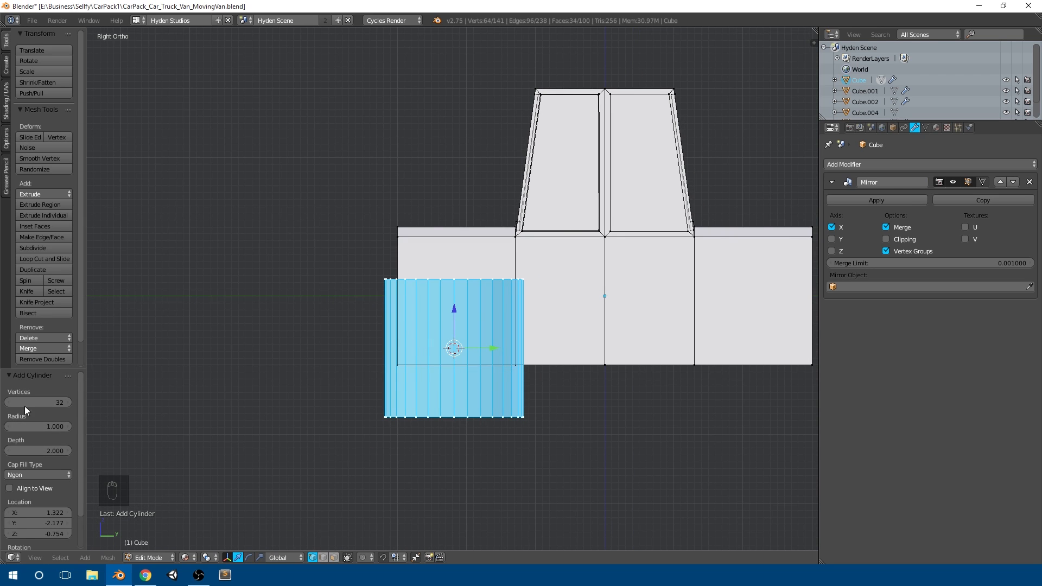
scroll(469, 325, "up", 2)
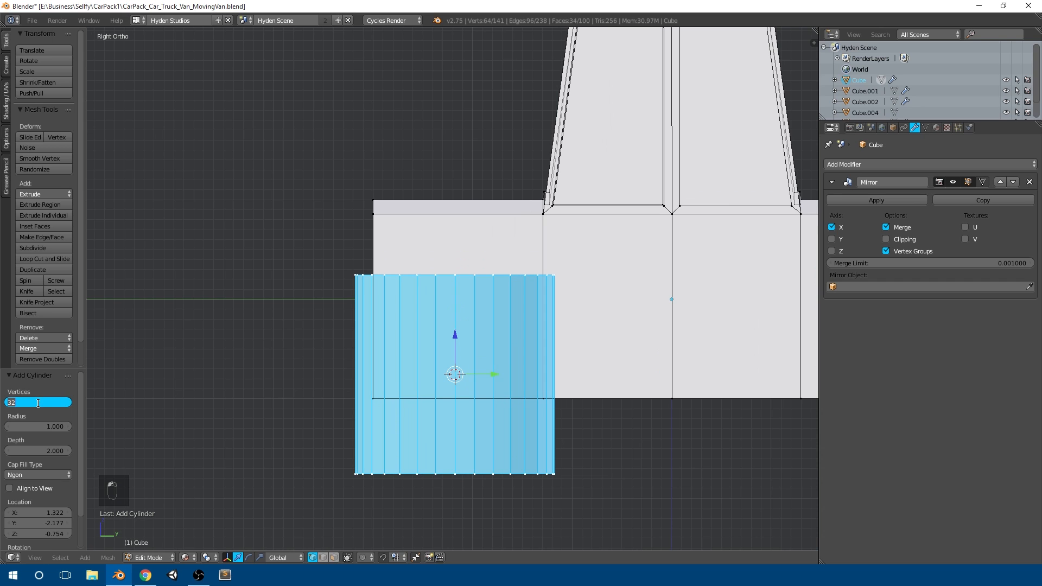
scroll(679, 330, "down", 3)
Rotate the cylinder 90 degrees in the front view so its axis runs across the car
middle_click_drag(486, 305, 503, 407)
middle_click_drag(507, 316, 504, 350)
key("KP_1")
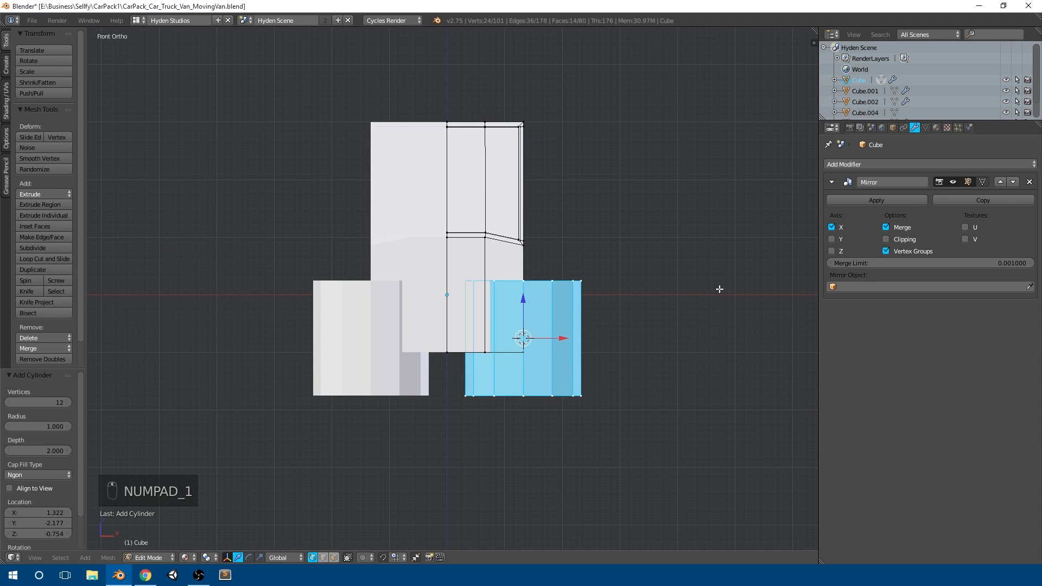
key("r")
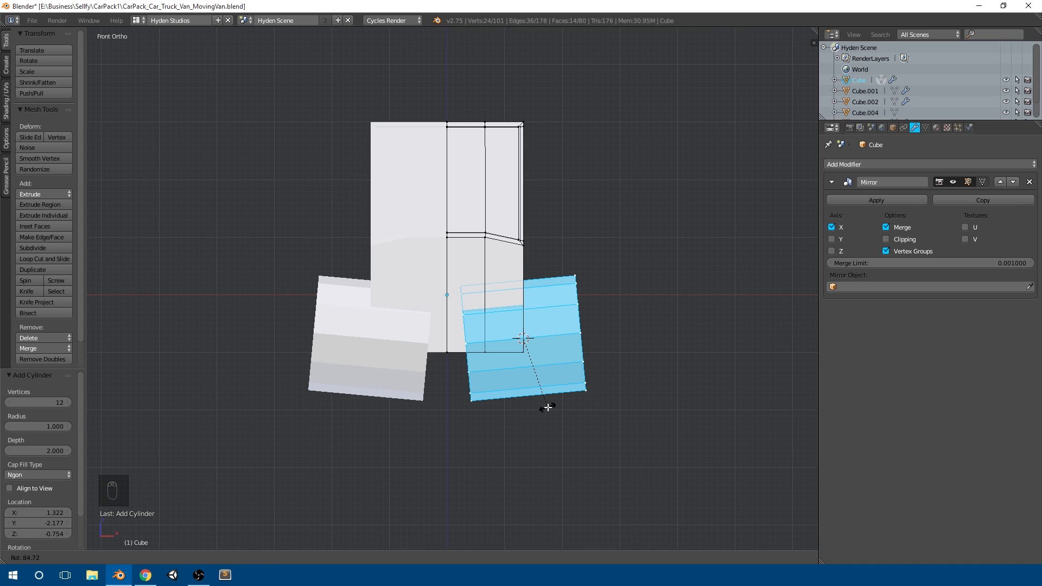
type("90")
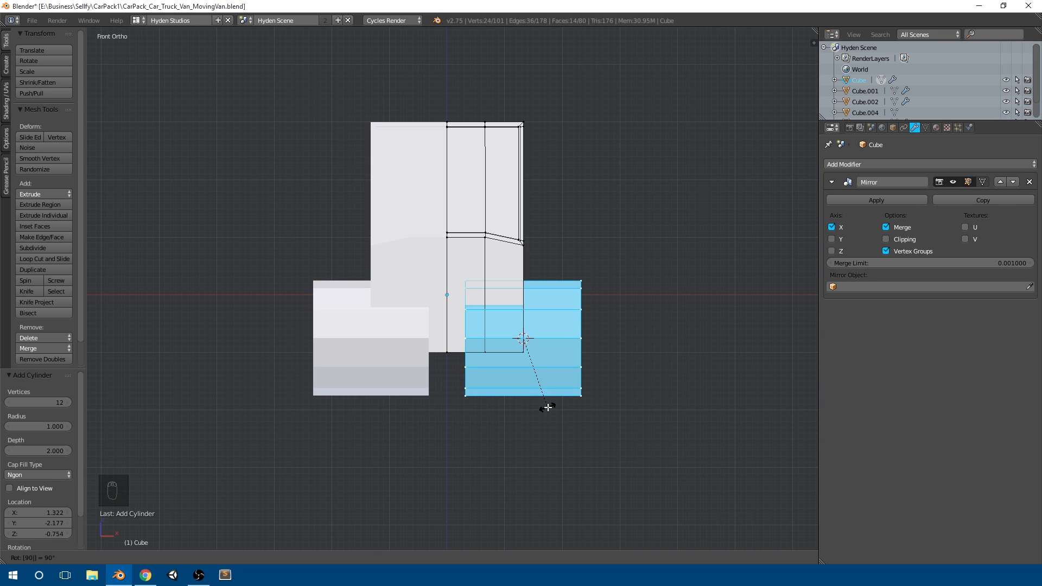
key("Return")
Scale the wheel cylinder to about 0.545 and lower it about 0.24 along Z onto the body's bottom edge
middle_click_drag(660, 402, 540, 383)
key("KP_3")
scroll(640, 373, "up", 2)
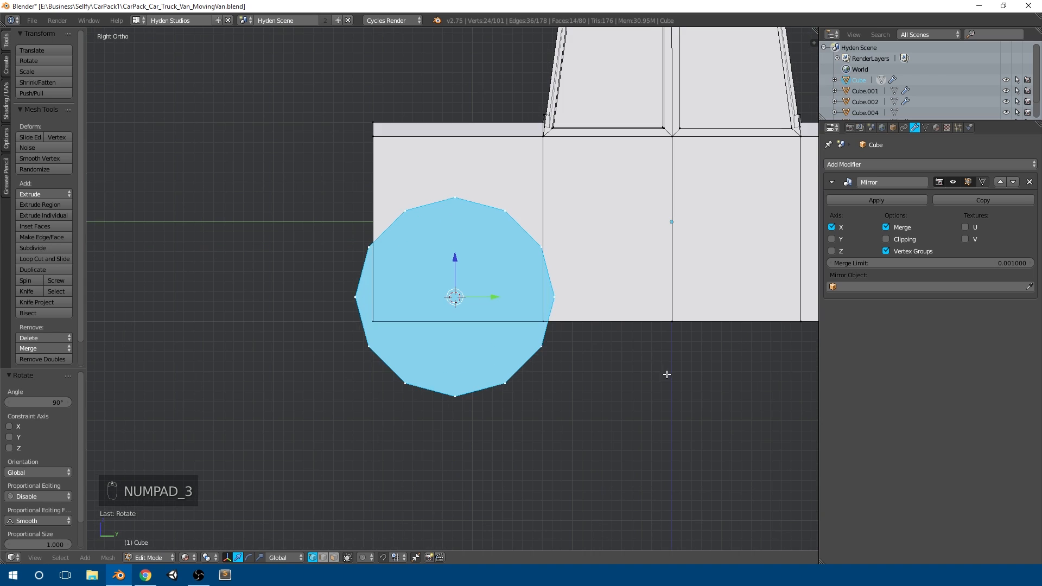
key("s")
left_click(570, 332)
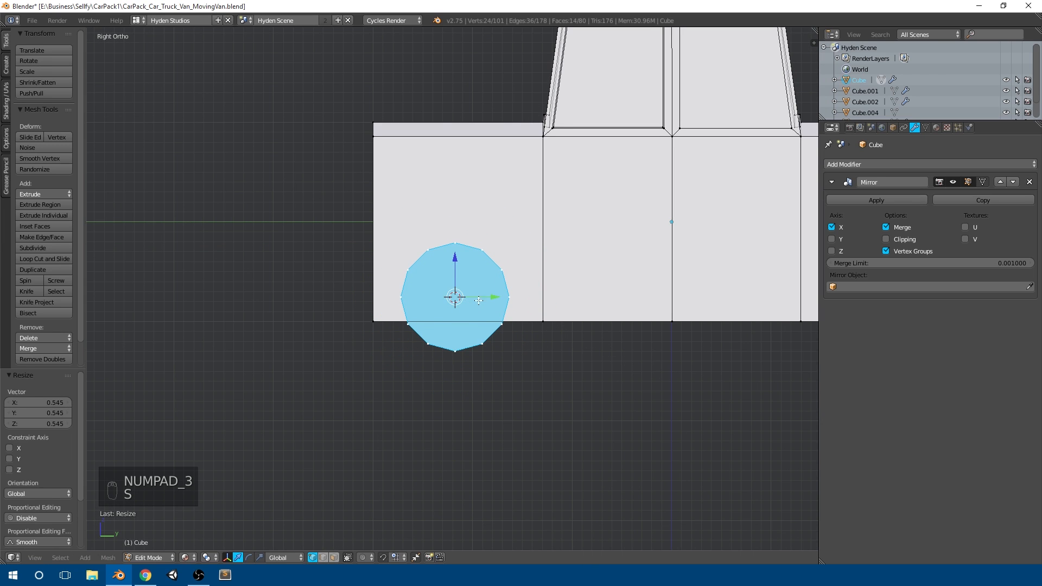
key("g")
key("z")
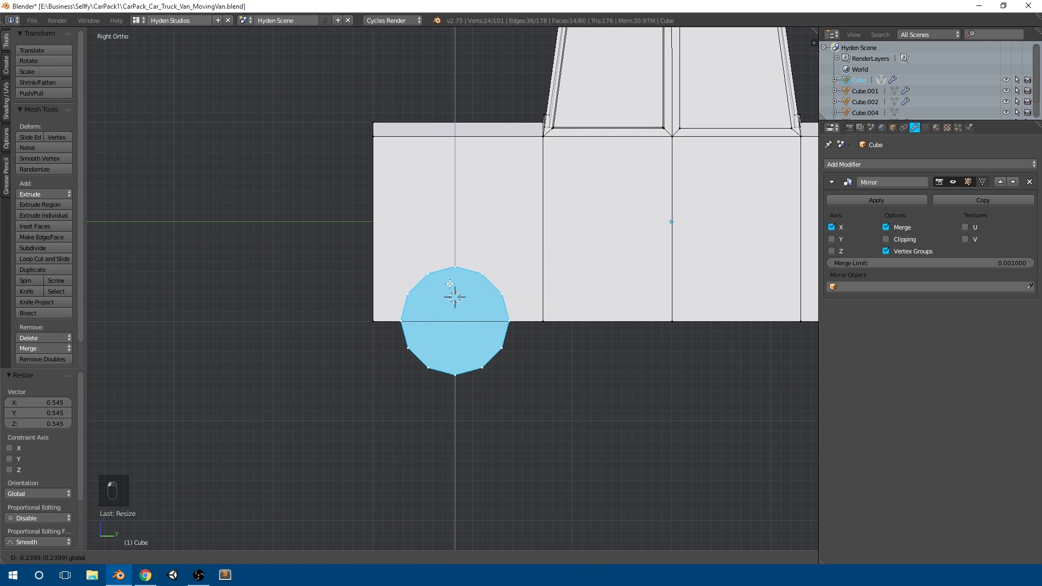
left_click(449, 283)
scroll(450, 284, "down", 4)
key("a")
key("b")
left_click_drag(367, 242, 736, 88)
key("b")
left_click_drag(407, 333, 729, 258)
key("a")
Box-select the body's bottom vertices together with the wheel cylinder and raise them along Z to make the lower body shallower
key("b")
left_click_drag(378, 352, 765, 262)
left_click_drag(492, 268, 493, 225)
middle_click_drag(451, 190, 513, 299)
key("Tab")
key("KP_3")
key("Tab")
scroll(487, 190, "up", 4)
Select the inner end loop of the wheel cylinder and delete its vertices, keeping only the outer disc
key("a")
key("a")
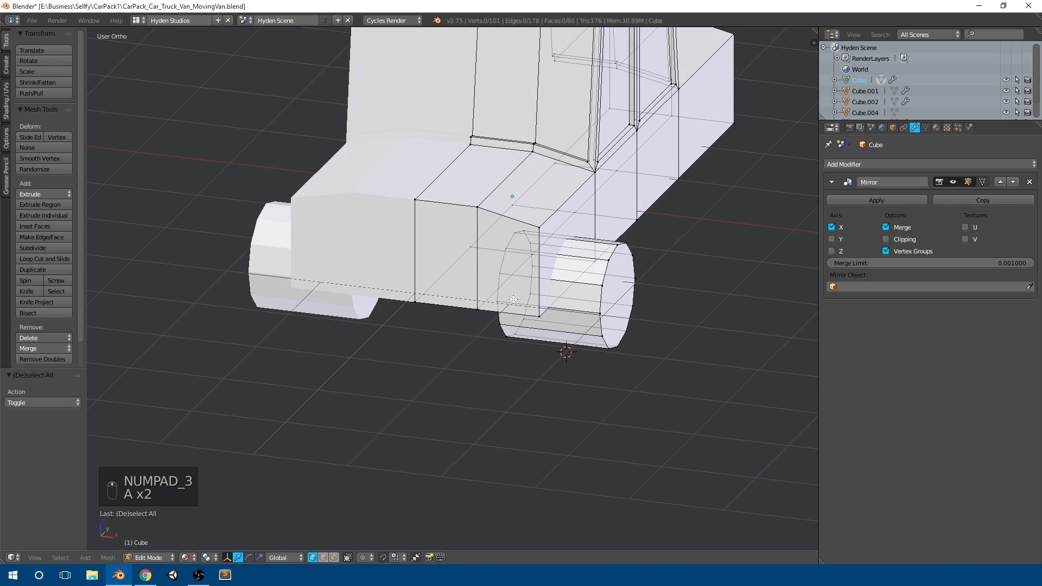
key("a")
right_click(503, 265, "alt")
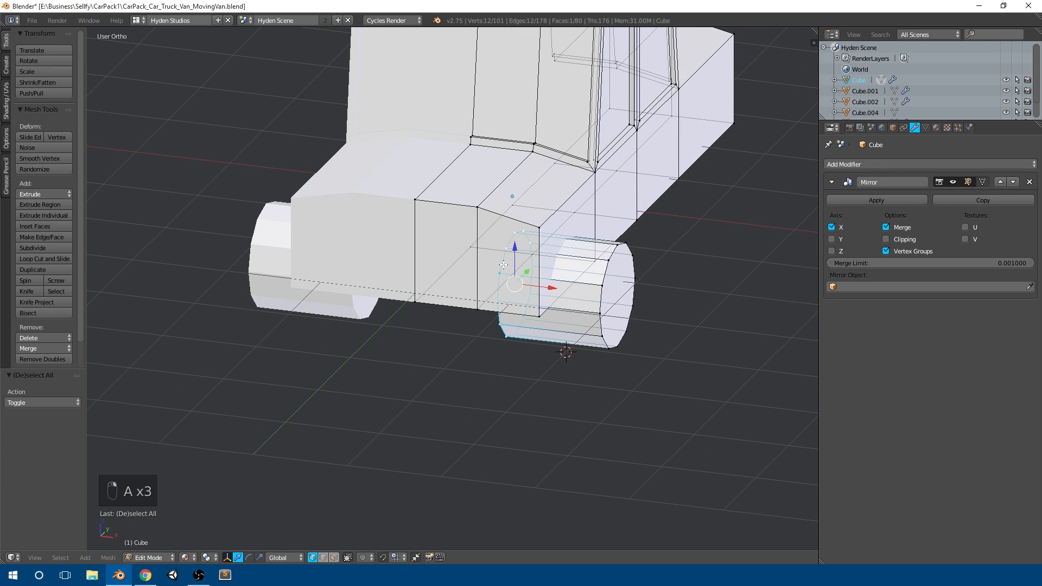
scroll(503, 264, "up", 2)
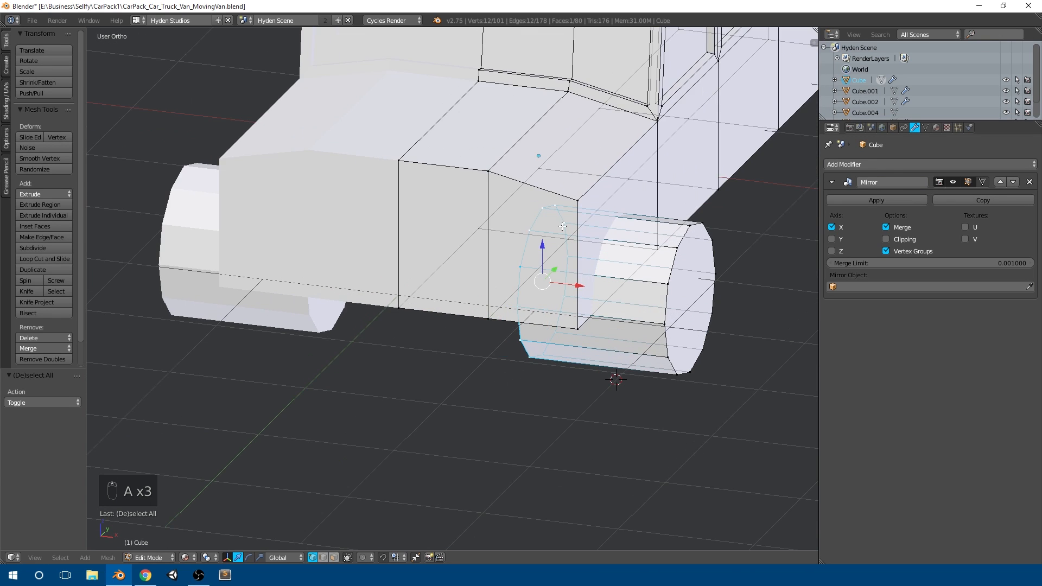
key("x")
key("Escape")
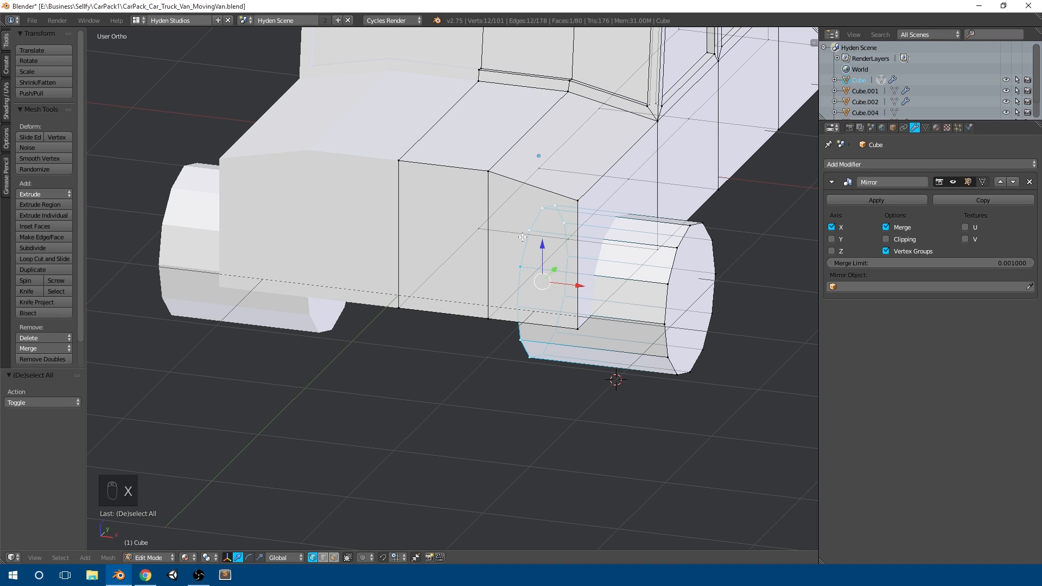
key("x")
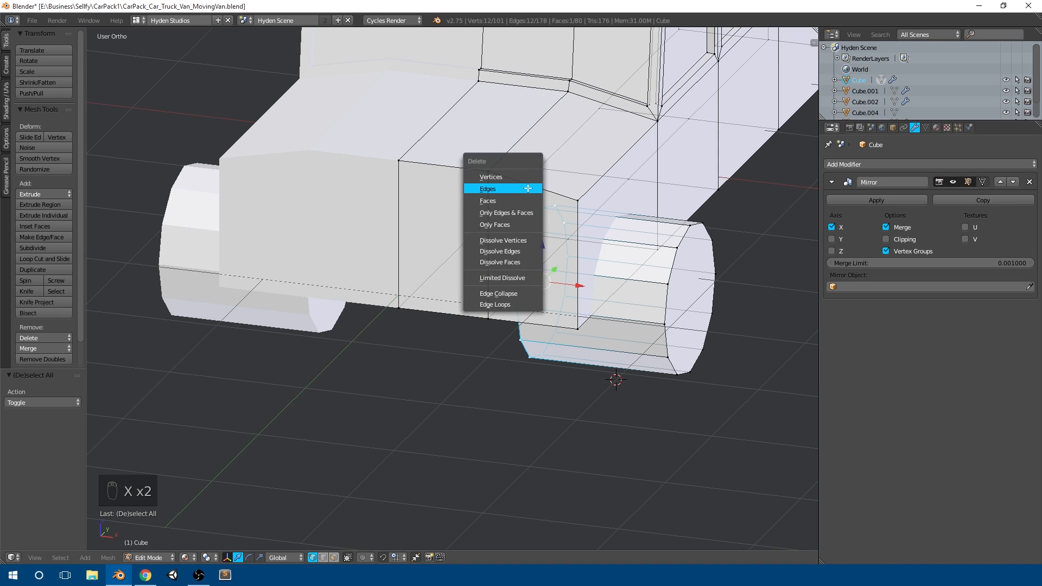
left_click(499, 173)
scroll(637, 259, "down", 1)
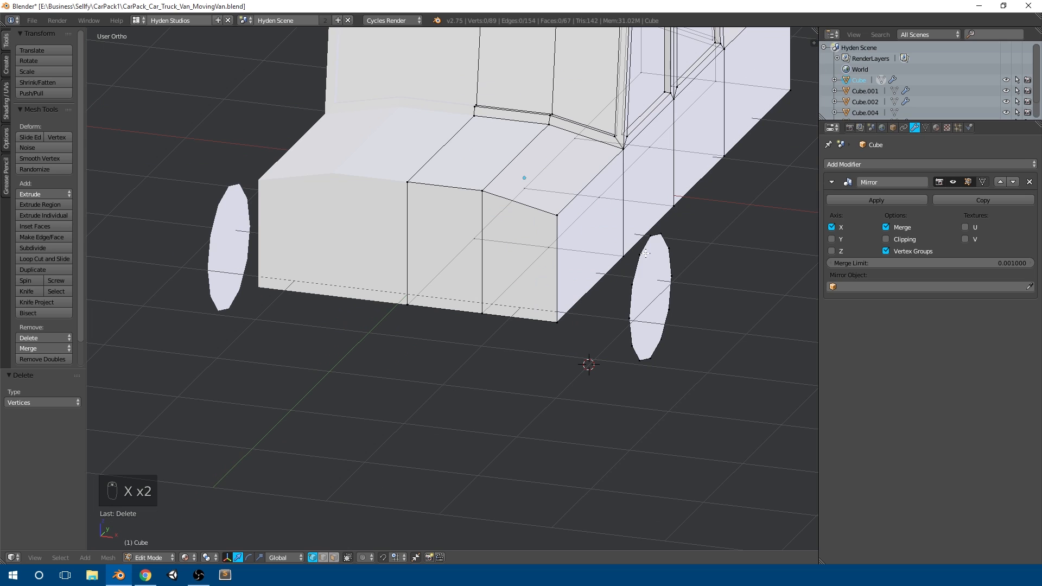
Select the whole wheel disc and move it about -0.55 along X onto the body's side plane
key("l")
key("KP_1")
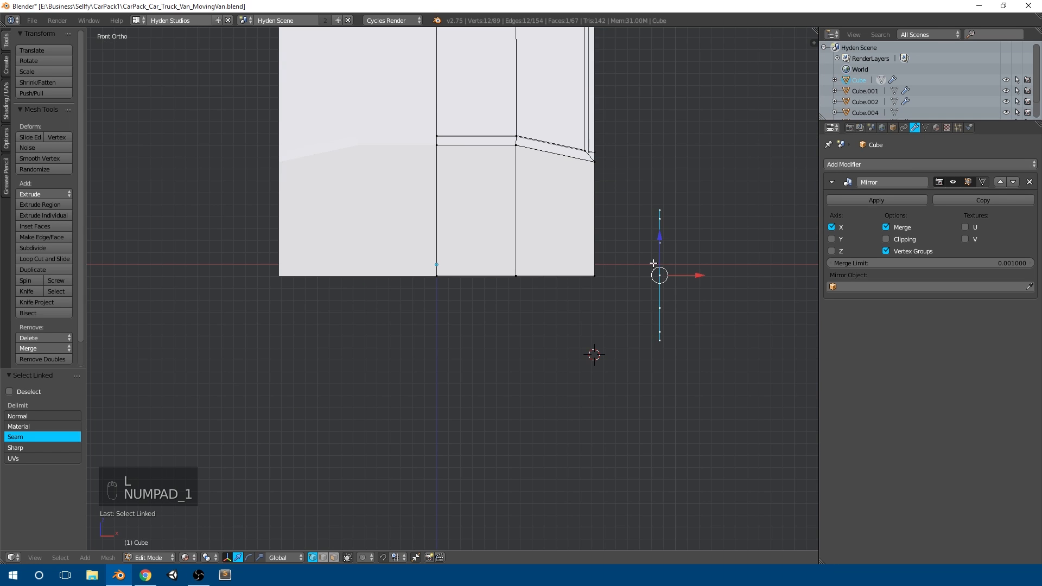
left_click_drag(689, 277, 654, 284)
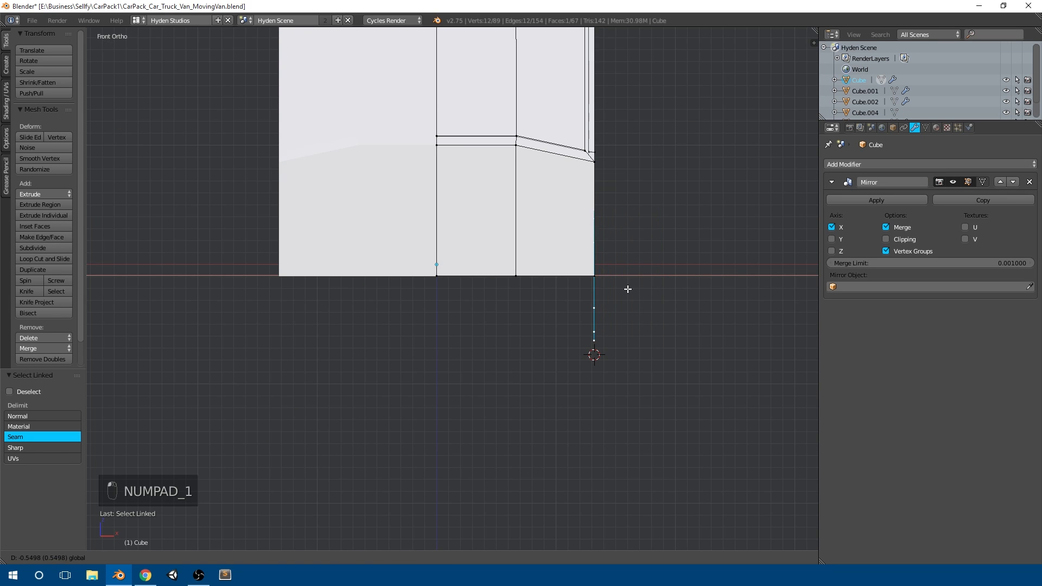
left_click(626, 288)
scroll(605, 221, "down", 5)
scroll(581, 275, "up", 3)
Box-select the body's outer side vertices together with the wheel disc and scale them along X
key("a")
key("b")
left_click_drag(586, 417, 541, 58)
key("s")
key("x")
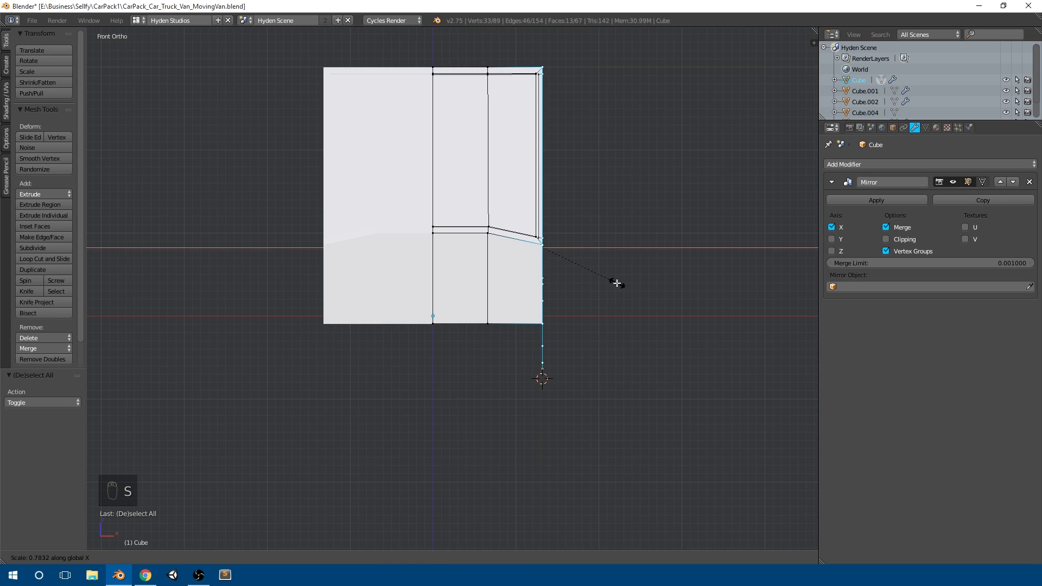
left_click(619, 292)
middle_click_drag(750, 258, 543, 367)
key("Tab")
key("Tab")
scroll(510, 305, "up", 3)
Delete only the side face of the front body section behind the wheel disc, keeping its edges
right_click(635, 389)
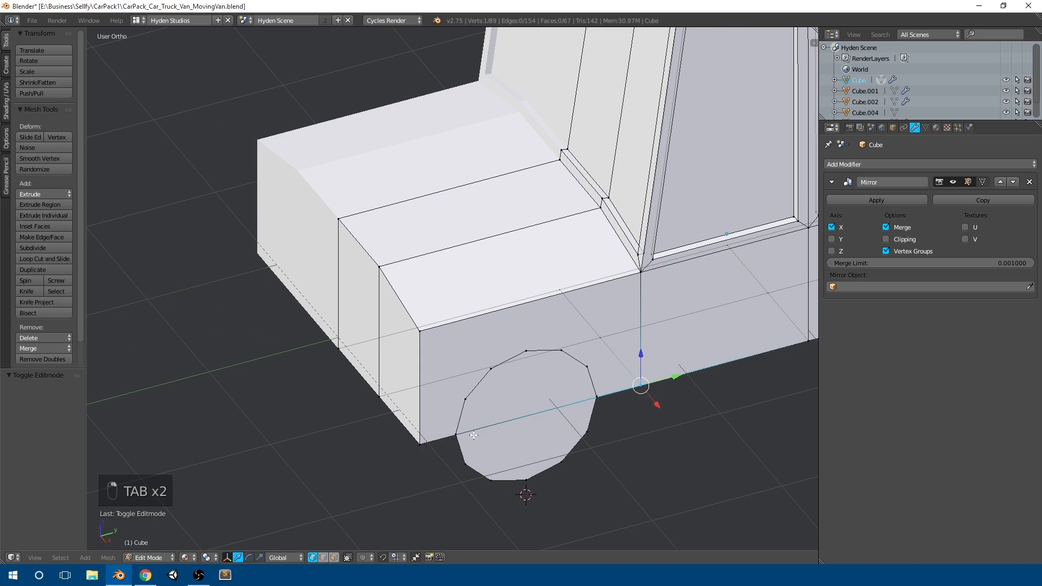
right_click(641, 271, "shift")
key("x")
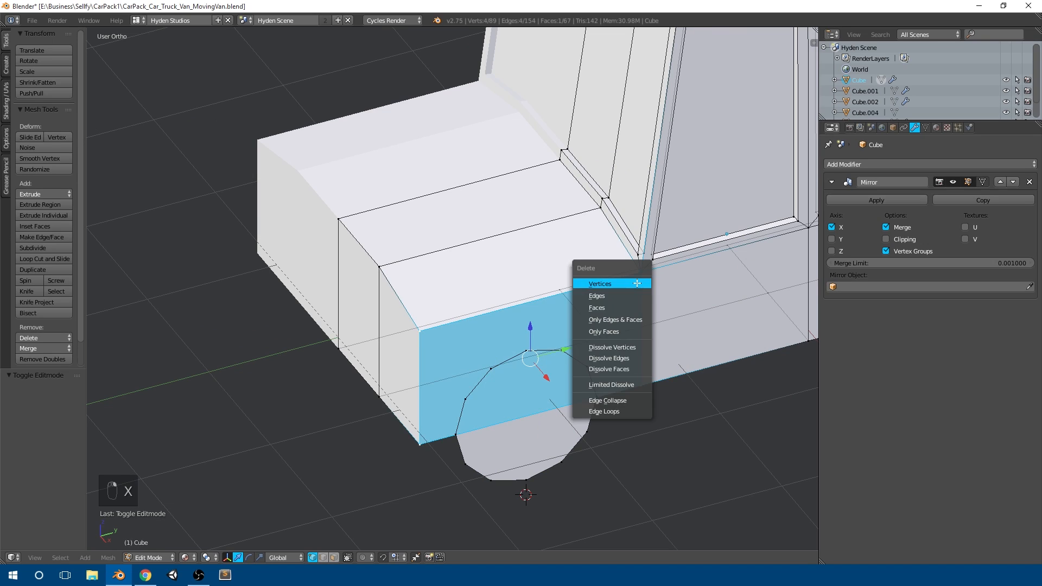
left_click(625, 302)
Select the bottom vertices of the front body section and delete the underside faces between them
scroll(624, 302, "down", 2)
middle_click_drag(625, 302, 598, 313)
right_click(564, 315)
right_click(598, 313)
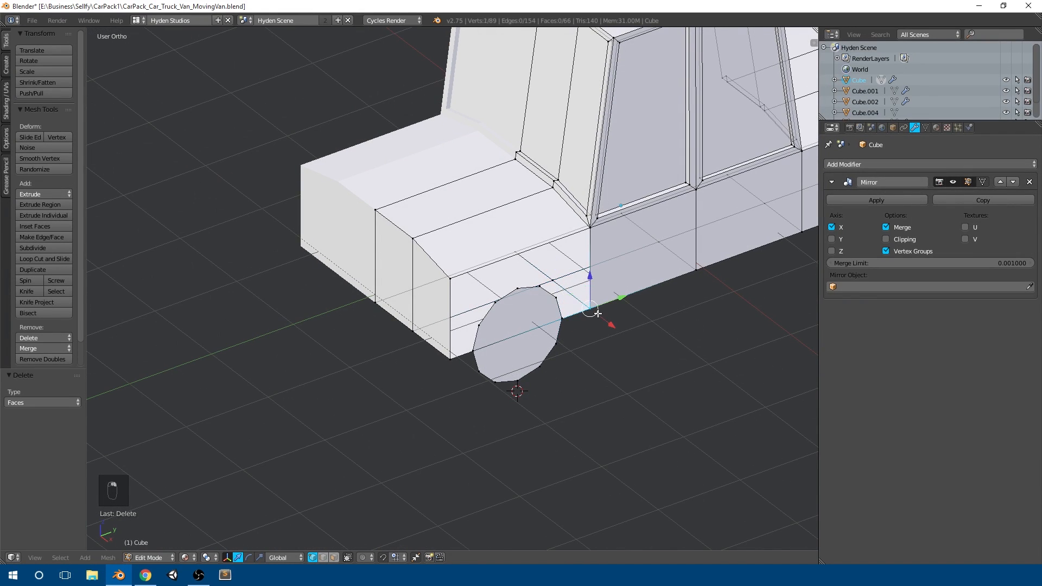
right_click(378, 305, "shift")
right_click(416, 332, "shift")
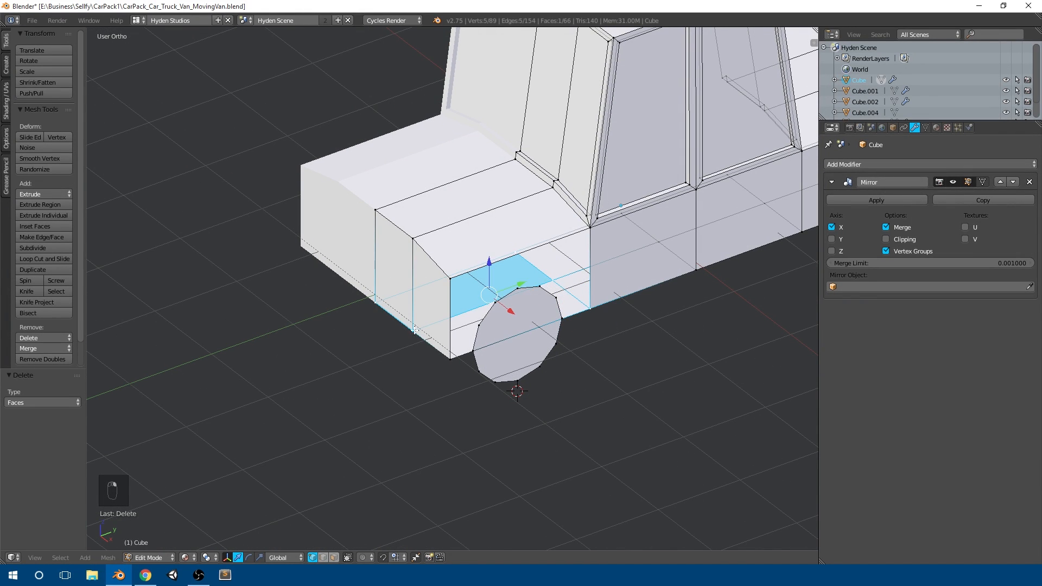
right_click(450, 357, "shift")
key("x")
left_click(450, 357)
Connect the wheel disc's front and rear vertices to the adjacent lower body corners with new edges
middle_click_drag(571, 345, 513, 366)
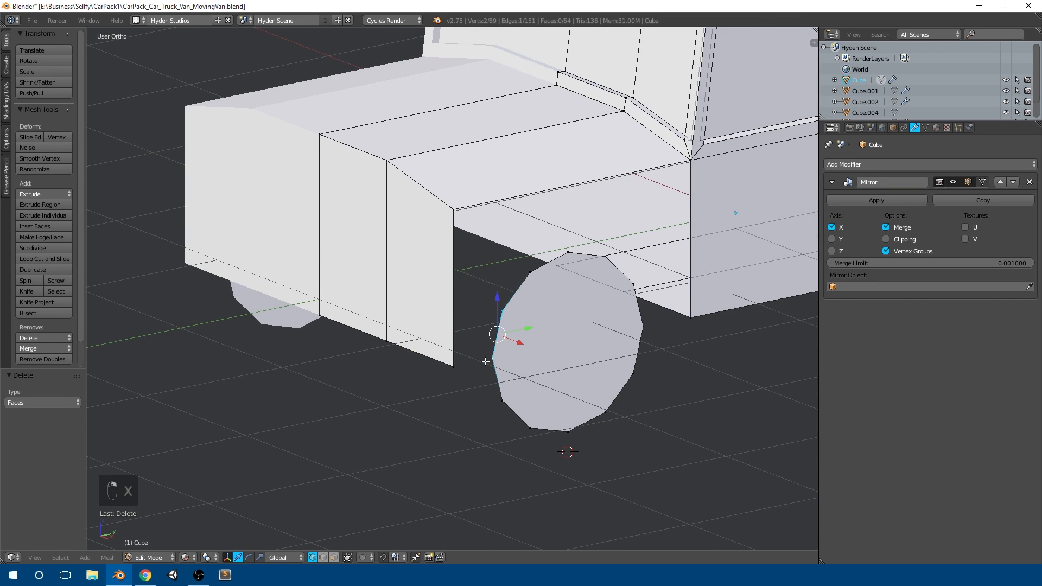
middle_click_drag(515, 365, 479, 357)
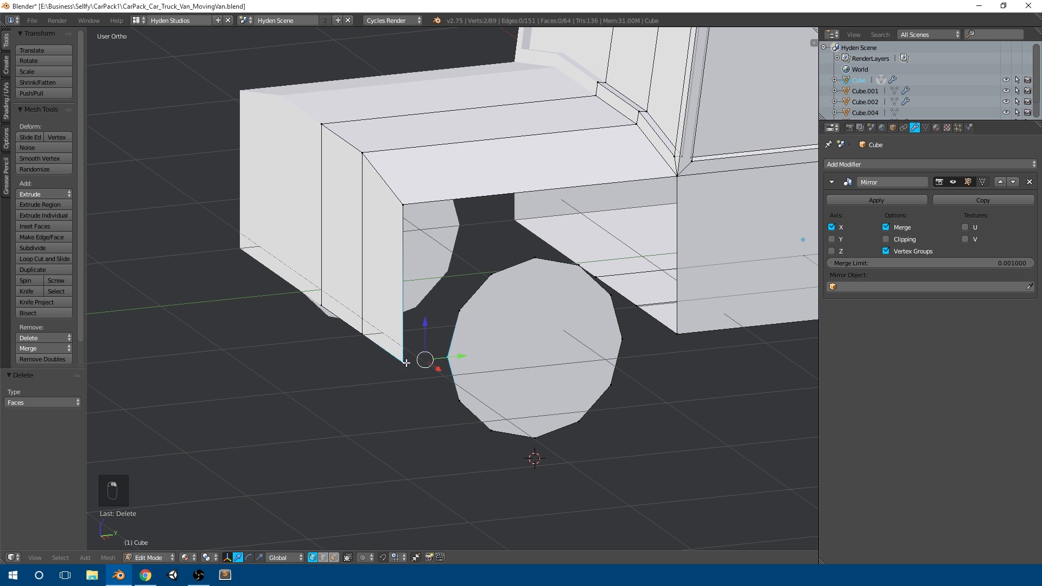
key("f")
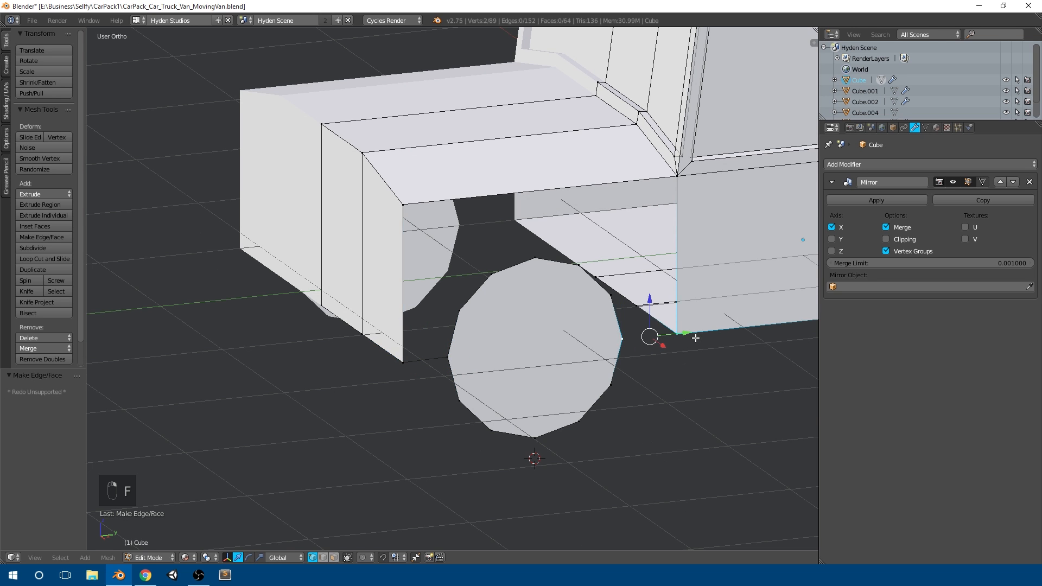
key("f")
In the right orthographic view, box-select the body's bottom row of vertices with the disc's side vertices and scale them to 0 along Z
scroll(684, 332, "down", 3)
key("Tab")
middle_click_drag(682, 330, 516, 297)
scroll(515, 296, "up", 2)
key("KP_1")
key("KP_3")
key("Tab")
scroll(515, 298, "up", 2)
scroll(492, 327, "down", 4)
middle_click_drag(581, 326, 466, 330, "shift")
scroll(466, 329, "down", 1)
key("a")
key("a")
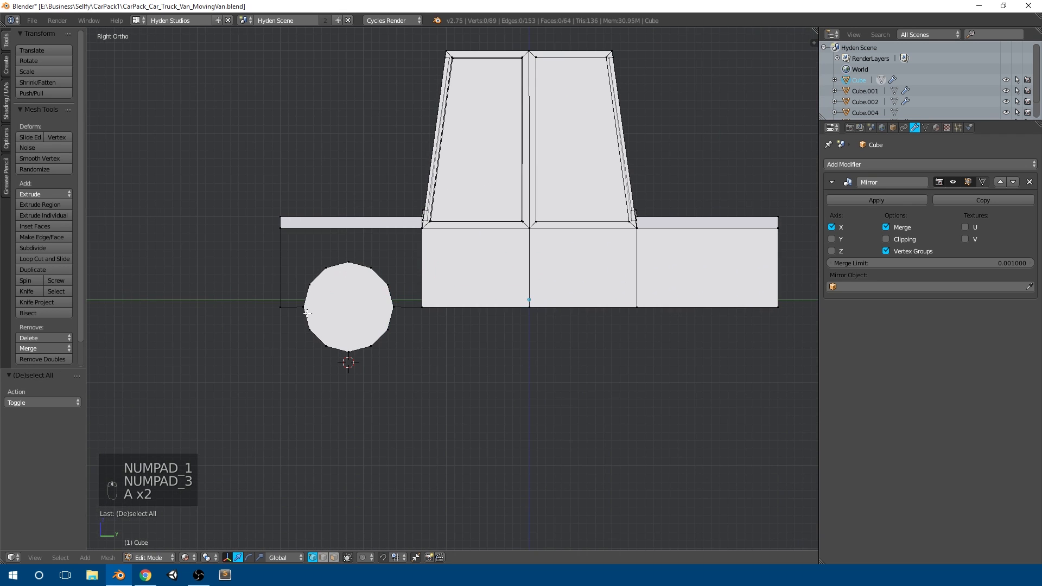
key("b")
left_click_drag(237, 316, 792, 301)
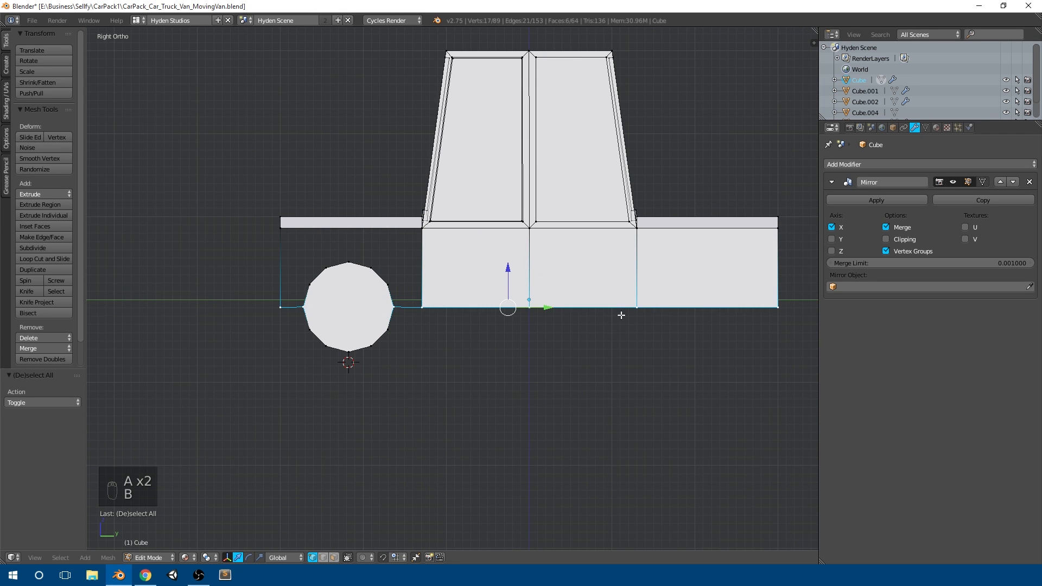
key("s")
key("z")
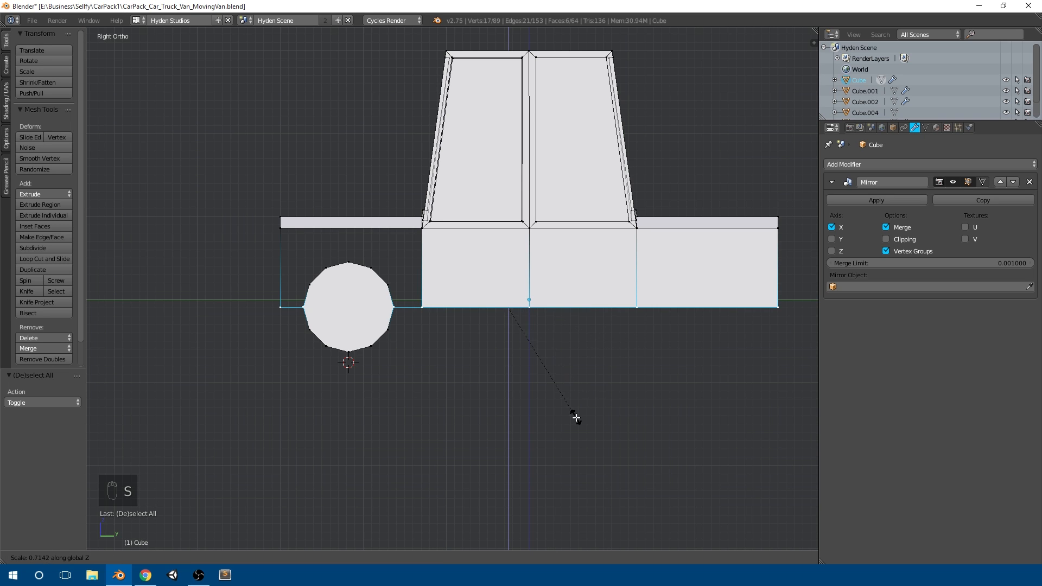
key("0")
key("Return")
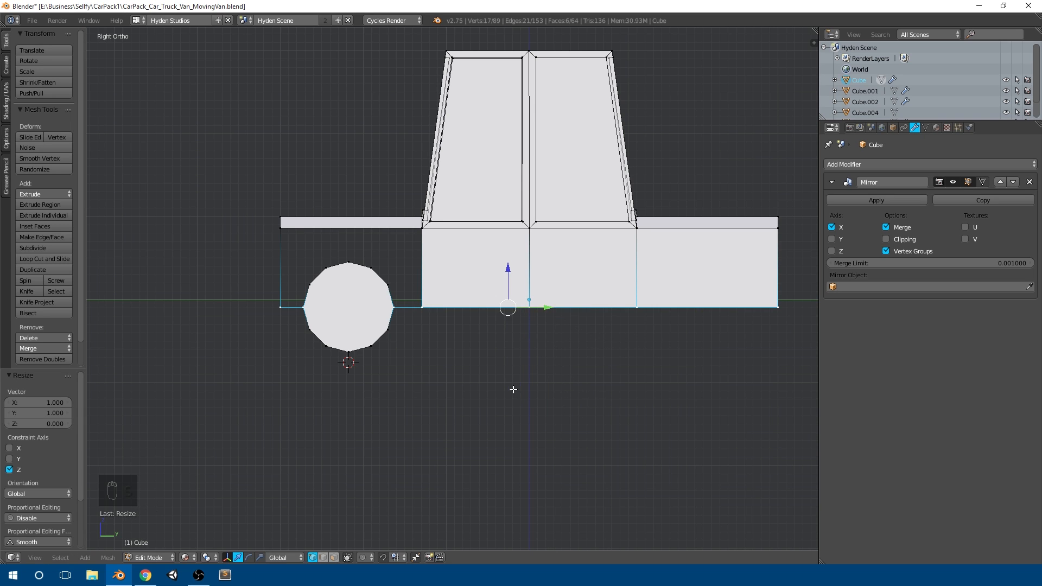
Fill a face between the front fender's vertical edge and the wheel disc's two front vertices
scroll(438, 349, "up", 3)
middle_click_drag(279, 282, 510, 284, "shift")
scroll(505, 283, "up", 3)
middle_click_drag(426, 275, 466, 301, "shift")
right_click(476, 305)
right_click(390, 131, "shift")
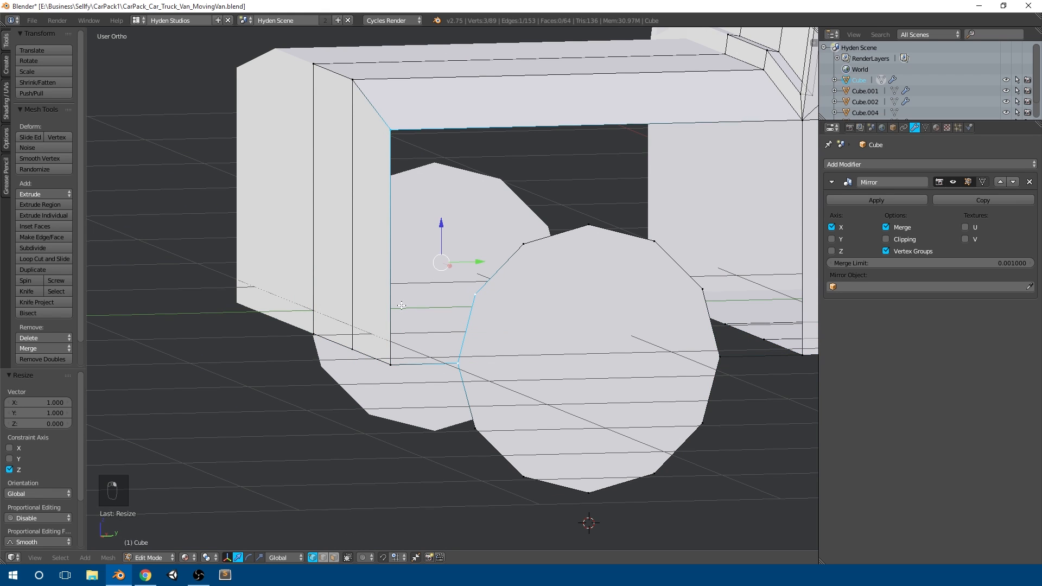
right_click(391, 363, "shift")
key("f")
Add one centered loop cut across the hood above the wheel disc
right_click(476, 294)
right_click(398, 138, "shift")
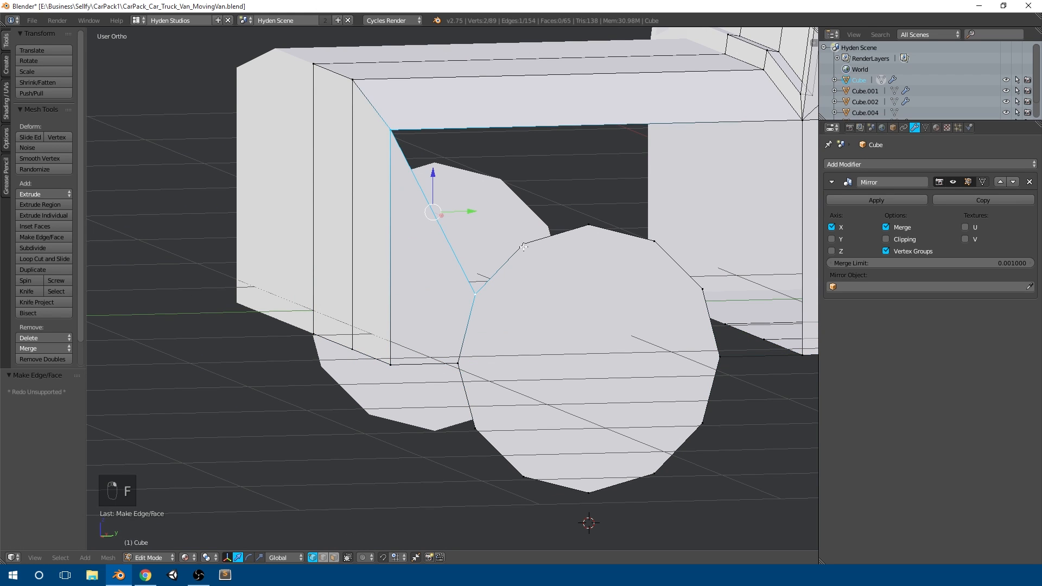
scroll(530, 243, "down", 1)
mouse_move(530, 243)
middle_mouse_down()
mouse_move(525, 263)
mouse_move(547, 241)
middle_mouse_up()
key("ctrl+r")
left_click(579, 213)
right_click(579, 214)
Fill the fender gap ahead of the hood cut with a quad and a triangle meeting the disc's upper vertices
right_click(545, 247)
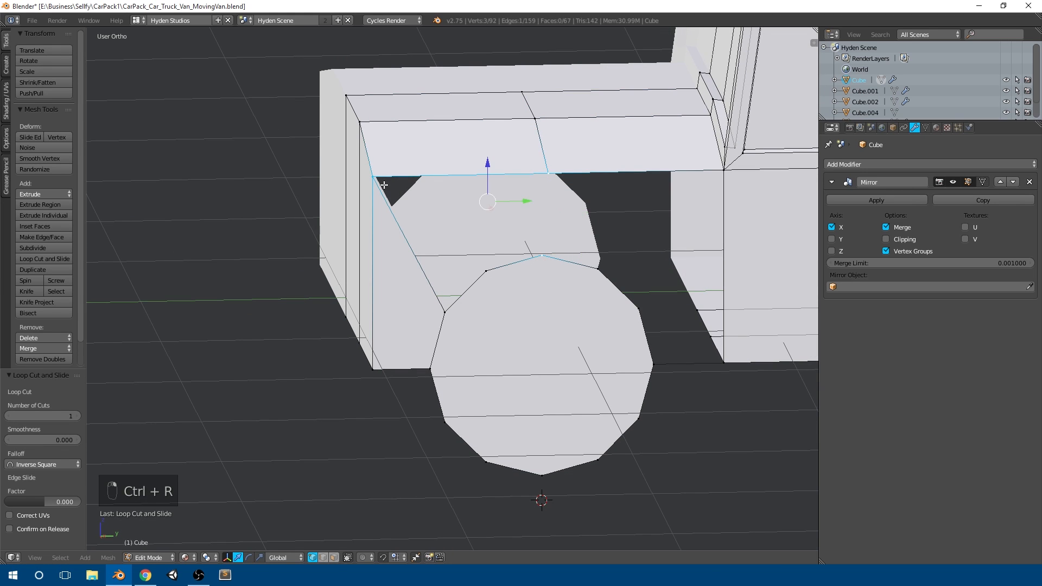
right_click(491, 274, "shift")
key("f")
right_click(485, 275)
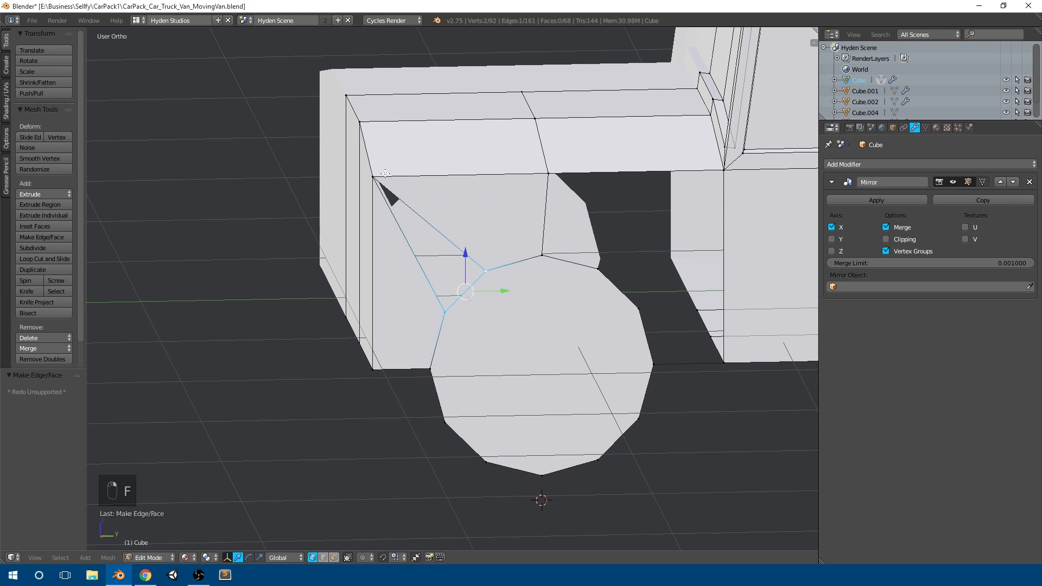
key("f")
Fill the fender gap behind the hood cut with faces joining the disc's upper and rear vertices to the body side
middle_click_drag(600, 217, 562, 218, "shift")
right_click(510, 179)
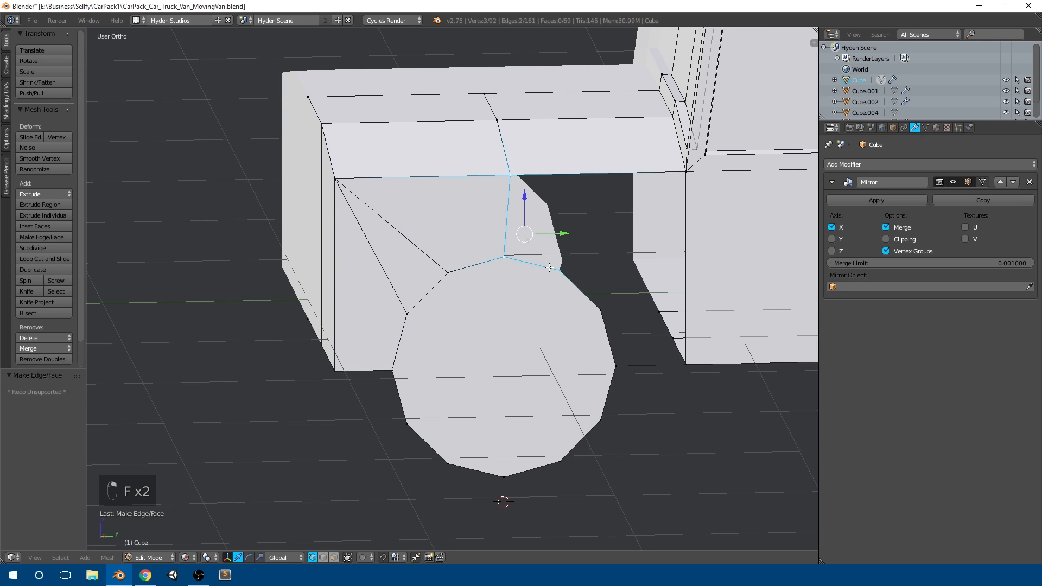
right_click(682, 175, "shift")
key("f")
right_click(679, 181)
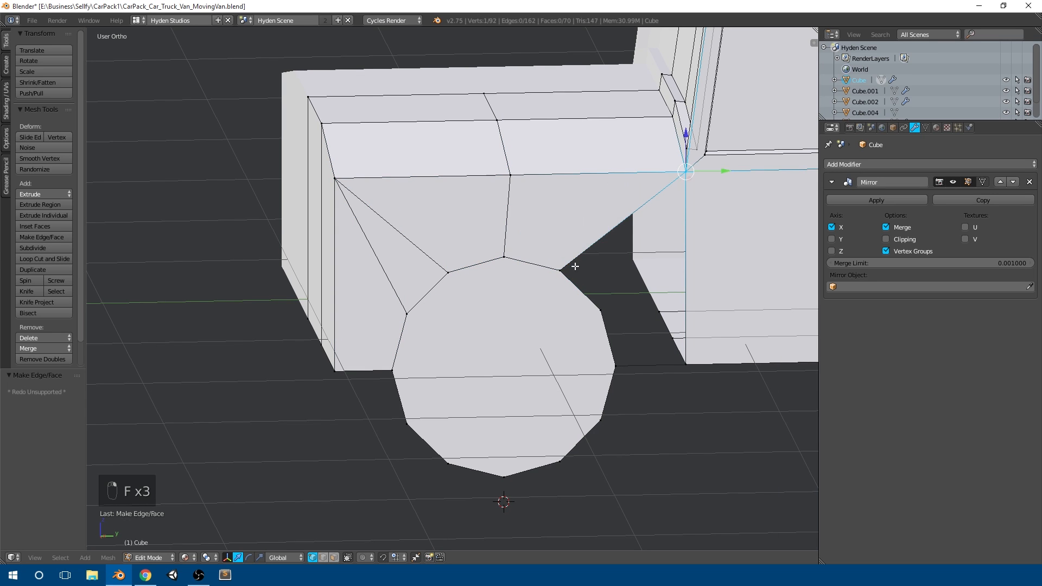
key("f")
right_click(605, 307)
right_click(675, 180, "shift")
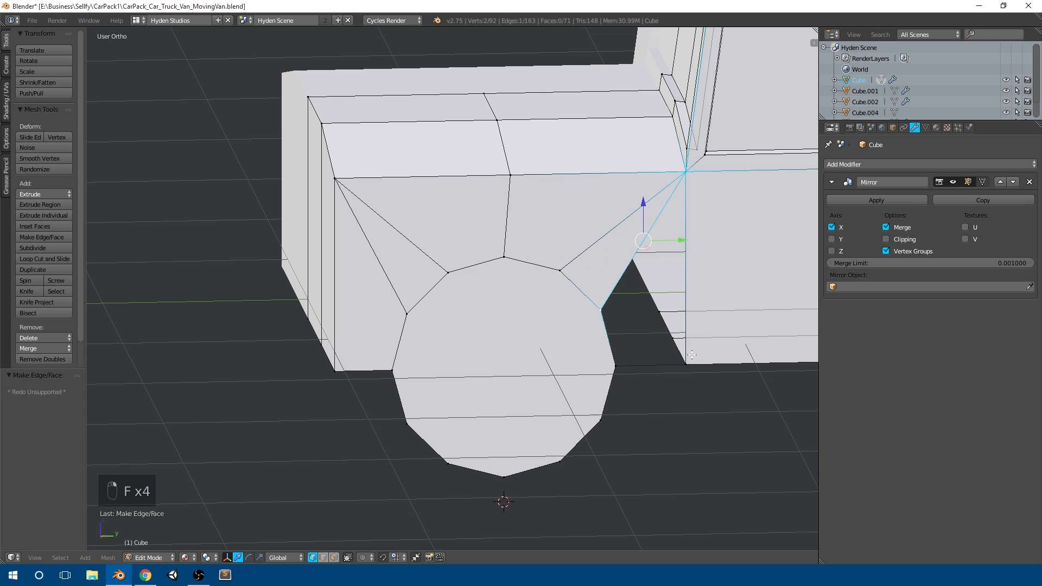
key("f")
Select the wheel disc's lower vertices and delete them to open the wheel arch
scroll(621, 359, "down", 3)
middle_click_drag(620, 360, 639, 372)
scroll(564, 429, "up", 1)
middle_click_drag(555, 433, 514, 359, "shift")
right_click(419, 346)
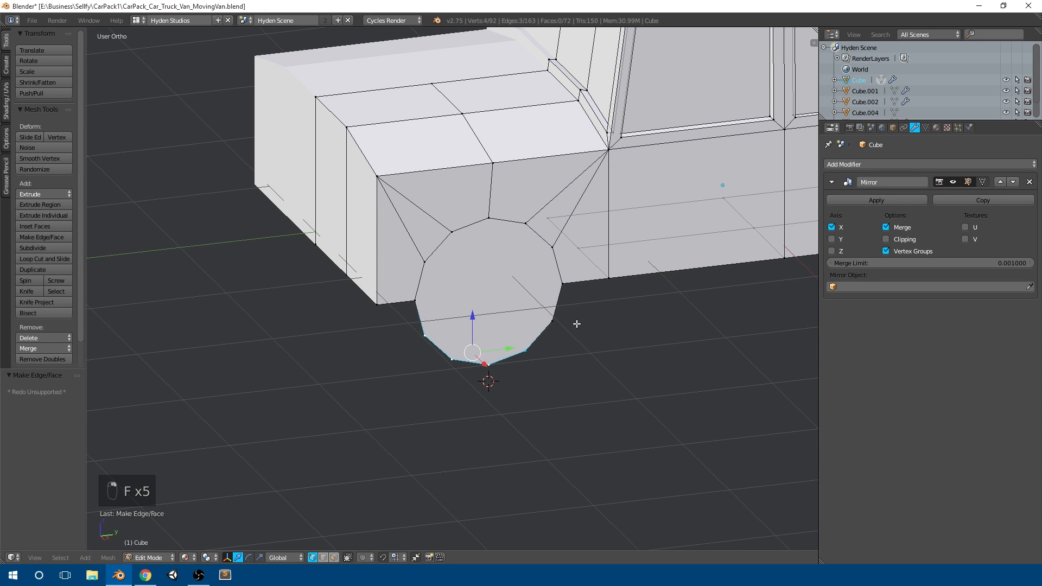
key("x")
left_click(572, 300)
In the right orthographic view, box-select the rear half of the car body and delete its vertices
middle_click_drag(572, 300, 523, 285)
scroll(486, 288, "down", 3)
scroll(576, 284, "down", 3)
key("Tab")
key("KP_3")
key("Tab")
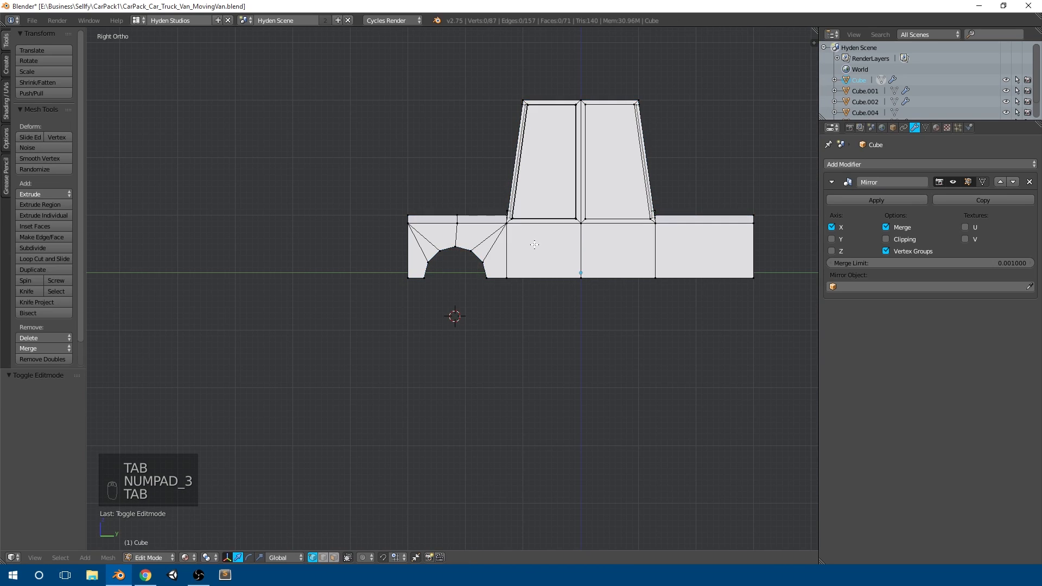
middle_click_drag(507, 271, 424, 299, "shift")
scroll(424, 299, "up", 1)
middle_click_drag(509, 257, 494, 281, "shift")
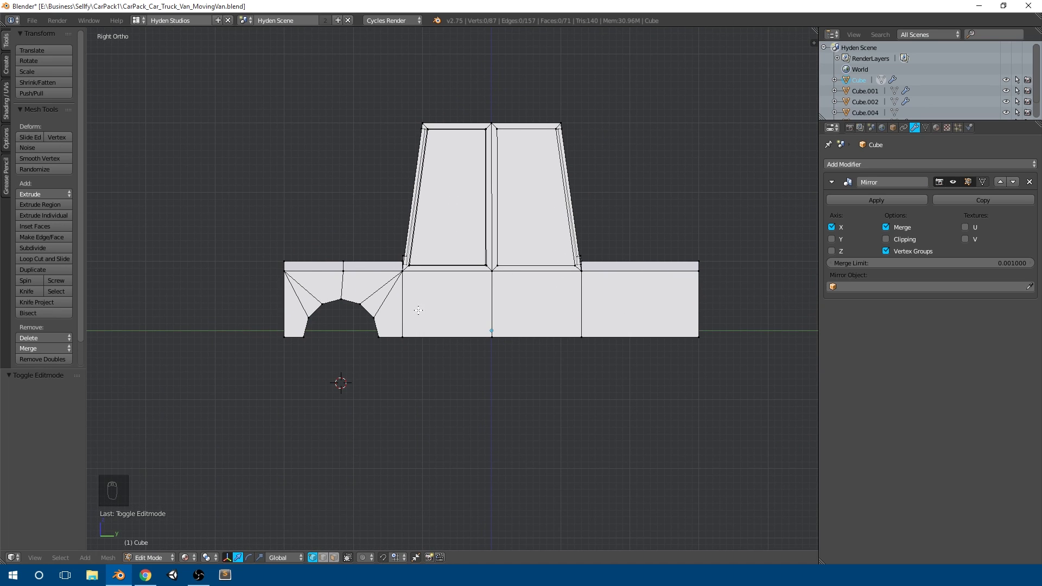
key("a")
key("a")
key("b")
left_click_drag(752, 380, 495, 117)
key("x")
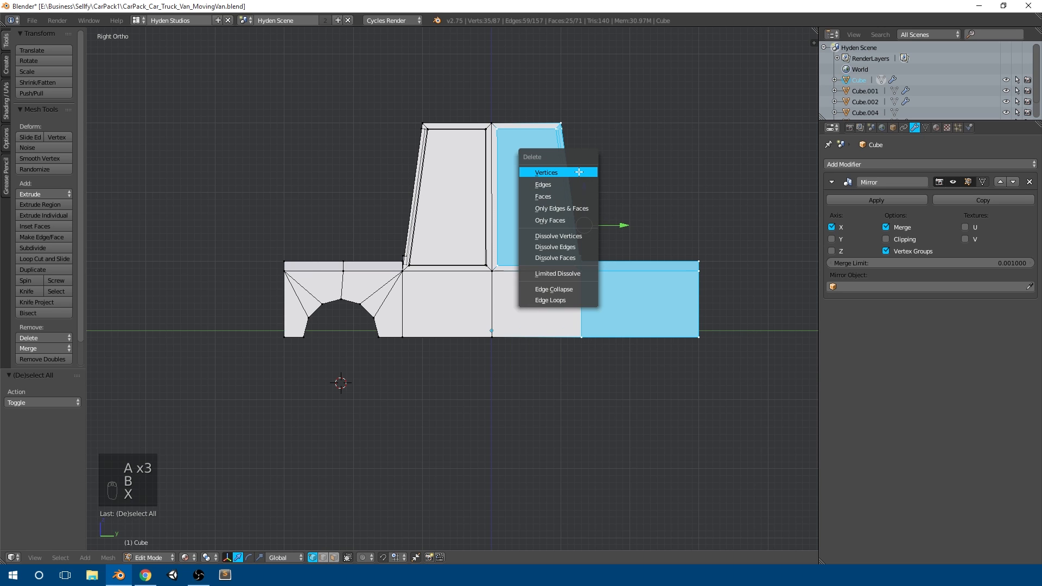
left_click(579, 172)
Enable the Y axis on the Mirror modifier and inspect the body from several angles
left_click(831, 239)
middle_click_drag(684, 280, 575, 305)
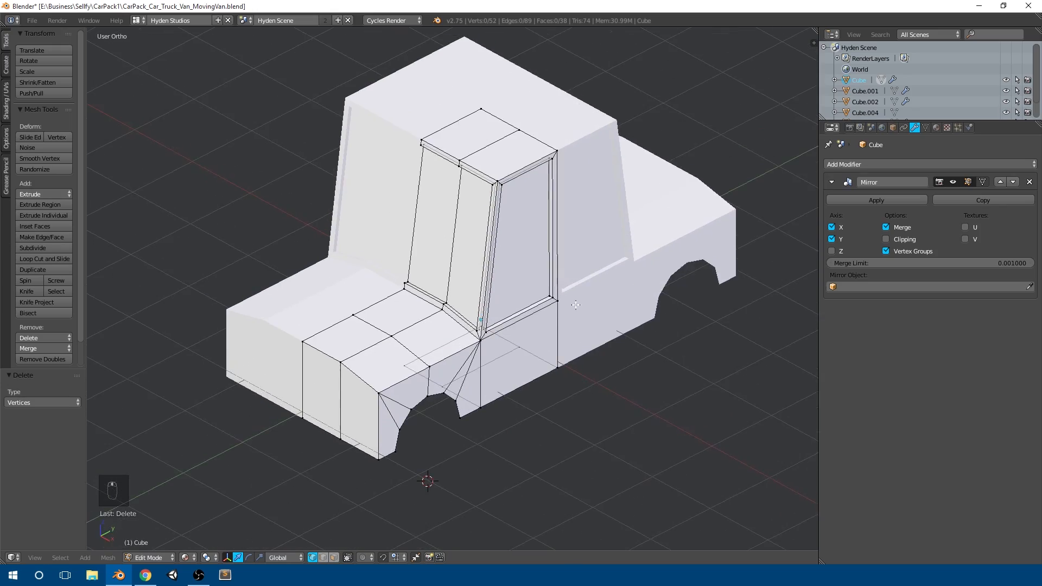
scroll(523, 356, "down", 4)
middle_click_drag(523, 355, 560, 277)
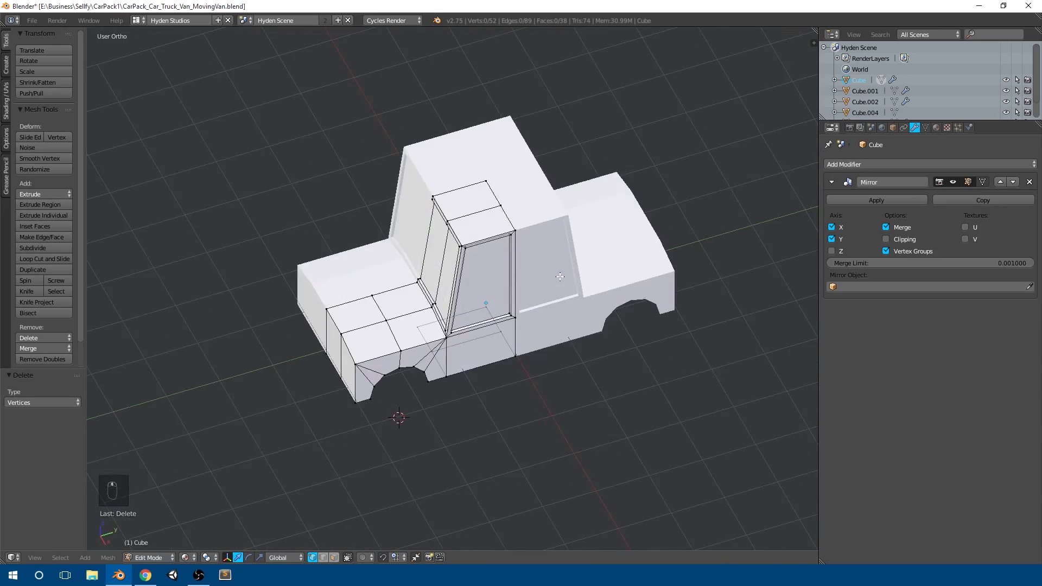
middle_click_drag(513, 335, 520, 290)
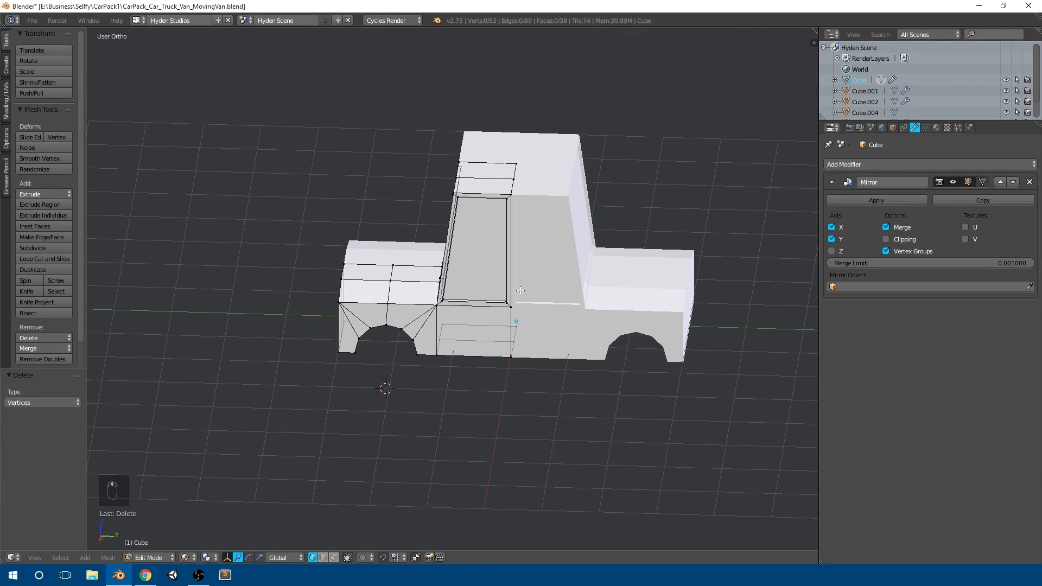
Select the wheel arch's edge vertices and extrude them inward along X twice, by about -0.659 and -0.767
key("KP_3")
scroll(459, 327, "up", 6)
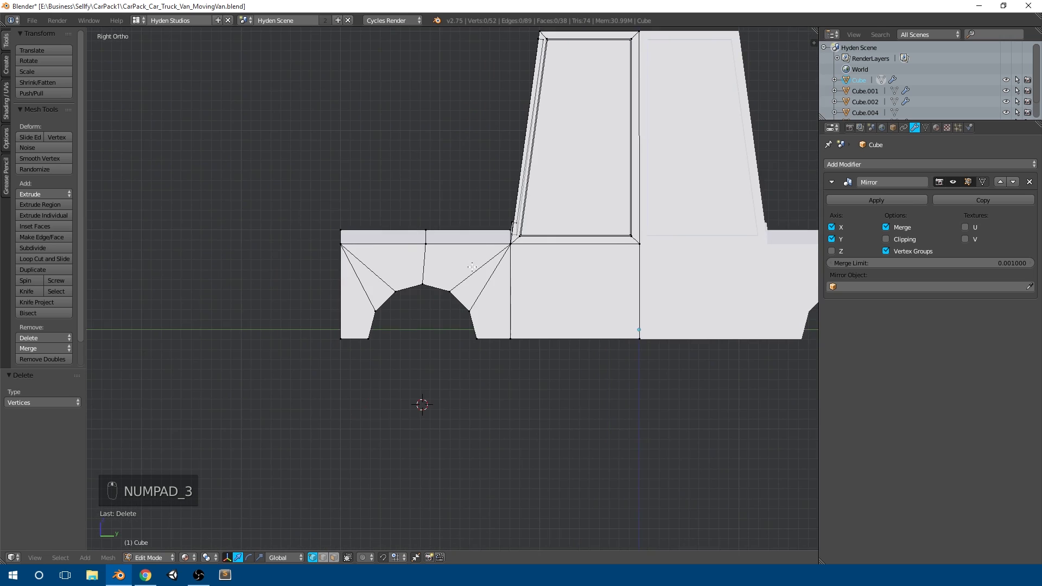
middle_click_drag(459, 328, 560, 347)
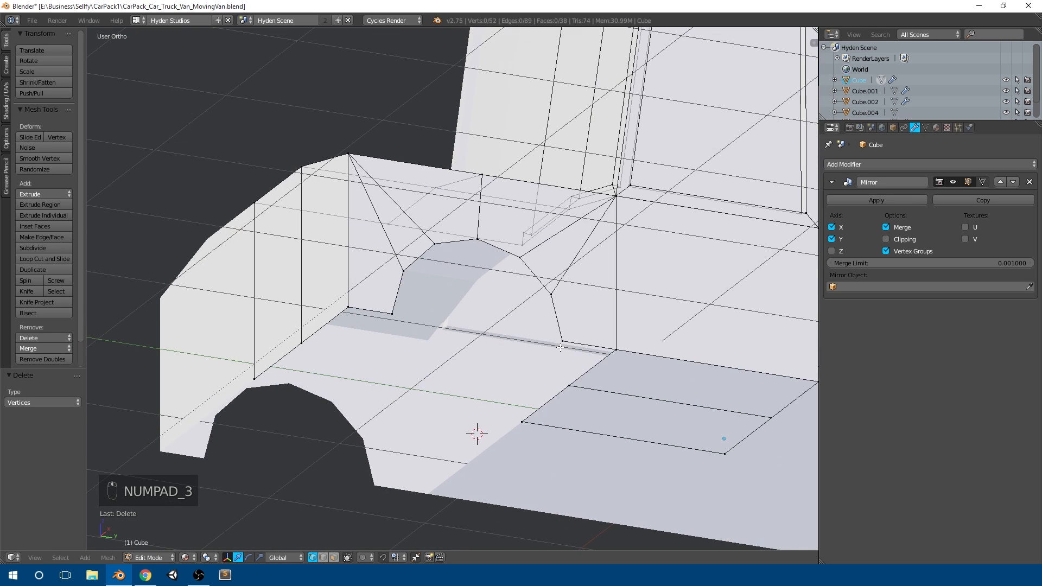
right_click(553, 296, "shift")
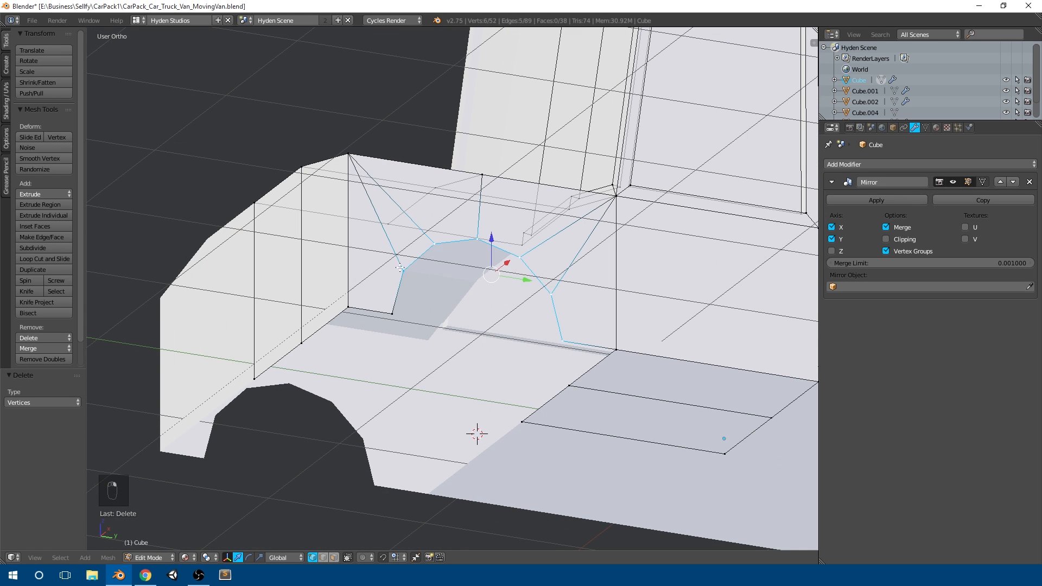
key("KP_1")
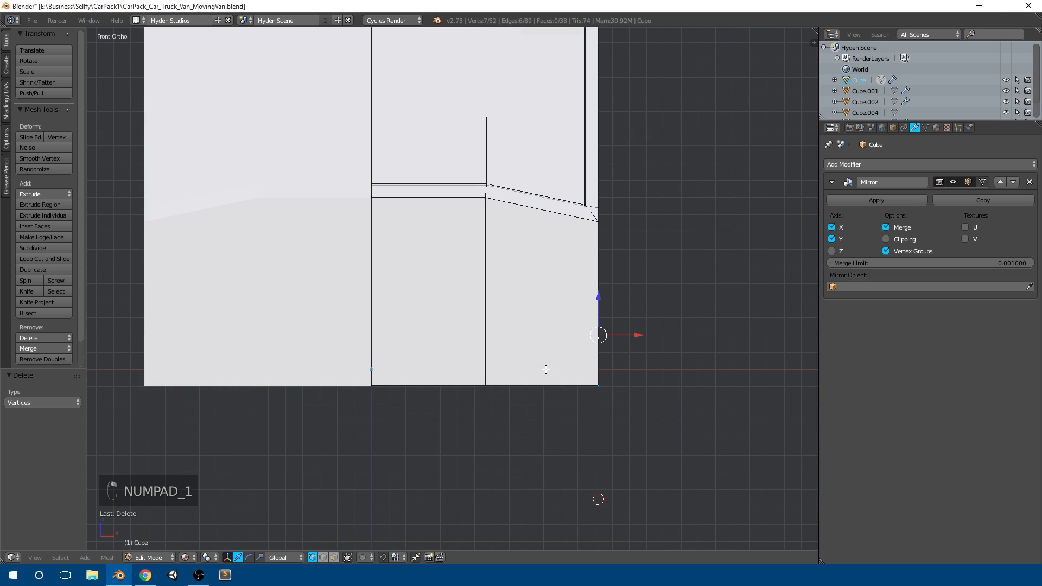
key("e")
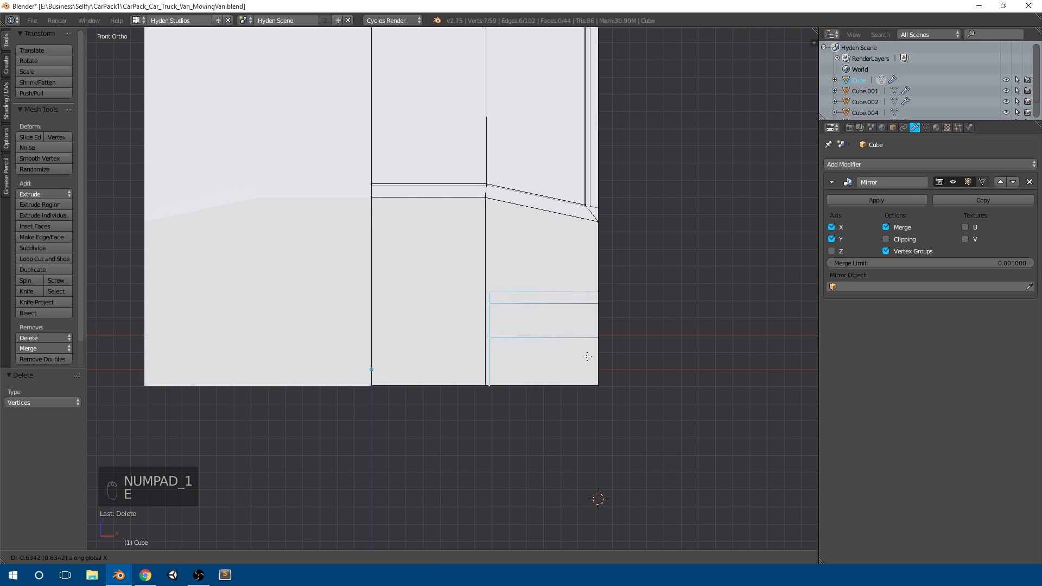
left_click(582, 357)
key("e")
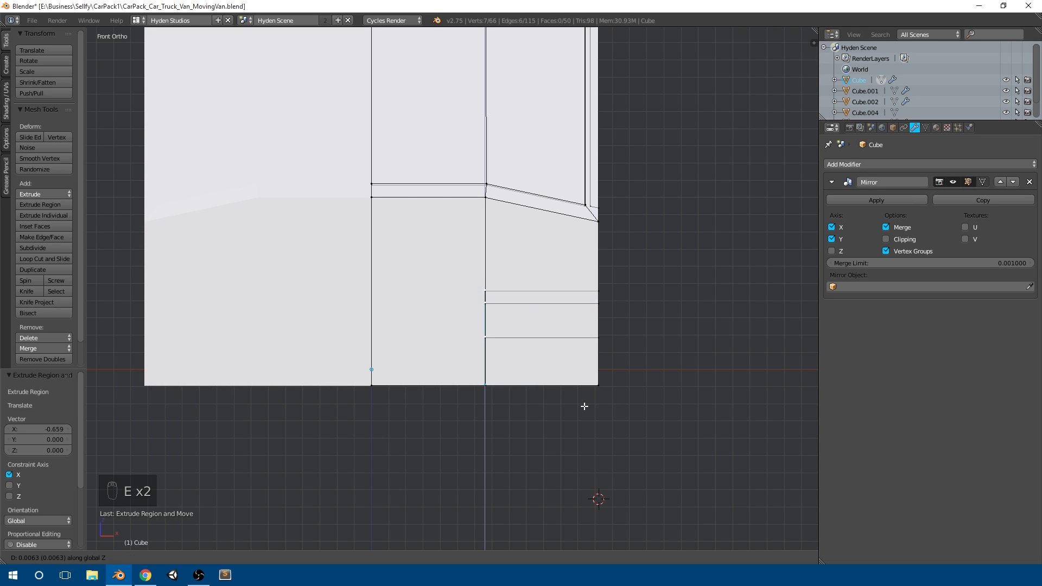
left_click(518, 408)
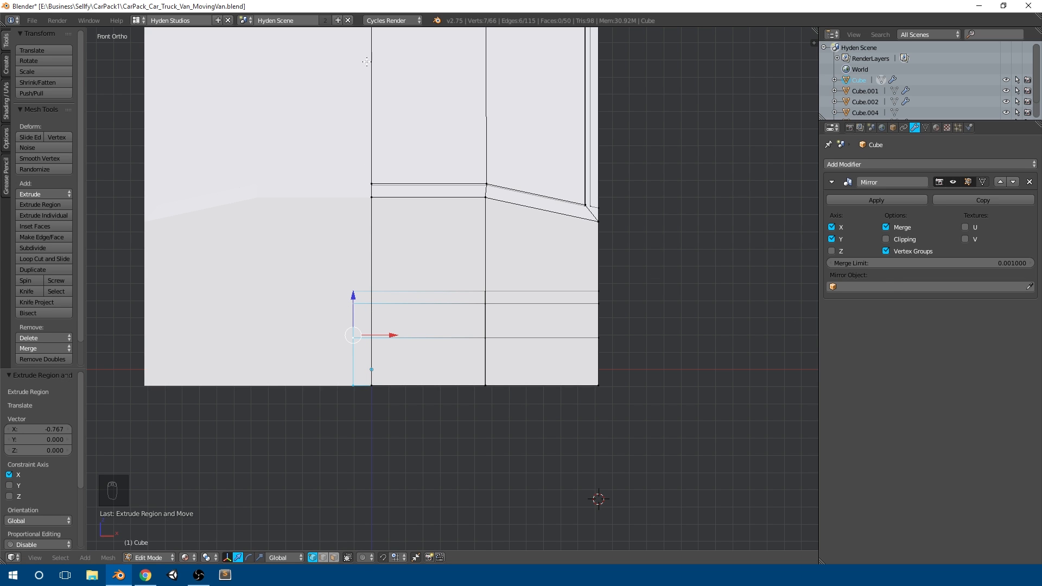
Enable Clipping on the Mirror modifier and move the extruded arch vertices along X onto the body's center plane
scroll(367, 61, "down", 4)
scroll(384, 176, "up", 3)
left_click(886, 238)
scroll(457, 331, "up", 2)
key("g")
left_click(457, 332)
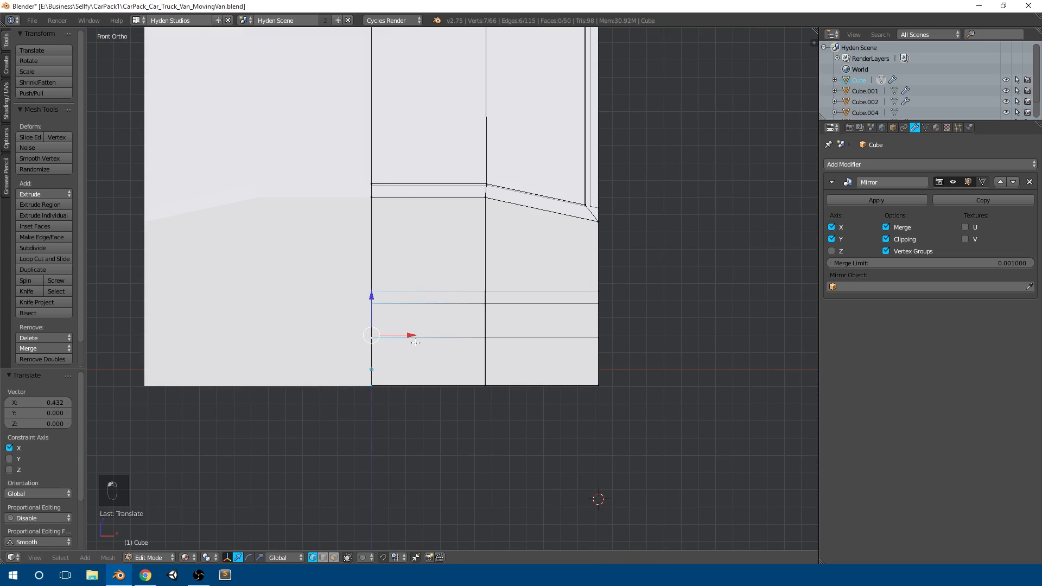
Fill the open gaps in the car's underside beside the wheel arch with new faces between the selected vertices
scroll(458, 308, "down", 2)
middle_click_drag(458, 308, 458, 344)
key("Tab")
middle_click_drag(461, 302, 558, 342)
key("Tab")
scroll(532, 356, "up", 2)
right_click(442, 443)
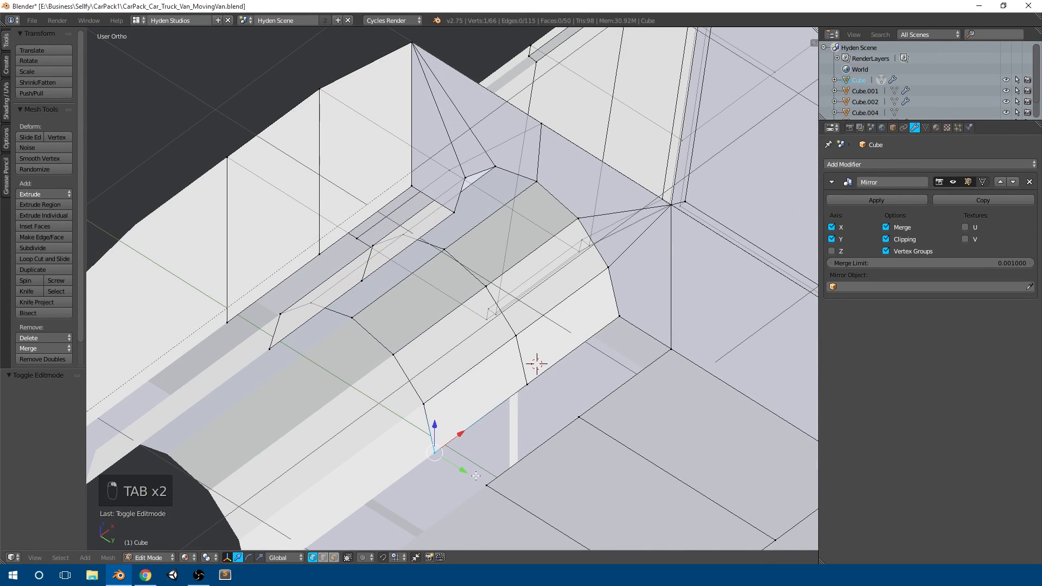
middle_click_drag(481, 480, 472, 403, "shift")
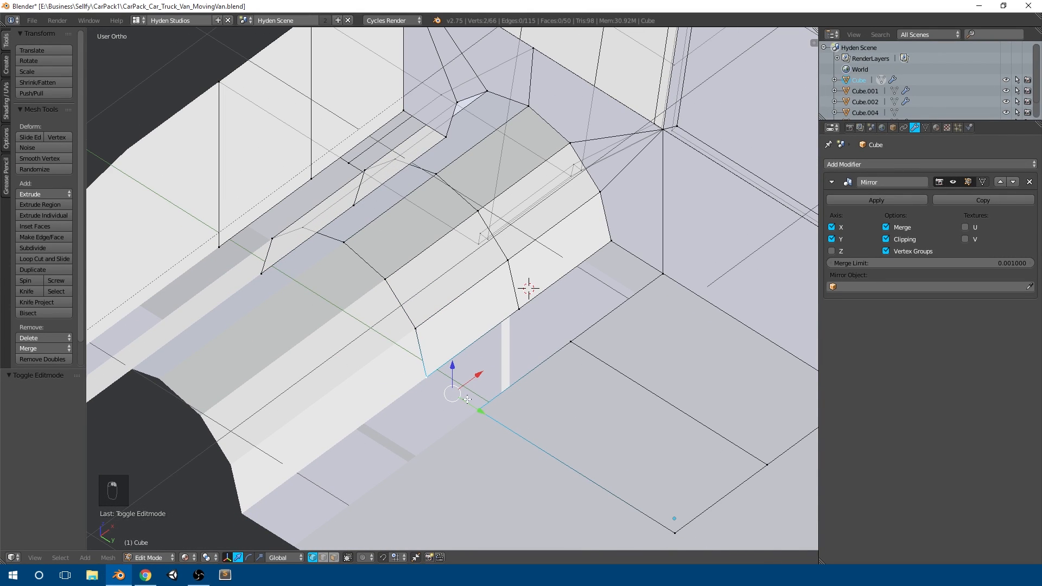
scroll(563, 376, "down", 1)
middle_click_drag(570, 280, 343, 302)
key("f")
key("f")
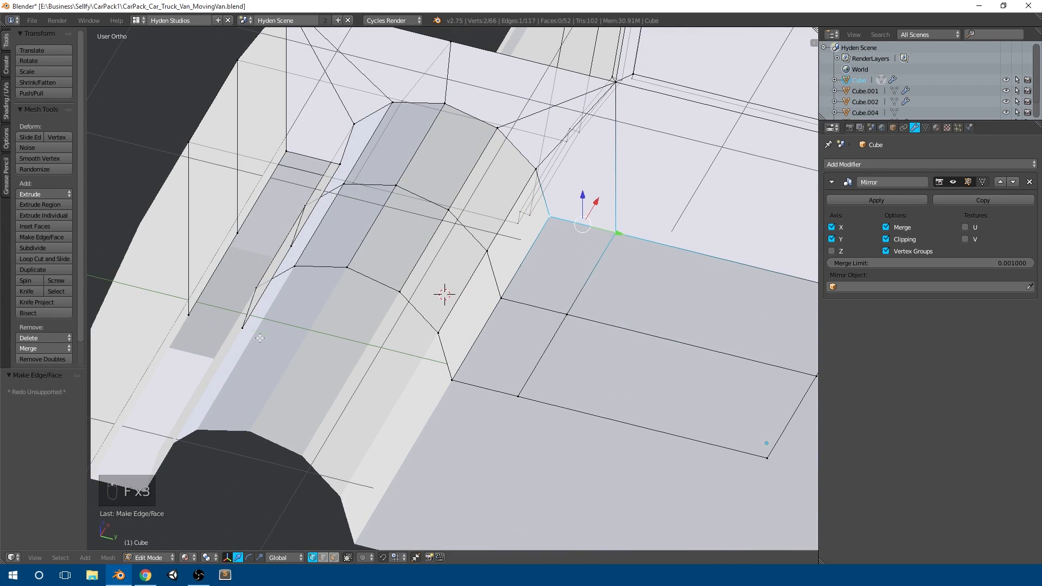
key("f")
key("f")
key("f")
Inspect the car body, then examine the taxi's mesh on the layer holding the finished vehicles
scroll(380, 304, "down", 3)
key("Tab")
middle_click_drag(495, 274, 546, 325)
scroll(446, 336, "down", 3)
scroll(514, 293, "up", 3)
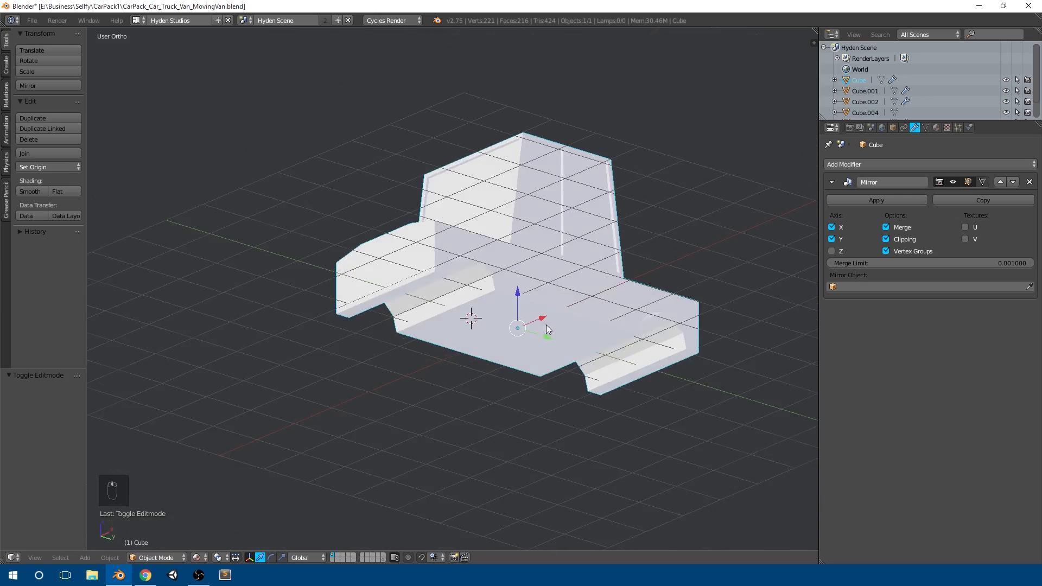
left_click(382, 559)
scroll(478, 391, "up", 5)
middle_click_drag(487, 383, 346, 503)
right_click(515, 343)
key("Tab")
scroll(434, 412, "down", 4)
key("Tab")
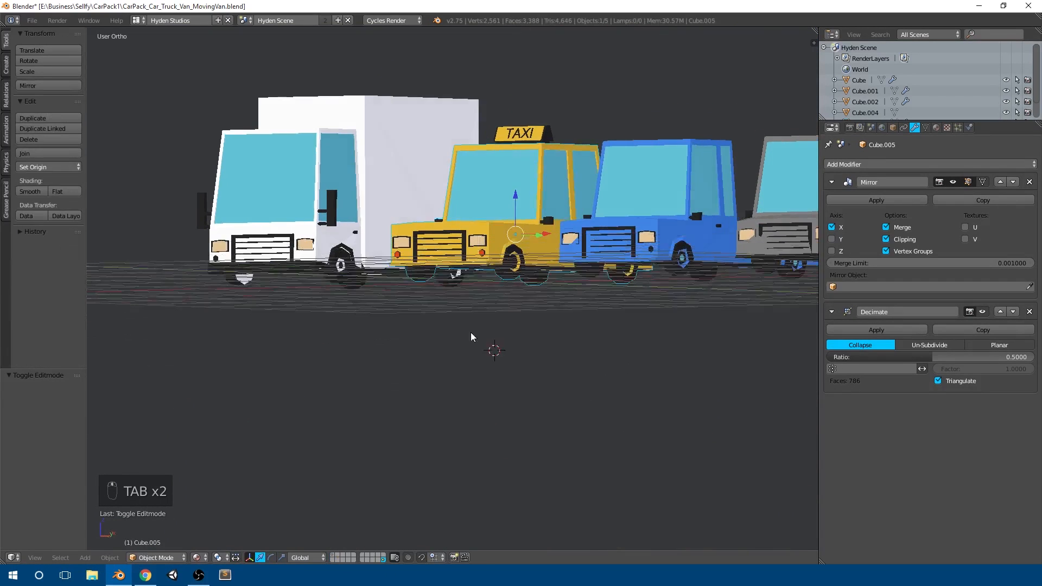
middle_click_drag(461, 327, 488, 345)
Return to the car body's layer and show its mesh for editing in the top orthographic view
left_click(333, 555)
right_click(547, 283)
key("Tab")
scroll(549, 283, "down", 4)
scroll(548, 284, "up", 1)
key("a")
key("a")
key("a")
key("a")
middle_click_drag(548, 283, 444, 318)
key("Tab")
key("KP_1")
key("Tab")
key("KP_7")
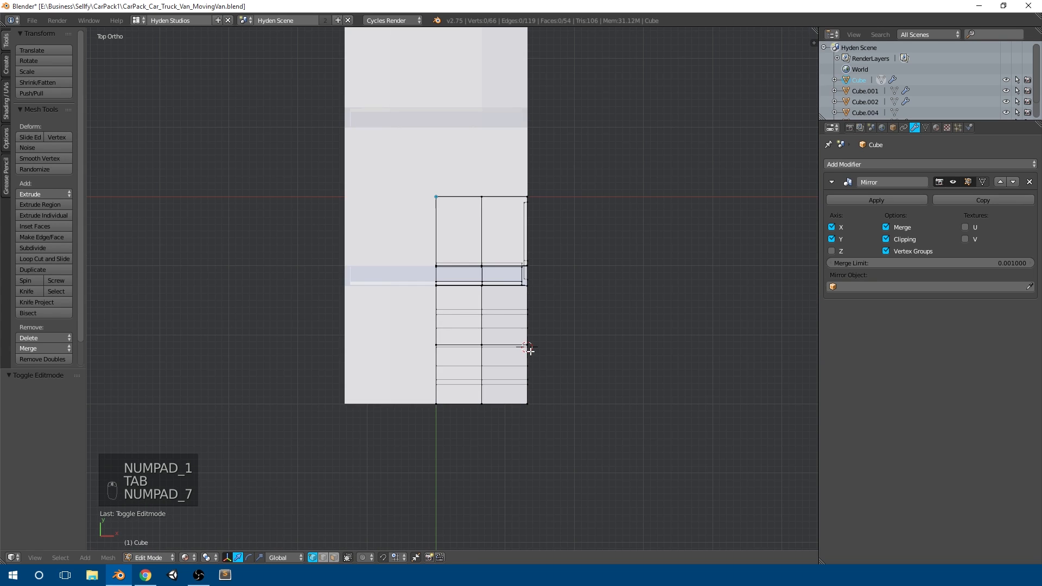
Add a 12-vertex cylinder with radius 1 and depth 2 at the 3D cursor beside the front wheel arch
middle_click_drag(544, 347, 432, 315)
scroll(414, 359, "up", 3)
key("KP_7")
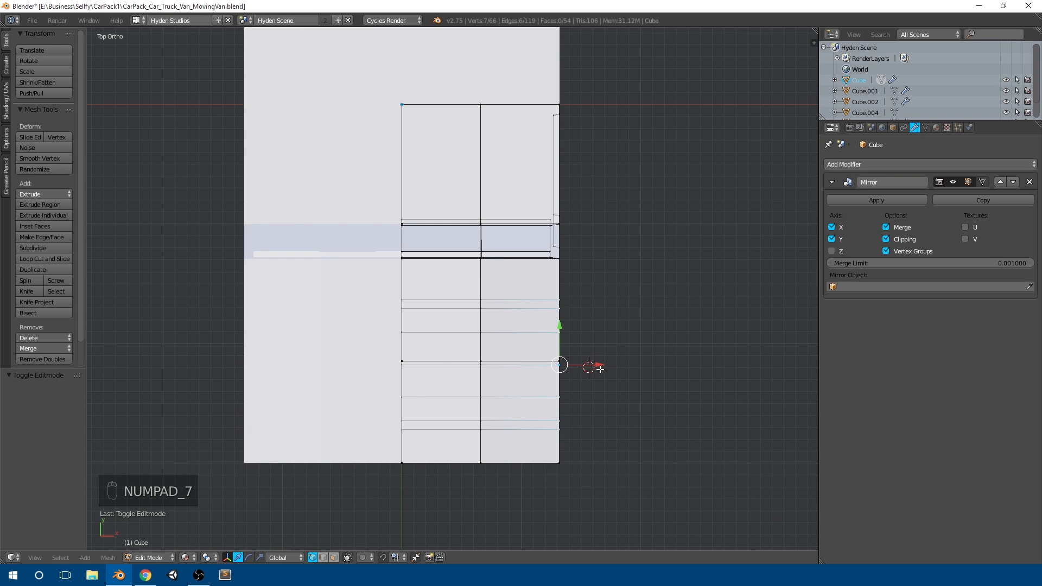
middle_click_drag(629, 378, 596, 375, "shift")
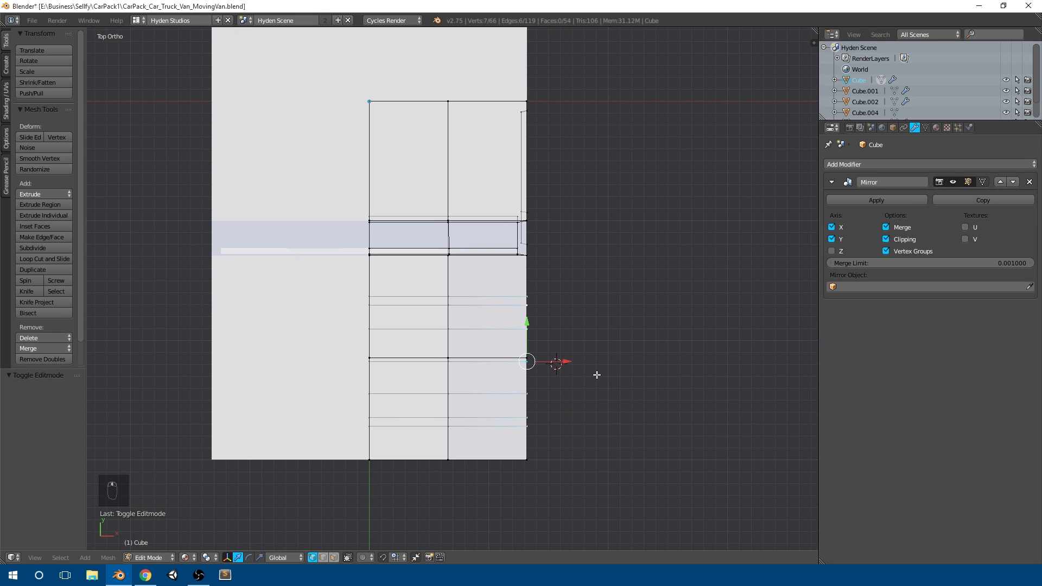
key("shift+a")
left_click(599, 375)
scroll(624, 364, "down", 3)
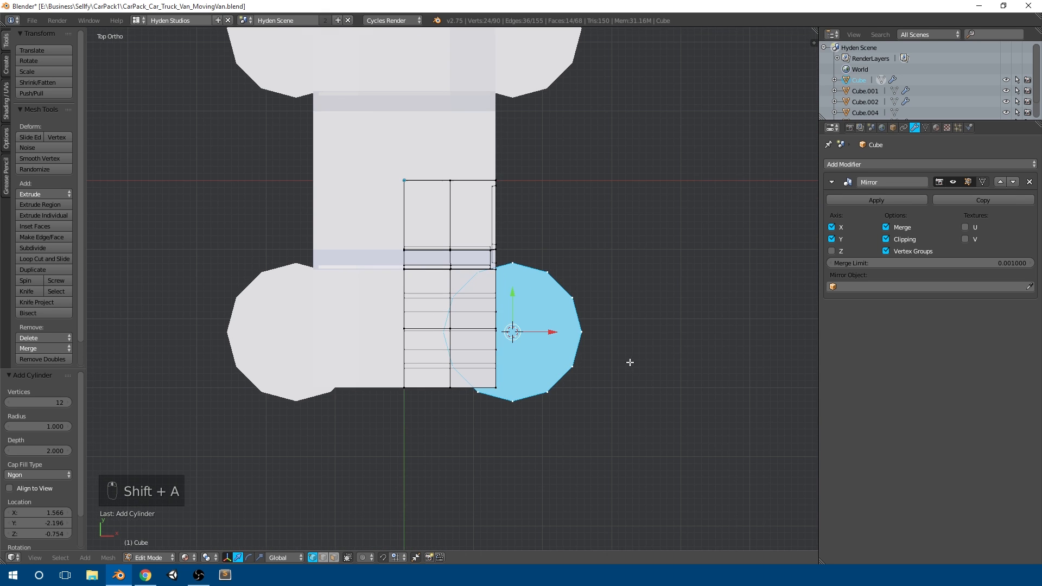
Rotate the new cylinder 90° about the Y axis so it lies like a wheel
scroll(628, 360, "up", 1)
key("r")
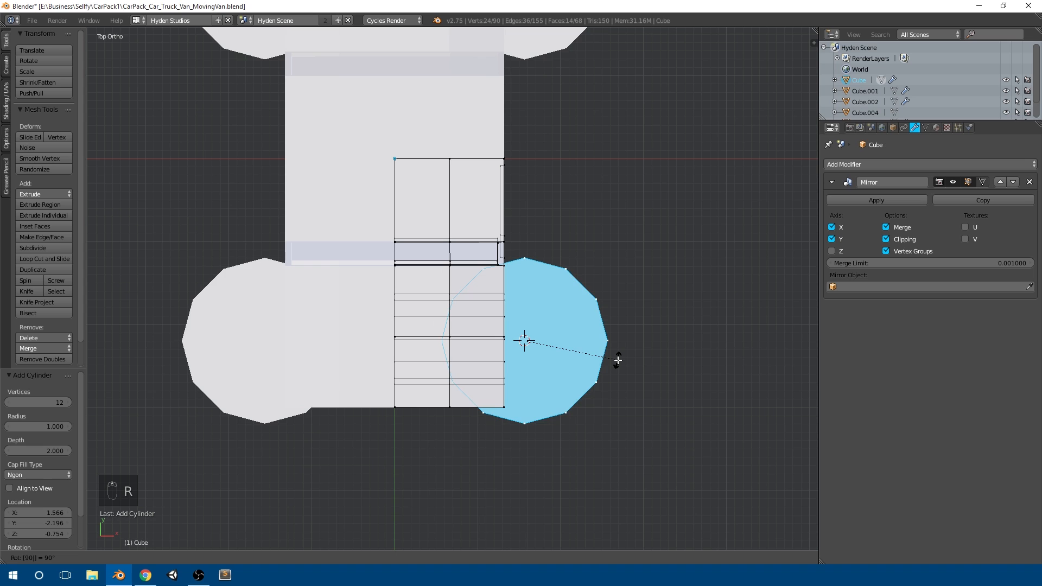
key("x")
key("9")
key("0")
key("z")
key("y")
key("Return")
Scale the cylinder to about 0.363 and move it about -0.386 on X and 0.766 on Z into the wheel arch
key("KP_1")
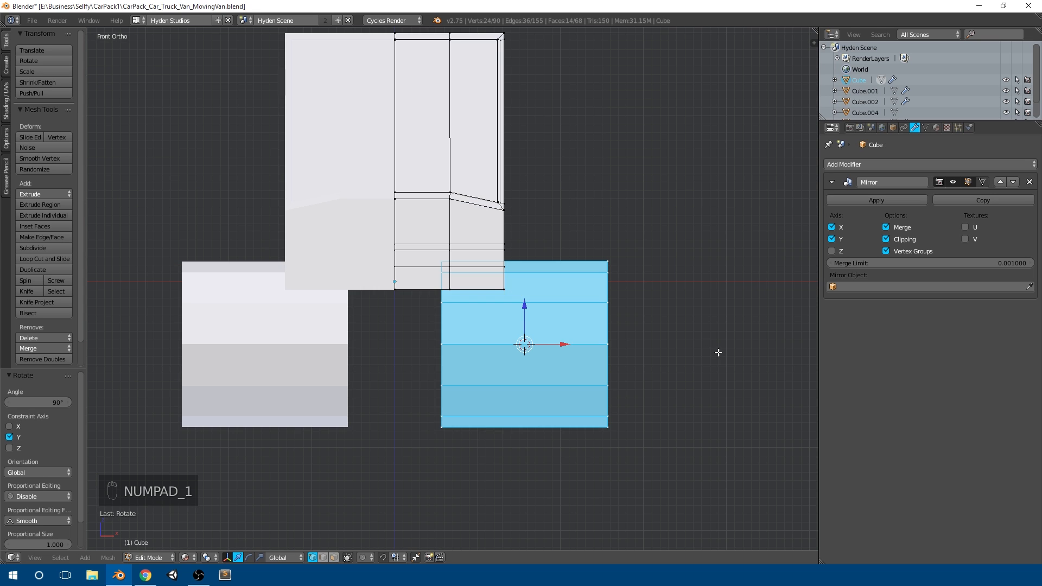
key("s")
left_click(578, 360)
key("g")
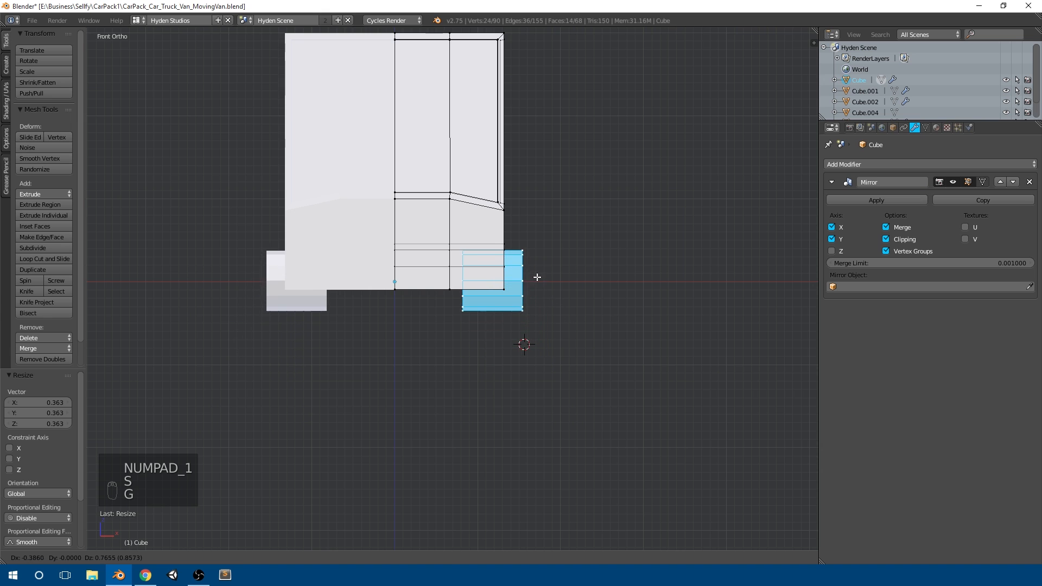
middle_click_drag(630, 300, 516, 303)
In the right orthographic view, scale and reposition the wheel cylinder so it fits concentrically inside the wheel arch
key("KP_3")
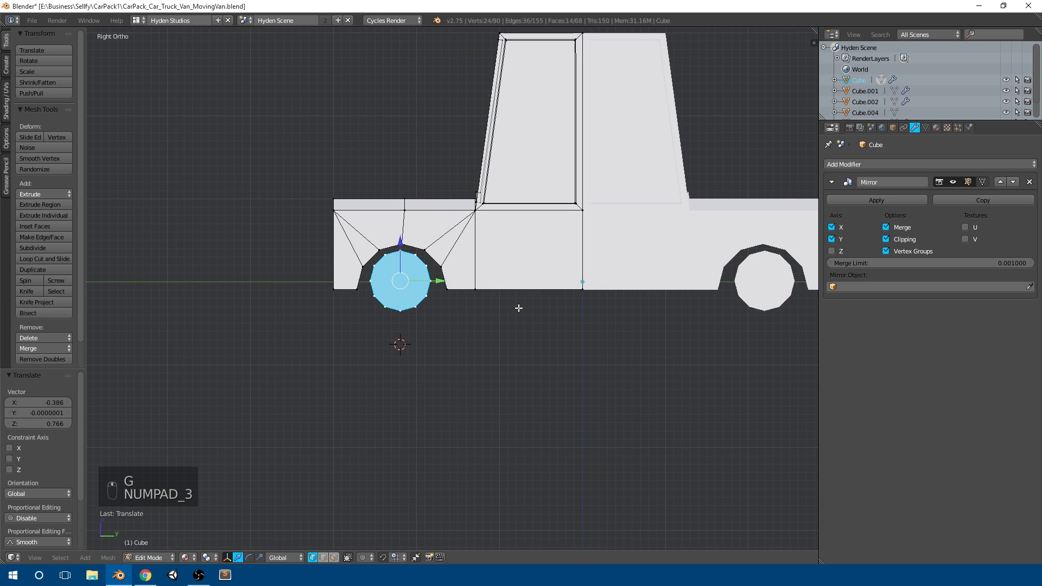
scroll(516, 304, "up", 3)
scroll(525, 262, "up", 3)
key("s")
left_click(653, 271)
key("g")
left_click(658, 285)
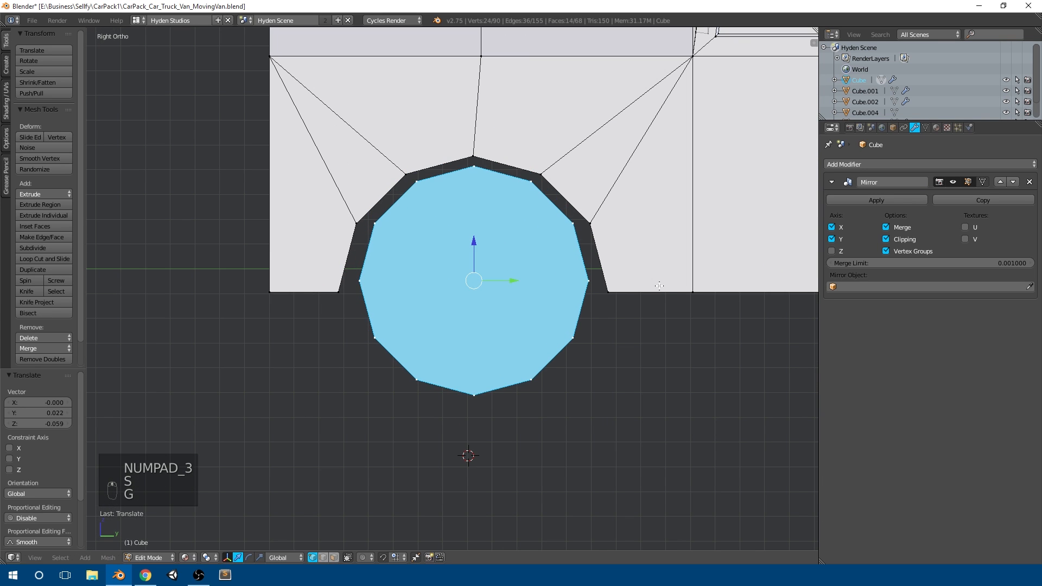
key("s")
left_click(664, 287)
key("g")
left_click(667, 298)
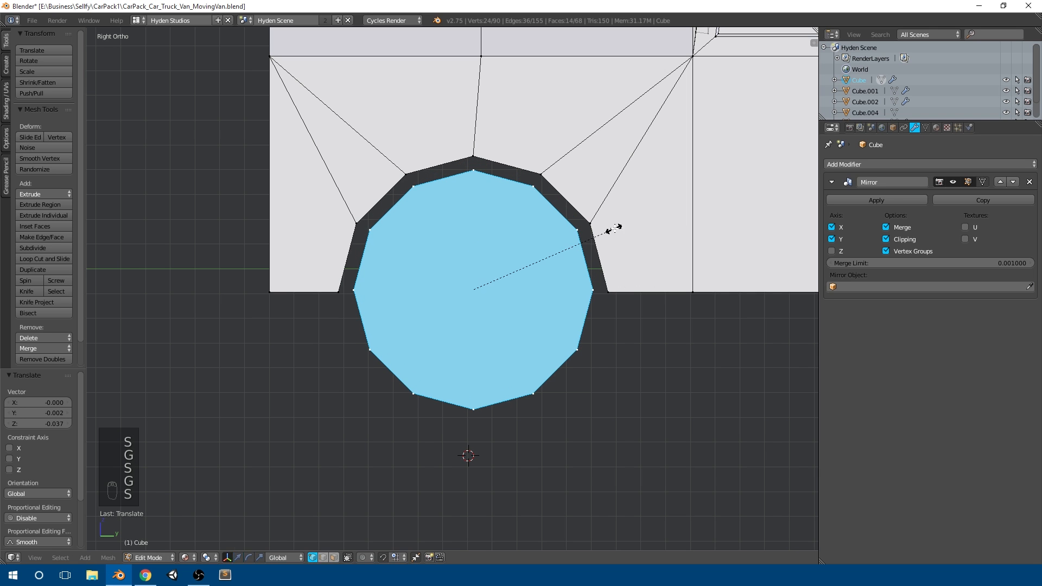
key("s")
left_click(620, 228)
In the front view, narrow the wheel along X and move it about -0.384 on X to sit just inside the body's side
scroll(620, 227, "down", 3)
middle_click_drag(620, 228, 635, 213)
key("KP_1")
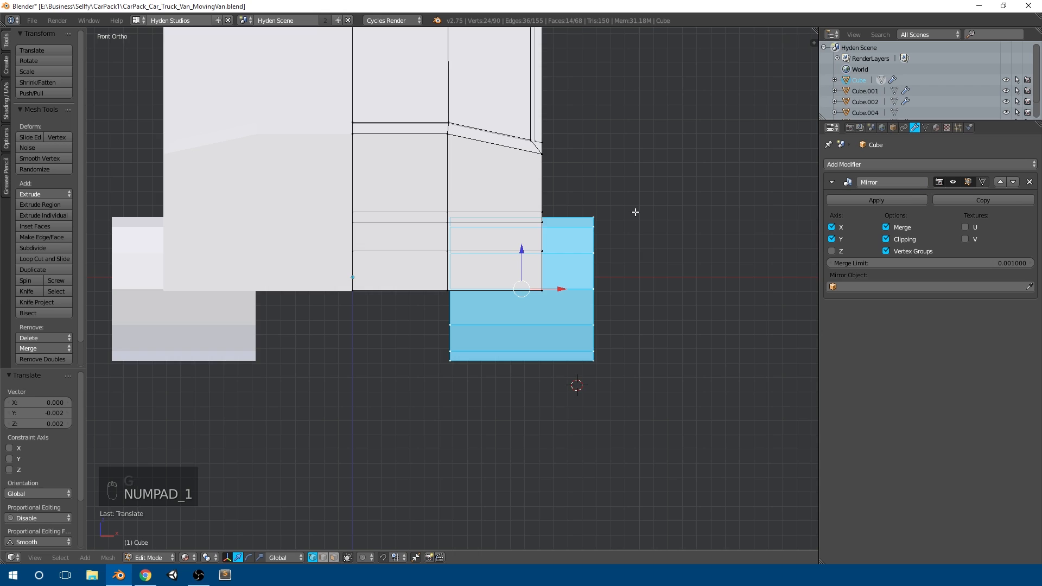
scroll(511, 317, "up", 2)
key("a")
key("a")
left_click_drag(488, 288, 592, 297)
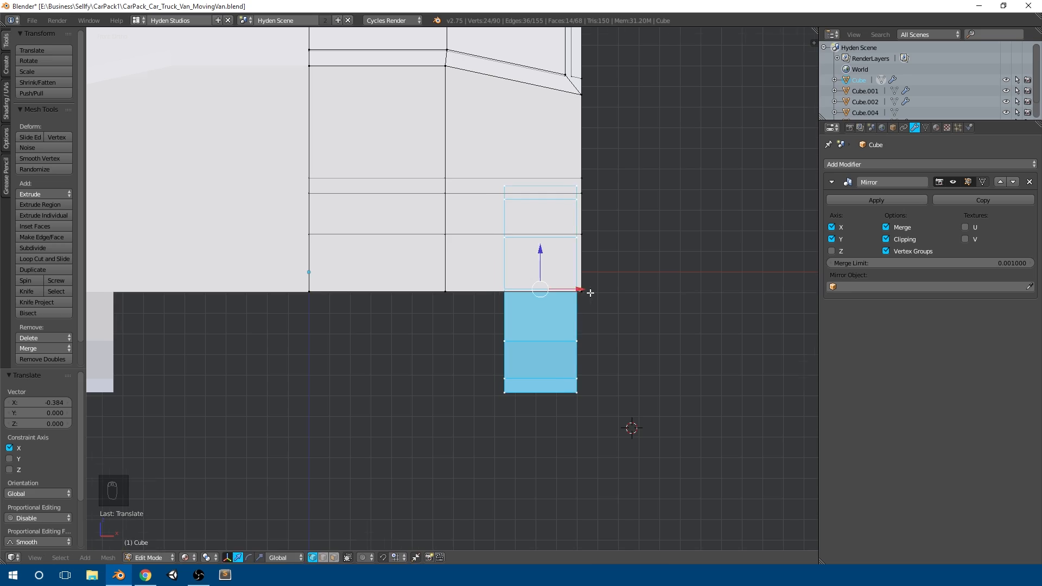
Inspect the placed wheels and their fit in the arches from several angles
scroll(590, 294, "down", 5)
key("Tab")
middle_click_drag(591, 291, 477, 305)
scroll(488, 301, "down", 3)
middle_click_drag(552, 276, 623, 293)
scroll(577, 307, "up", 4)
key("Tab")
scroll(561, 297, "up", 3)
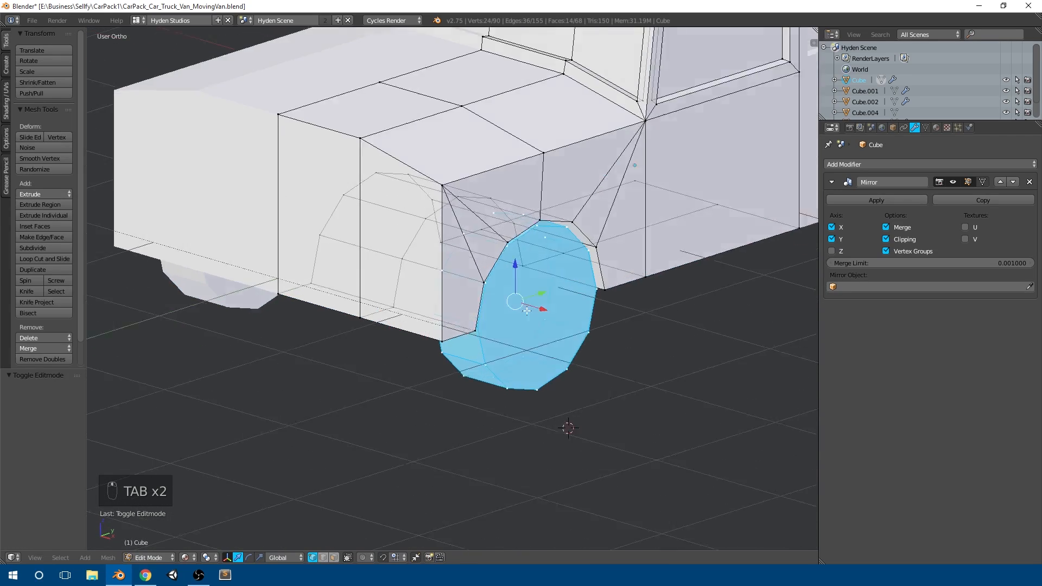
Select the wheel's outer face, extrude it and scale the new face inward to form the tyre ring
scroll(529, 312, "up", 4)
key("a")
key("a")
key("a")
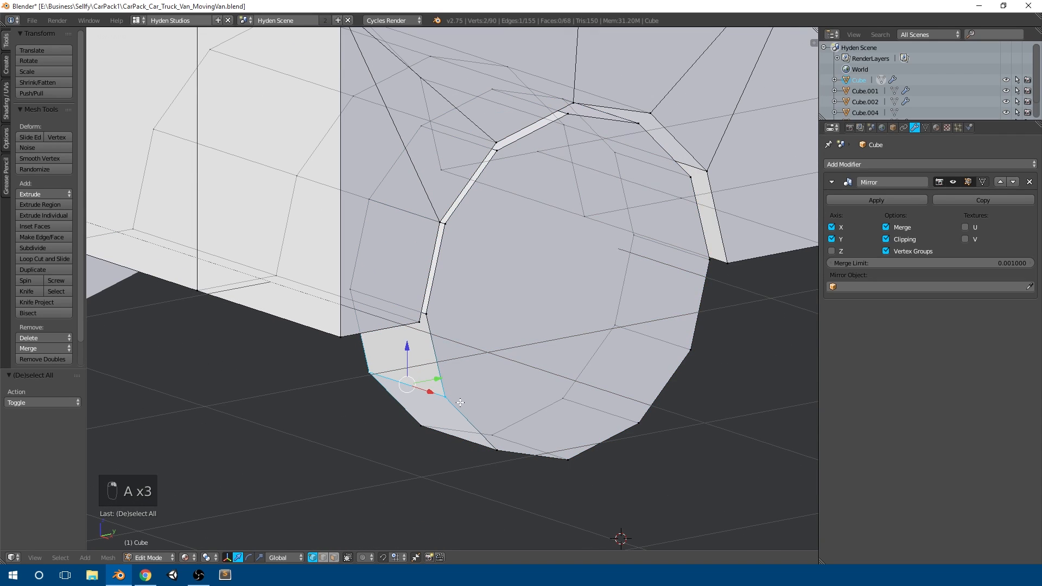
key("a")
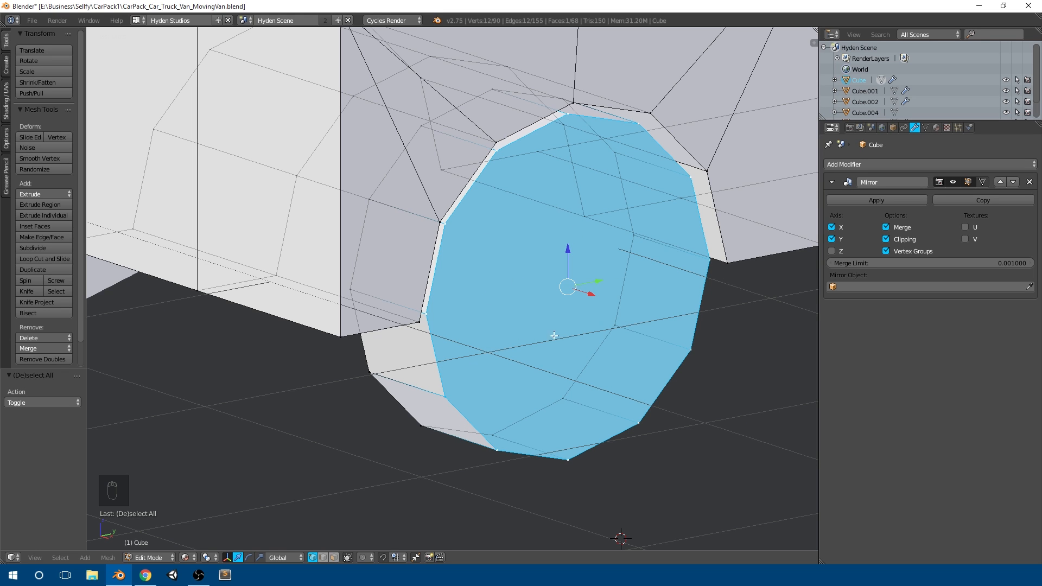
middle_click_drag(561, 223, 581, 273)
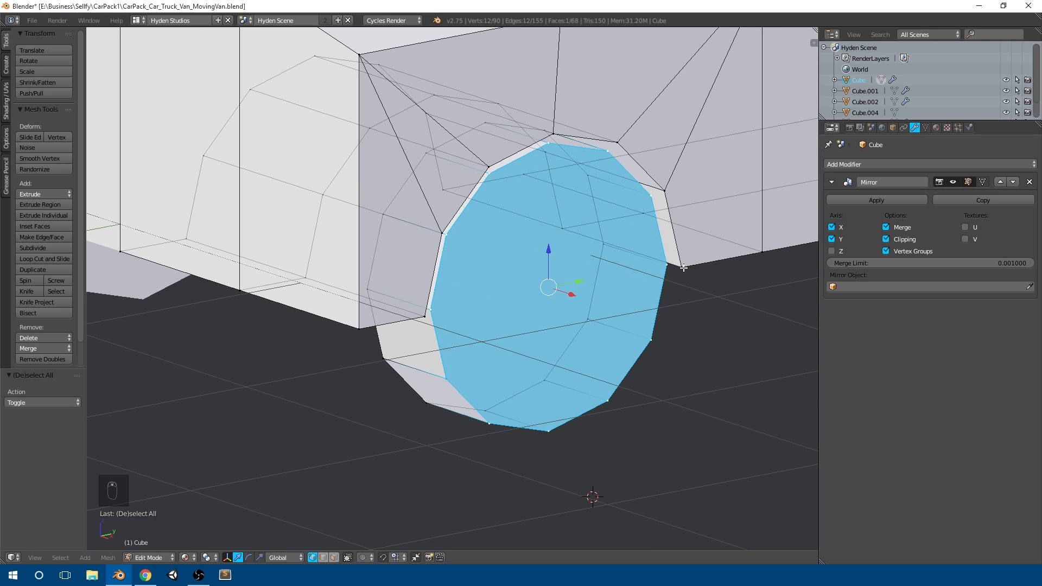
key("e")
key("s")
left_click(644, 285)
middle_click_drag(644, 285, 622, 285)
Extrude and recess the rim face along X, then extrude a smaller hub face scaled to about 0.59
key("e")
left_click(622, 285)
middle_click_drag(536, 309, 554, 312)
left_click_drag(553, 313, 544, 309)
key("e")
left_click(703, 297)
key("s")
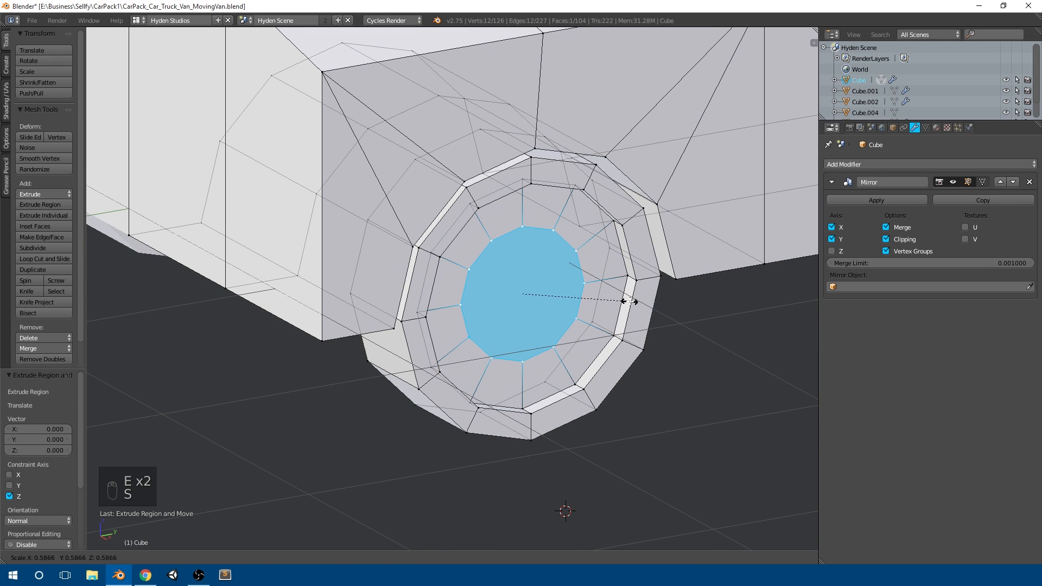
left_click(630, 301)
Extrude the hub face twice, moving it about 0.051 and 0.042 along X and scaling it smaller to taper the hub
key("e")
left_click(600, 306)
key("s")
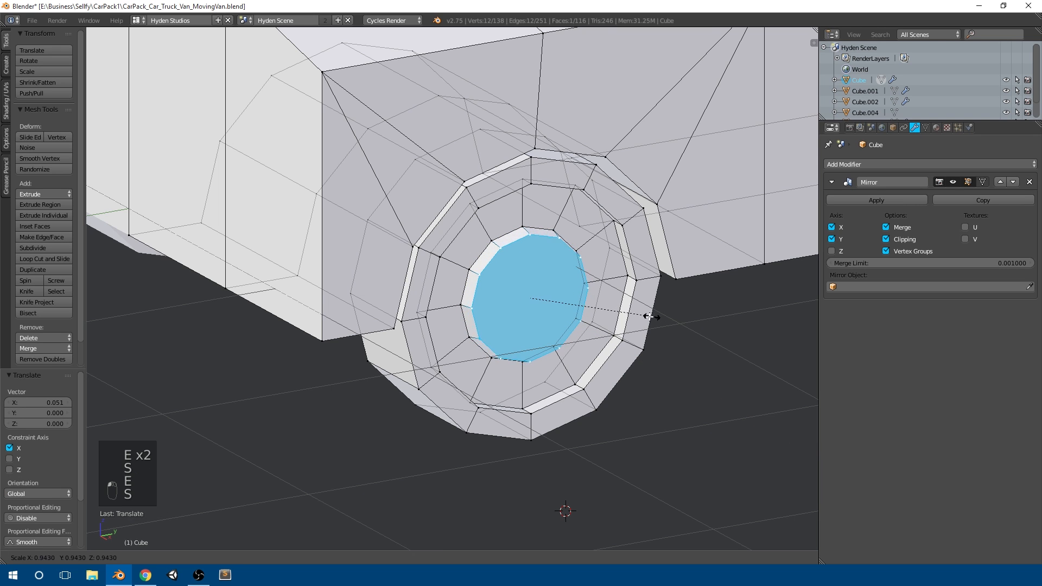
left_click(619, 316)
key("e")
left_click(619, 315)
key("s")
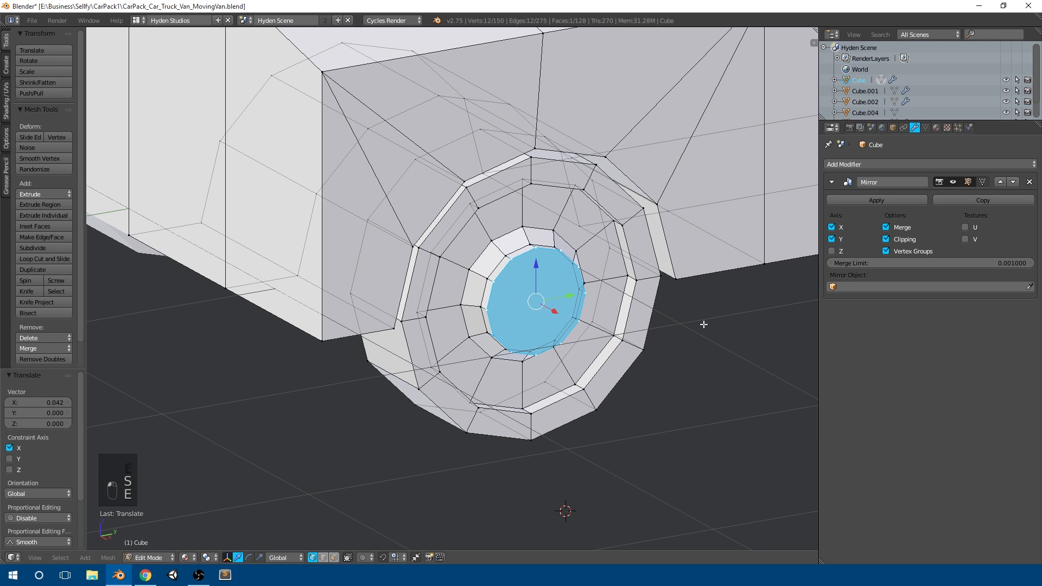
left_click(628, 327)
Examine the wheel construction of the finished blue car and taxi on the reference layer
key("Tab")
middle_click_drag(621, 322, 529, 282)
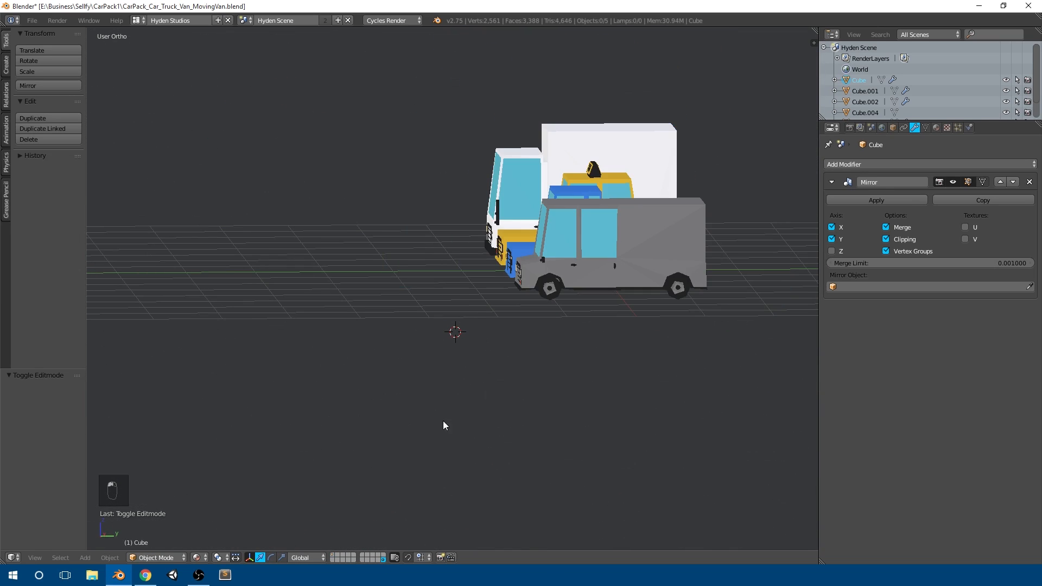
scroll(489, 385, "up", 5)
middle_click_drag(517, 356, 571, 313)
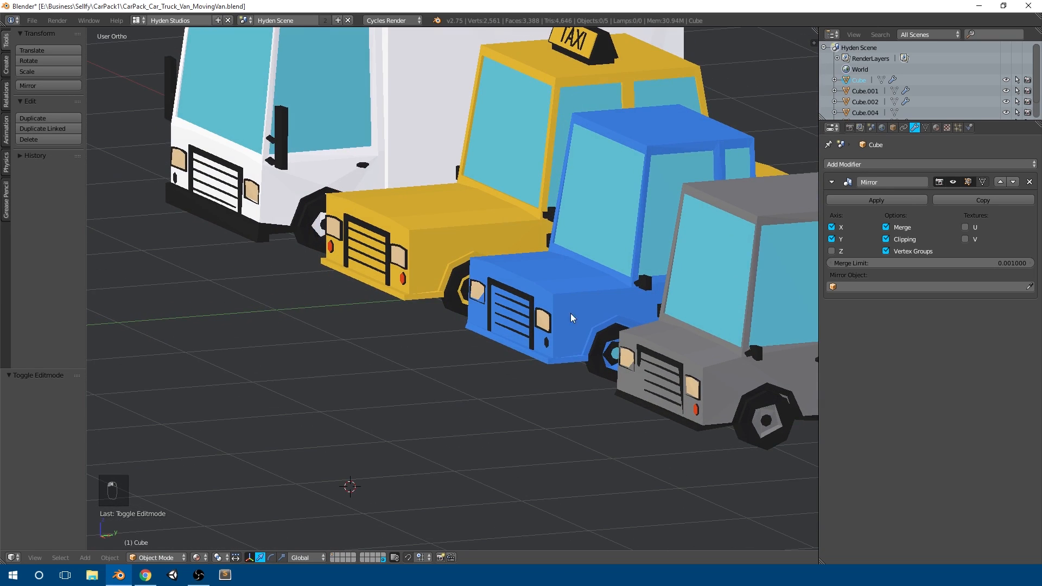
right_click(571, 313)
key("Tab")
scroll(524, 314, "up", 5)
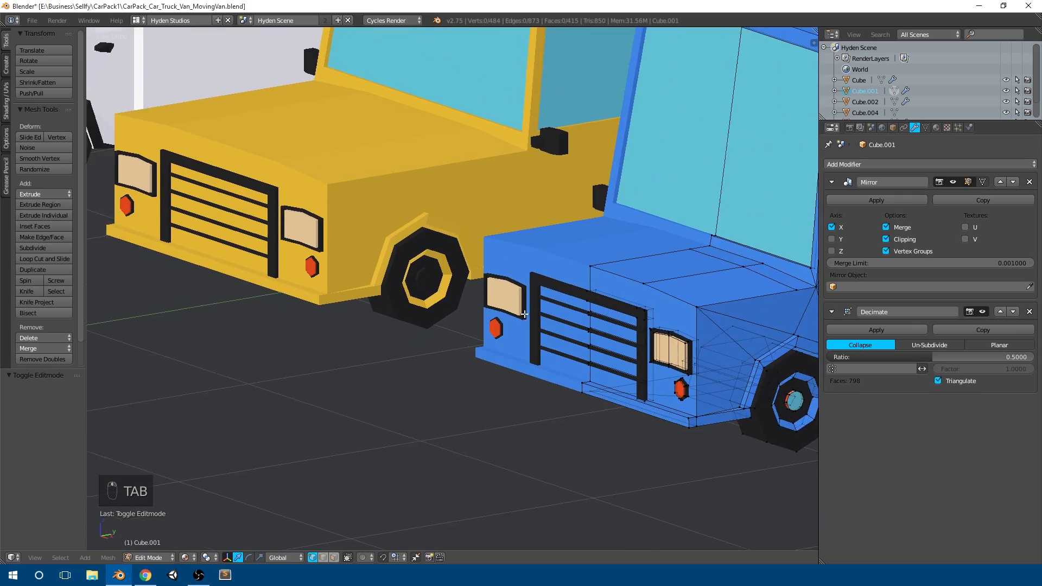
key("Tab")
right_click(431, 275)
key("Tab")
scroll(445, 282, "up", 6)
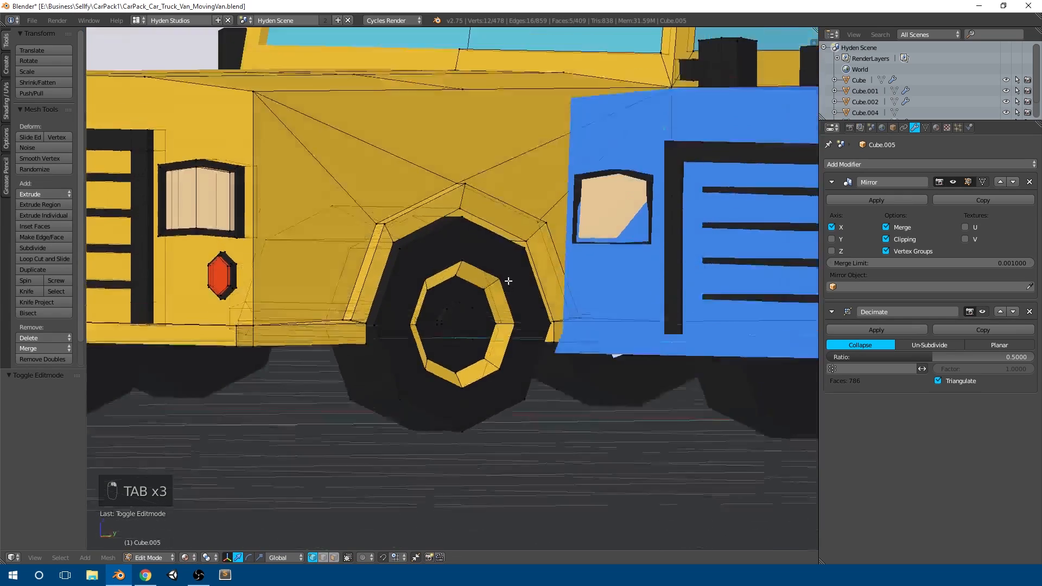
middle_click_drag(508, 281, 509, 248)
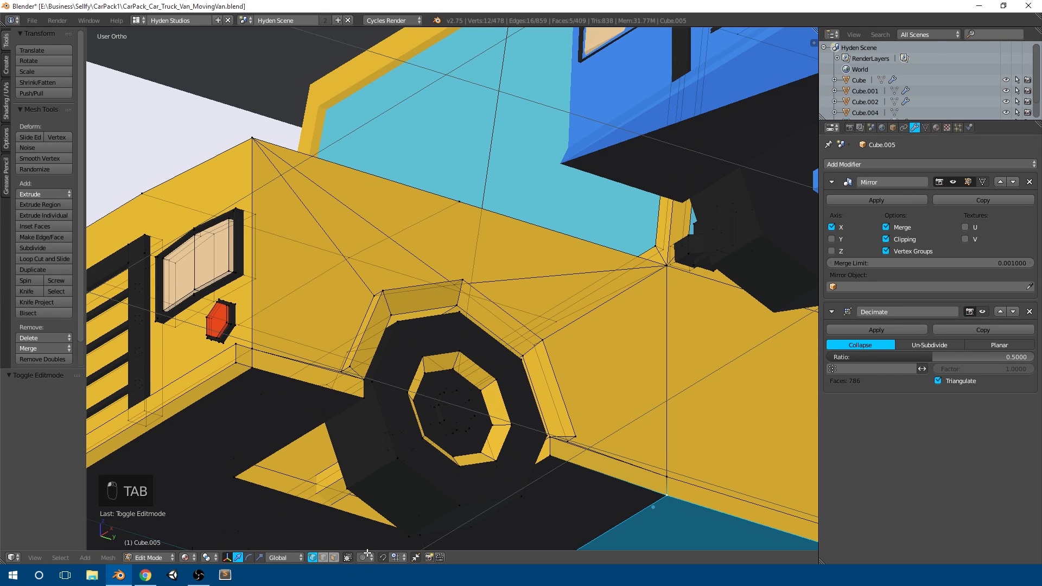
key("Tab")
Return to the car body's layer and reopen its mesh for editing at the front wheel
left_click(333, 556)
right_click(420, 305)
scroll(423, 303, "down", 3)
middle_click_drag(424, 303, 381, 456, "shift")
scroll(507, 300, "down", 4)
key("Tab")
middle_click_drag(381, 456, 454, 422, "shift")
scroll(457, 477, "up", 3)
middle_click_drag(458, 516, 521, 217)
scroll(550, 245, "down", 3)
key("Tab")
key("Tab")
scroll(565, 304, "up", 4)
scroll(521, 217, "up", 1)
scroll(489, 200, "down", 1)
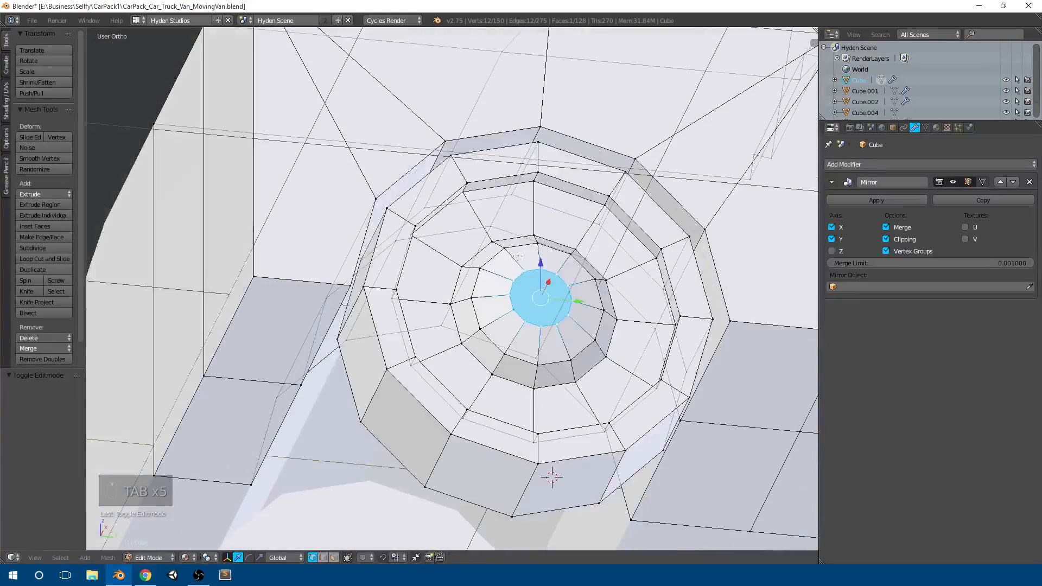
Merge two pairs of front and back vertices on the upper part of the wheel's recessed rim using At Last
right_click(465, 189)
key("alt+m")
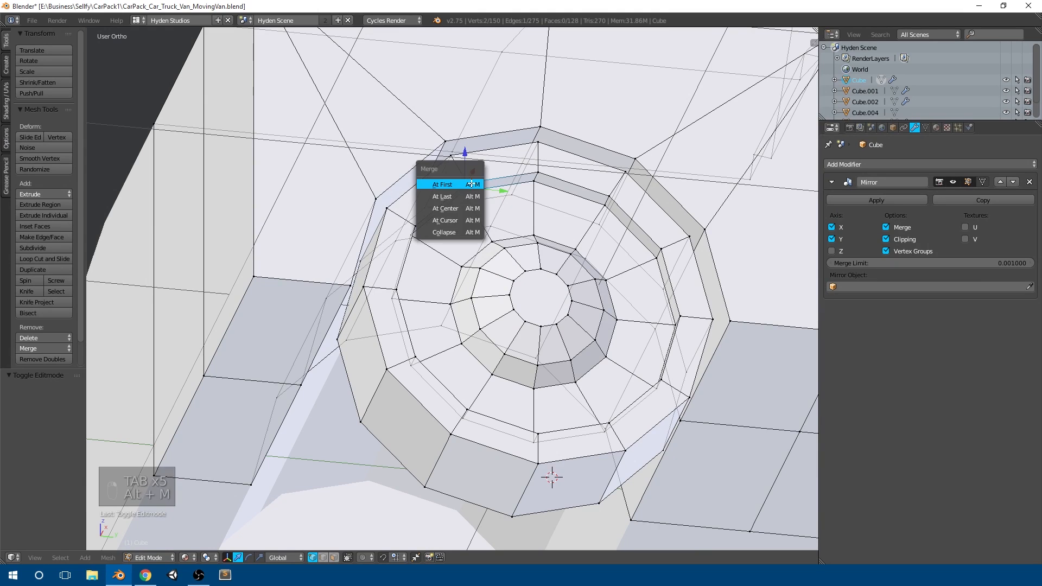
left_click(467, 195)
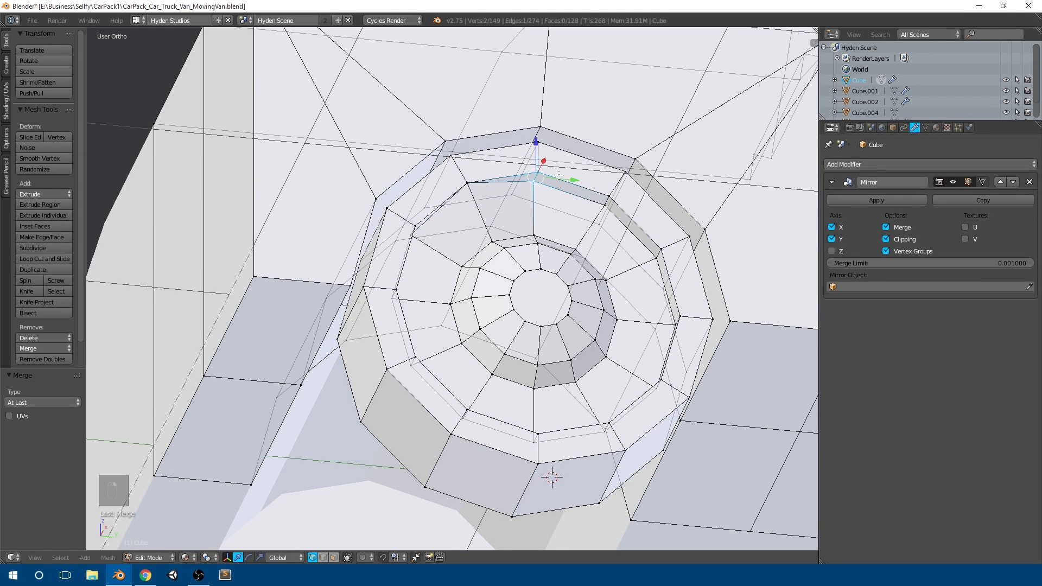
key("alt+r")
key("ctrl+z")
key("alt+m")
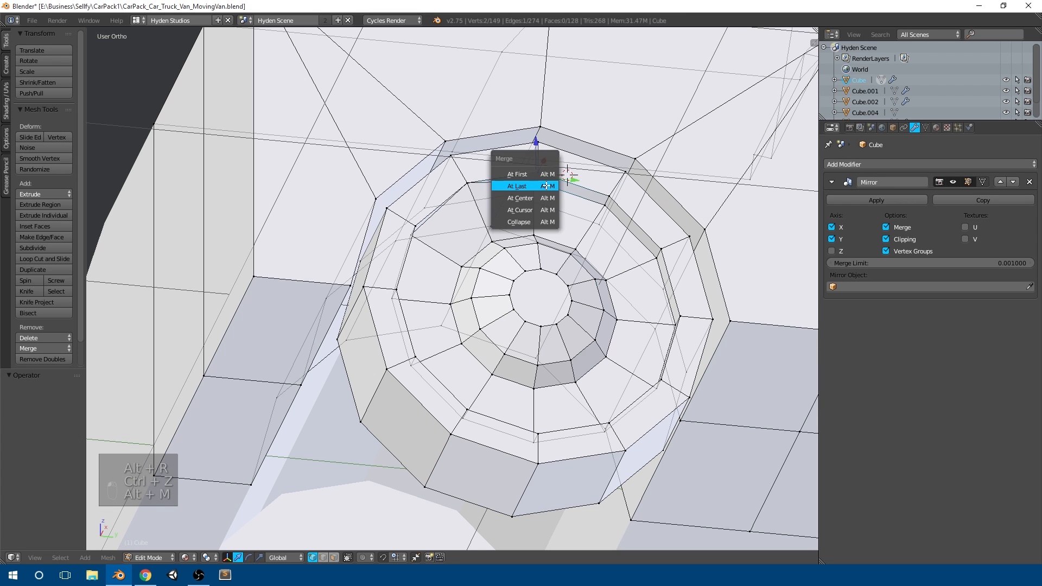
left_click(547, 186)
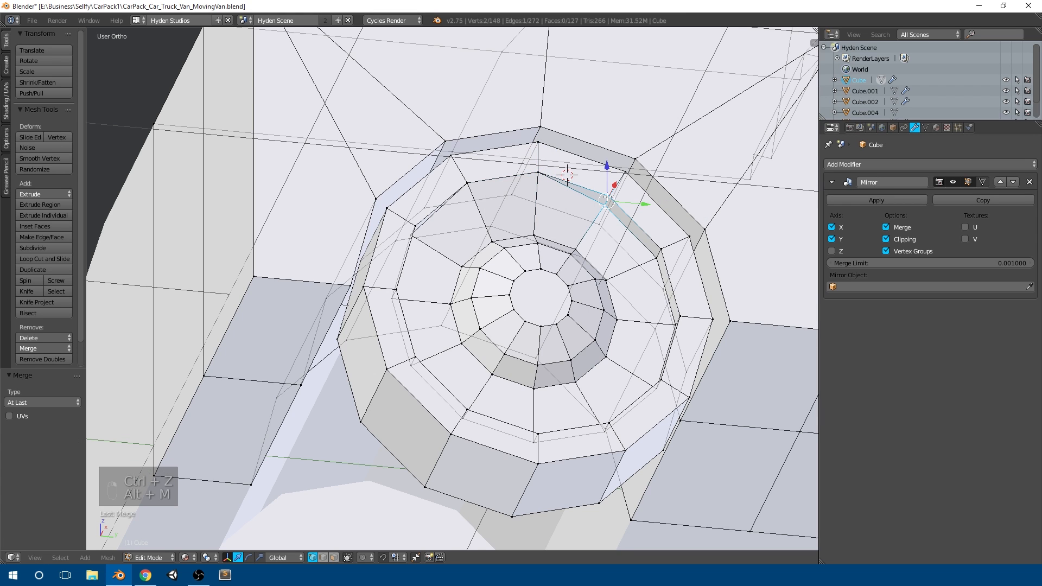
key("ctrl+r")
left_click(609, 192)
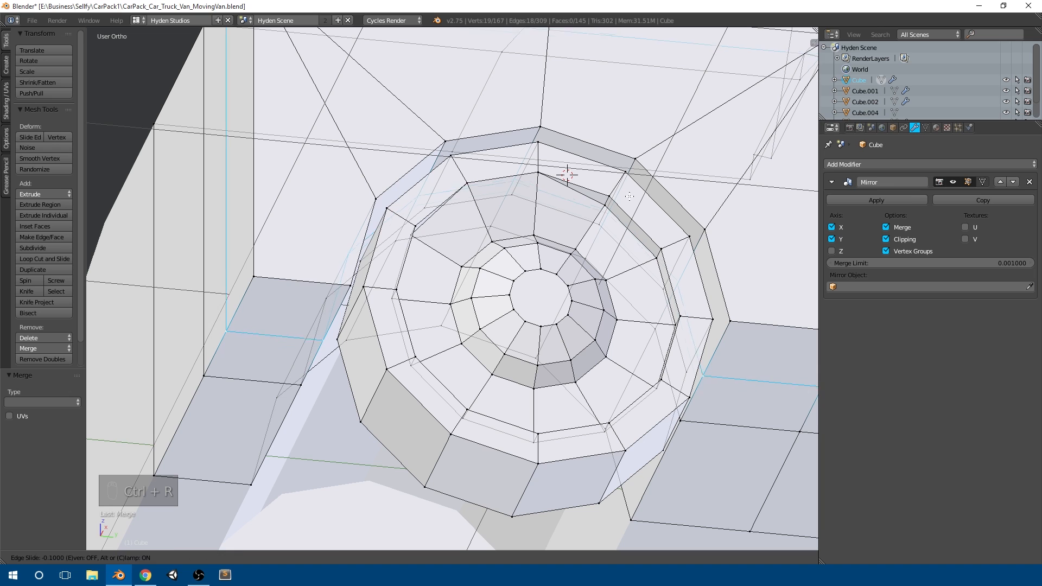
right_click(610, 192)
scroll(601, 207, "down", 5)
scroll(575, 249, "up", 6)
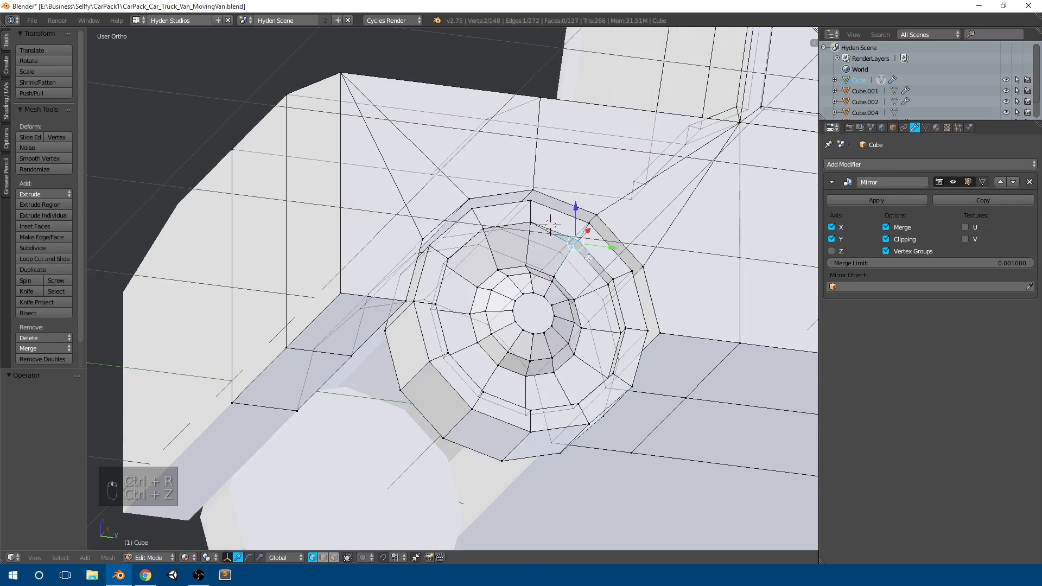
key("ctrl+z")
Merge two pairs of front and back vertices on the upper rear part of the wheel's recessed rim using At Last
key("alt+m")
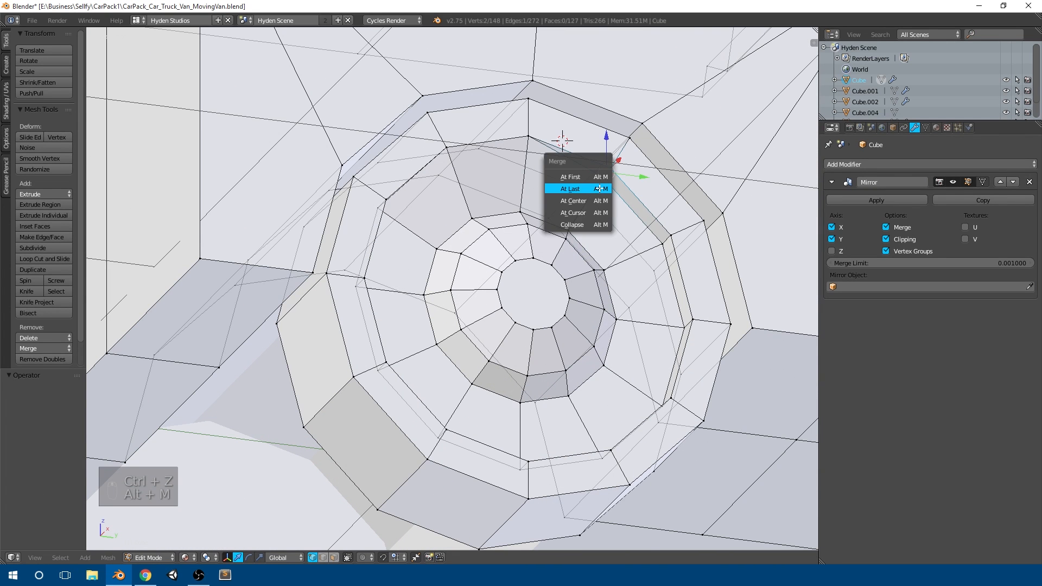
left_click(600, 188)
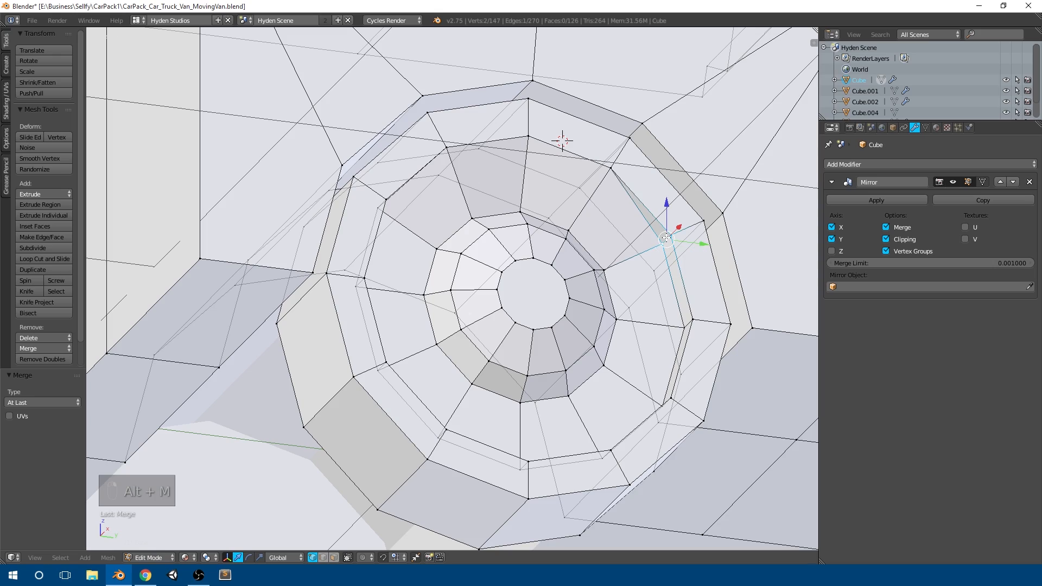
key("alt+m")
left_click(666, 238)
scroll(624, 250, "down", 3)
middle_click_drag(524, 266, 535, 333)
scroll(561, 298, "up", 3)
key("Tab")
scroll(561, 298, "down", 3)
key("Tab")
scroll(576, 332, "up", 3)
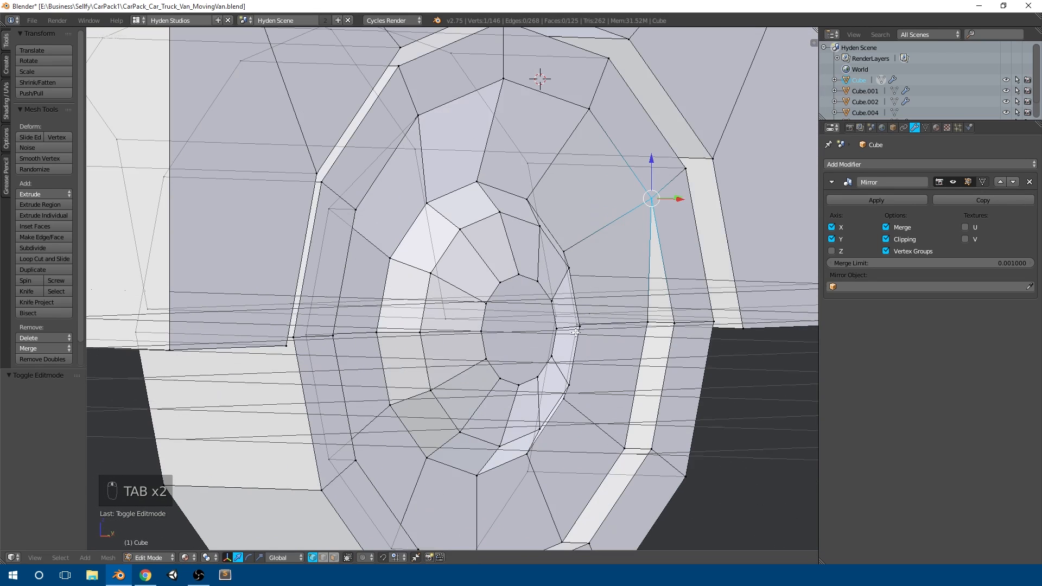
Merge the vertex pairs down the rear and lower rear side of the wheel's recessed rim using At Last
key("alt+m")
left_click(667, 324)
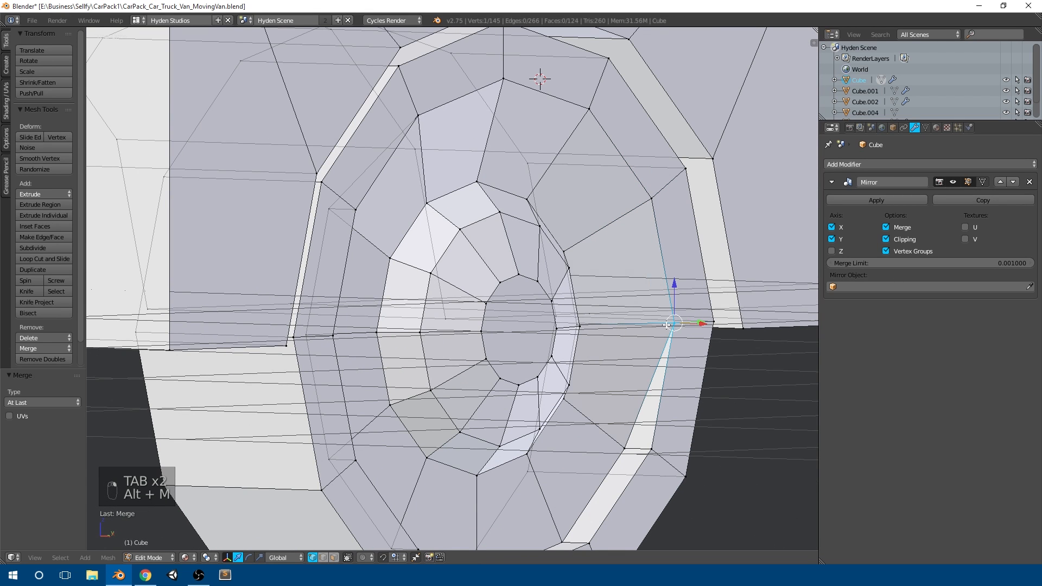
key("alt+m")
left_click(645, 449)
middle_click_drag(552, 532, 544, 395, "shift")
scroll(544, 395, "up", 1)
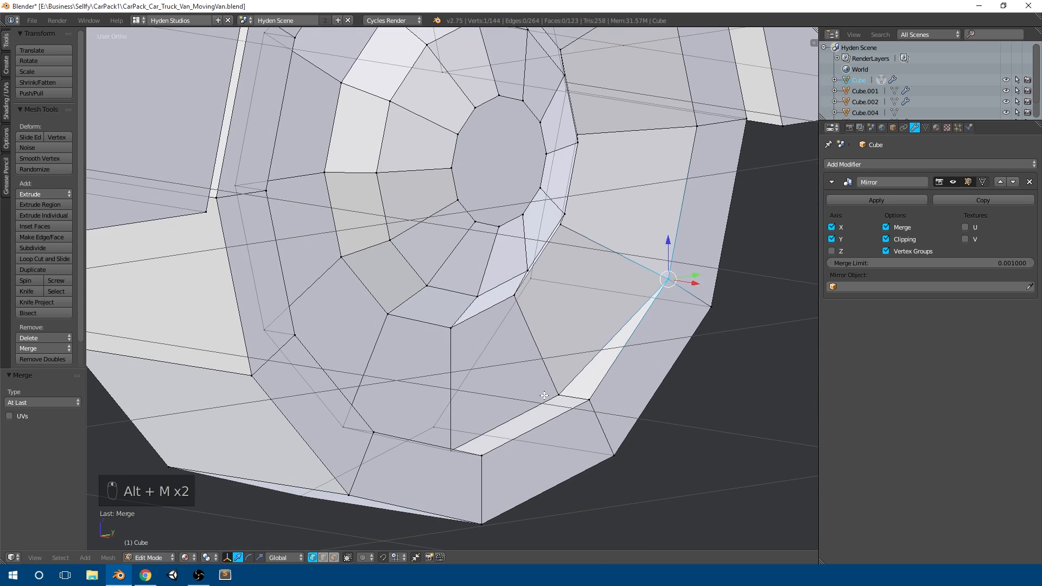
key("alt+m")
left_click(585, 403)
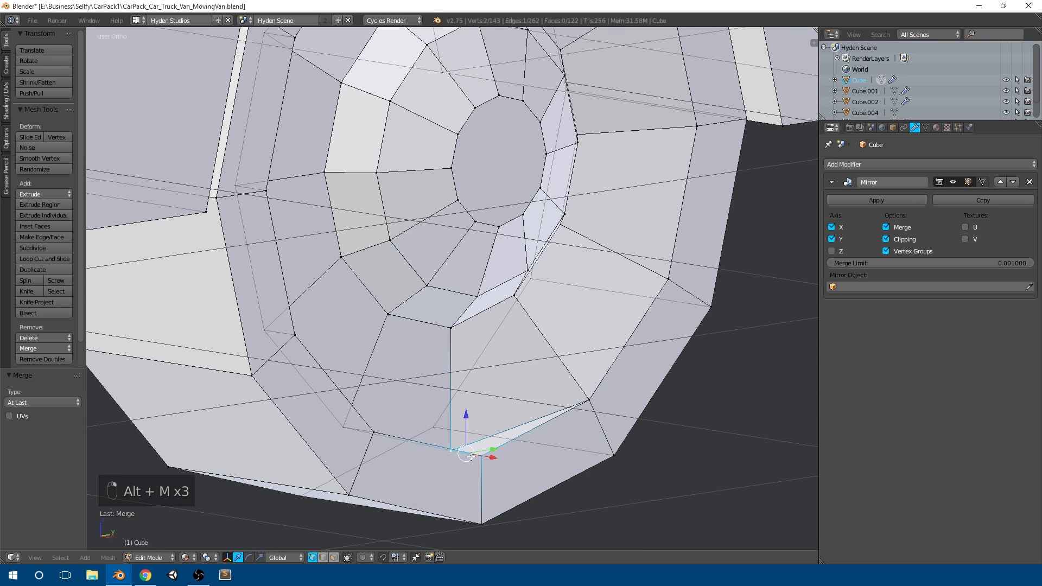
Merge the remaining vertex pairs along the bottom and front side of the wheel's recessed rim using At Last
key("alt+m")
left_click(471, 457)
key("alt+m")
left_click(361, 430)
key("alt+m")
left_click(307, 335)
key("alt+m")
left_click(256, 197)
middle_click_drag(344, 57, 405, 218, "shift")
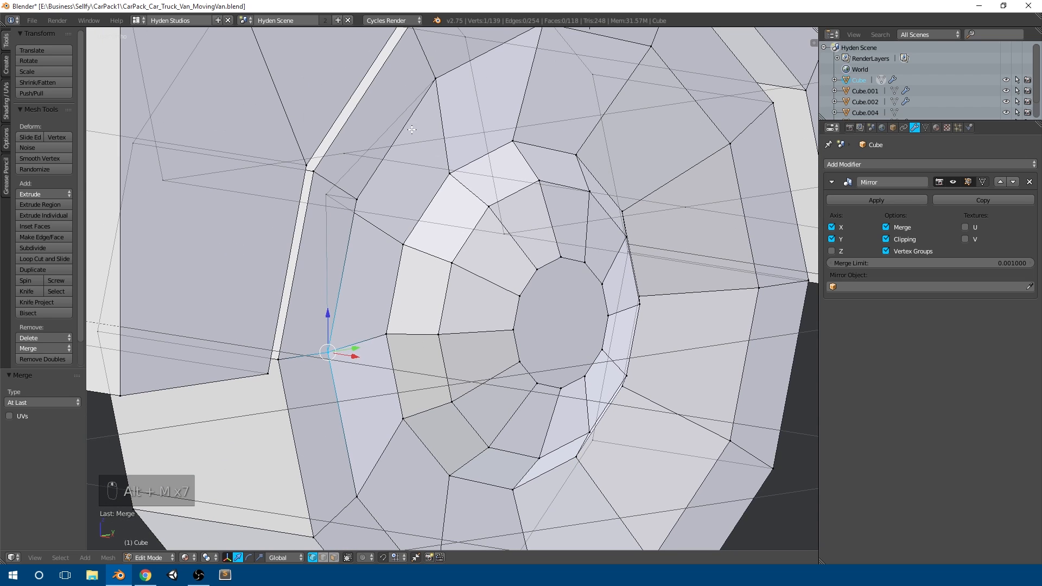
key("alt+m")
left_click(358, 201)
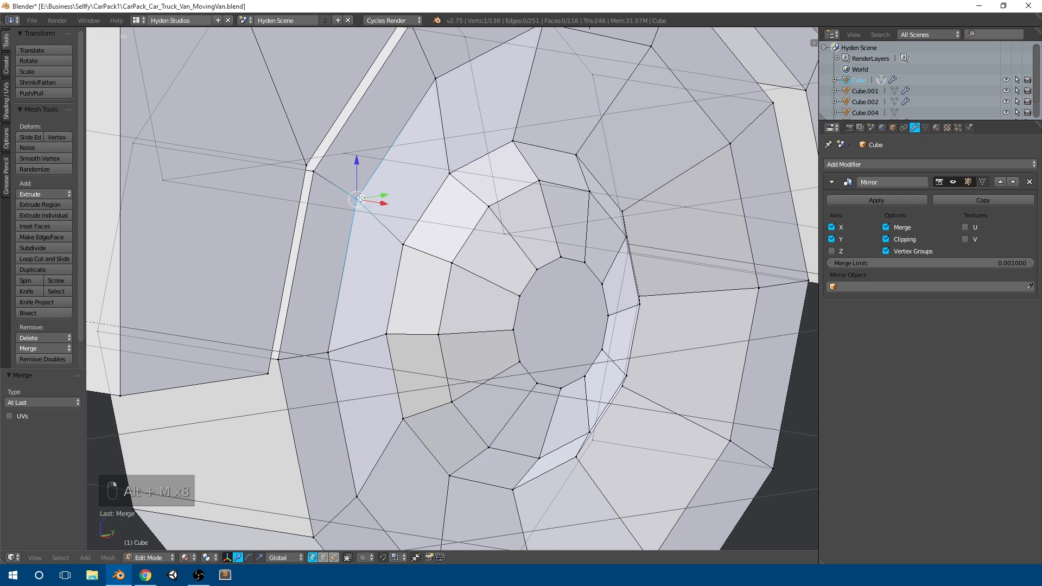
Examine the shape of the front wheel with its merged rim from several angles in Object Mode
scroll(450, 280, "down", 7)
key("Tab")
middle_click_drag(450, 280, 497, 297)
key("Tab")
scroll(491, 315, "down", 2)
key("Tab")
scroll(497, 297, "up", 4)
middle_click_drag(570, 267, 413, 423)
Change the viewport shading mode and check the front wheel and the whole car body
left_click(197, 557)
left_click(242, 496)
middle_click_drag(475, 327, 438, 372, "shift")
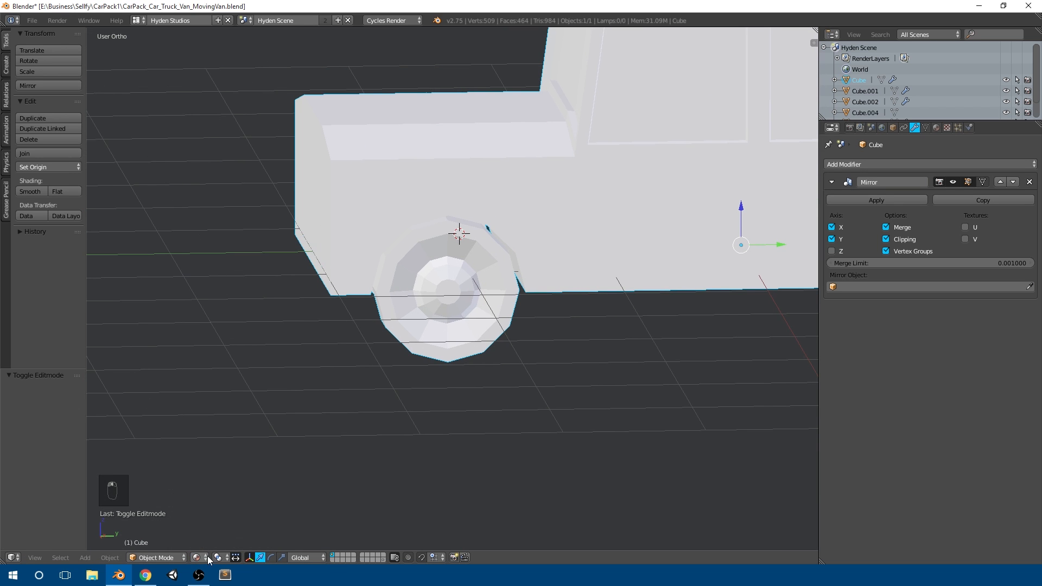
left_click(235, 508)
mouse_move(235, 505)
middle_mouse_down()
mouse_move(477, 338)
mouse_move(554, 314)
mouse_move(473, 304)
mouse_move(518, 311)
middle_mouse_up()
scroll(554, 312, "down", 2)
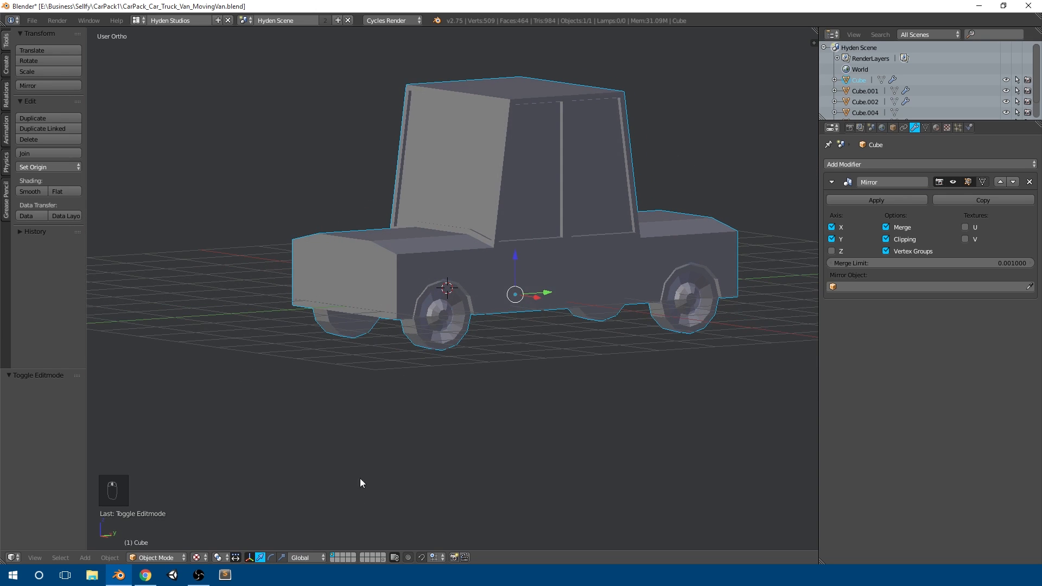
Examine the front wheel mesh of the yellow taxi on the reference layer
left_click(384, 559)
scroll(414, 374, "up", 7)
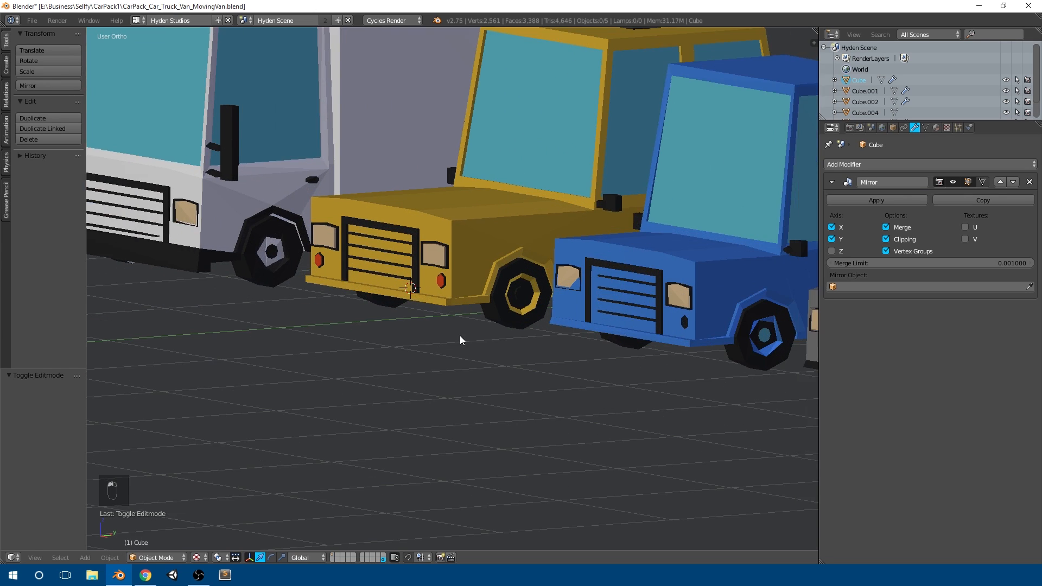
right_click(485, 306)
key("Tab")
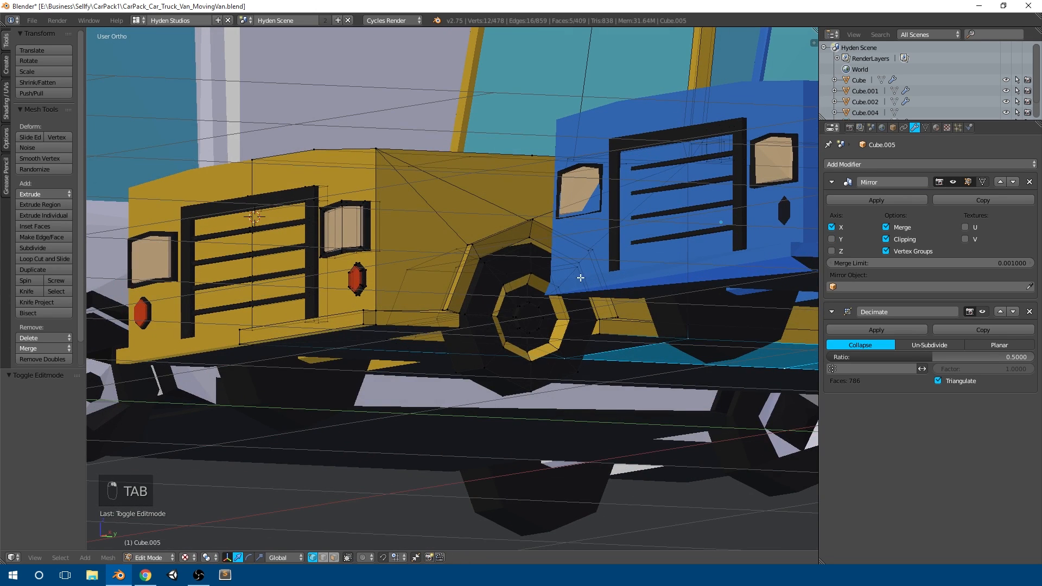
key("Tab")
Return to the car body's layer and reopen its mesh for editing in the right side view
left_click(333, 555)
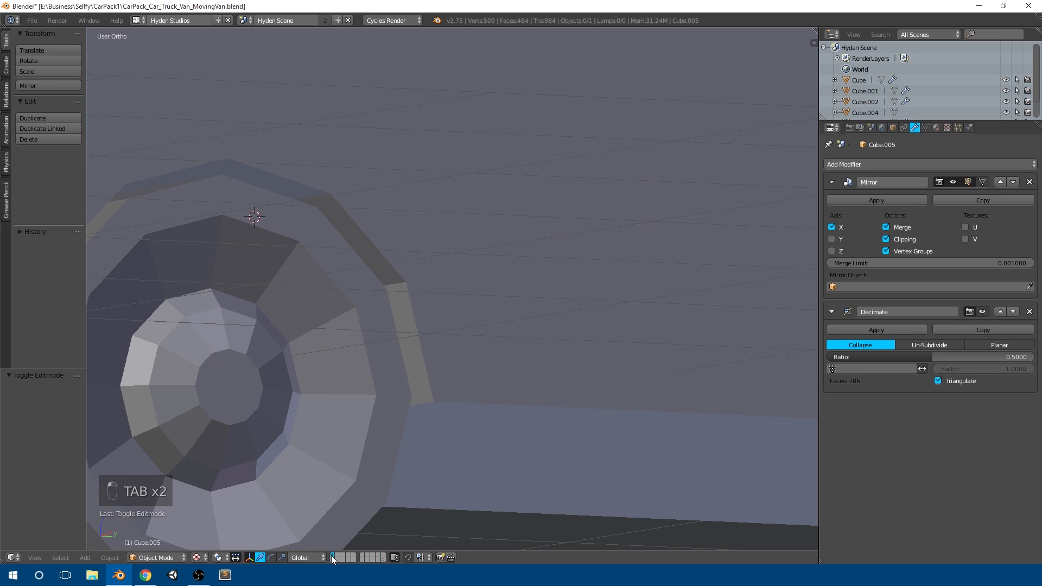
scroll(382, 304, "down", 3)
middle_click_drag(470, 258, 442, 303)
key("KP_3")
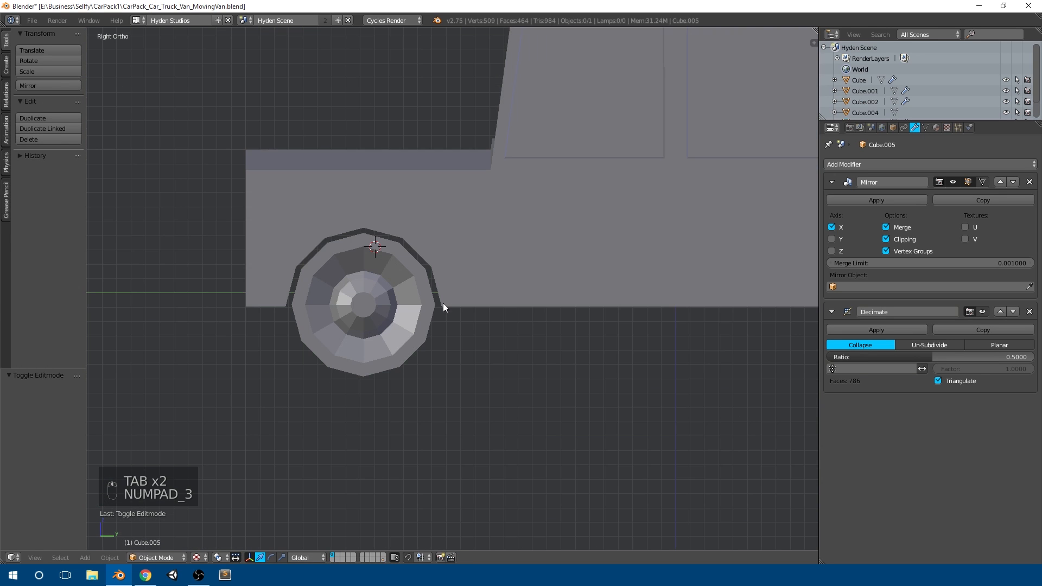
right_click(429, 305)
key("Tab")
scroll(405, 305, "up", 2)
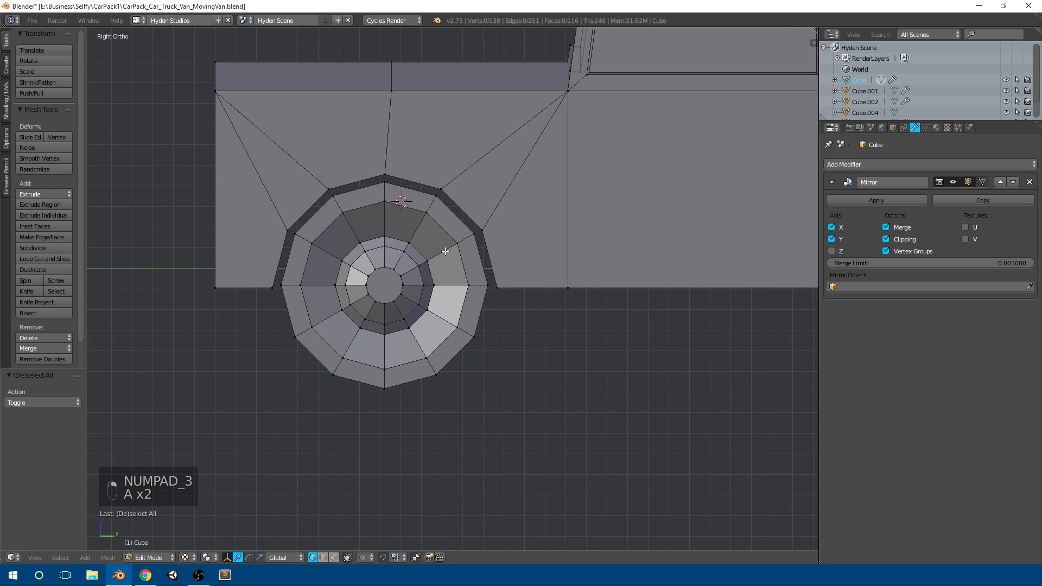
Select the entire linked front wheel mesh and delete its vertices from the car body
scroll(446, 259, "down", 4)
scroll(575, 281, "down", 1)
middle_click_drag(546, 282, 580, 331, "shift")
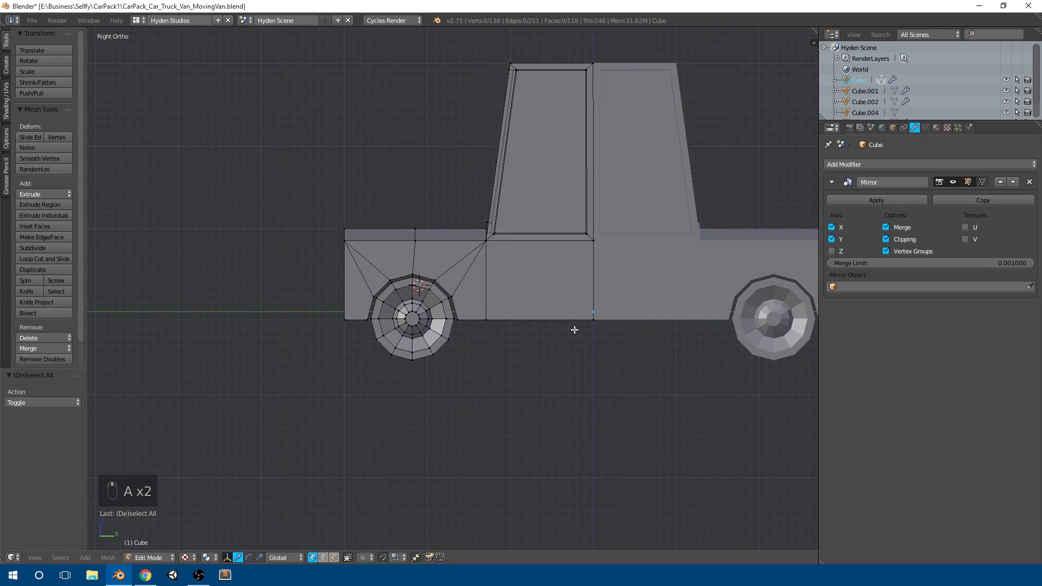
scroll(434, 286, "up", 2)
middle_click_drag(422, 268, 463, 266, "shift")
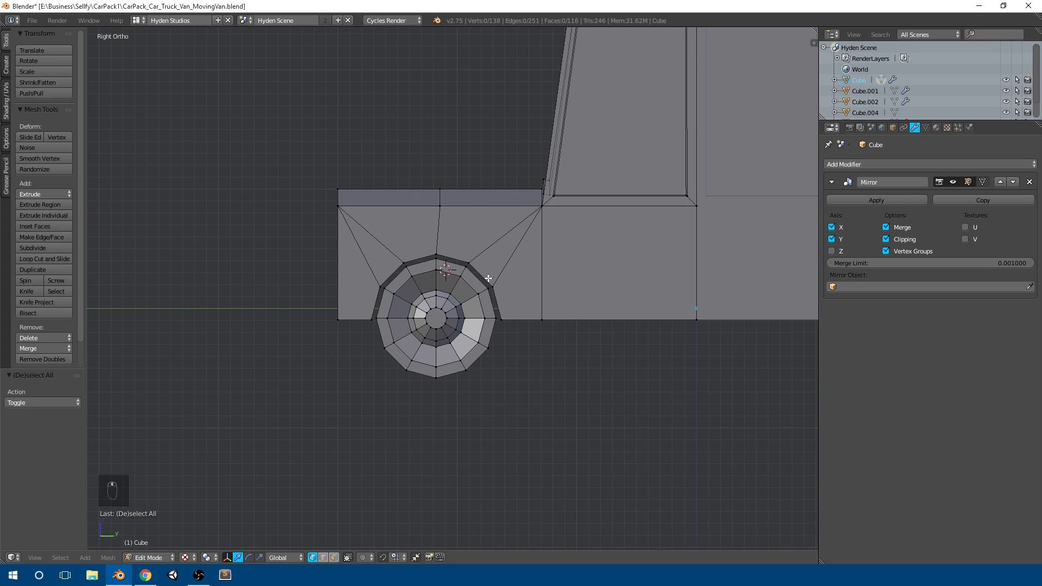
scroll(365, 360, "up", 4)
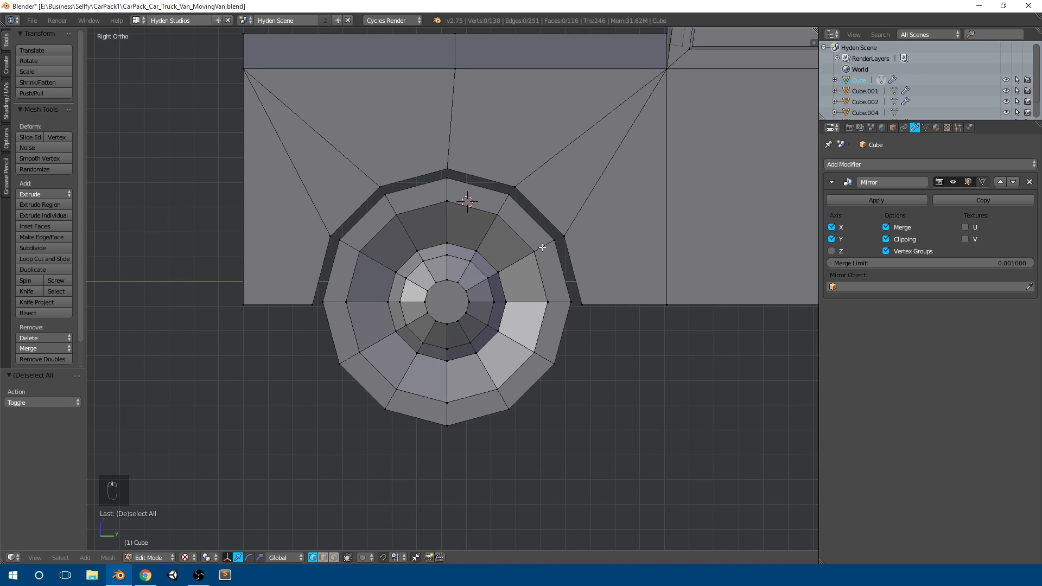
key("l")
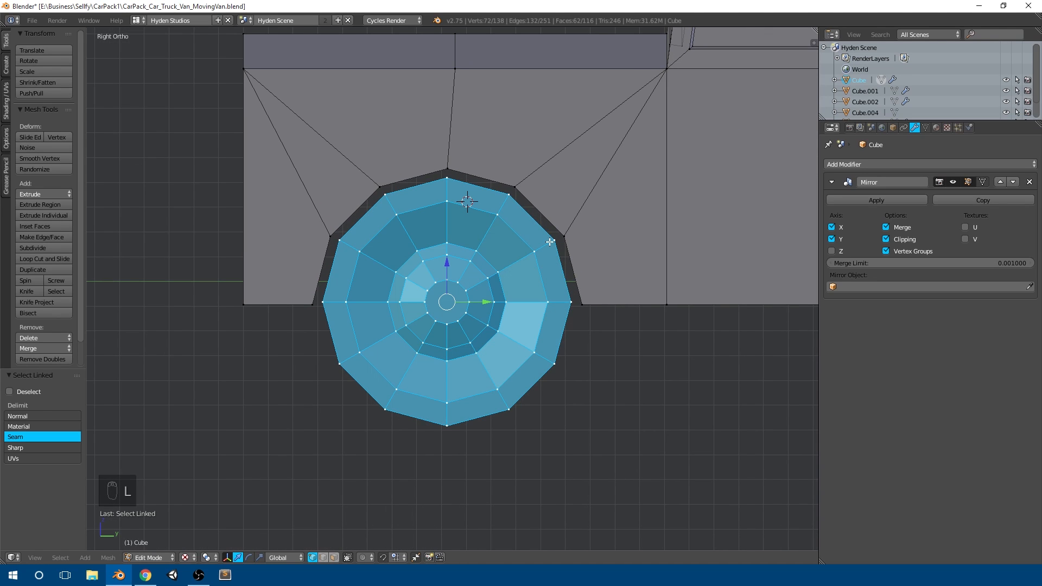
key("Delete")
left_click(550, 242)
scroll(452, 276, "down", 2)
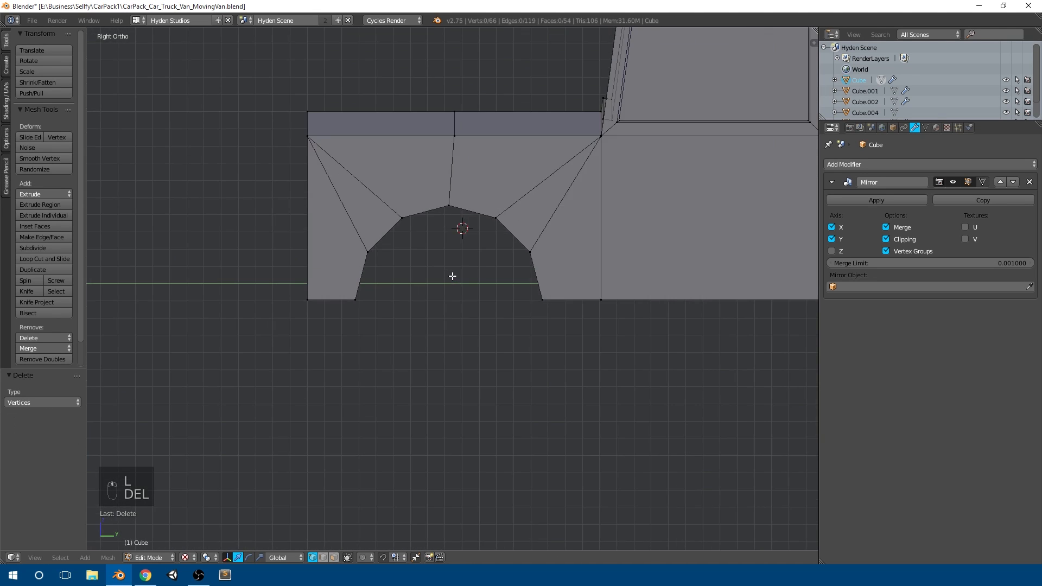
Add a cylinder to the car mesh at the wheel arch and set its vertices to 8
key("shift+a")
left_click(452, 276)
scroll(453, 277, "down", 2)
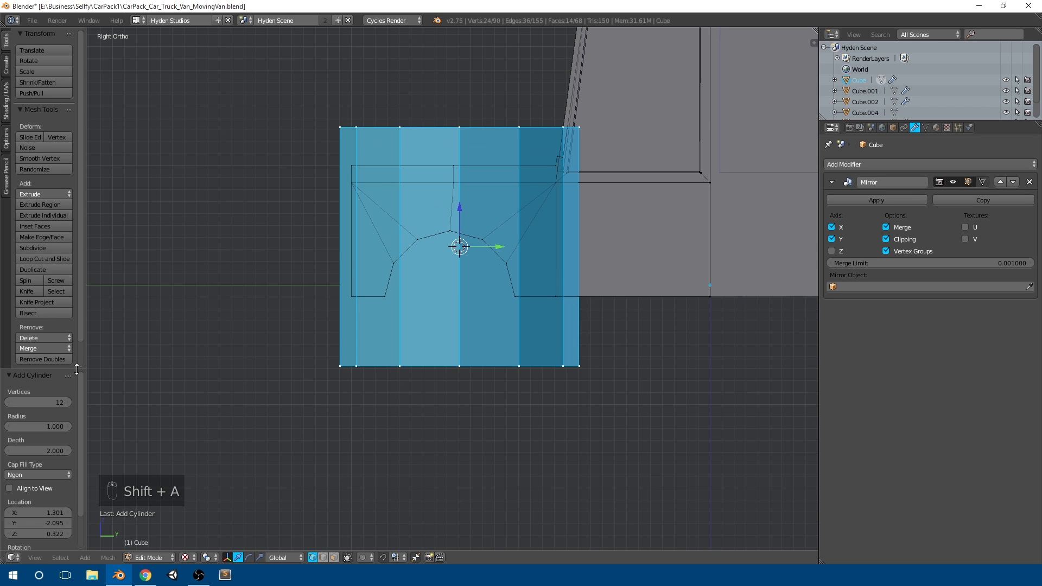
left_click(8, 404)
left_click(7, 404)
left_click(8, 404)
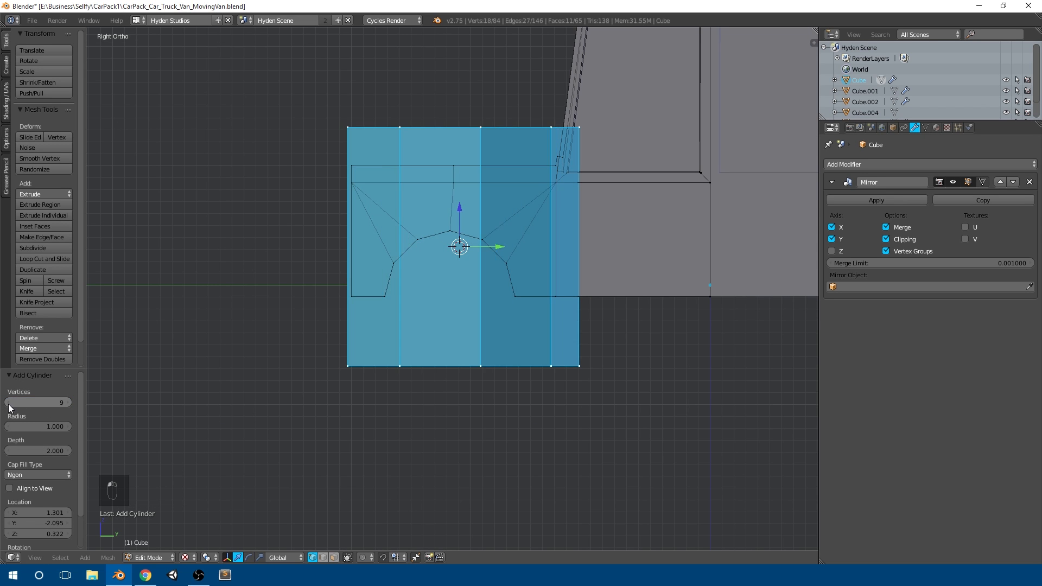
left_click(8, 405)
Rotate the new cylinder 90° about the Y axis and scale it down to about 0.327
middle_click_drag(386, 289, 398, 332)
scroll(397, 332, "down", 3)
key("KP_7")
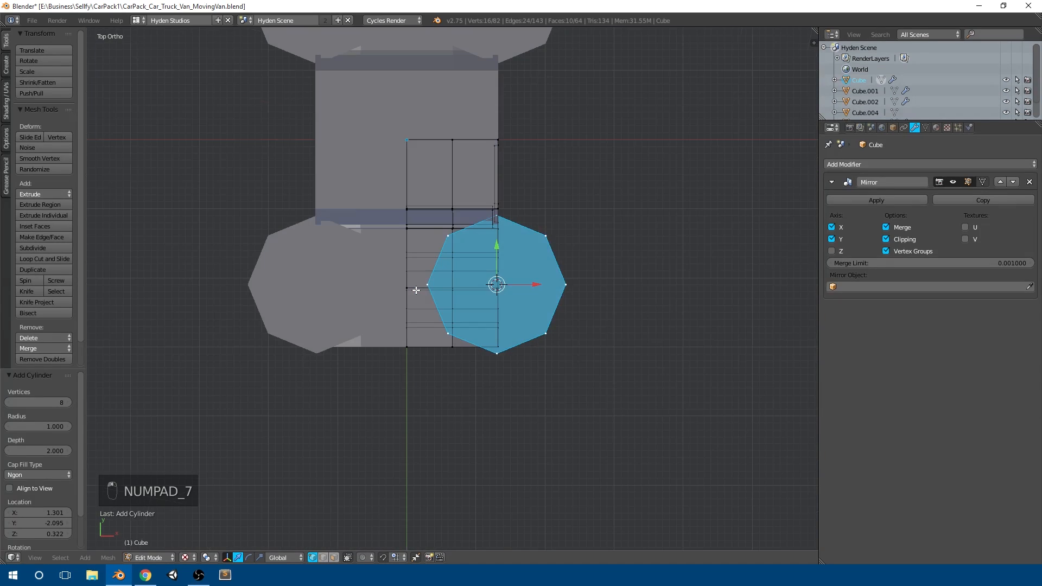
key("r")
left_click(416, 289)
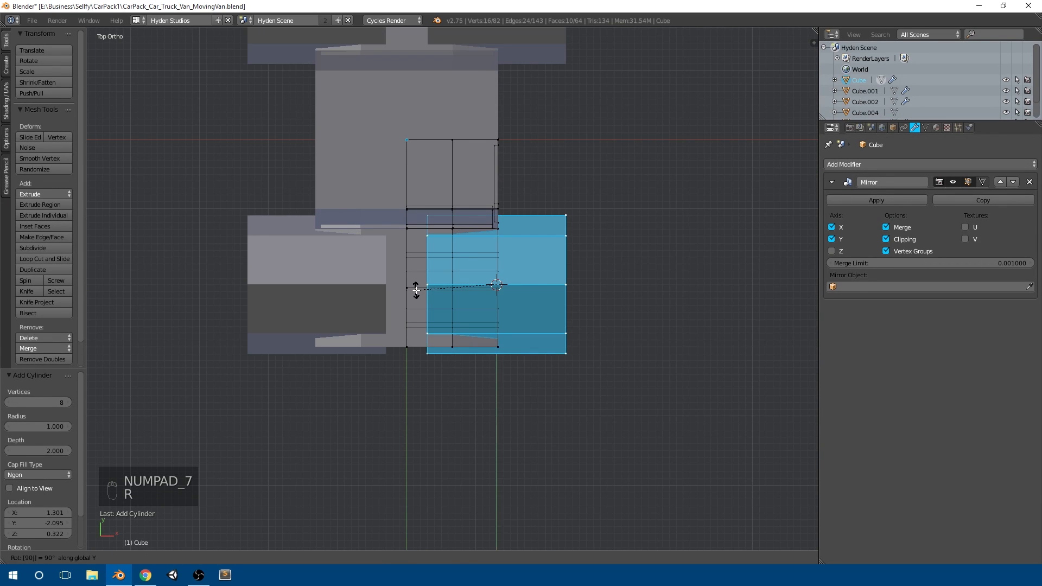
key("KP_1")
key("s")
left_click(559, 275)
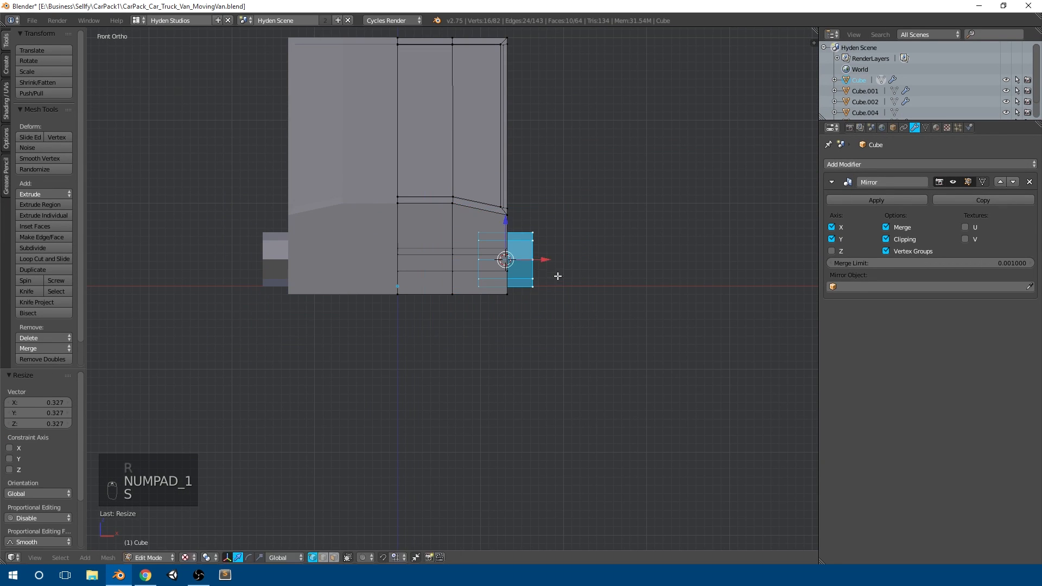
Move the cylinder down and inward to the edge of the body in front view, enlarging it slightly
key("g")
left_click(542, 300)
key("s")
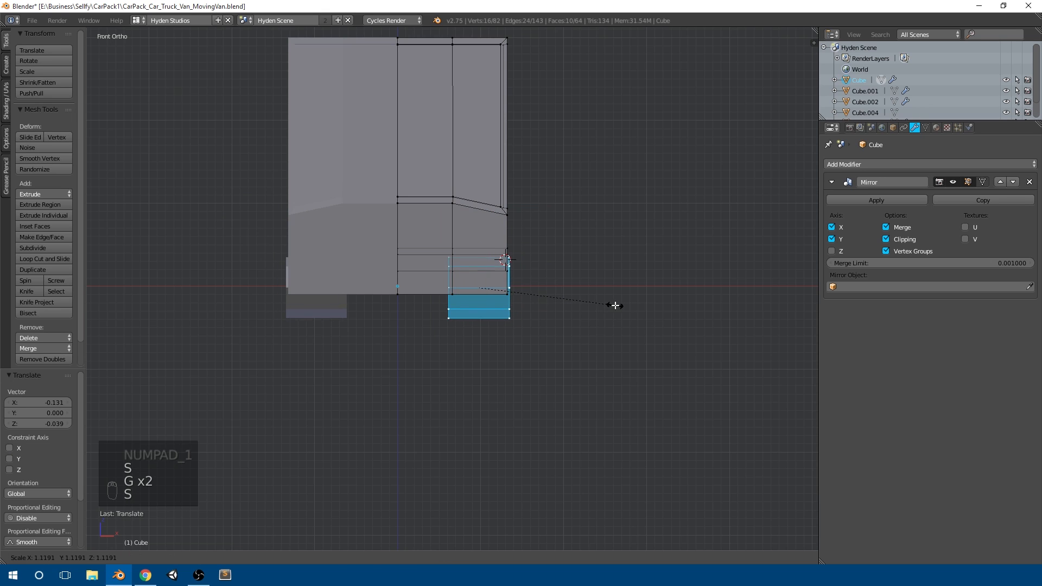
left_click(614, 308)
key("g")
key("KP_3")
scroll(575, 296, "up", 5)
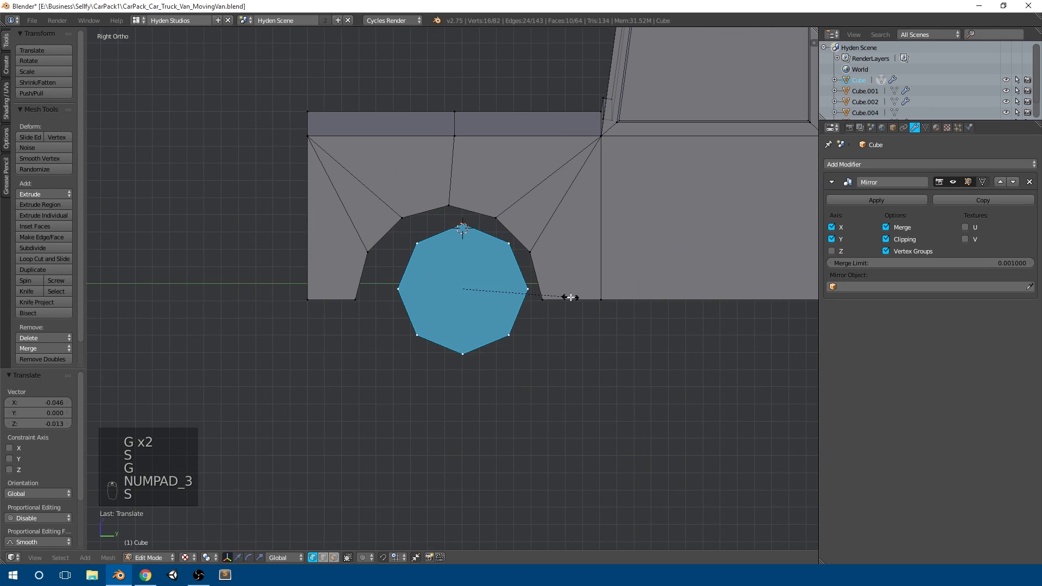
Scale and position the eight-sided cylinder in the side view so it fits inside the front wheel arch
key("s")
left_click(578, 312)
key("g")
left_click(580, 310)
key("s")
left_click(582, 303)
Narrow the wheel in front view by moving the cylinder's inner end vertices outward along X
middle_click_drag(581, 303, 455, 292)
key("KP_1")
key("a")
key("a")
key("b")
left_click_drag(358, 456, 419, 190)
left_click_drag(444, 310, 566, 307)
Refine the wheel's width by moving its outer end vertices and its inner end vertices slightly inward along X
key("a")
key("b")
left_click_drag(585, 431, 725, 112)
key("a")
key("b")
left_click_drag(648, 304, 618, 303)
key("a")
key("b")
left_click_drag(505, 440, 560, 198)
left_click_drag(564, 302, 549, 301)
Examine how the eight-sided wheels sit in the car's wheel arches
key("Tab")
scroll(565, 286, "down", 4)
middle_click_drag(551, 290, 411, 305)
scroll(412, 305, "down", 3)
middle_click_drag(478, 303, 556, 295)
key("Tab")
scroll(513, 246, "up", 6)
Extrude the wheel's outer face in place and scale it down to form the tyre's side ring
key("a")
key("a")
key("a")
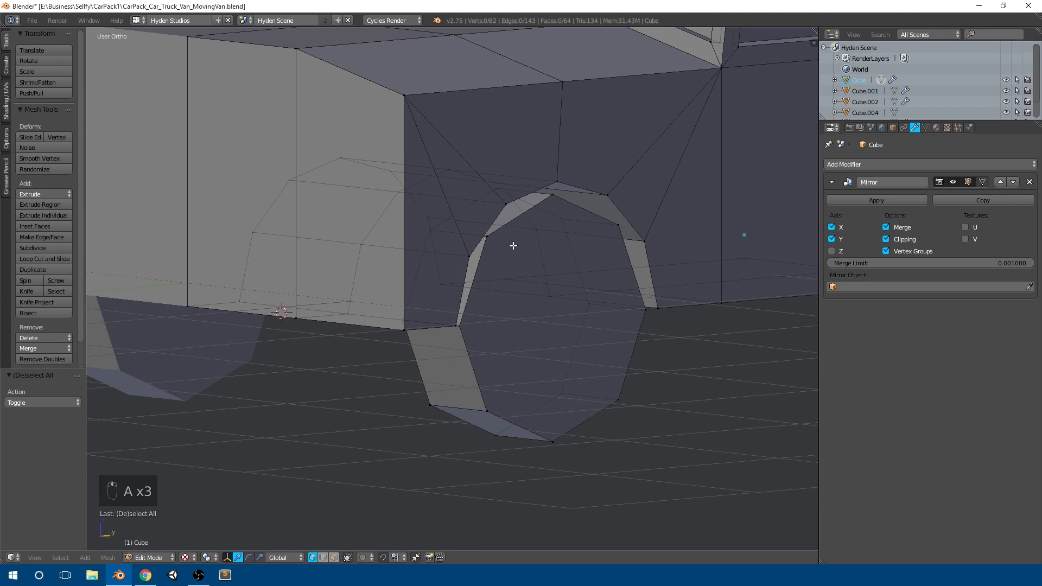
right_click(583, 209)
key("e")
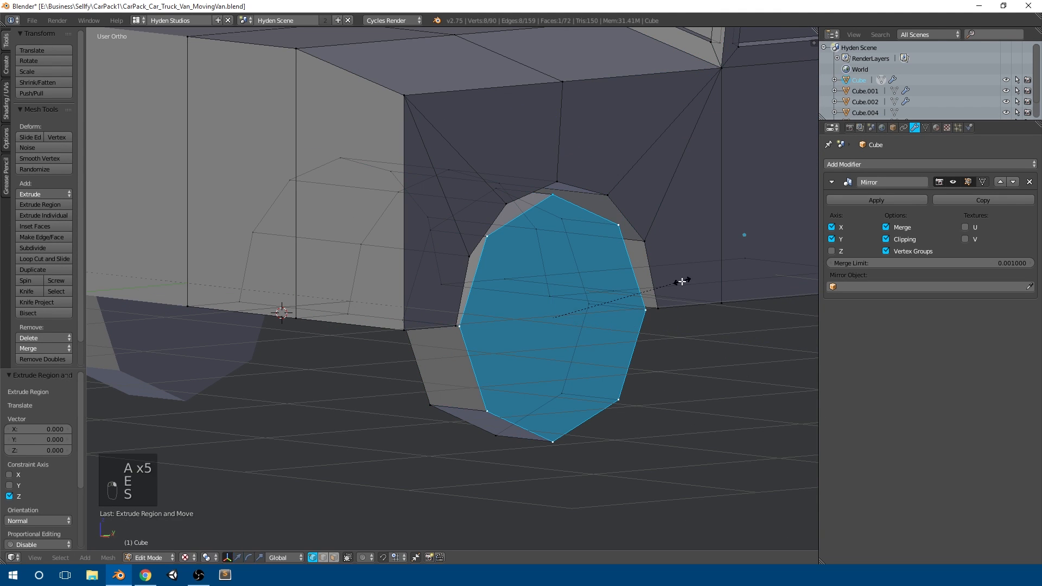
key("s")
left_click(652, 290)
Extrude the wheel's scaled inner octagon into the wheel to recess the rim
middle_click_drag(651, 290, 667, 336)
key("e")
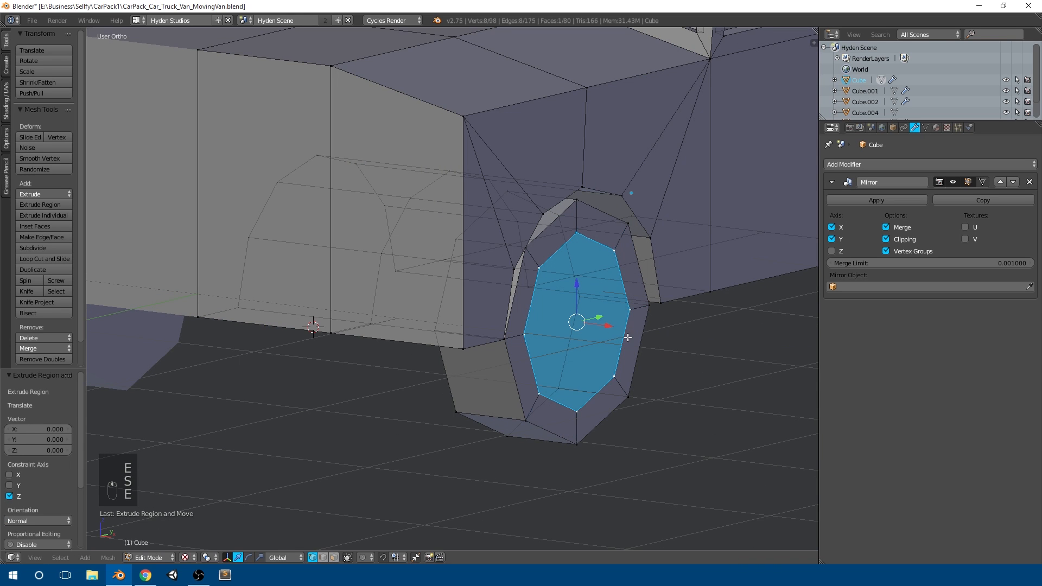
left_click(598, 329)
Extrude the recessed face in place, scale it to 0.420, and extrude it outward as a hub
key("e")
right_click(678, 330)
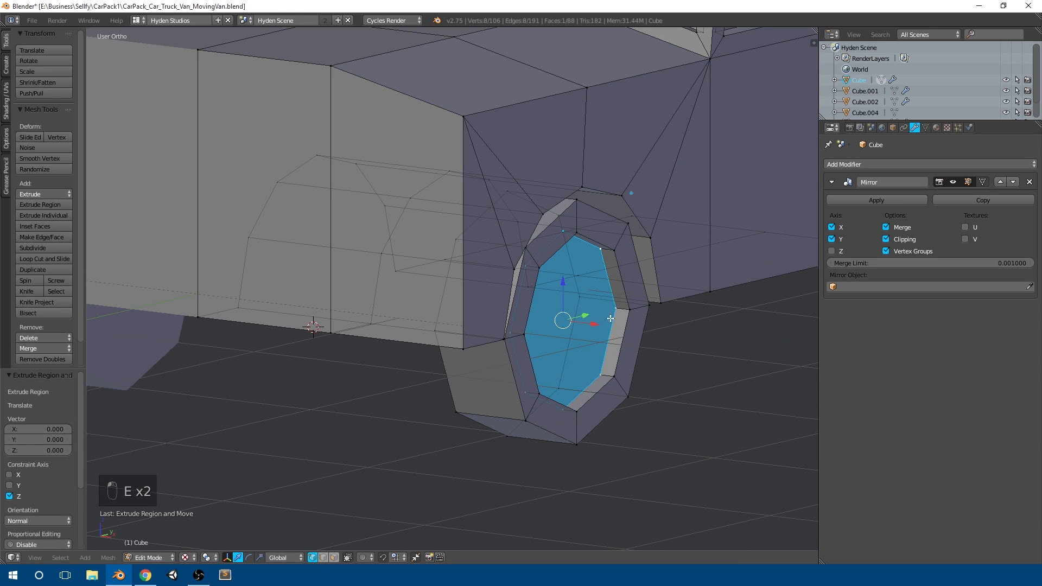
key("s")
left_click(624, 325)
key("e")
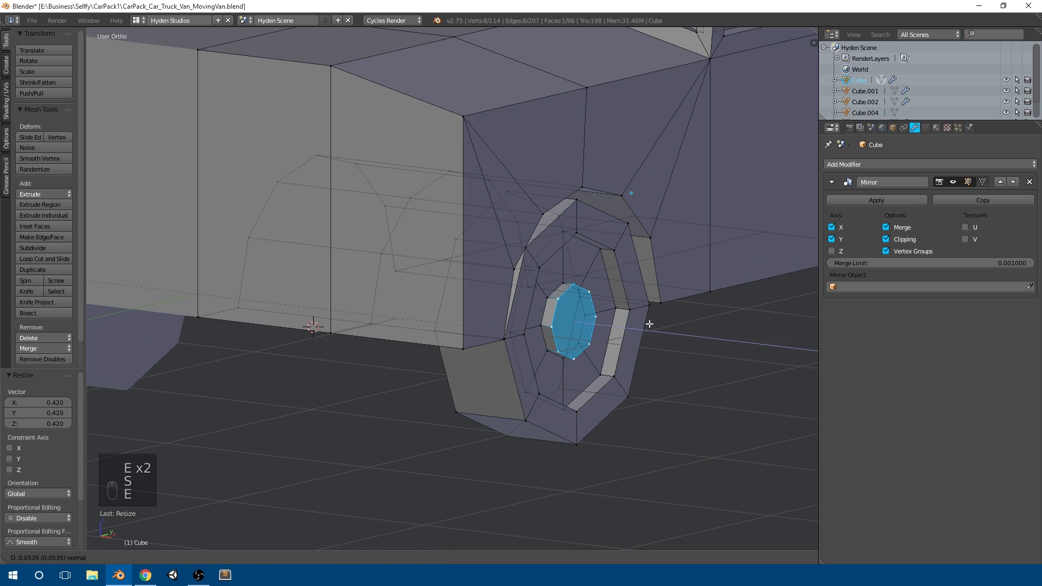
left_click(685, 322)
Extrude the wheel's inner side face in place and scale it to 0.209
key("Tab")
scroll(637, 327, "down", 7)
middle_click_drag(637, 327, 673, 283)
key("Tab")
scroll(520, 273, "up", 7)
middle_click_drag(521, 272, 579, 282)
middle_click_drag(566, 364, 565, 310)
right_click(560, 282)
key("e")
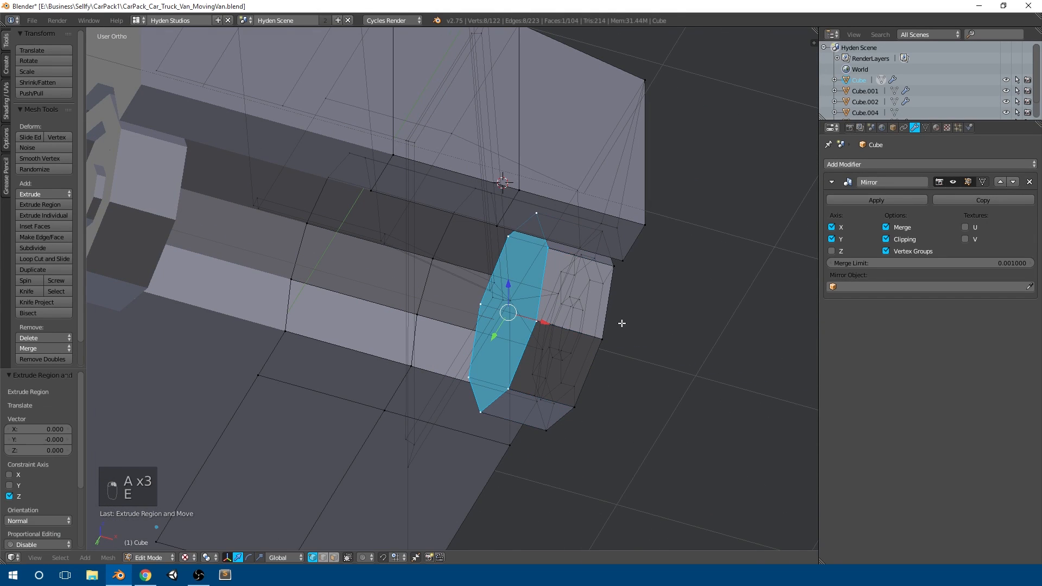
key("s")
left_click(549, 334)
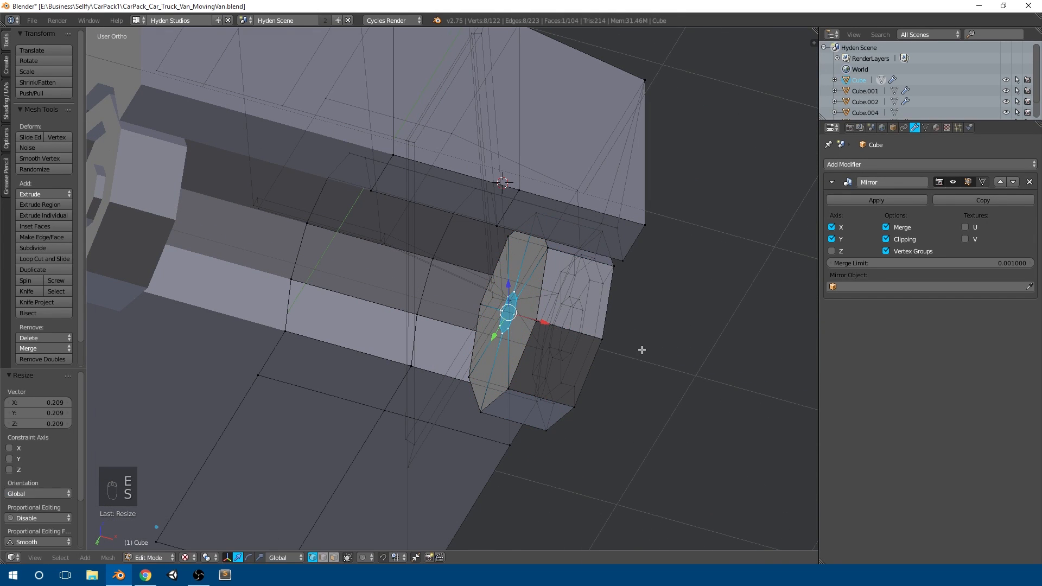
Extrude the small face 1.058 inward to the car's centre as an axle and delete its end face
key("e")
left_click(437, 309)
scroll(481, 308, "down", 1)
key("x")
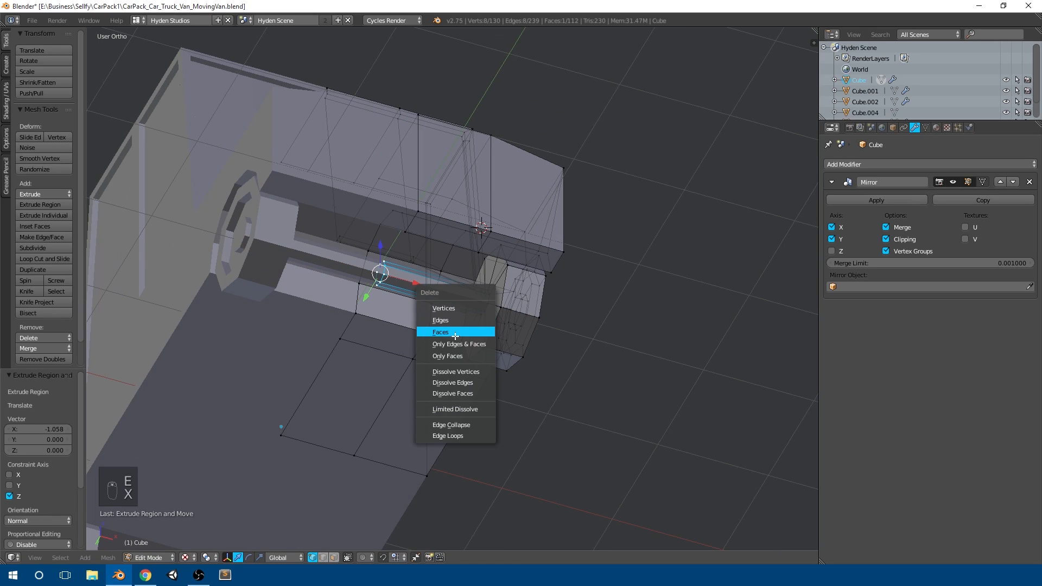
left_click(455, 332)
middle_click_drag(455, 334, 548, 297)
key("Tab")
scroll(434, 343, "down", 1)
key("Tab")
scroll(543, 293, "up", 7)
middle_click_drag(507, 287, 503, 224)
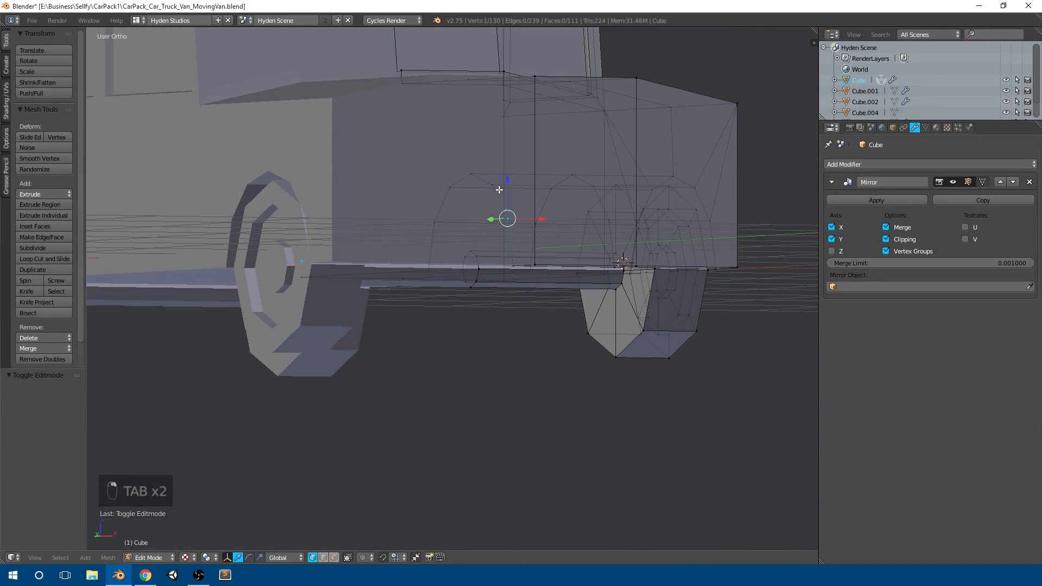
Delete the five vertices of the wheel arch tunnel's inner loop at the car's centreline
right_click(429, 216, "shift")
key("x")
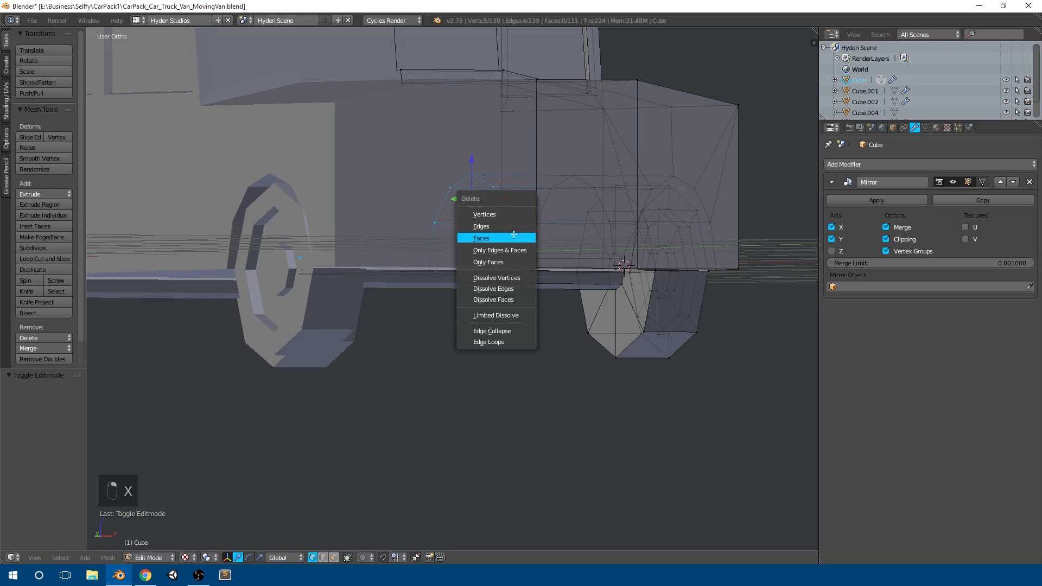
left_click(505, 215)
middle_click_drag(546, 226, 622, 248)
scroll(489, 171, "up", 3)
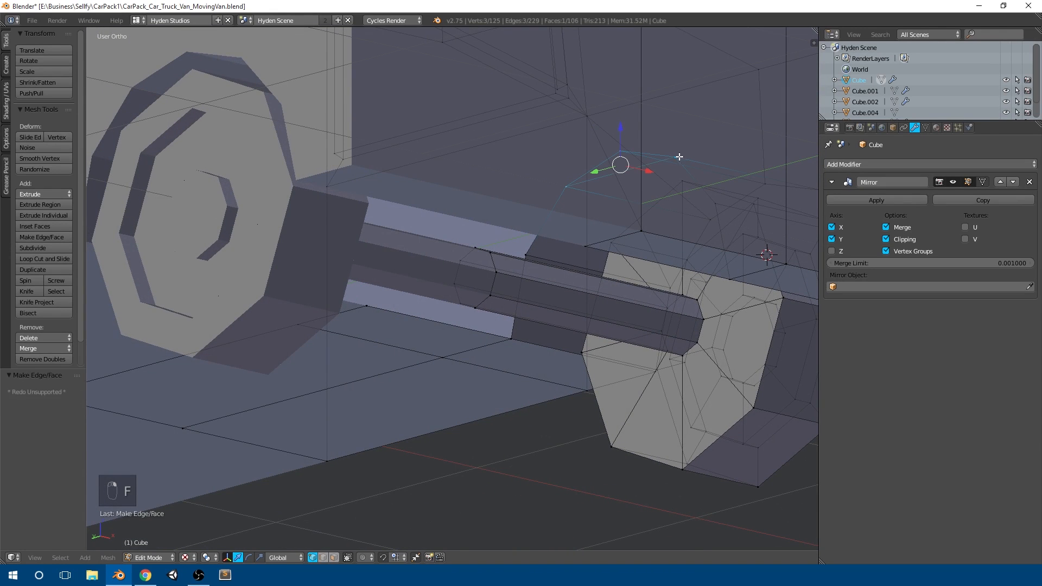
Extrude the arch's top inner vertex straight down in three segments, level with the arch vertices, to the body's bottom edge
middle_click_drag(679, 157, 673, 171)
middle_click_drag(626, 148, 663, 201)
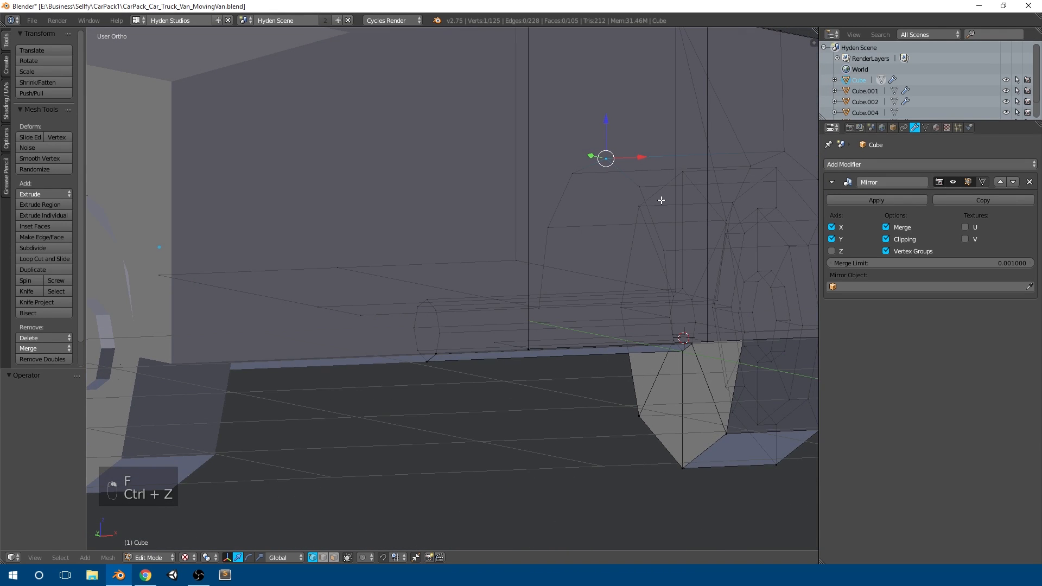
key("KP_3")
key("KP_1")
left_click(662, 200)
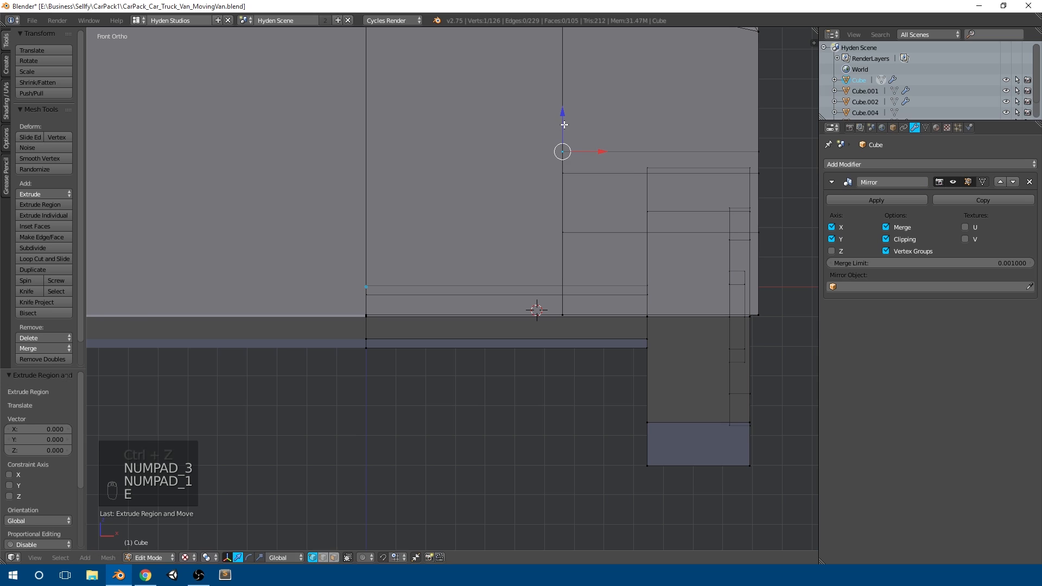
left_click(562, 135)
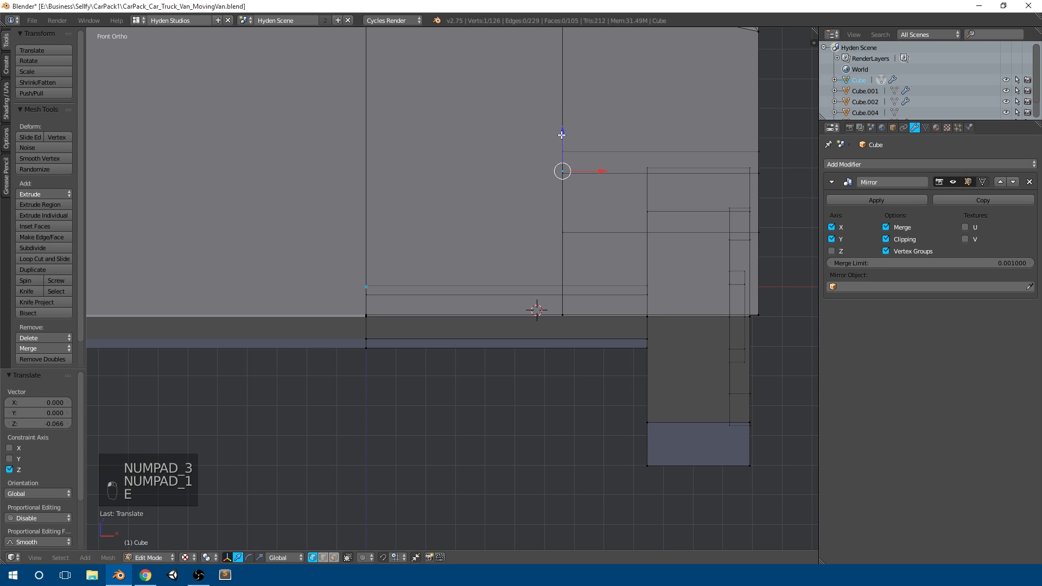
left_click(608, 179)
left_click_drag(562, 194, 561, 195)
key("e")
left_click(643, 258)
left_click(561, 276)
Fill the first faces between the new vertical edge and the upper inner rim of the wheel arch
scroll(562, 275, "down", 3)
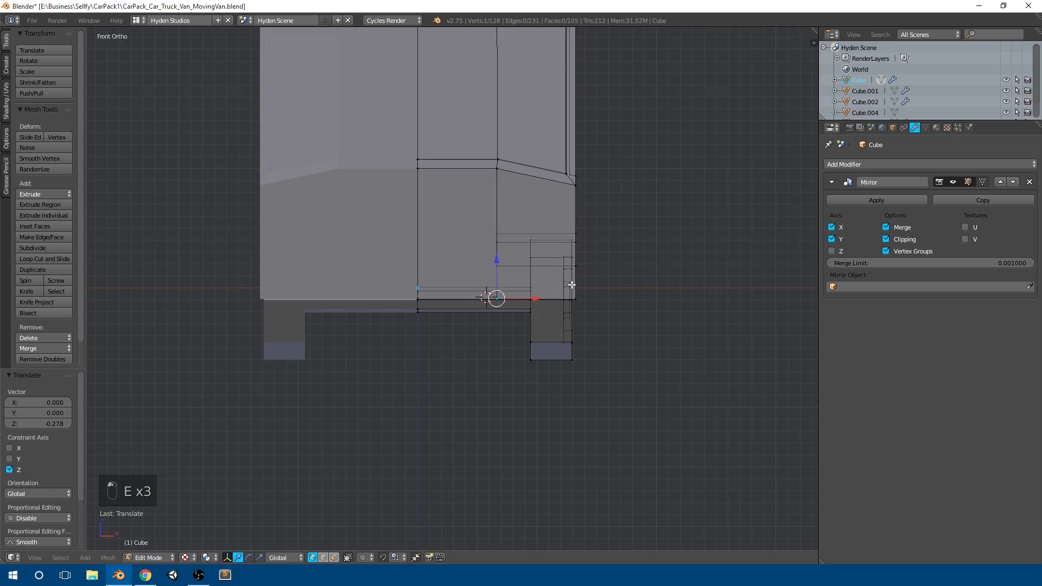
scroll(549, 284, "up", 3)
middle_click_drag(507, 302, 533, 215)
right_click(470, 213, "shift")
key("f")
right_click(547, 195)
middle_click_drag(558, 263, 378, 297)
key("ctrl+z")
key("f")
scroll(470, 290, "down", 3)
middle_click_drag(539, 309, 559, 337)
Select the whole linked wheel and hide it to expose the wheel arch
key("Tab")
key("Tab")
key("a")
key("a")
key("a")
key("l")
key("h")
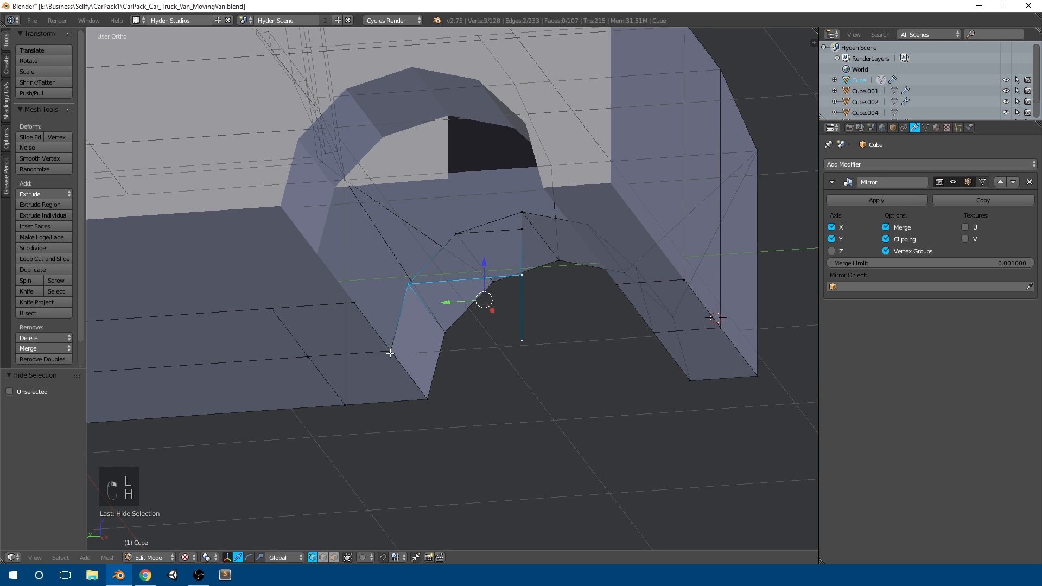
Fill the remaining faces on both sides of the vertical edge to close the wheel arch's inner wall
right_click(390, 353, "shift")
key("f")
middle_click_drag(454, 309, 478, 284)
right_click(525, 227)
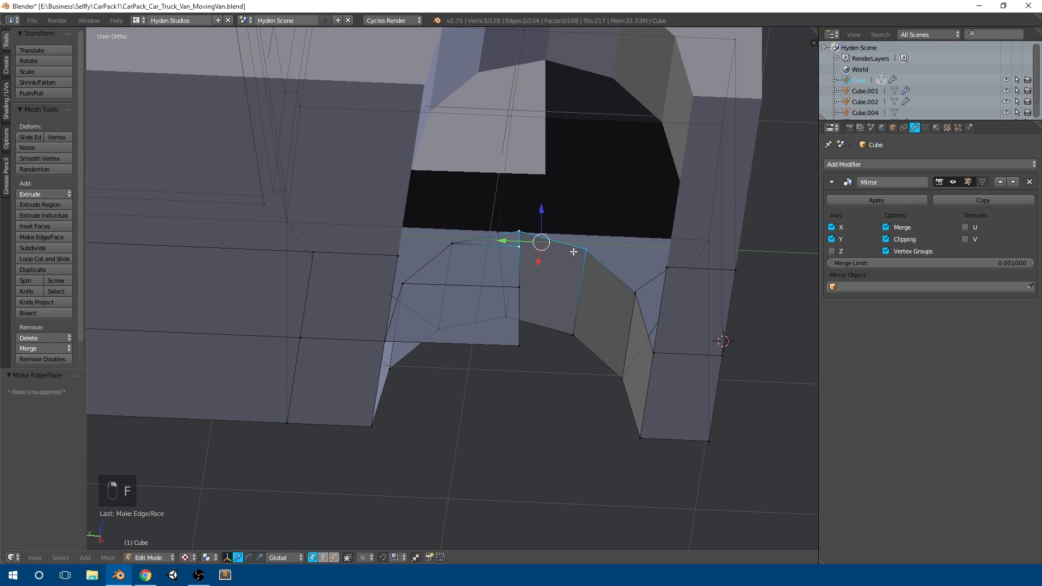
key("f")
right_click(642, 296)
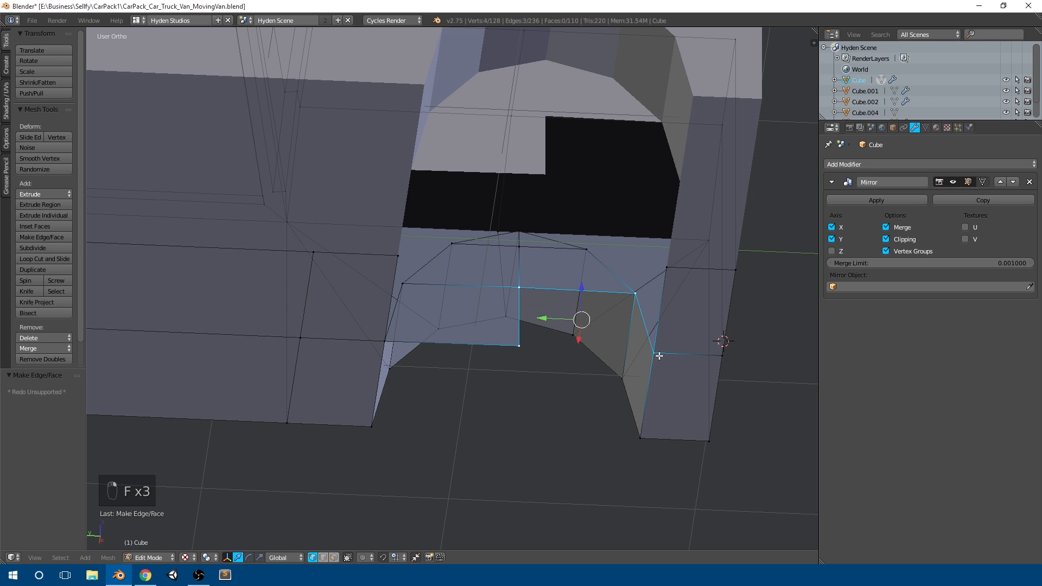
key("f")
right_click(654, 354)
Extrude the bottom middle vertex of the arch's inner wall along X to the car's centreline
scroll(672, 274, "down", 1)
middle_click_drag(516, 358, 474, 321)
right_click(498, 296)
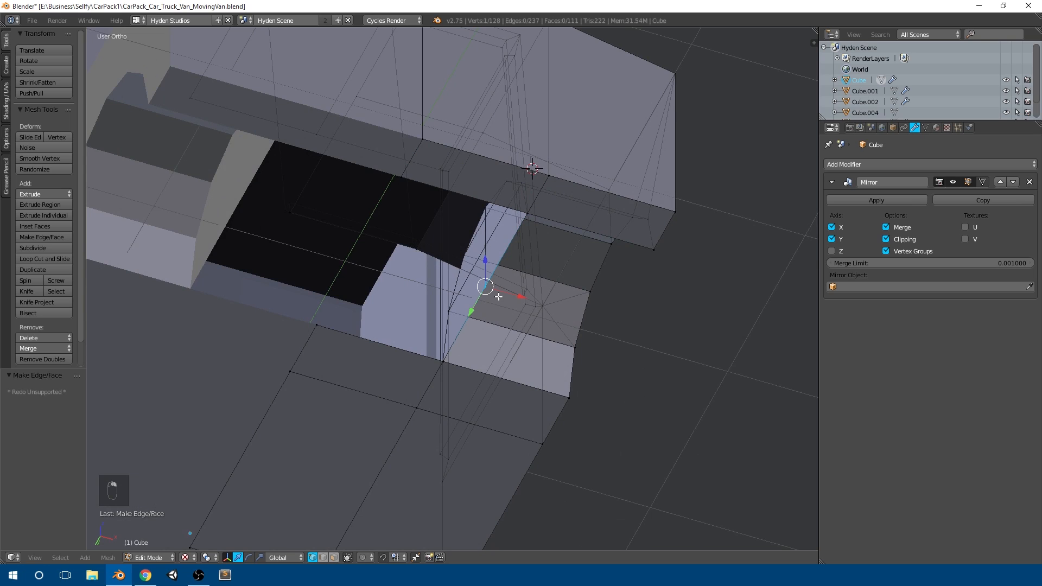
right_click(498, 297)
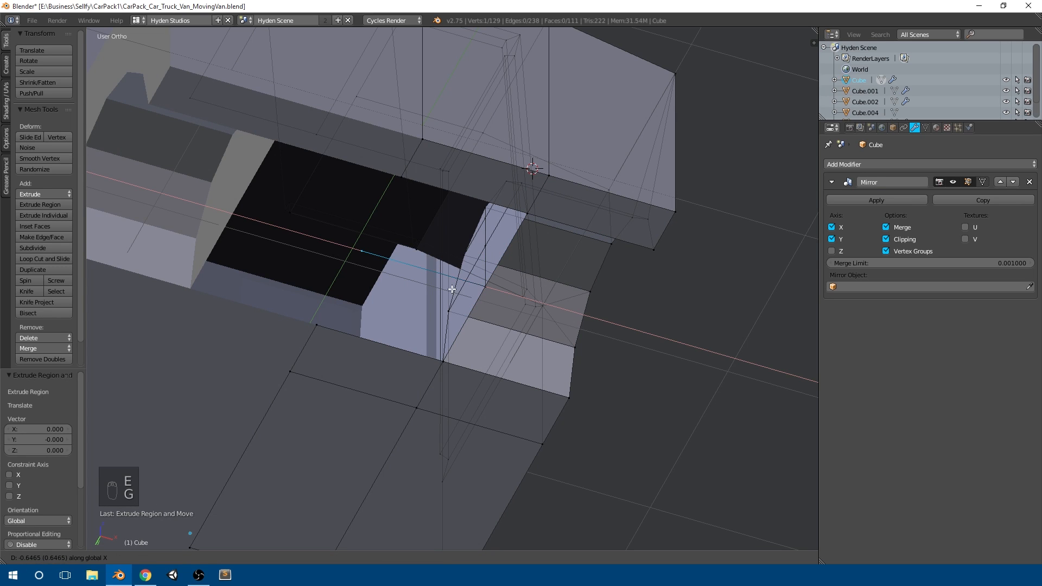
left_click(389, 276)
Fill two faces along the new centre edge to close the gap in the underside between the wheel arches
middle_click_drag(430, 267, 519, 237)
right_click(519, 300, "shift")
middle_click_drag(566, 289, 627, 283)
right_click(588, 153, "shift")
key("f")
right_click(482, 182)
key("f")
middle_click_drag(380, 197, 457, 350)
Examine the car from the front and reveal the hidden wheel geometry
key("Tab")
key("Tab")
key("Tab")
scroll(528, 322, "down", 3)
key("KP_5")
key("KP_1")
key("KP_5")
key("Tab")
scroll(457, 350, "up", 3)
key("a")
key("a")
key("a")
key("a")
key("a")
scroll(471, 366, "up", 2)
key("alt+h")
Widen the car by moving its middle and outer vertices outward along X, and the outer side with the wheel further out
key("a")
key("b")
left_click_drag(448, 414, 592, 104)
left_click_drag(518, 309, 523, 309)
key("a")
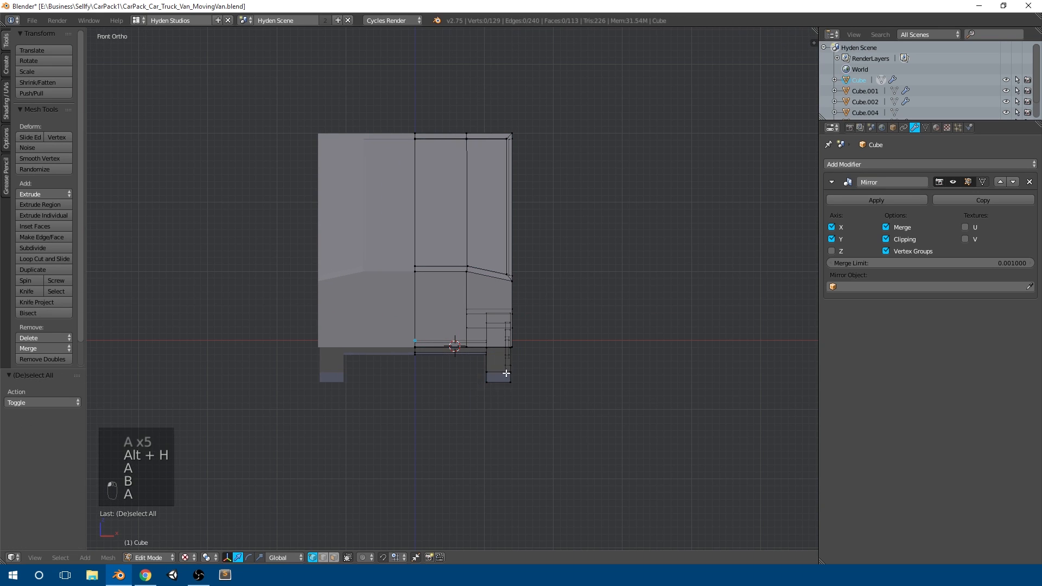
left_click_drag(482, 409, 565, 116)
left_click_drag(544, 317, 550, 319)
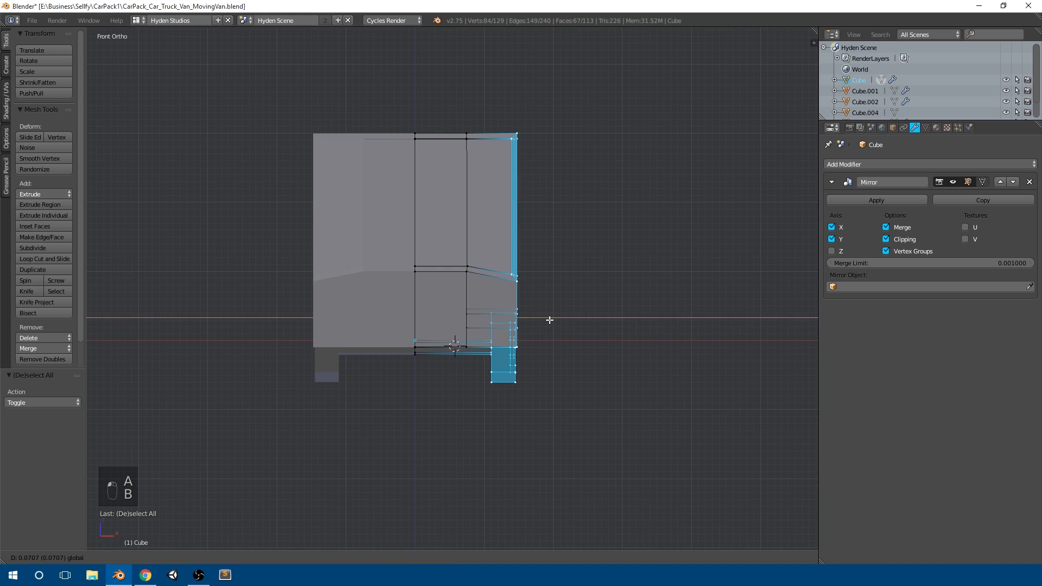
Raise the middle section of the roof by about 0.07 along Z
key("a")
key("b")
left_click_drag(378, 165, 467, 121)
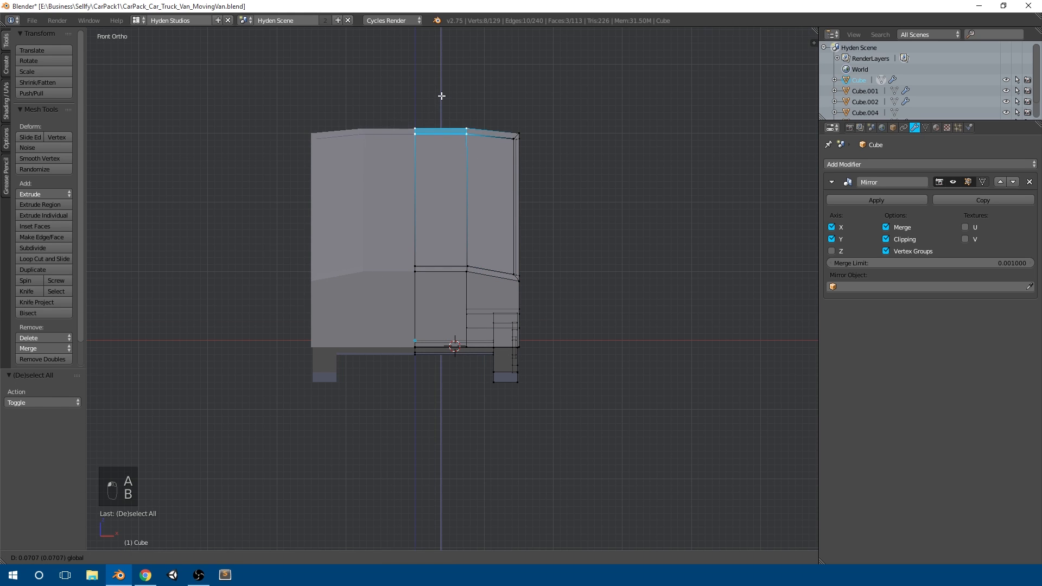
key("Tab")
middle_click_drag(442, 97, 545, 262)
key("Tab")
key("Tab")
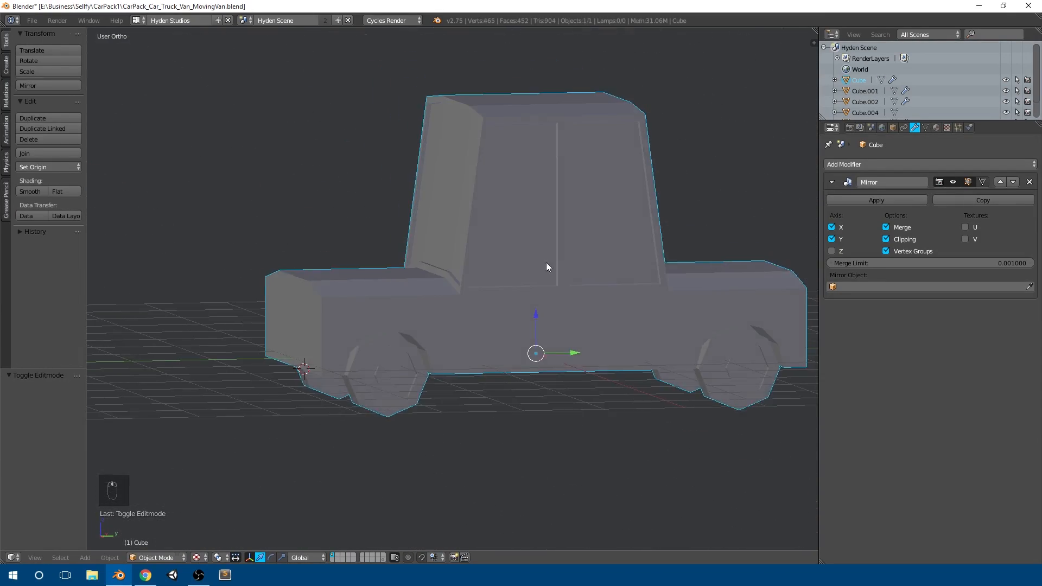
Examine the side windows and the centre pillar from the side
key("Tab")
scroll(546, 262, "up", 5)
key("KP_3")
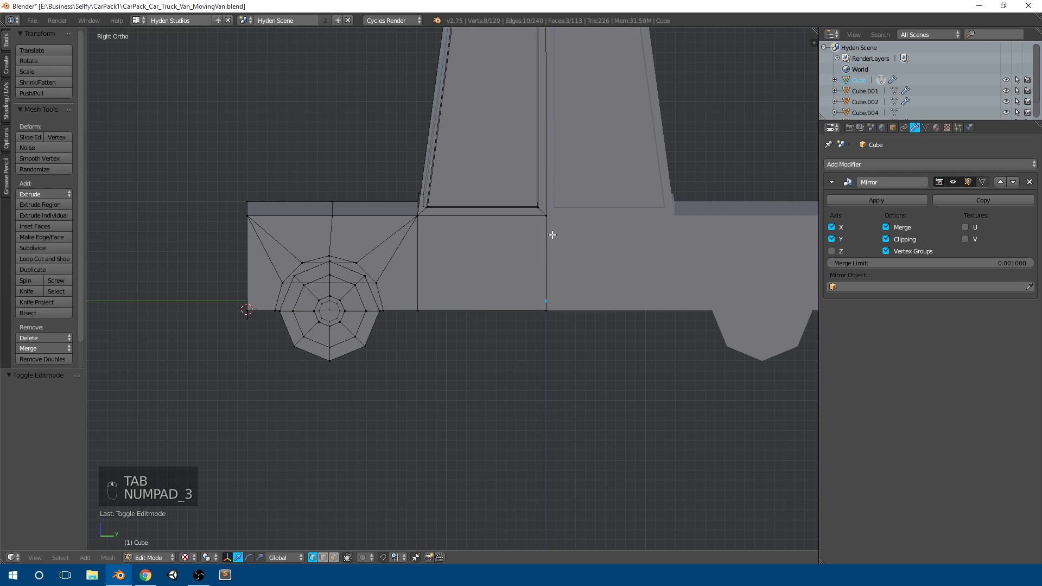
scroll(540, 231, "up", 2)
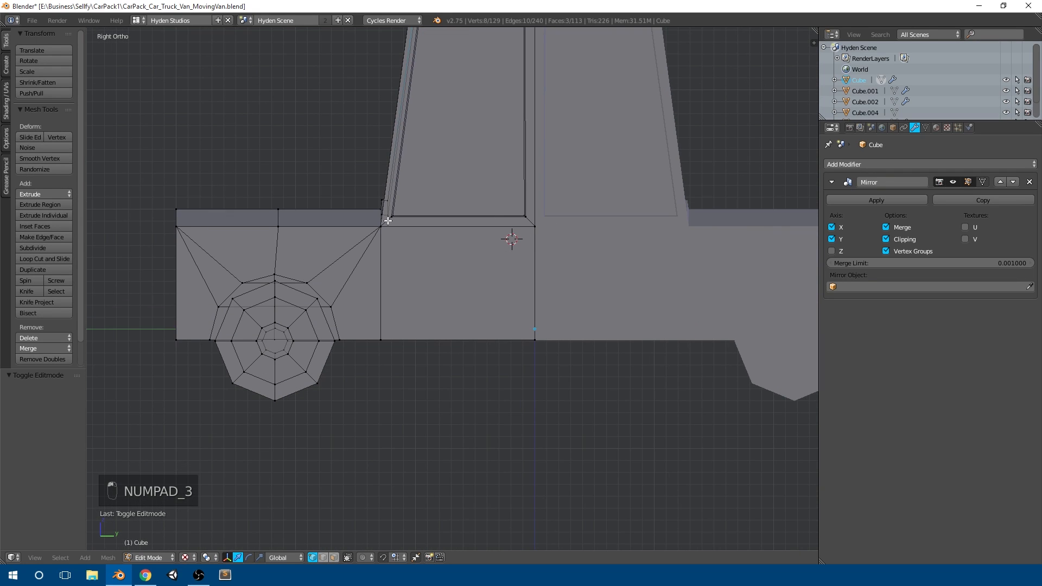
scroll(398, 199, "down", 4)
key("Tab")
key("Tab")
middle_click_drag(477, 262, 409, 233)
Try applying the Mirror modifier and deleting all vertices of the body's negative X half
key("Tab")
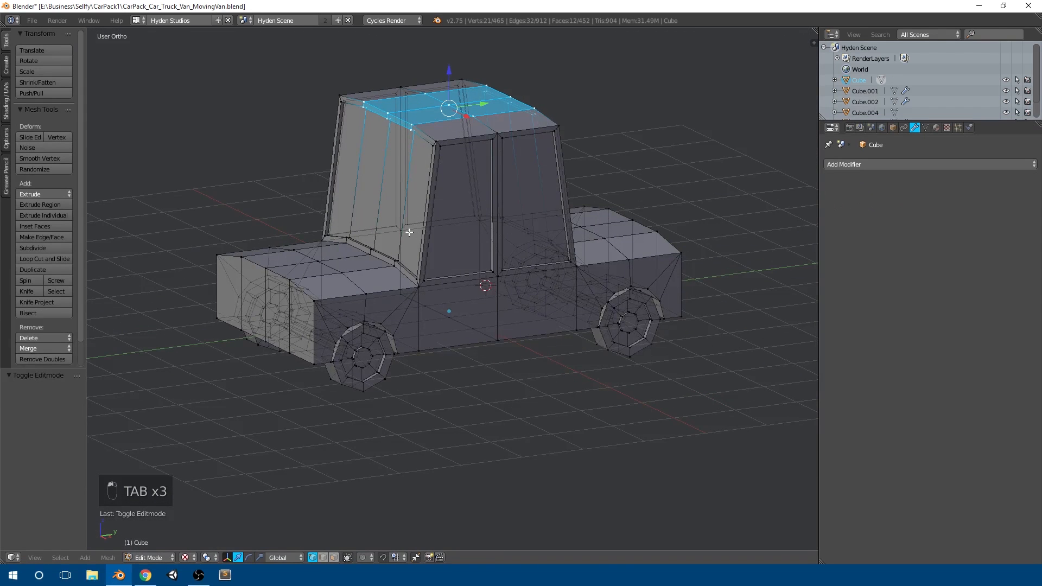
key("KP_7")
key("a")
key("a")
scroll(380, 222, "down", 3)
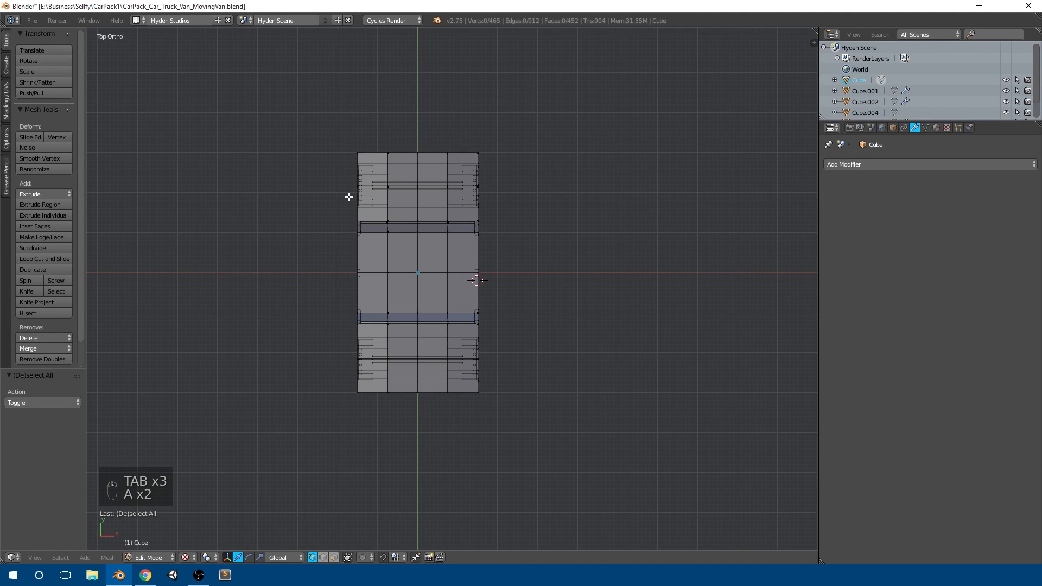
left_click_drag(317, 110, 409, 424)
key("x")
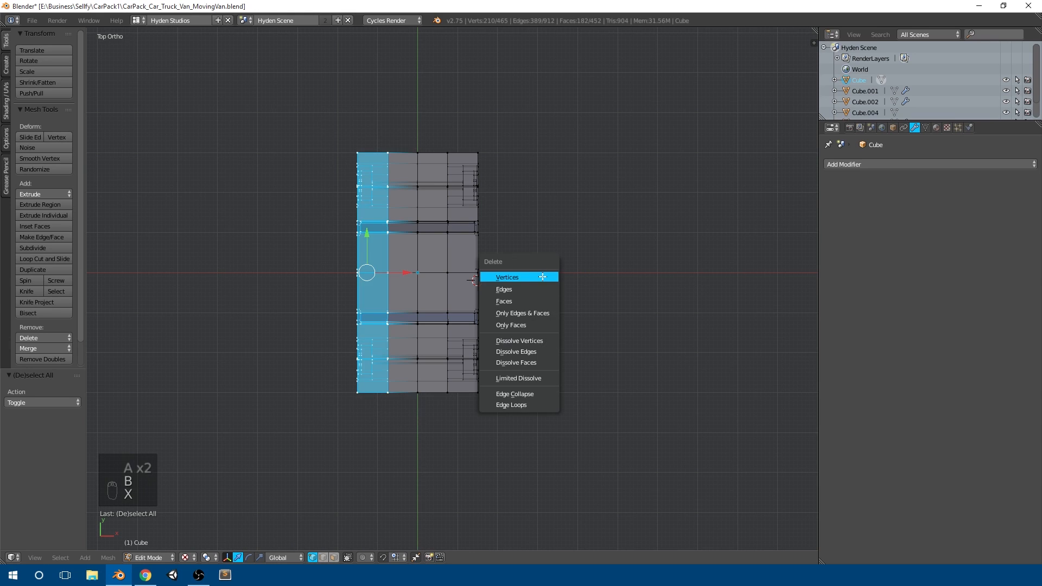
left_click(523, 275)
Add a Mirror modifier that mirrors the remaining half body along X
key("Tab")
left_click(931, 164)
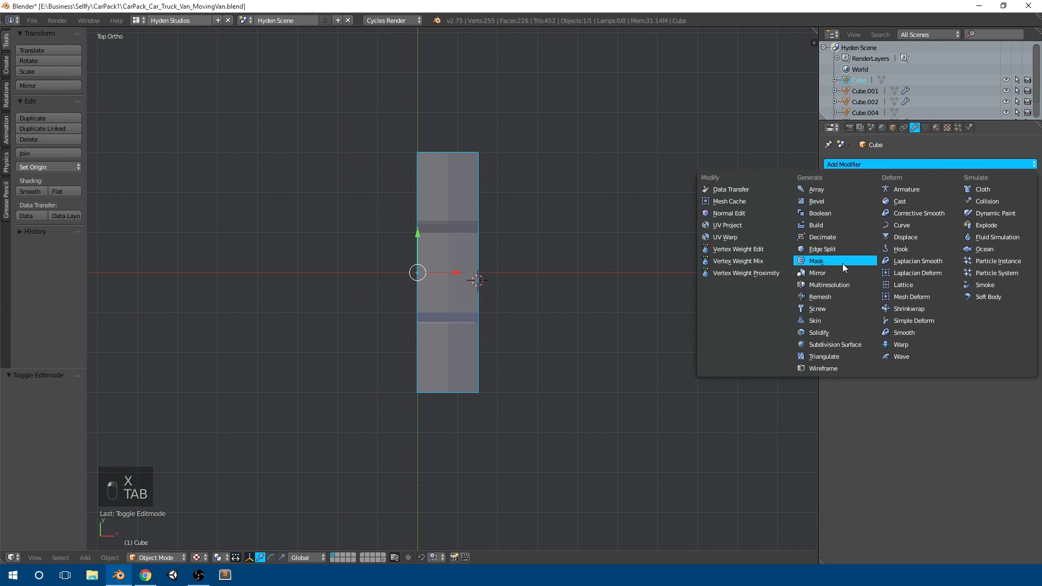
left_click(839, 283)
left_click(1029, 182)
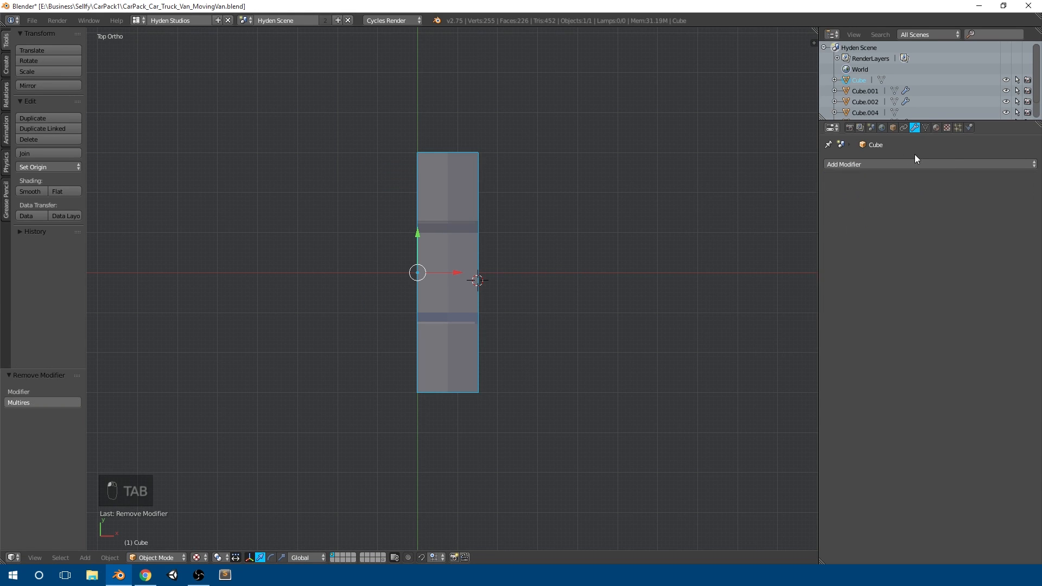
left_click(922, 164)
left_click(825, 273)
Examine the double centre seam between the two side windows
middle_click_drag(490, 309, 509, 207)
key("KP_3")
key("Tab")
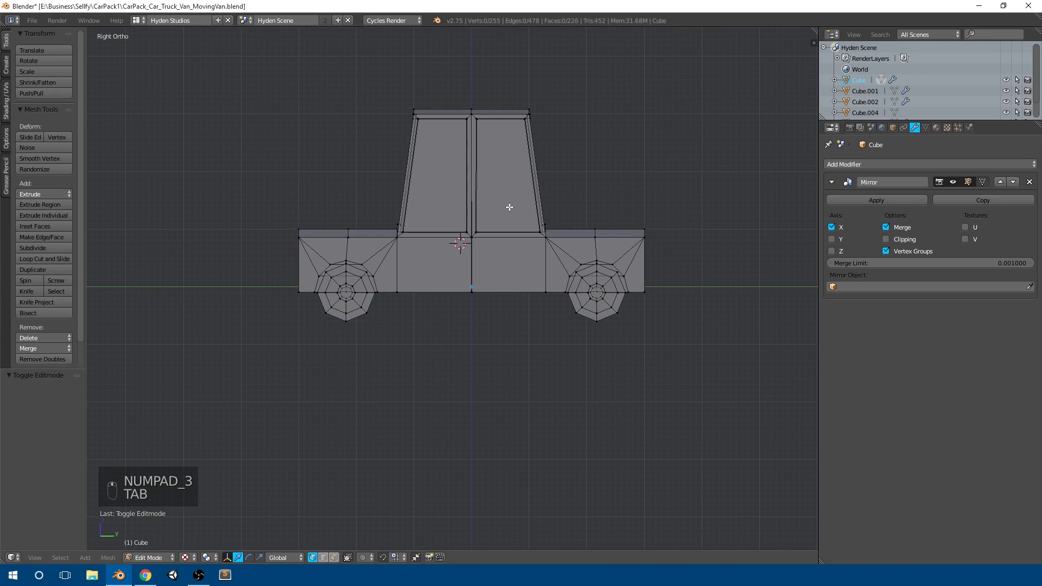
scroll(508, 207, "up", 6)
key("shift+a")
scroll(554, 214, "up", 6)
scroll(499, 296, "up", 6)
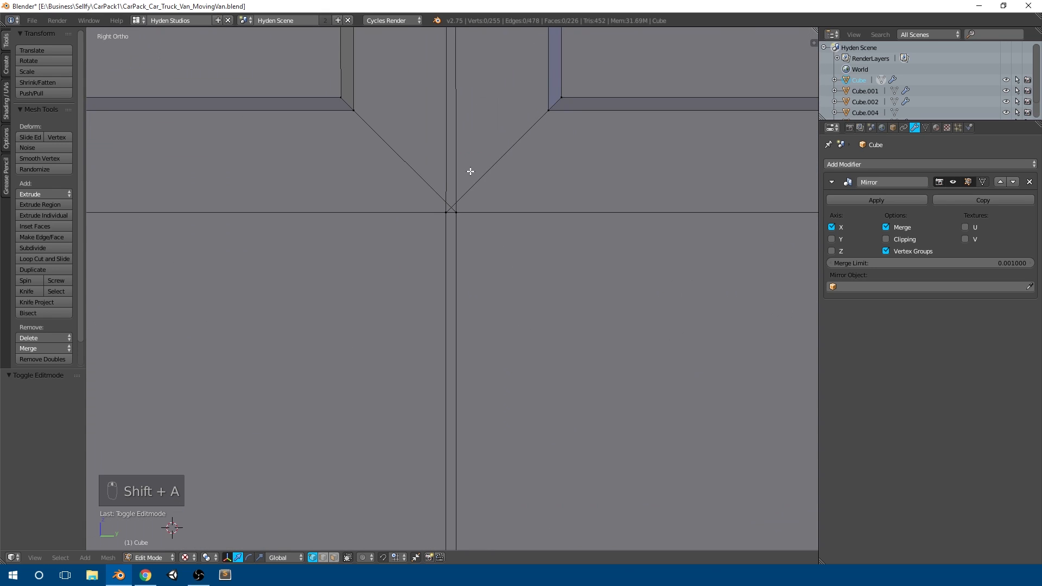
scroll(465, 215, "down", 10)
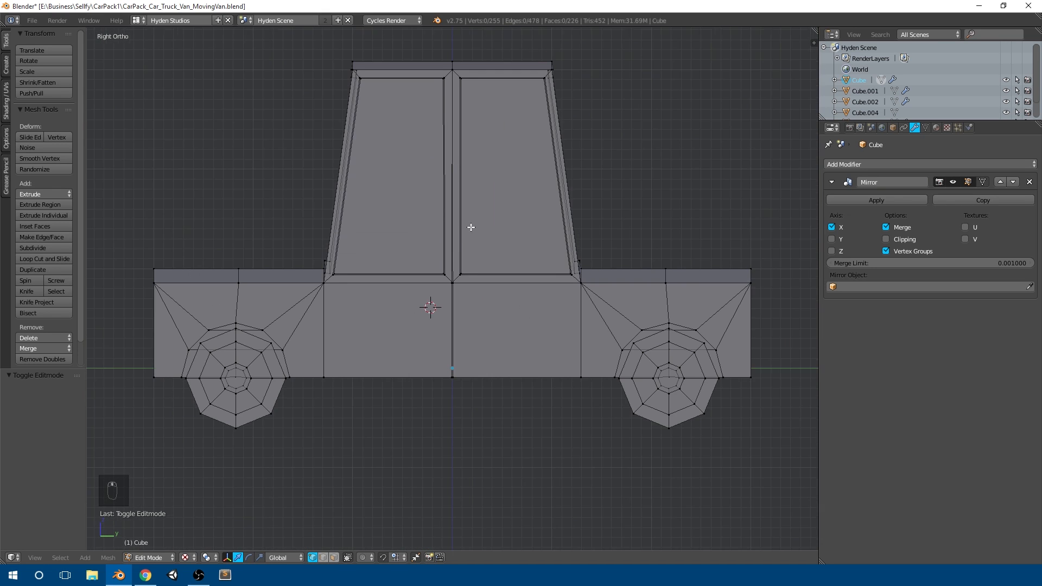
Undo the new Mirror modifier, the half-body deletion and the applied mirror to restore the X and Y mirroring
middle_click_drag(472, 233, 492, 242)
key("Tab")
key("ctrl+z")
key("ctrl+z")
key("ctrl+z")
key("ctrl+z")
key("ctrl+z")
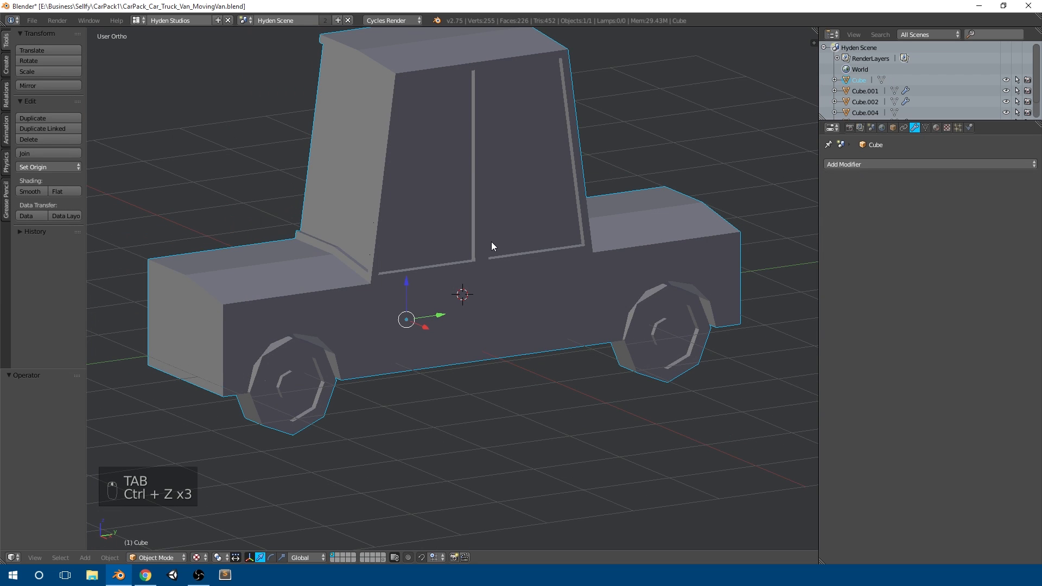
key("ctrl+z")
key("ctrl+z")
key("ctrl+z")
key("ctrl+z")
Select the centre pillar and seam vertices and move them along Y against the mirror plane to close the seam, finally by 0.063
key("Tab")
scroll(529, 276, "up", 5)
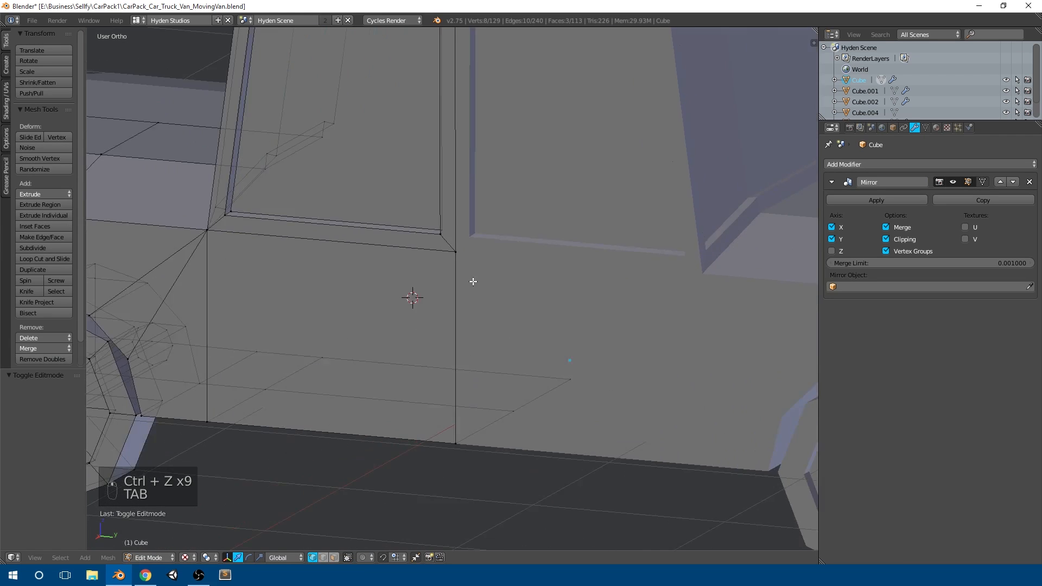
key("a")
key("a")
scroll(506, 380, "down", 5)
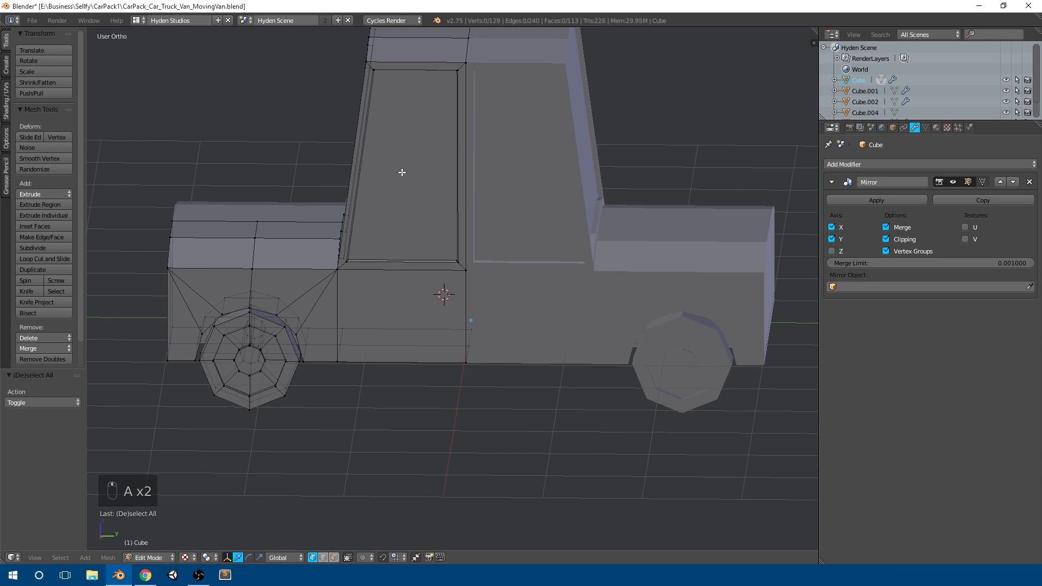
scroll(407, 168, "down", 2)
key("KP_3")
left_click_drag(428, 373, 502, 90)
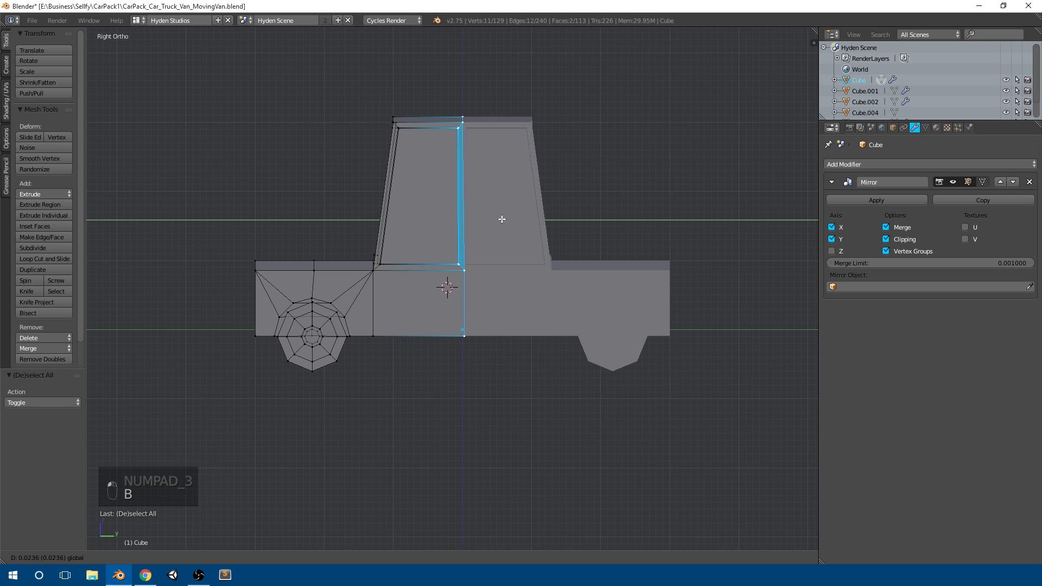
left_click(501, 219)
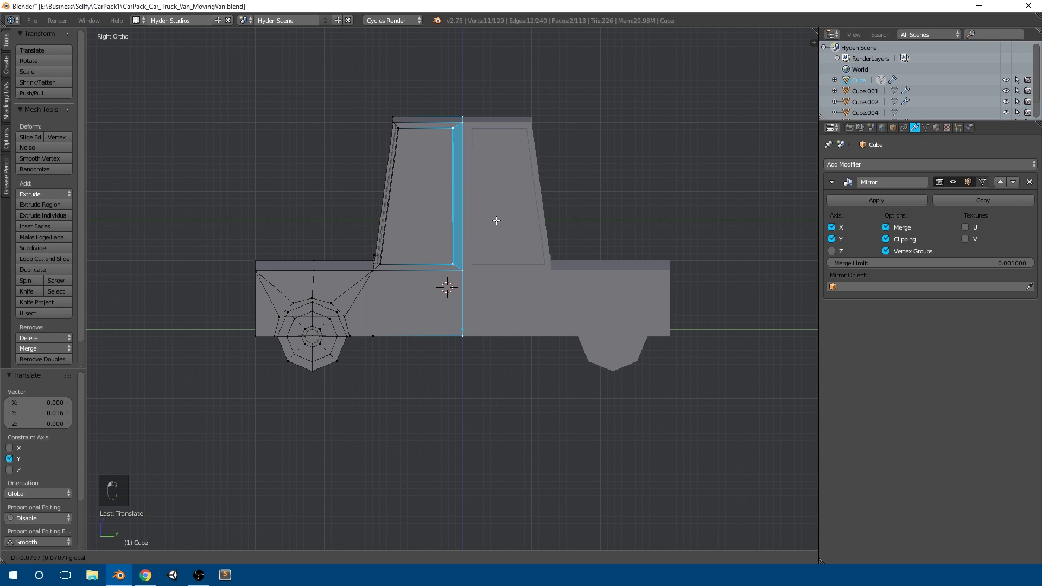
scroll(463, 285, "up", 3)
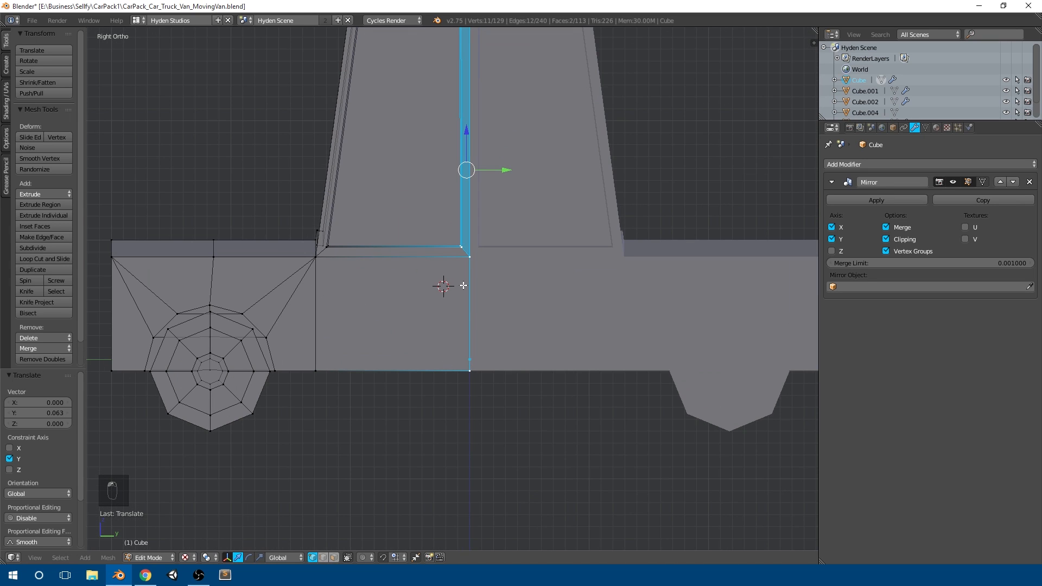
Apply the body's X and Y Mirror modifier and return to mesh editing
key("Tab")
middle_click_drag(441, 286, 486, 313)
left_click(876, 200)
key("Tab")
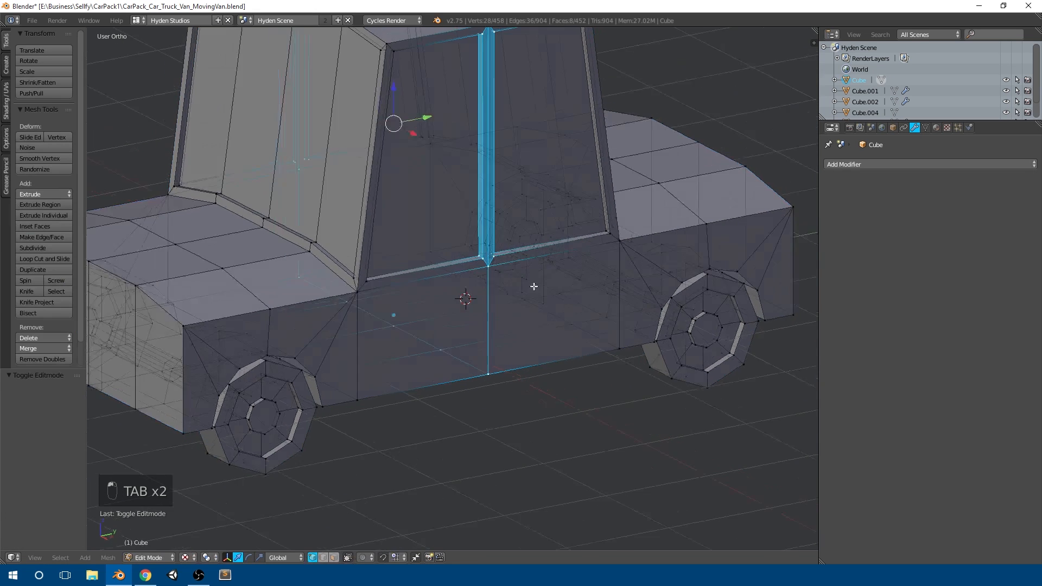
Test the centre seam vertex below the side windows by moving it, and undo the move
scroll(532, 244, "up", 5)
right_click(530, 228)
key("g")
key("ctrl+z")
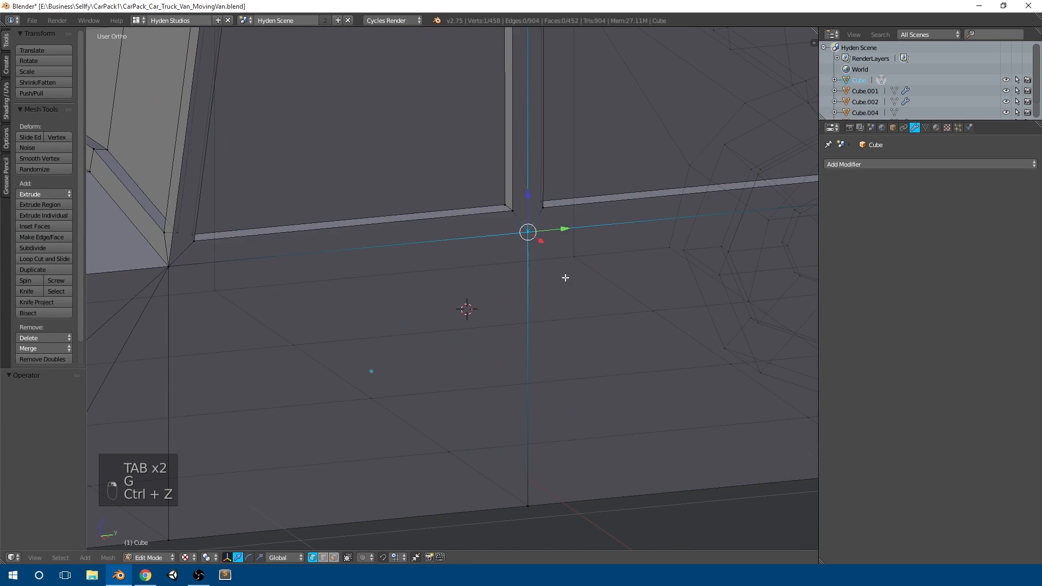
Delete all vertices of the body's negative-X half in the top view
scroll(489, 239, "down", 5)
middle_click_drag(488, 239, 456, 205)
key("KP_7")
scroll(459, 206, "down", 4)
key("a")
key("a")
key("b")
left_click_drag(284, 128, 400, 435)
key("x")
left_click(594, 327)
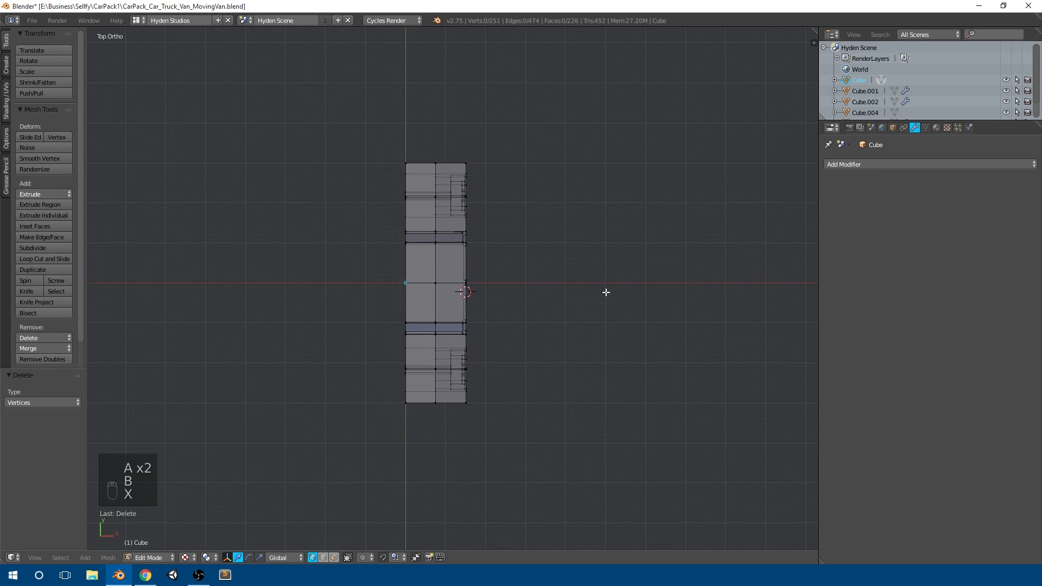
Add a Mirror modifier that mirrors the remaining half body along X only
key("Tab")
middle_click_drag(586, 298, 515, 260)
scroll(516, 260, "up", 2)
left_click(909, 164)
left_click(833, 274)
Add a cube to the body mesh on the front door below the side window and scale it by 0.088
middle_click_drag(576, 228, 508, 234)
key("KP_3")
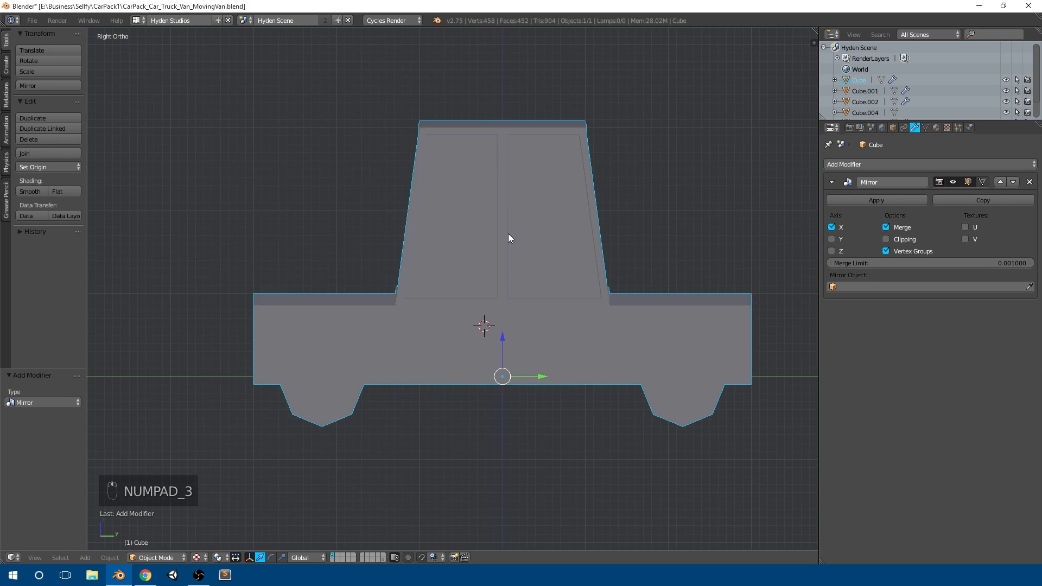
key("Tab")
scroll(501, 266, "up", 5)
key("shift+a")
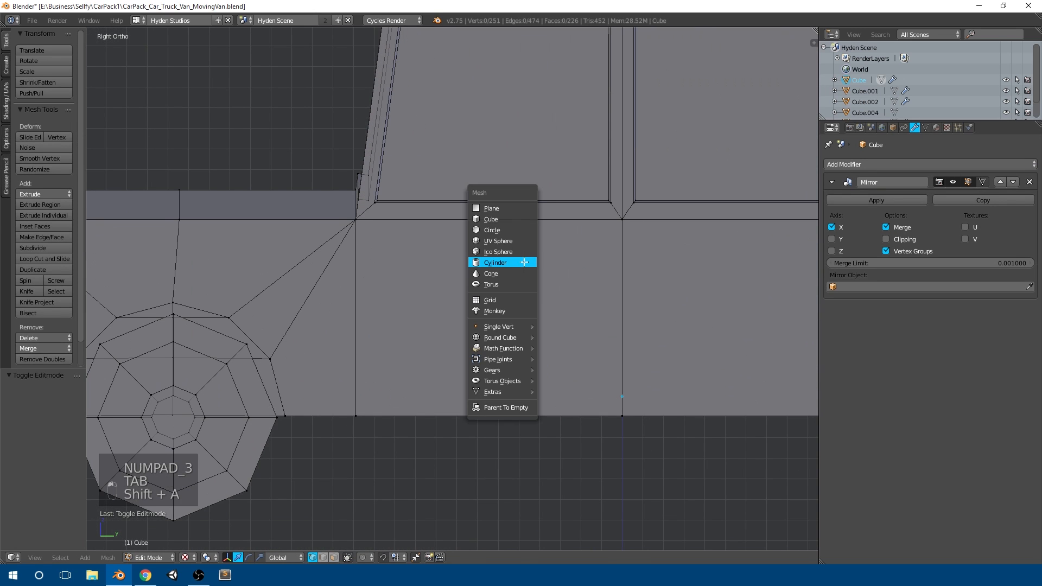
left_click(510, 219)
middle_click_drag(516, 226, 649, 428)
key("s")
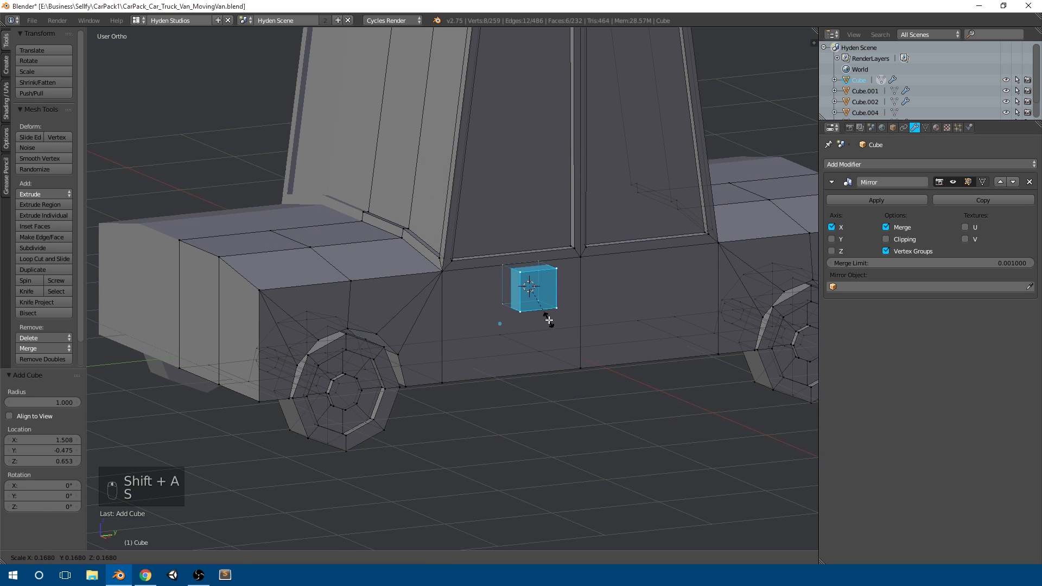
left_click(543, 302)
Scale the small door cube by 0.705 and move it 0.164 along Y towards the centre seam
scroll(559, 353, "down", 4)
key("KP_7")
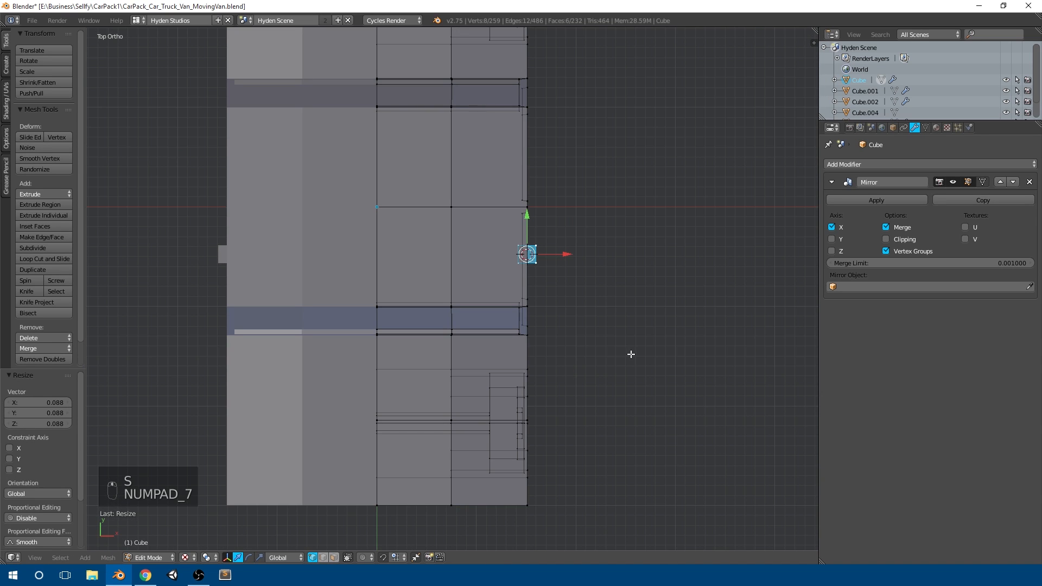
key("s")
scroll(593, 335, "up", 3)
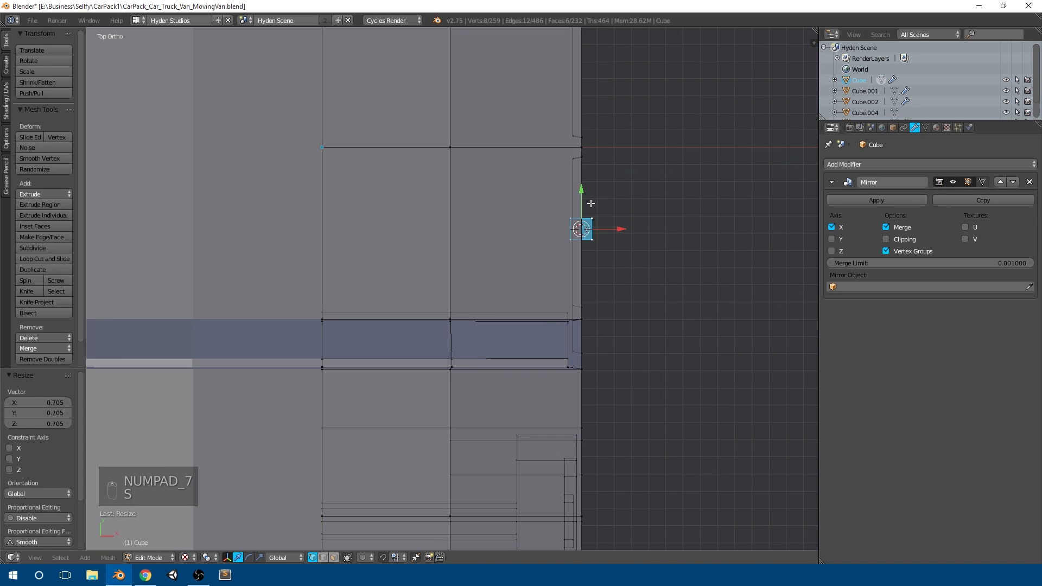
key("KP_3")
scroll(510, 255, "up", 3)
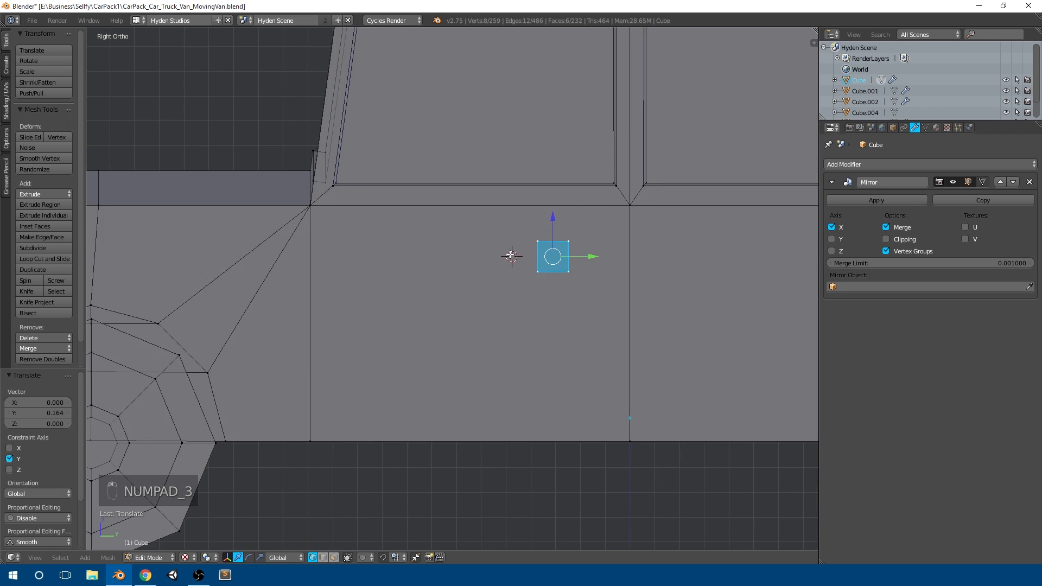
Extrude the small cube's rear-facing side along Y and shift its end face to form a tapered door handle
key("a")
key("a")
key("b")
right_click(504, 200)
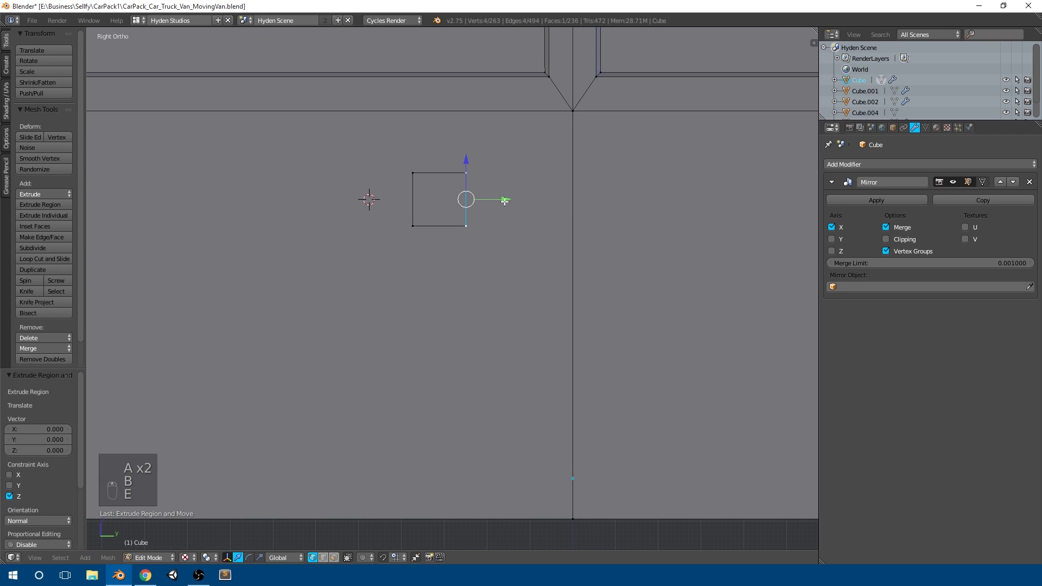
left_click(559, 200)
middle_click_drag(559, 201, 496, 363)
left_click_drag(476, 358, 446, 345)
Duplicate the whole door handle and move the copy along Y onto the rear door
key("Tab")
scroll(446, 345, "down", 2)
middle_click_drag(446, 345, 465, 363)
key("Tab")
scroll(405, 359, "up", 1)
key("a")
key("a")
key("a")
key("l")
scroll(419, 354, "down", 3)
key("shift+d")
left_click(467, 363)
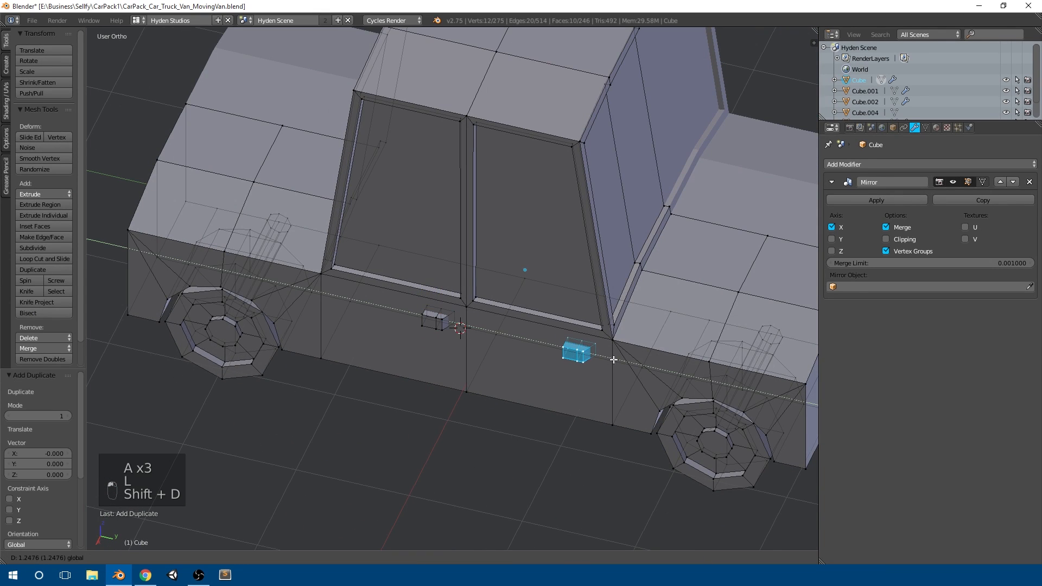
Select the entire cabin section with its doors and handles in the right view and shift it slightly along positive Y
key("Tab")
scroll(623, 358, "down", 3)
middle_click_drag(608, 367, 556, 376)
key("KP_3")
key("Tab")
scroll(621, 338, "up", 3)
left_click_drag(282, 393, 559, 52)
left_click_drag(476, 225, 497, 220)
key("Tab")
scroll(499, 242, "down", 3)
middle_click_drag(500, 242, 431, 284)
key("Tab")
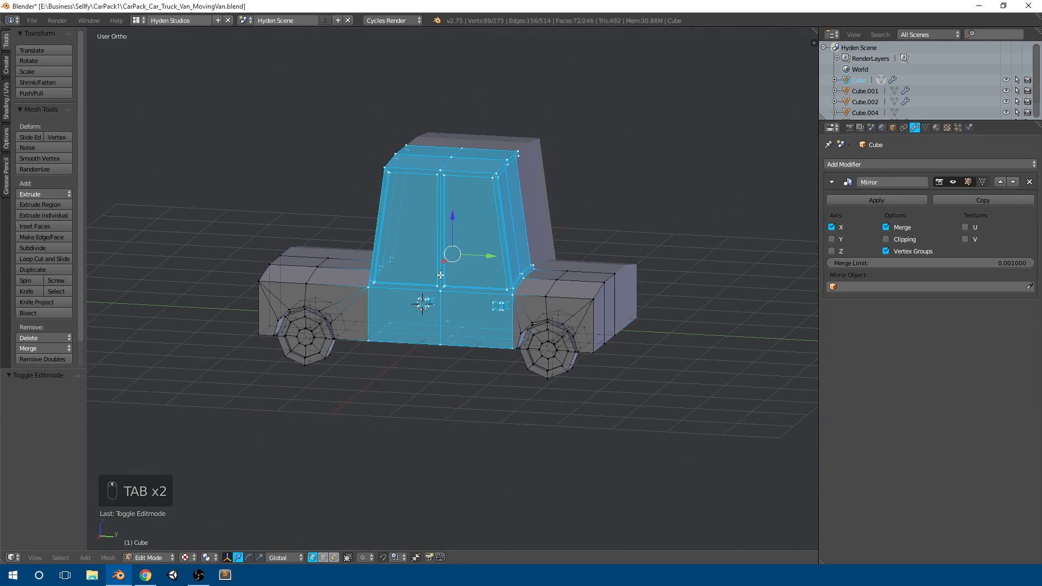
key("KP_3")
scroll(648, 339, "up", 3)
key("a")
key("a")
key("b")
left_click_drag(652, 372, 694, 217)
key("Tab")
scroll(435, 249, "down", 2)
middle_click_drag(435, 249, 472, 279)
key("Tab")
key("ctrl+z")
key("ctrl+z")
key("ctrl+z")
key("Tab")
key("Tab")
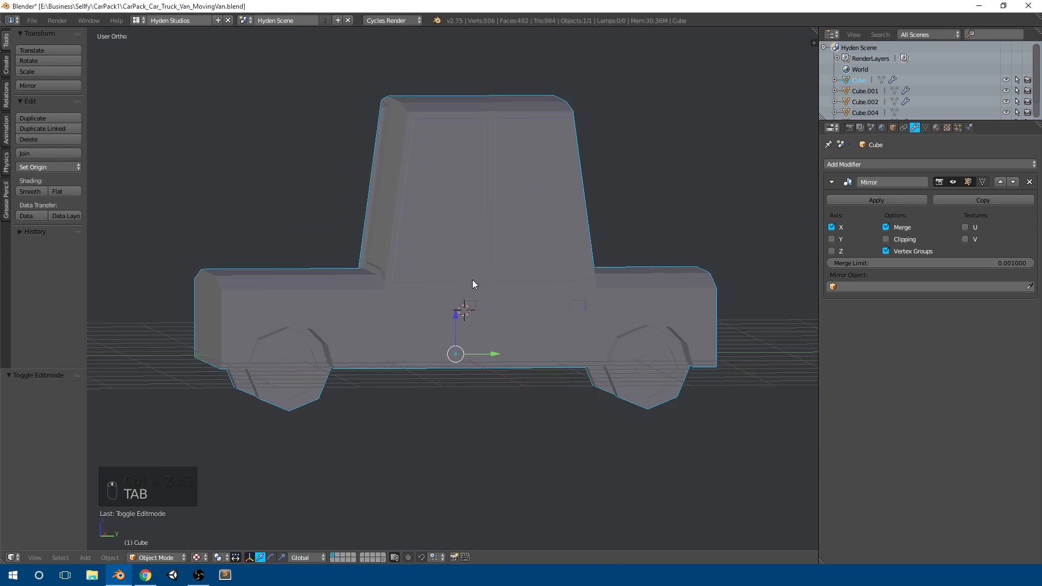
Duplicate the front door handle, placing the copy along negative Y and up at the front window's lower corner
scroll(472, 279, "up", 6)
key("l")
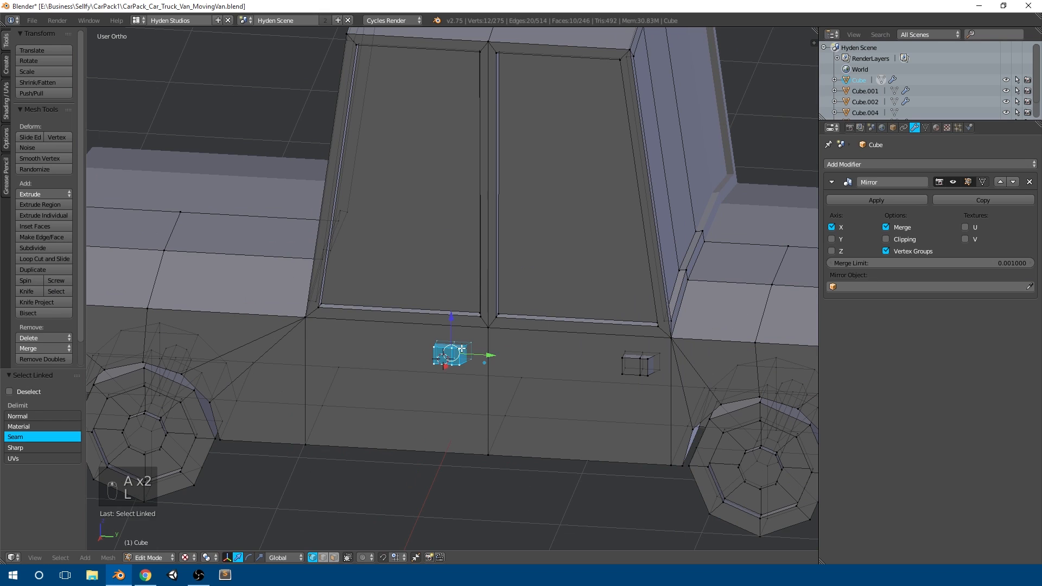
key("shift+d")
right_click(494, 370)
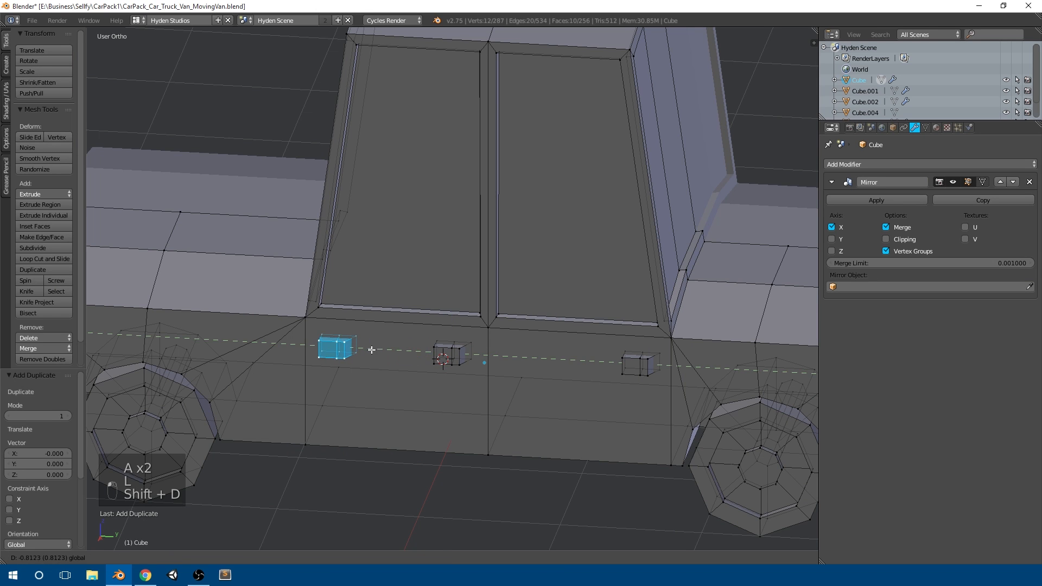
left_click_drag(371, 350, 362, 349)
left_click_drag(327, 316, 332, 276)
Rotate the copied handle -90° about Z and position it outside the window corner as a side mirror, shifting it -0.062 along Y
middle_click_drag(427, 324, 361, 343)
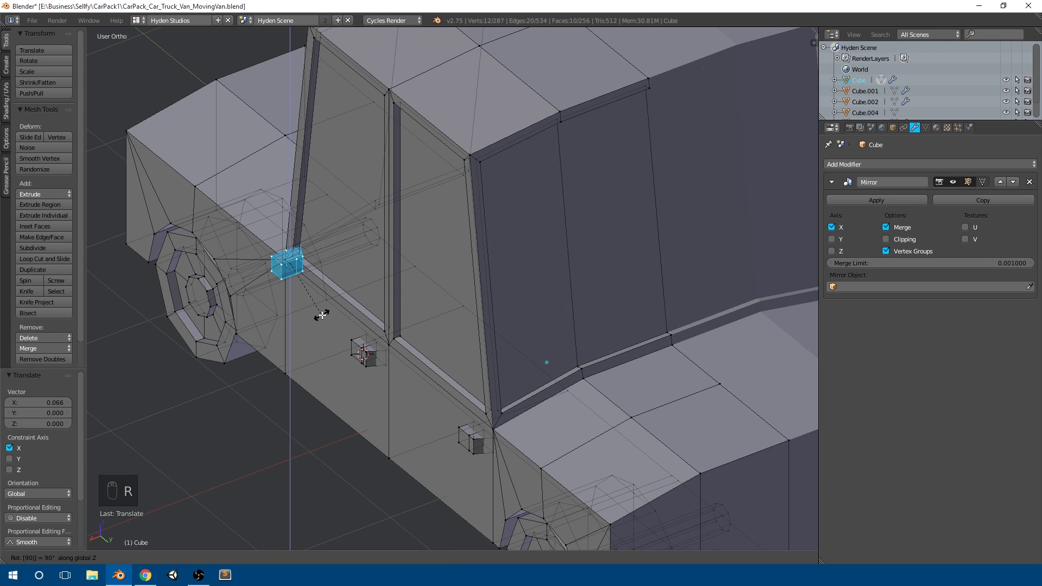
scroll(401, 330, "up", 5)
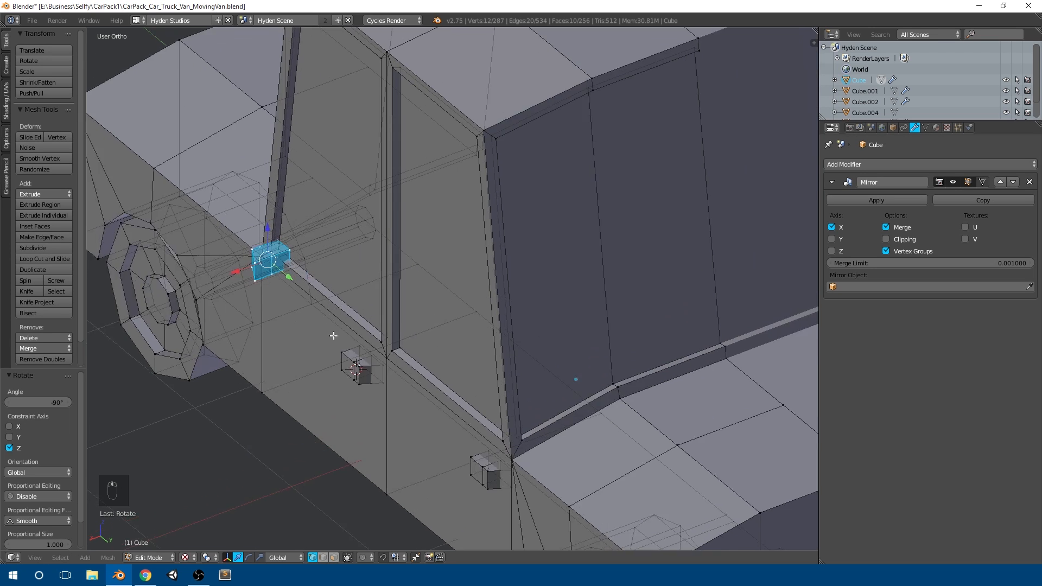
left_click_drag(219, 229, 189, 233)
middle_click_drag(301, 255, 525, 233)
middle_click_drag(586, 274, 543, 304)
left_click_drag(478, 347, 467, 354)
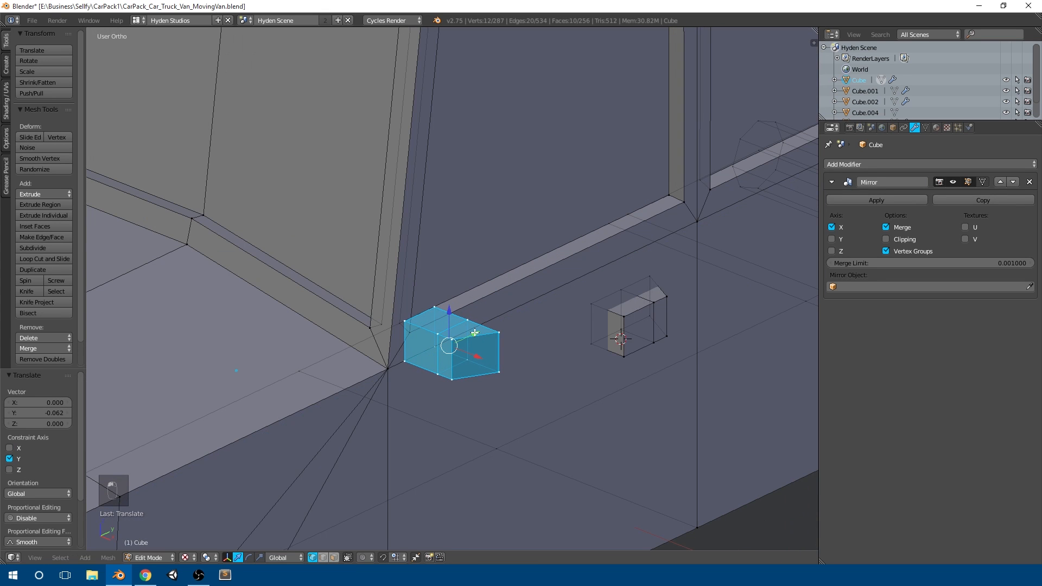
key("KP_1")
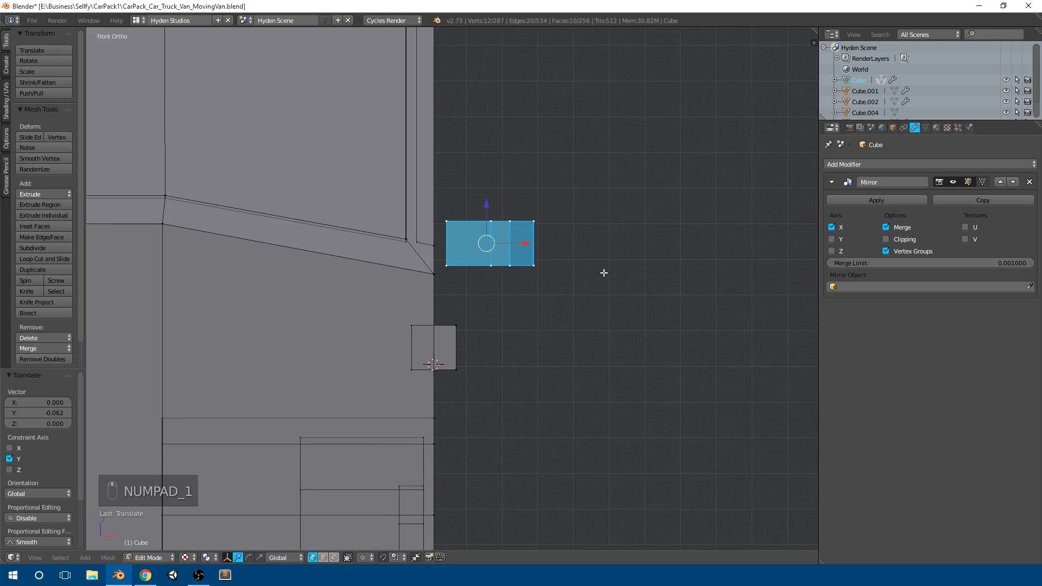
key("Tab")
scroll(585, 272, "down", 4)
middle_click_drag(470, 318, 407, 321)
scroll(477, 314, "up", 2)
Extrude the side mirror's inner underside face scaled by 0.625, and extrude it downwards by 0.059
key("Tab")
scroll(452, 315, "up", 4)
key("a")
key("a")
key("a")
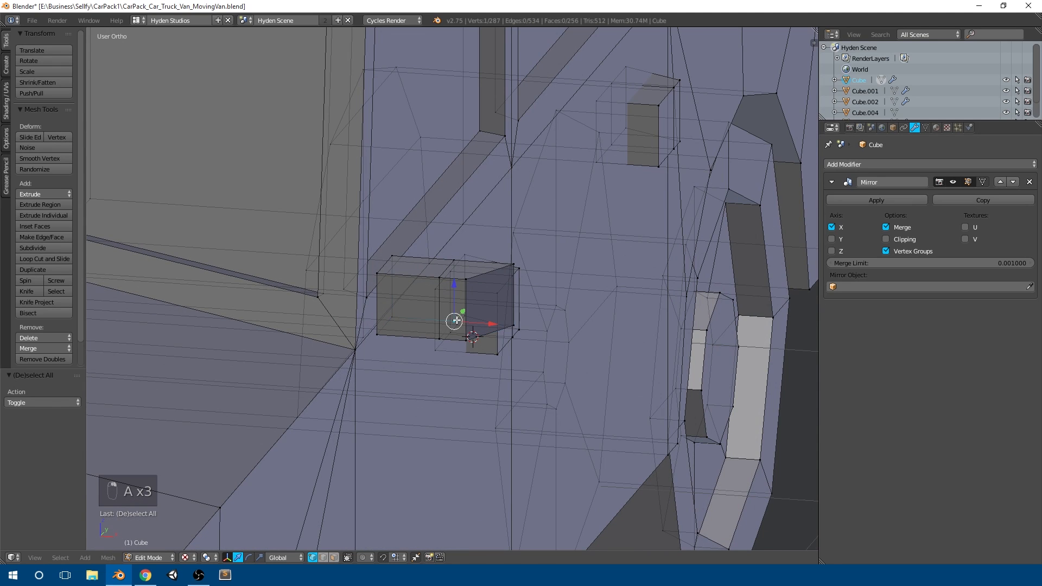
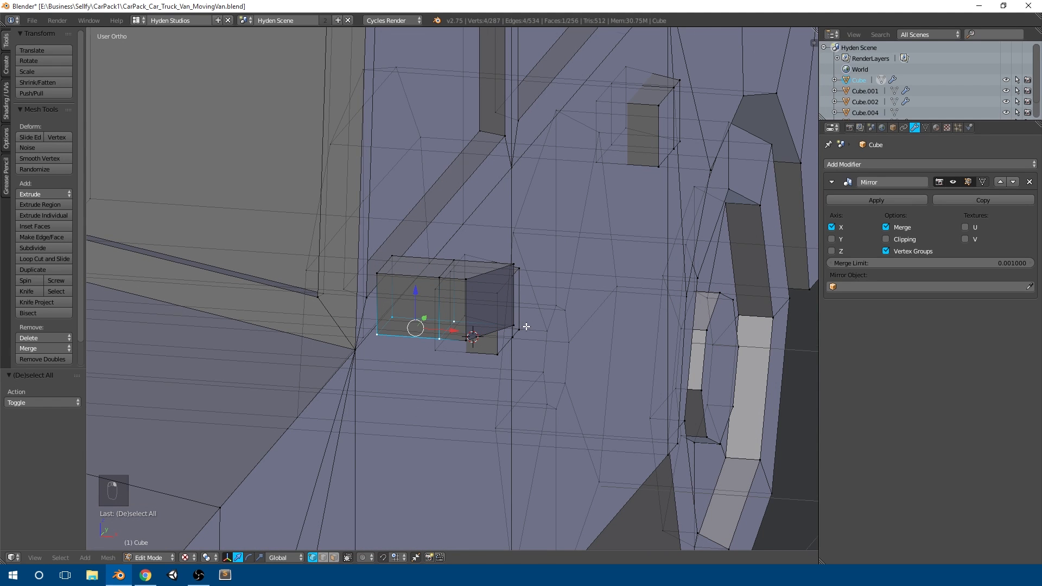
middle_click_drag(526, 327, 521, 268)
key("e")
key("s")
left_click(551, 242)
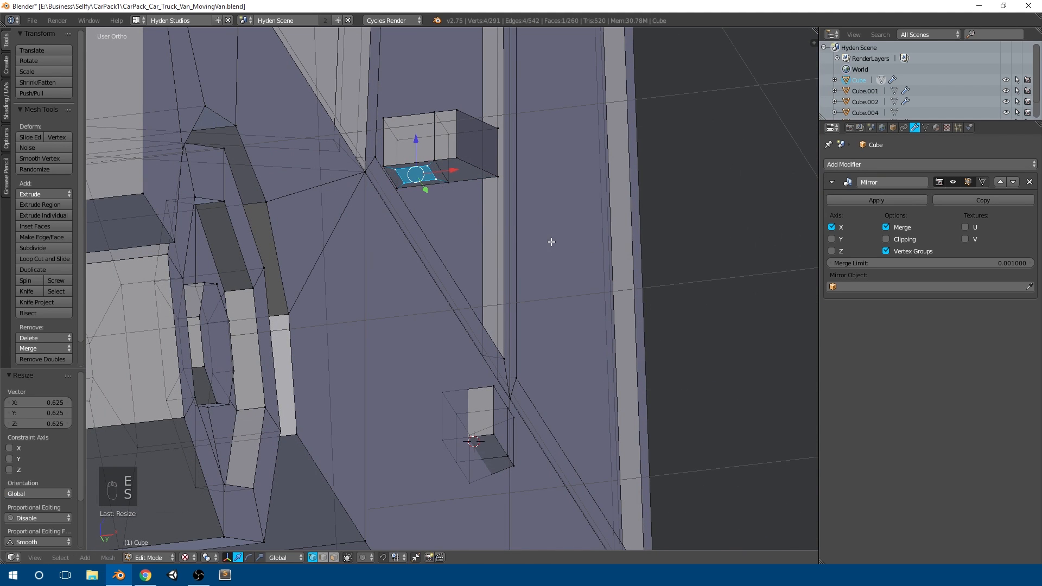
key("e")
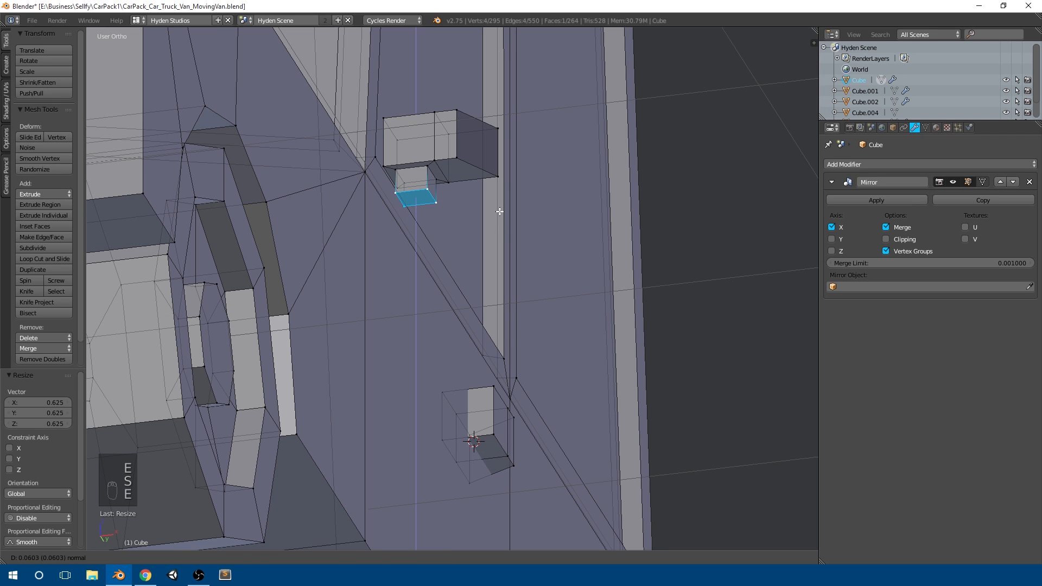
left_click(499, 212)
Rotate and move the extruded end face in the front view so that it forms an angled mirror arm reaching the body
key("KP_1")
key("r")
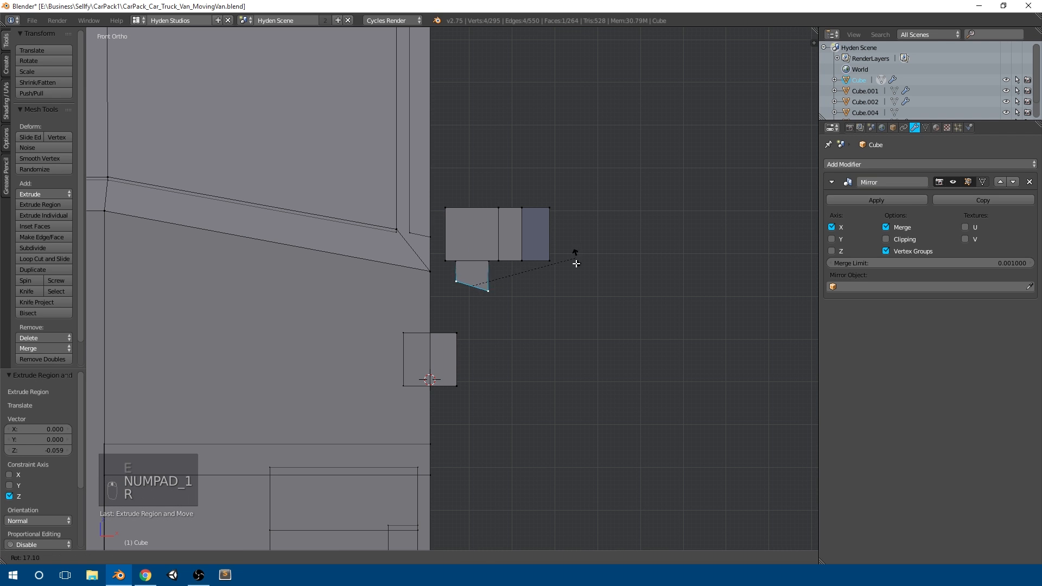
left_click(537, 316)
key("g")
left_click(489, 315)
key("r")
left_click(544, 314)
key("g")
left_click(536, 317)
key("Tab")
middle_click_drag(568, 266, 608, 305)
scroll(510, 310, "down", 5)
middle_click_drag(609, 305, 501, 304, "shift")
Try a horizontal loop cut around the lower body, slid down towards the underside, and undo it
key("Tab")
scroll(584, 298, "up", 2)
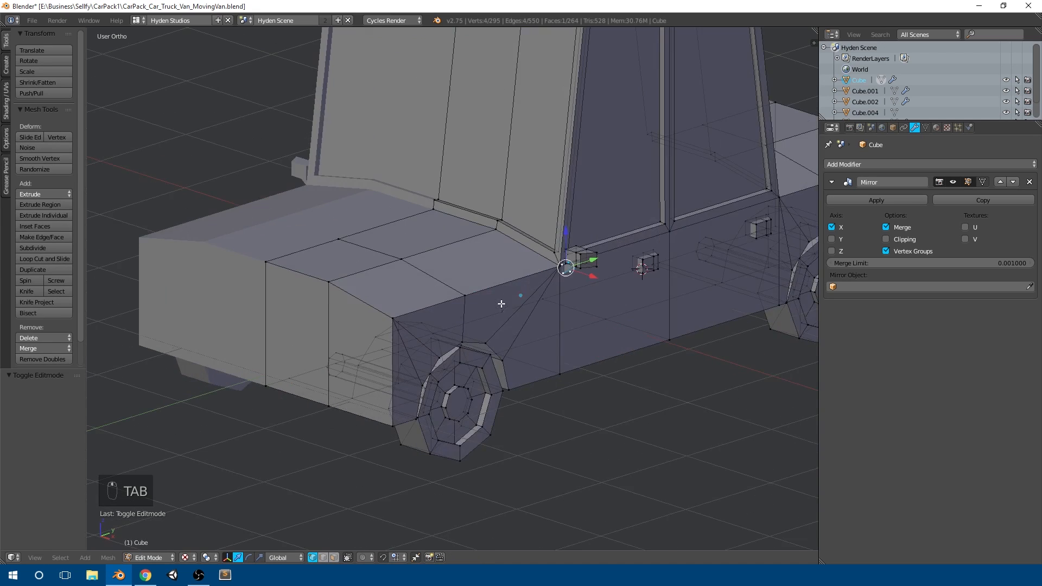
key("a")
scroll(548, 234, "down", 4)
key("a")
key("a")
scroll(507, 300, "up", 4)
key("ctrl+r")
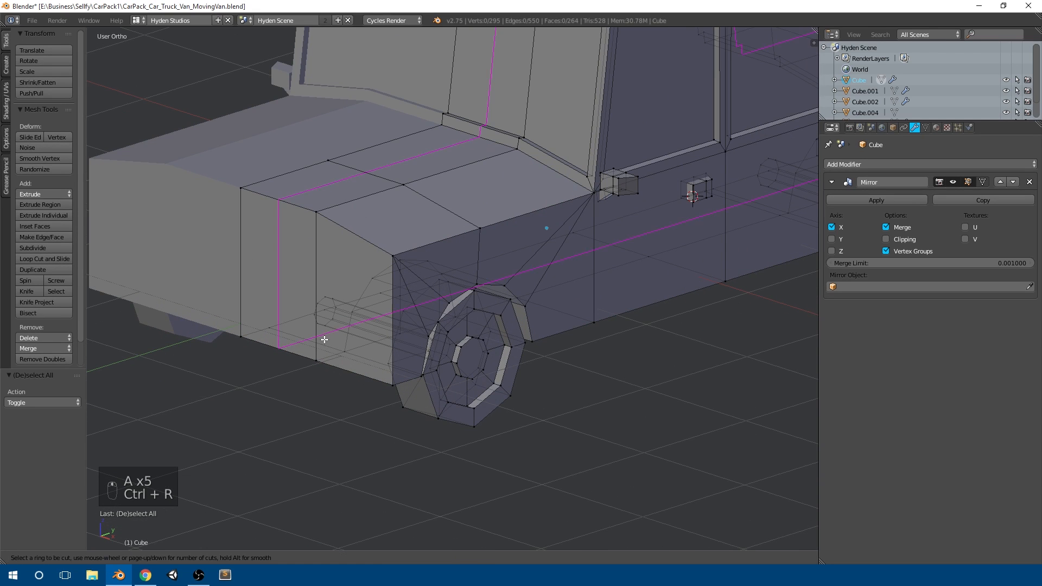
left_click(224, 322)
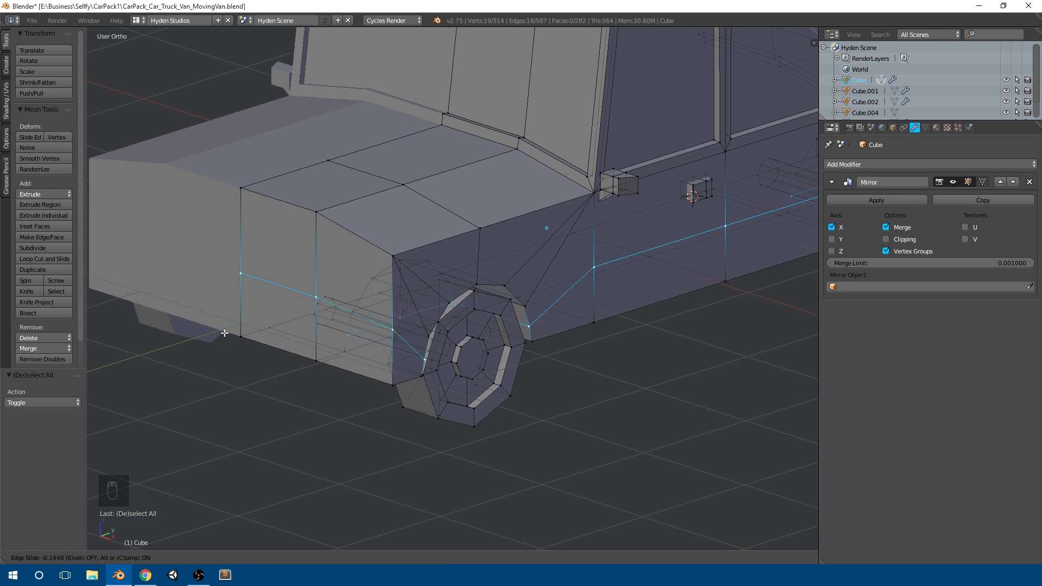
left_click(217, 381)
middle_click_drag(462, 353, 421, 337)
scroll(504, 342, "down", 2)
scroll(525, 335, "up", 5)
key("ctrl+z")
Add a cube at the centre of the car's front end in the front view and scale it to about 0.2
scroll(418, 343, "down", 2)
key("KP_1")
scroll(448, 291, "up", 4)
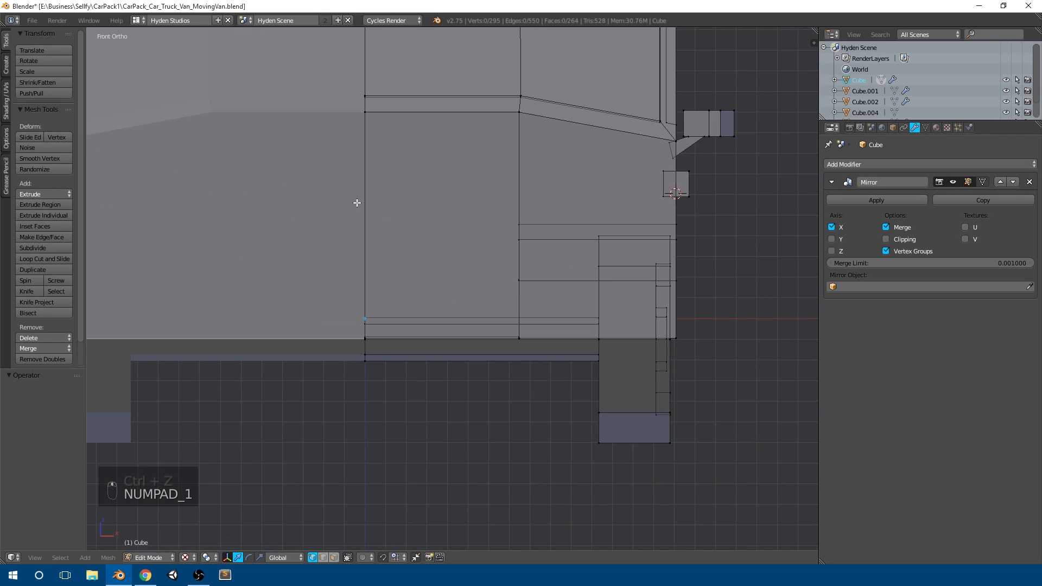
key("shift+a")
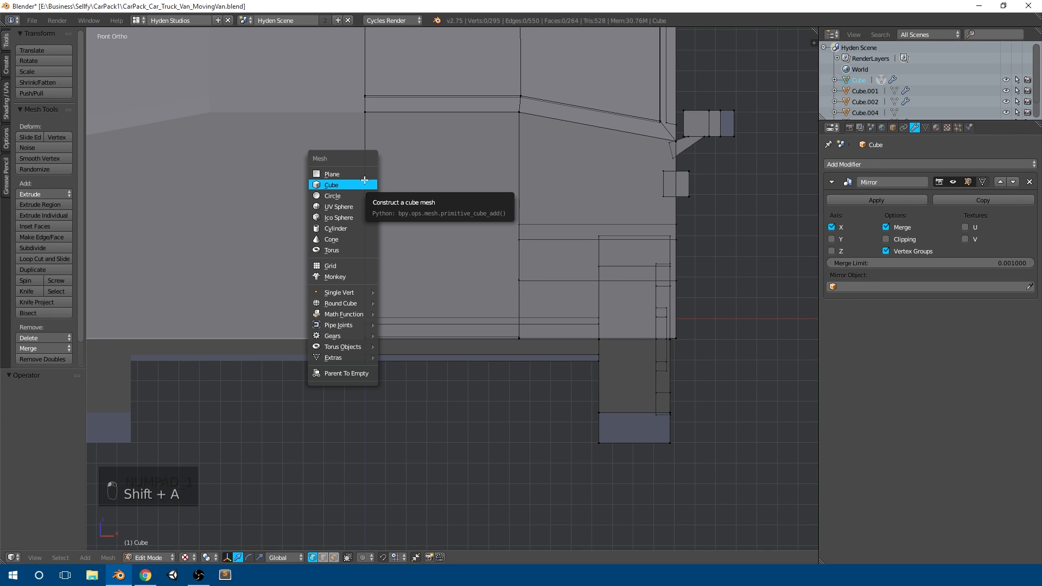
left_click(351, 183)
scroll(413, 233, "down", 3)
key("s")
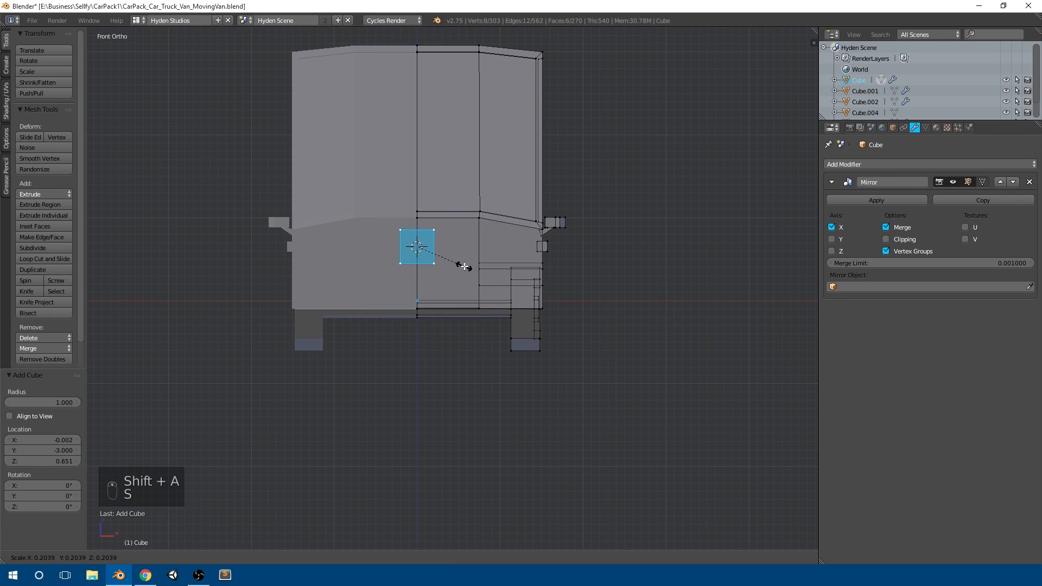
left_click(459, 265)
Enable Clipping on the Mirror modifier and position the front cube along X with its inner side on the centre line
scroll(459, 266, "up", 2)
left_click_drag(420, 215, 456, 217)
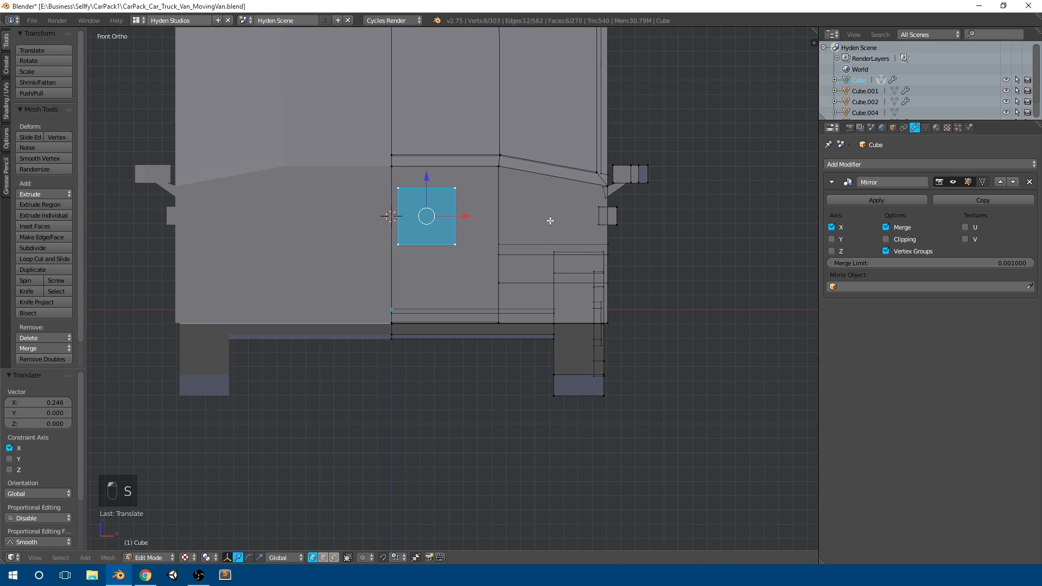
left_click(903, 240)
scroll(438, 239, "up", 2)
middle_click_drag(458, 189, 487, 232, "shift")
Stretch the cube outwards 0.791 along X, scale it down into a thin horizontal bar and raise it on the front end
left_click_drag(487, 232, 489, 232)
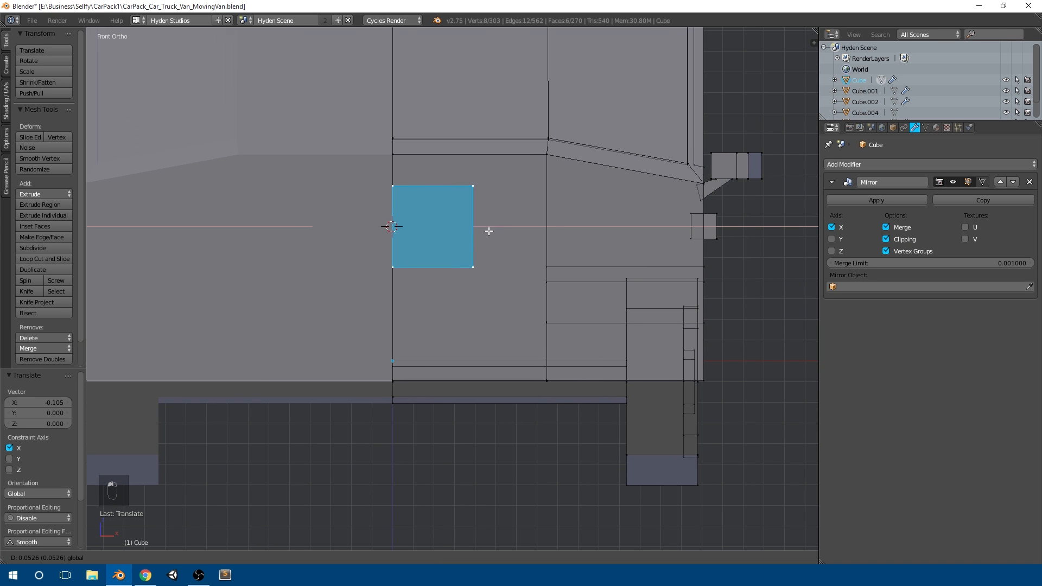
left_click(634, 228)
key("s")
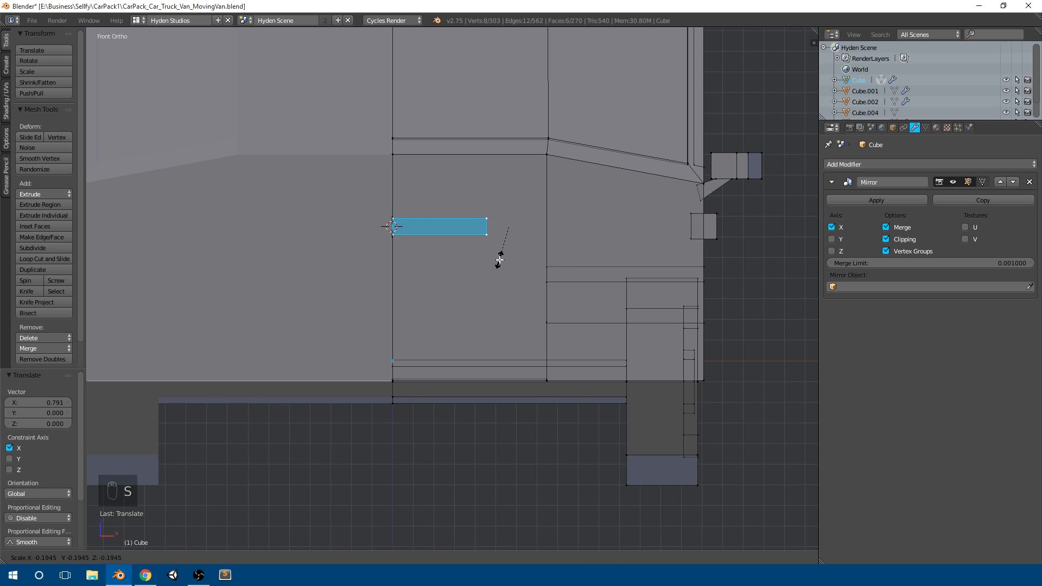
left_click(526, 247)
left_click_drag(459, 193, 459, 173)
Delete the bar's inner end face on the mirror plane
key("a")
key("b")
left_click_drag(378, 224, 409, 189)
key("x")
left_click(415, 214)
Lengthen the bar in the front view by moving its outer end outwards along X
left_click_drag(540, 180, 537, 181)
middle_click_drag(537, 182, 450, 226)
key("KP_1")
left_click_drag(495, 222, 568, 214)
key("a")
key("a")
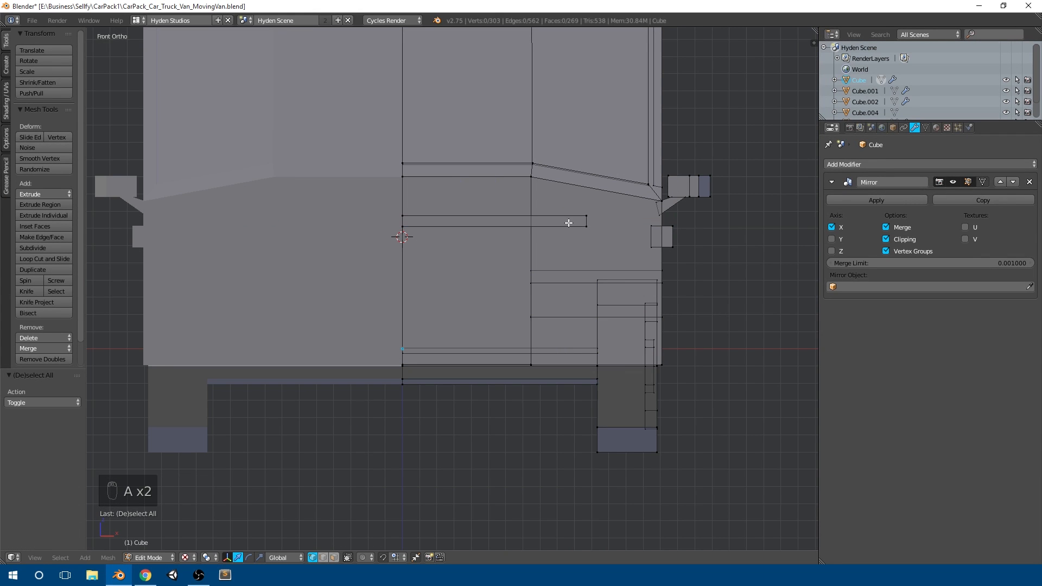
Add a vertical loop cut near the bar's outer end, leaving a roughly square end segment
key("ctrl+r")
left_click(647, 219)
key("a")
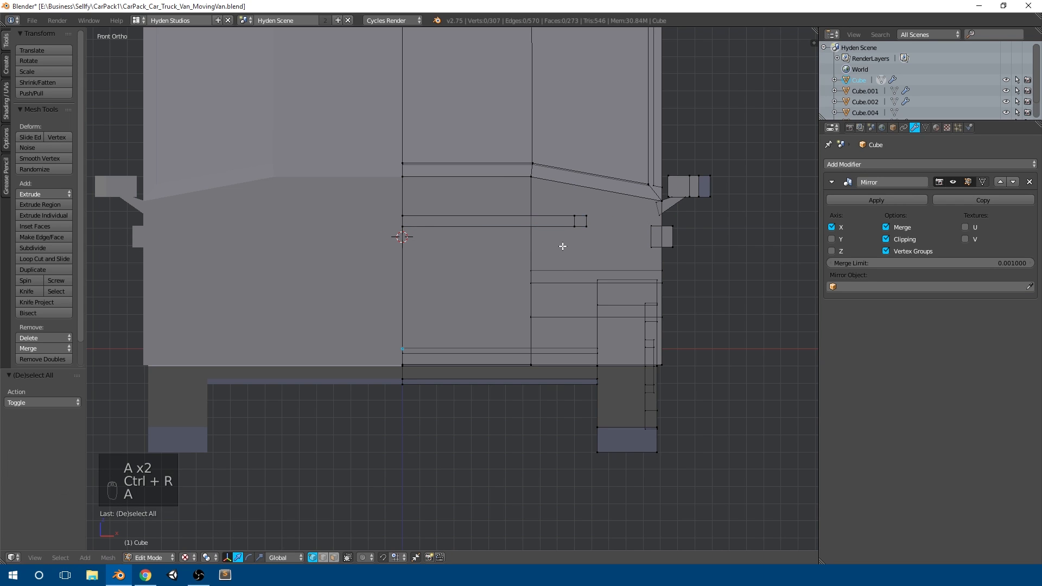
Extrude the end segment's underside downwards six times in alternating long and short lengths, from 0.136 first to 0.082 last, forming the grille post
left_click_drag(606, 223, 606, 224)
key("e")
left_click(605, 247)
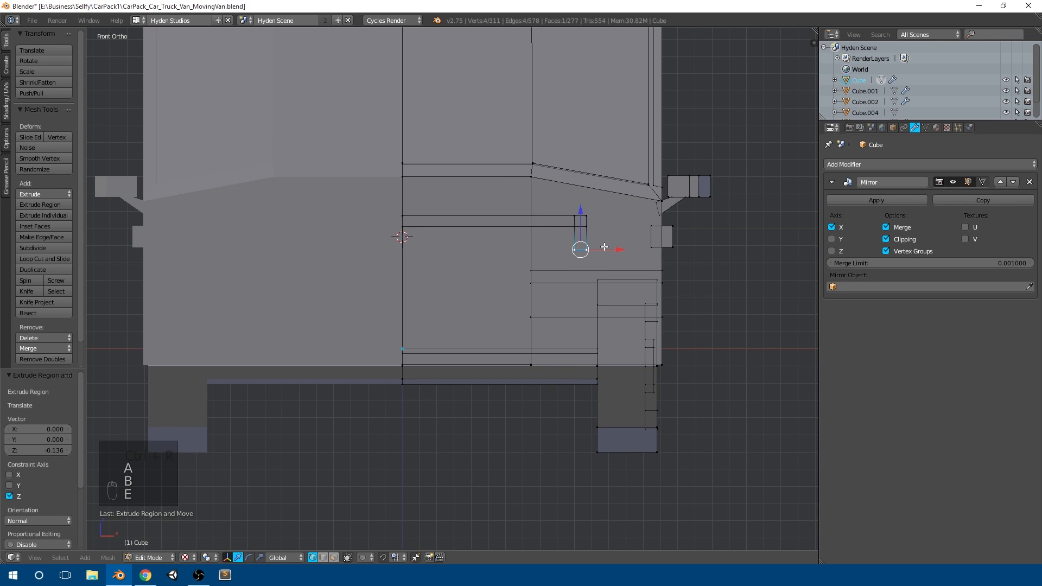
key("e")
left_click(601, 261)
key("e")
left_click(598, 291)
key("e")
left_click(599, 304)
key("e")
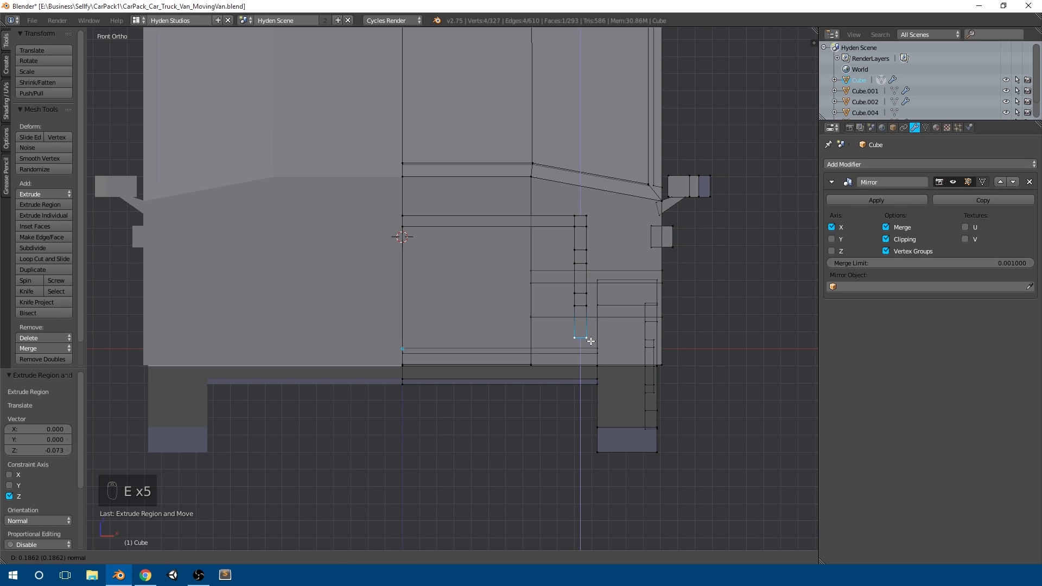
left_click(591, 341)
key("e")
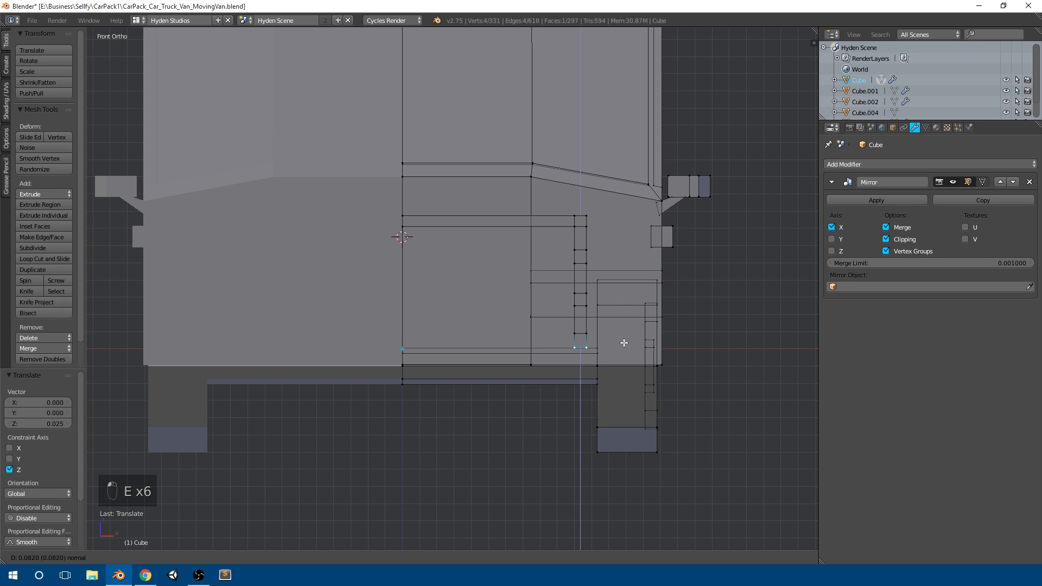
left_click(623, 343)
Extrude the inner faces of the post's three short segments 1.182 along X towards the centre line as grille bars
middle_click_drag(612, 337, 469, 466)
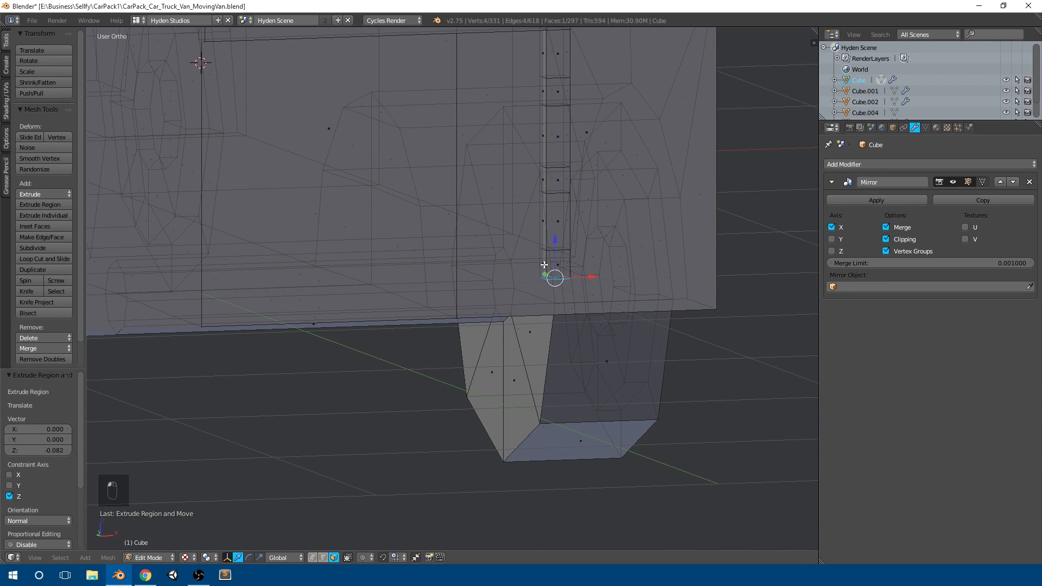
middle_click_drag(545, 172, 565, 234, "shift")
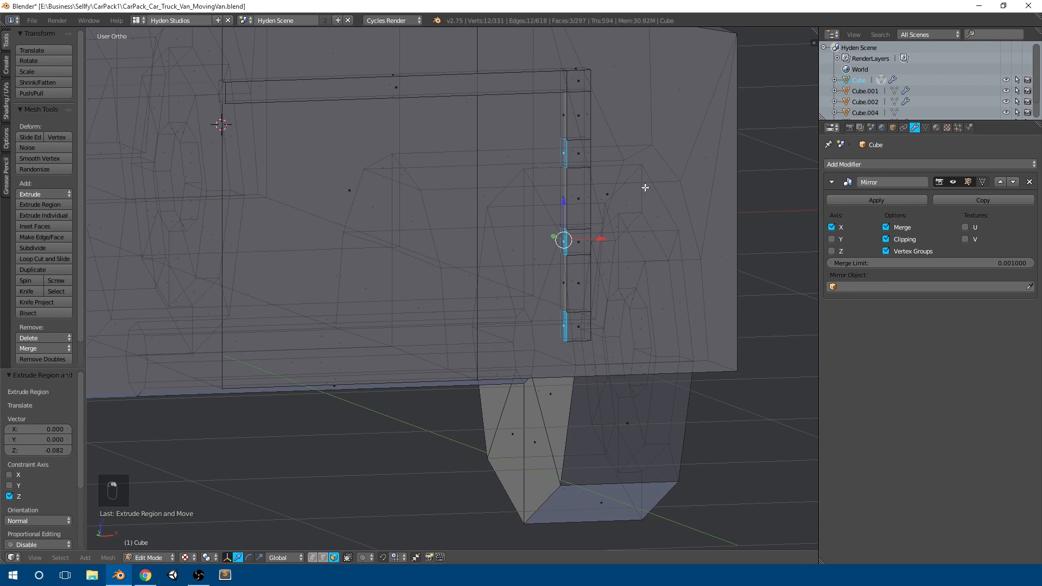
key("KP_1")
key("e")
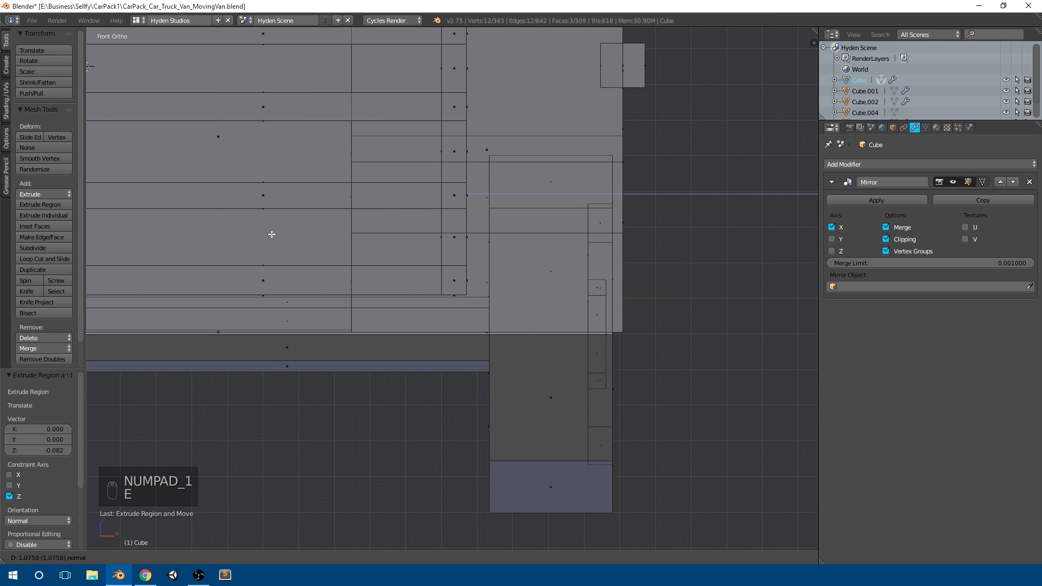
left_click(237, 234)
Delete the end faces of the three extruded grille bars at the centre line
scroll(275, 233, "down", 4)
middle_click_drag(365, 248, 461, 249, "shift")
scroll(471, 237, "up", 2)
key("x")
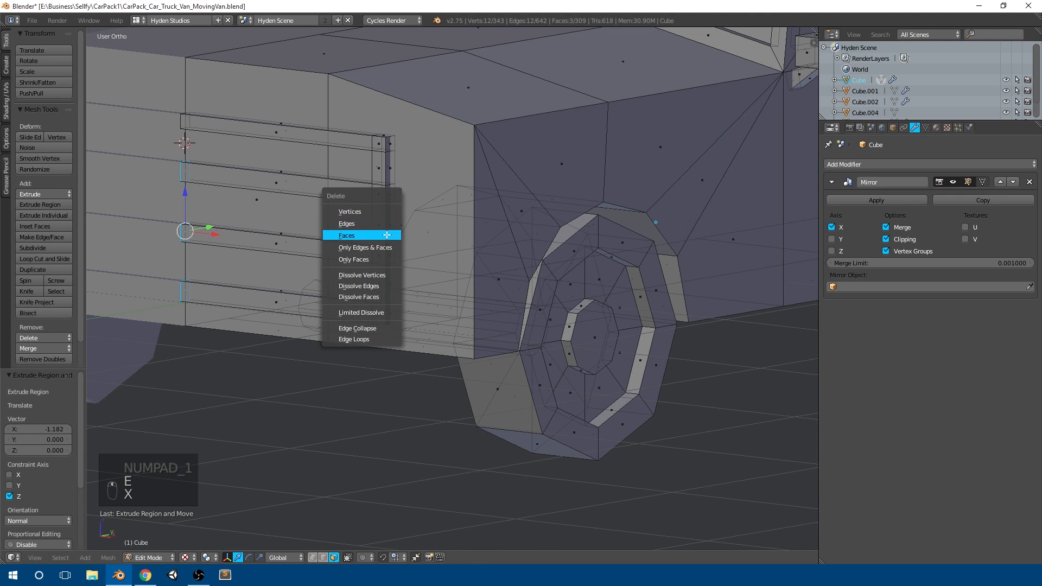
left_click(387, 234)
Examine the front grille of the finished taxi model on another layer as a reference for the new grille
key("Tab")
scroll(450, 234, "down", 5)
middle_click_drag(499, 237, 416, 507)
left_click(378, 559)
scroll(497, 370, "down", 2)
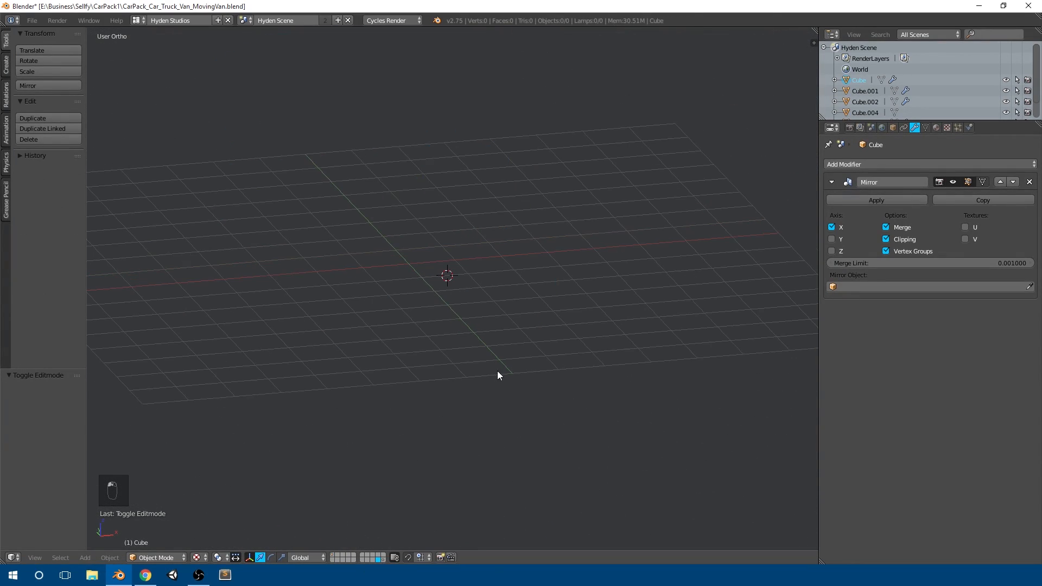
left_click(383, 560)
scroll(481, 331, "up", 8)
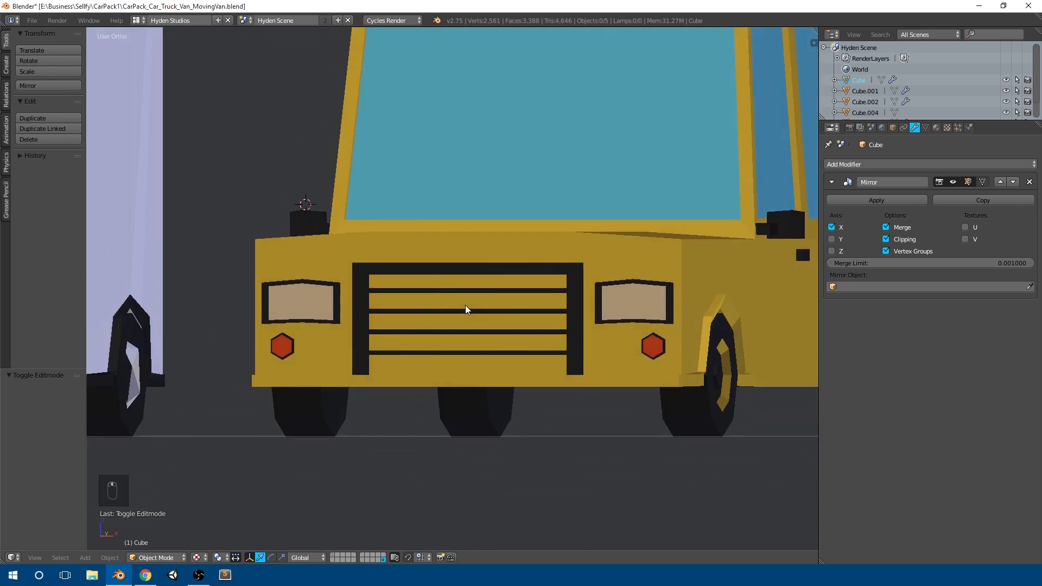
middle_click_drag(466, 310, 598, 275)
scroll(430, 313, "down", 3)
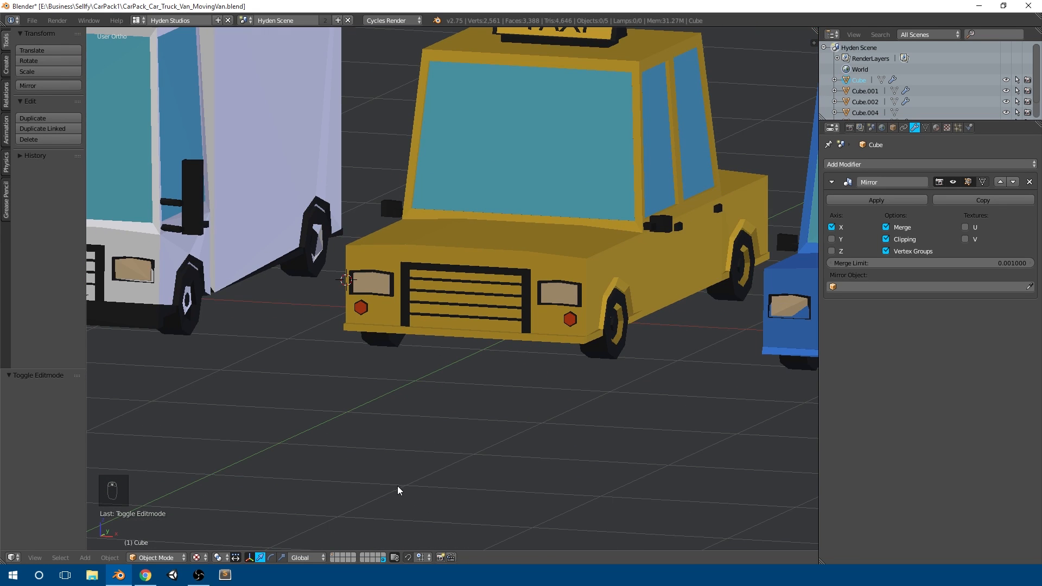
scroll(484, 320, "up", 5)
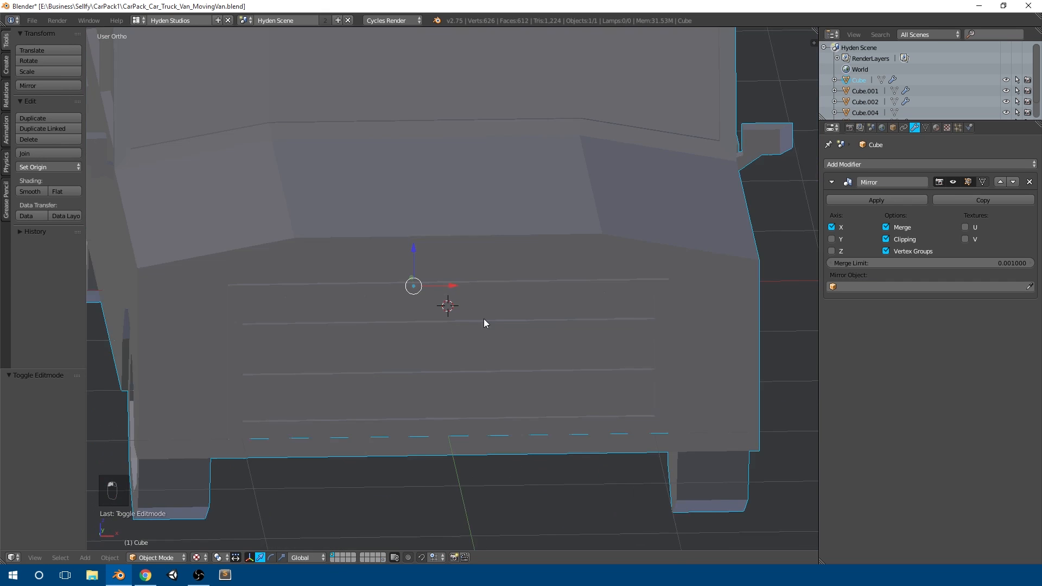
Select the two middle grille bars in the front view and scale them down along Z to make them thinner
key("Tab")
key("KP_1")
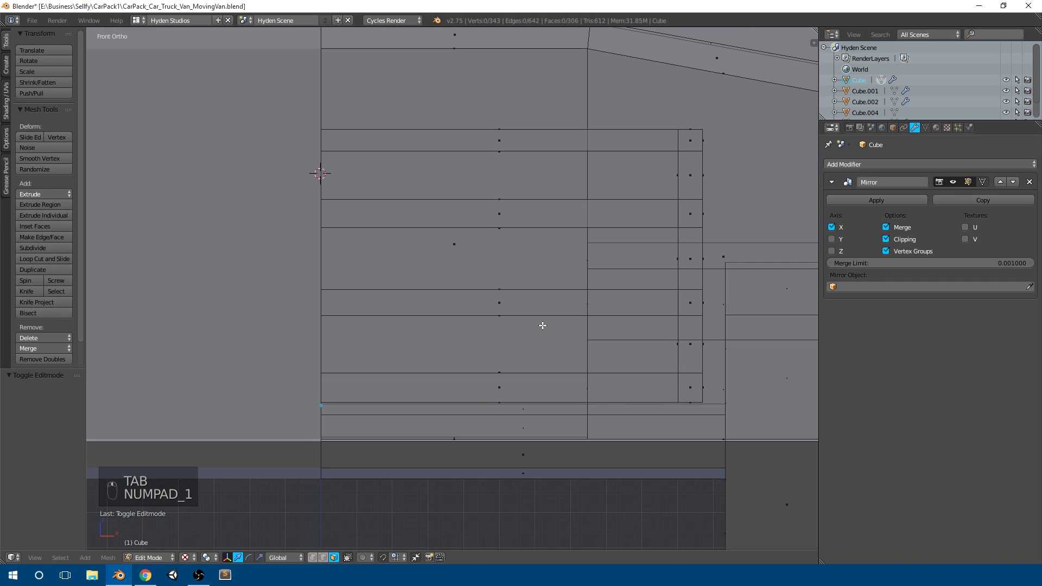
key("a")
key("a")
key("a")
key("a")
key("b")
left_click_drag(287, 235, 745, 194)
left_click_drag(739, 276, 739, 277)
key("s")
key("z")
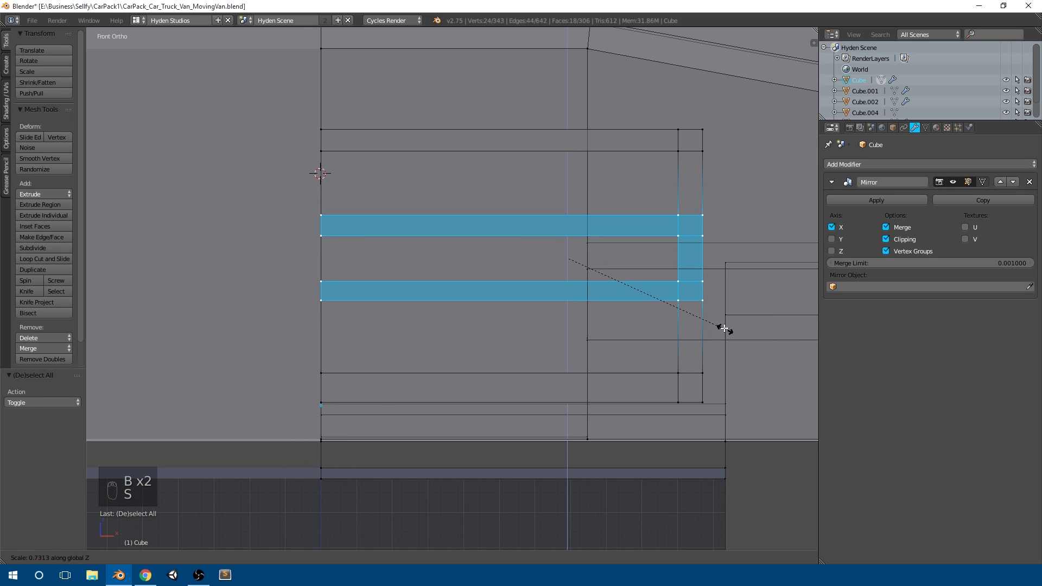
left_click(673, 298)
Respace the two middle grille bars, moving the upper one up and the lower one down by 0.082
key("a")
key("b")
left_click_drag(298, 247, 673, 202)
left_click_drag(682, 245, 719, 217)
left_click_drag(567, 203, 569, 182)
key("a")
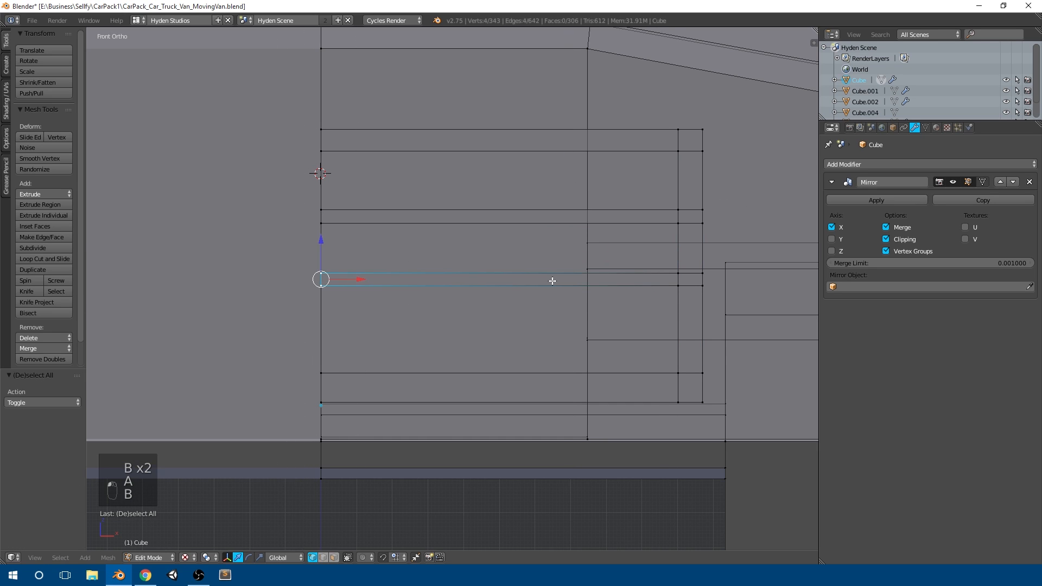
left_click_drag(701, 270, 703, 269)
left_click_drag(572, 242, 567, 271)
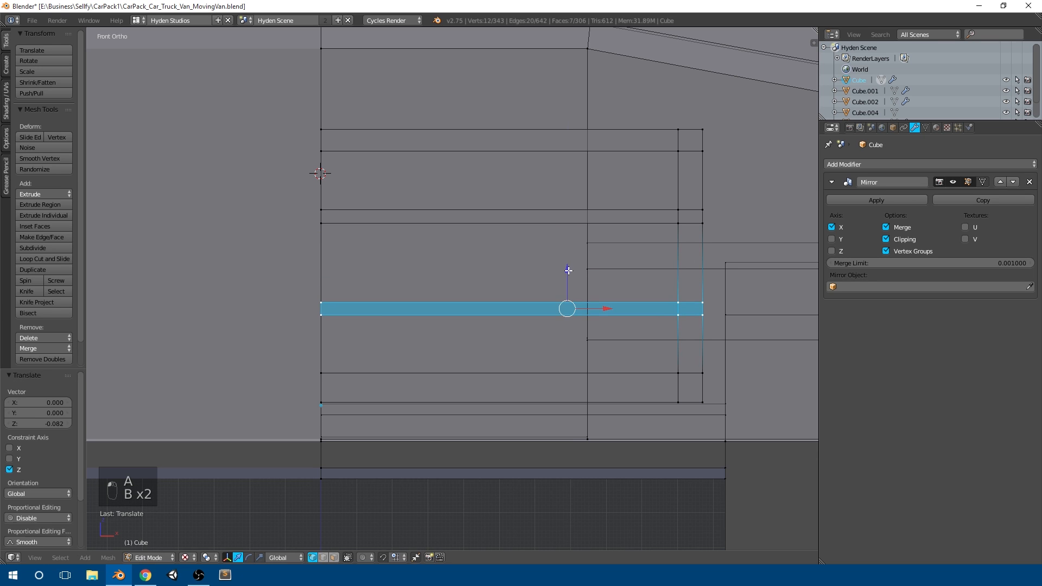
Narrow the grille by moving its whole outer post inwards along X in the front view
key("Tab")
middle_click_drag(644, 276, 445, 308)
key("Tab")
key("KP_1")
scroll(500, 291, "up", 4)
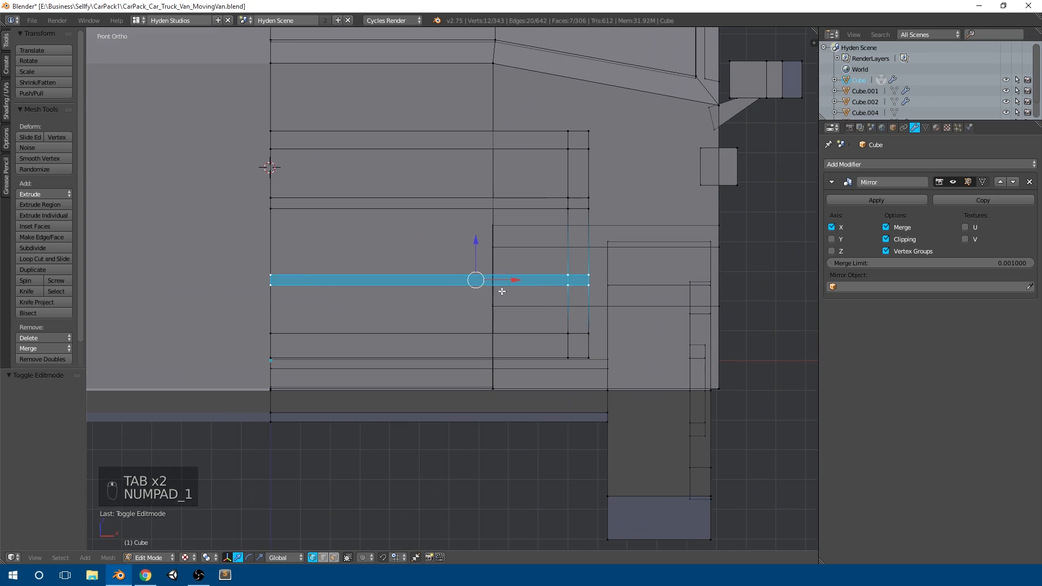
key("a")
key("a")
key("b")
left_click_drag(597, 180, 600, 124)
left_click_drag(608, 250, 563, 246)
key("Tab")
scroll(564, 246, "down", 4)
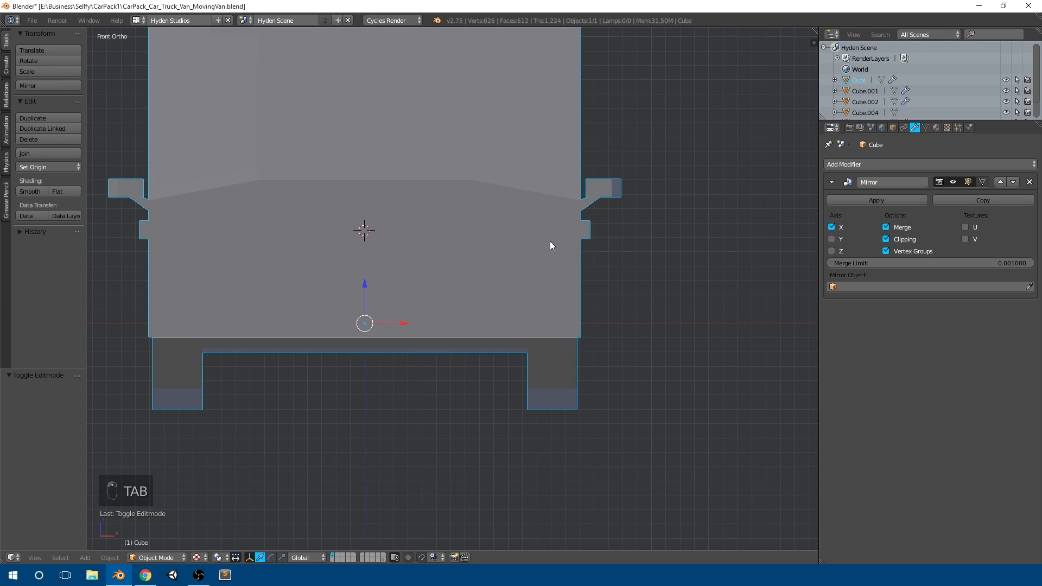
Add a cube beside the grille at about X 1.141, Z 0.401, and scale it by 0.132 and down again to headlight size
key("Tab")
scroll(508, 260, "up", 3)
key("a")
key("a")
key("a")
scroll(484, 247, "up", 2)
key("shift+a")
left_click(478, 233)
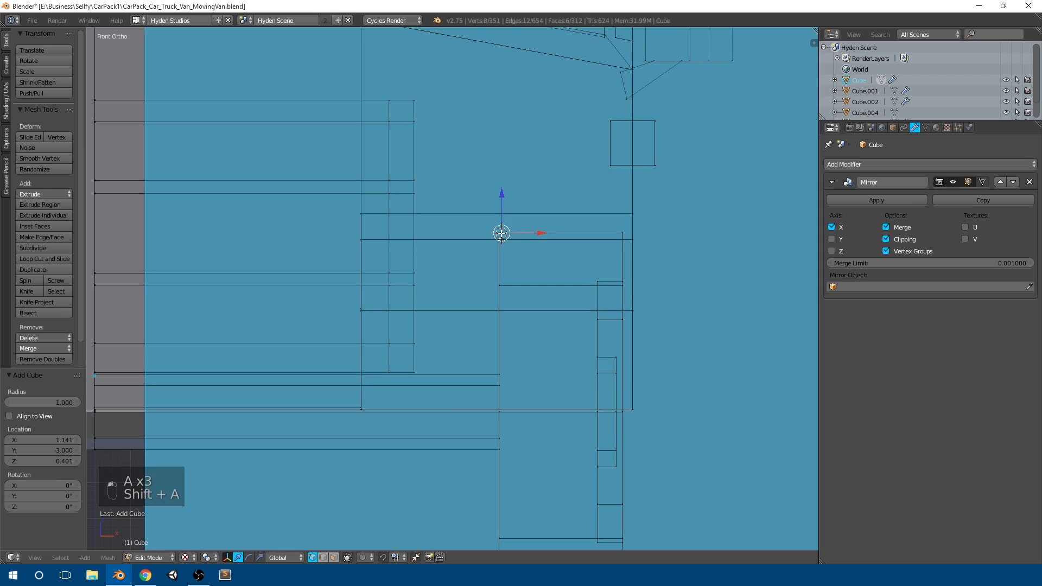
key("s")
left_click(479, 297)
scroll(532, 295, "up", 4)
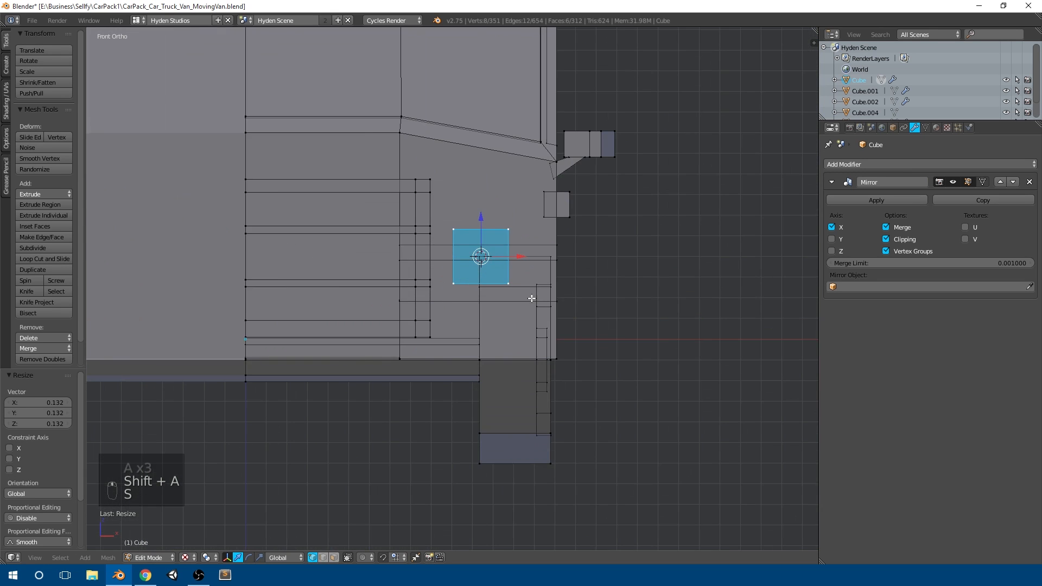
key("s")
left_click(512, 268)
Try to extrude the headlight cube's outer side face outwards along X, and undo it
key("a")
key("e")
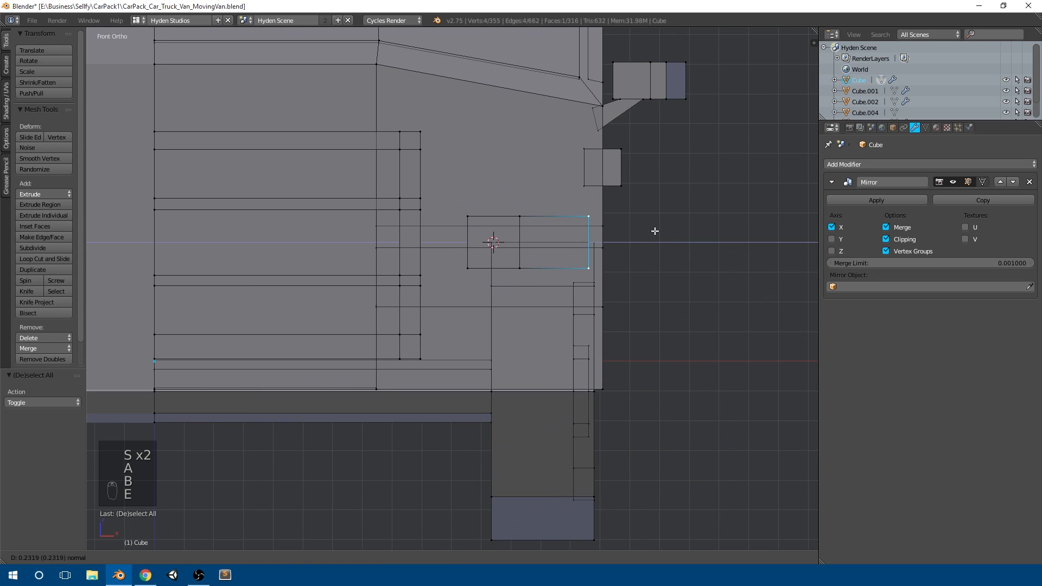
left_click(633, 235)
key("ctrl+z")
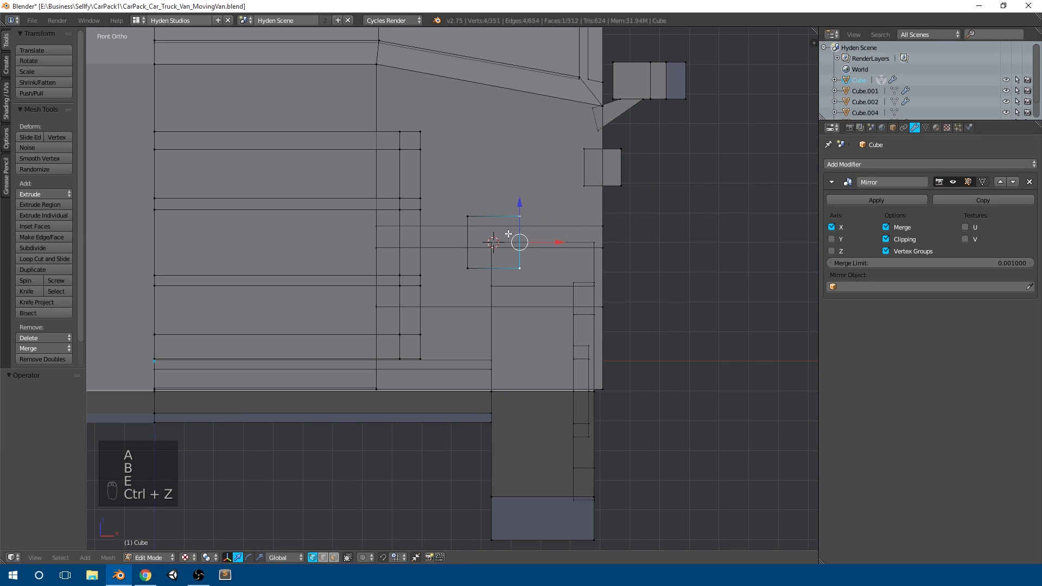
Add a centred vertical loop cut through the headlight cube
key("ctrl+r")
left_click(501, 213)
right_click(502, 214)
scroll(479, 271, "up", 3)
key("a")
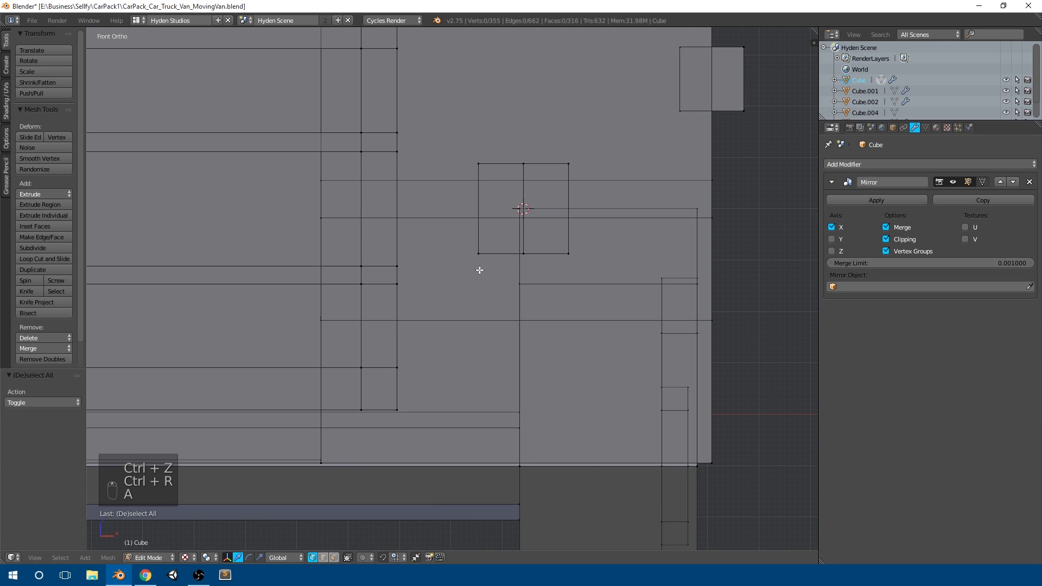
Select the whole headlight block, widen it to about double along X and move it slightly outwards and up
key("b")
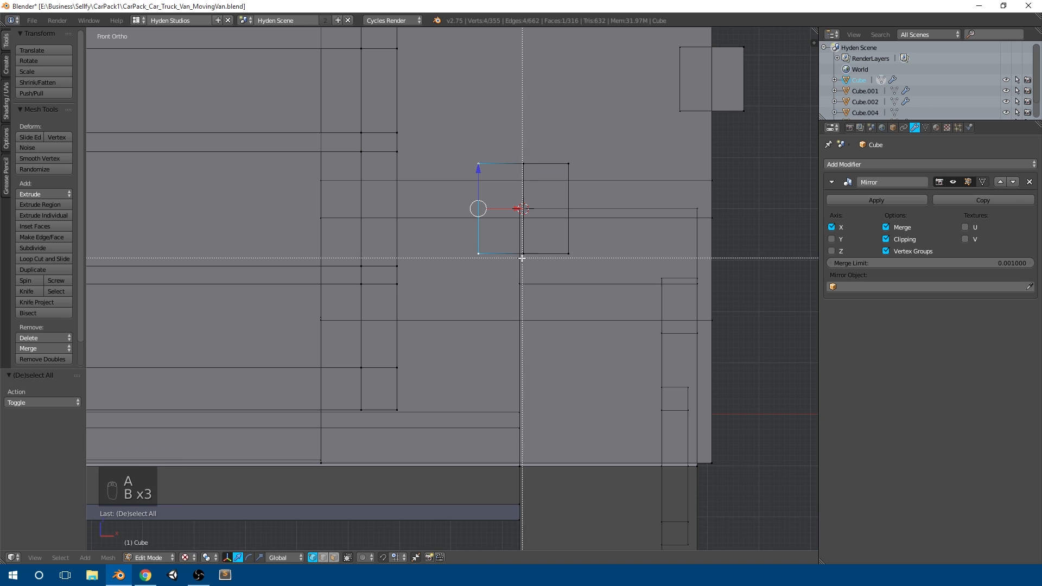
key("b")
left_click_drag(507, 161, 590, 171)
scroll(591, 170, "down", 3)
scroll(549, 239, "up", 2)
middle_click_drag(551, 214, 502, 244, "shift")
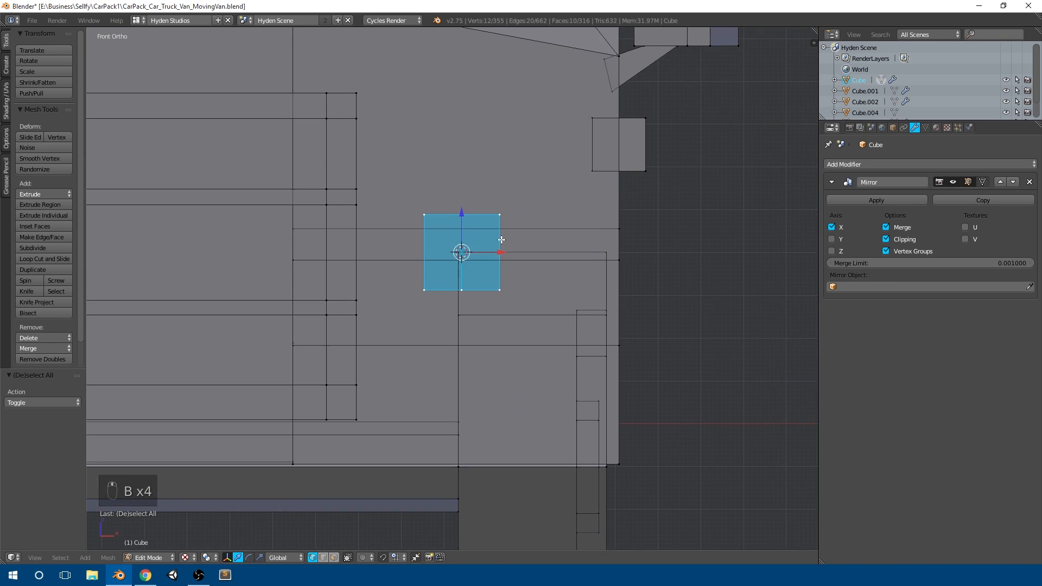
scroll(520, 179, "up", 5)
key("a")
key("l")
scroll(543, 126, "down", 3)
key("s")
key("x")
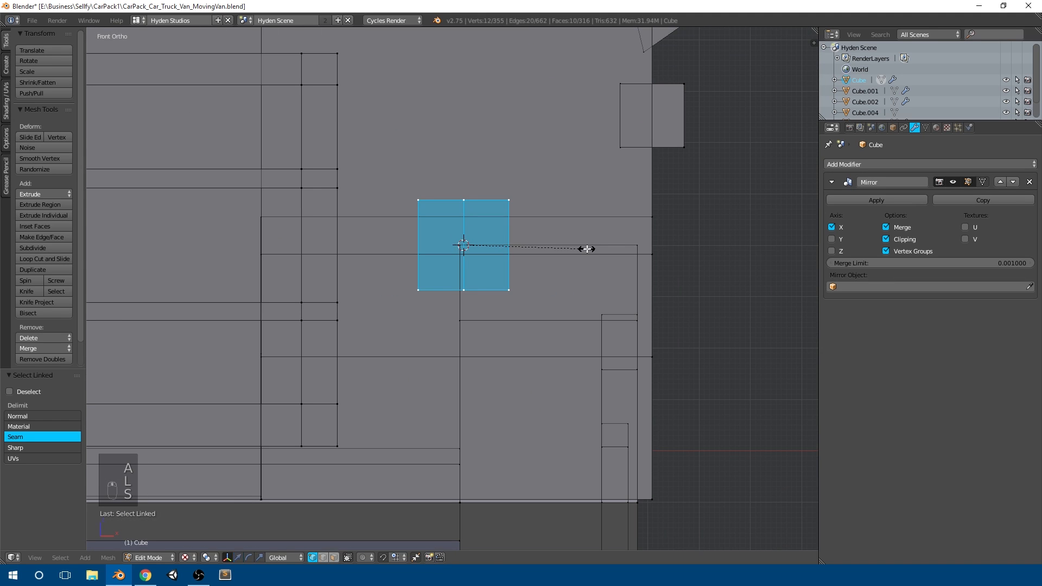
left_click(709, 260)
left_click_drag(466, 207, 467, 194)
Raise the headlight block's top middle vertices and lower its bottom middle vertices to form a six-sided outline
scroll(525, 237, "down", 2)
left_click_drag(503, 233, 486, 128)
scroll(522, 234, "up", 2)
key("a")
key("b")
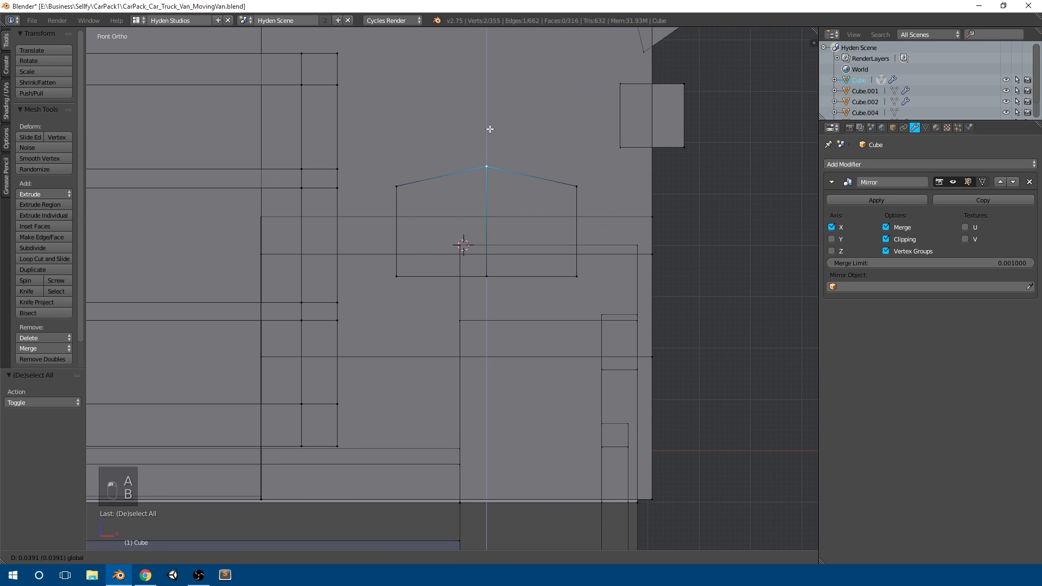
key("b")
key("a")
key("g")
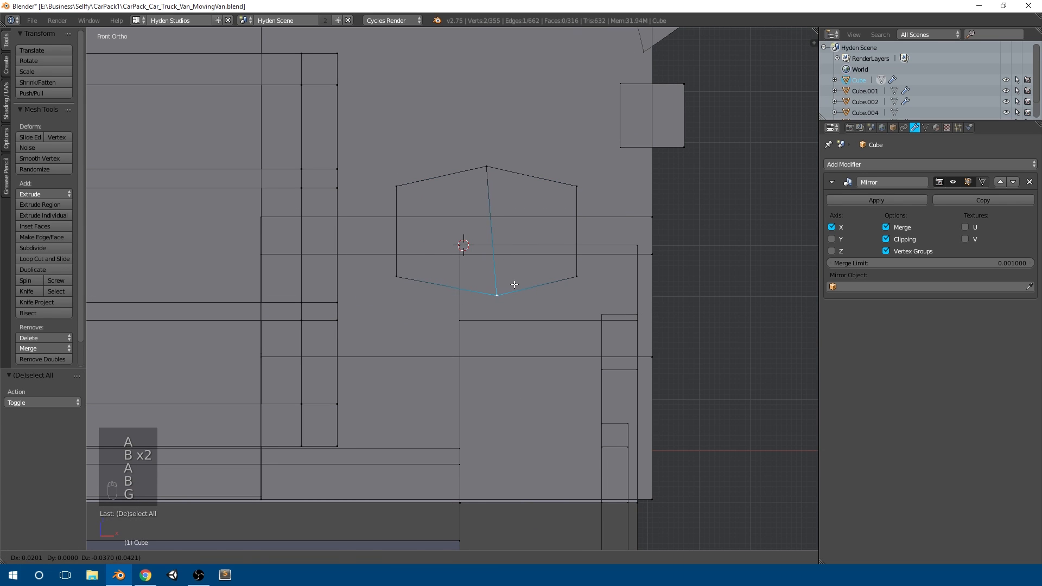
left_click(516, 287)
Select the headlight block's two front faces and inset them by extruding in place and scaling to about 0.8
scroll(514, 282, "down", 5)
middle_click_drag(512, 280, 498, 257)
scroll(498, 257, "up", 3)
scroll(498, 256, "up", 3)
key("a")
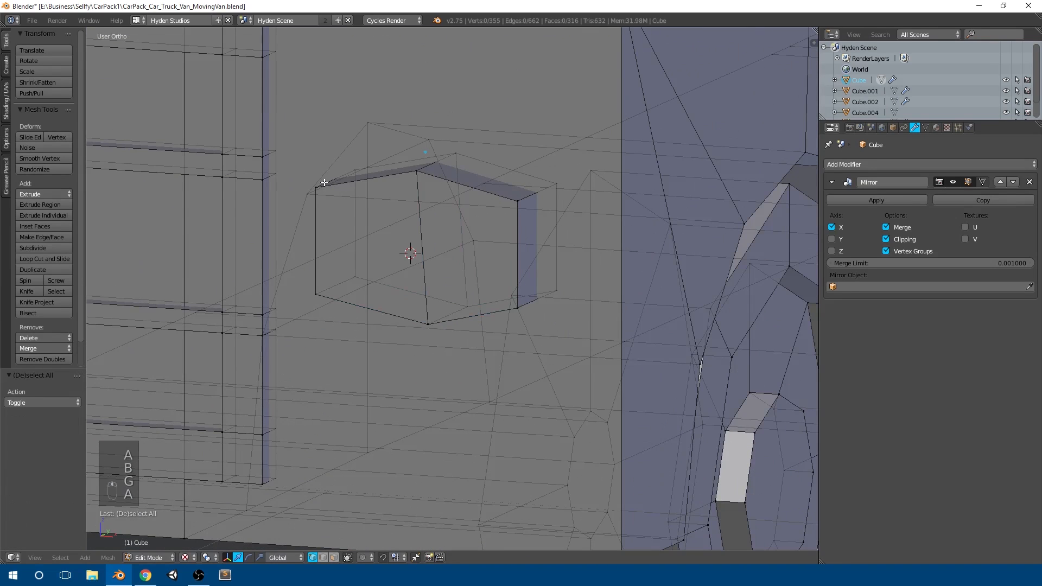
right_click(314, 298, "shift")
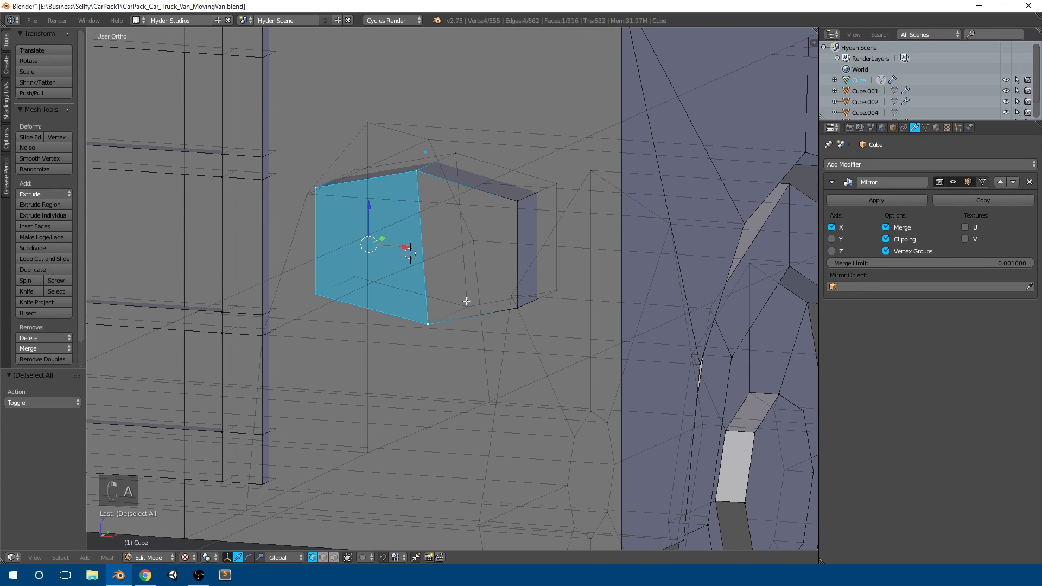
right_click(521, 205, "shift")
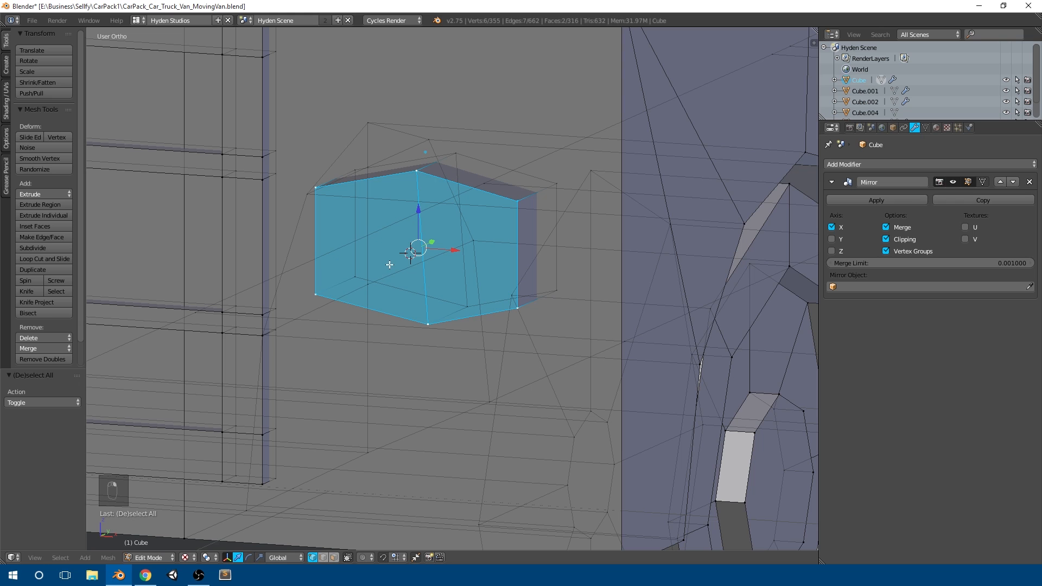
key("e")
right_click(624, 289)
key("s")
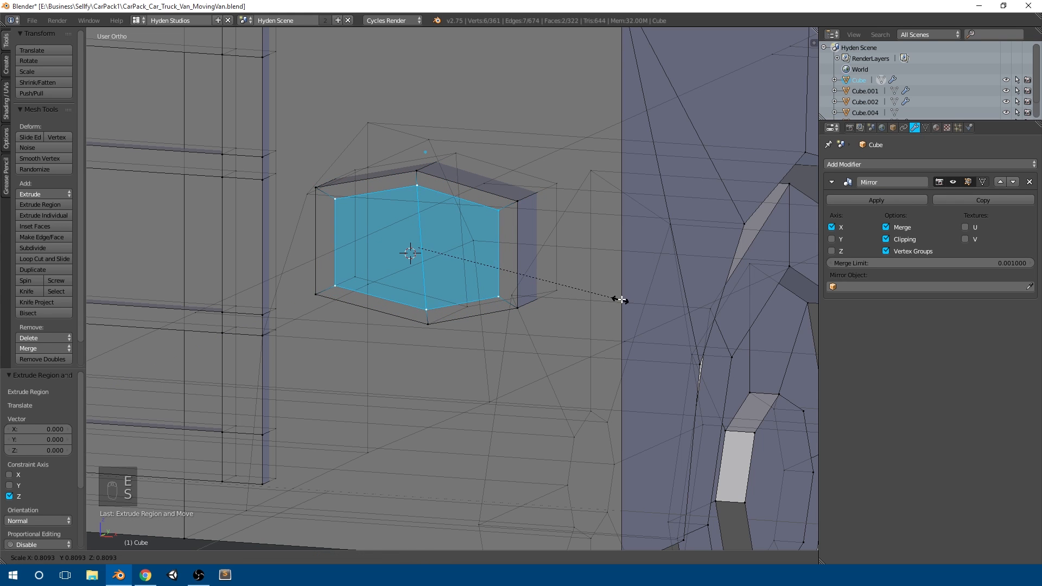
left_click(619, 298)
Extrude the inset headlight faces slightly to form the lens, and leave edit mode
key("e")
left_click(613, 302)
key("Tab")
scroll(597, 304, "down", 8)
middle_click_drag(561, 308, 605, 289)
scroll(632, 310, "down", 6)
Select the whole linked headlight in front view and move it up along Z
key("KP_1")
scroll(613, 290, "up", 8)
key("Tab")
key("a")
key("a")
key("l")
key("g")
key("z")
left_click_drag(501, 240, 502, 236)
key("Tab")
middle_click_drag(522, 303, 490, 281, "shift")
scroll(490, 281, "up", 6)
key("Tab")
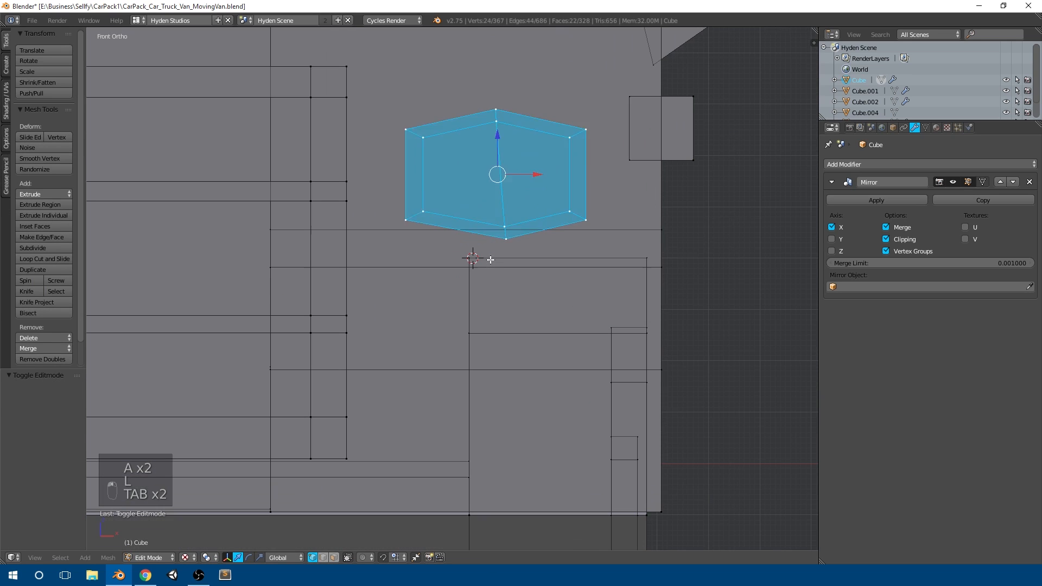
Add a 6-vertex circle just below the headlight and rotate it 90° about X to face the front
key("a")
left_click(501, 328)
key("shift+a")
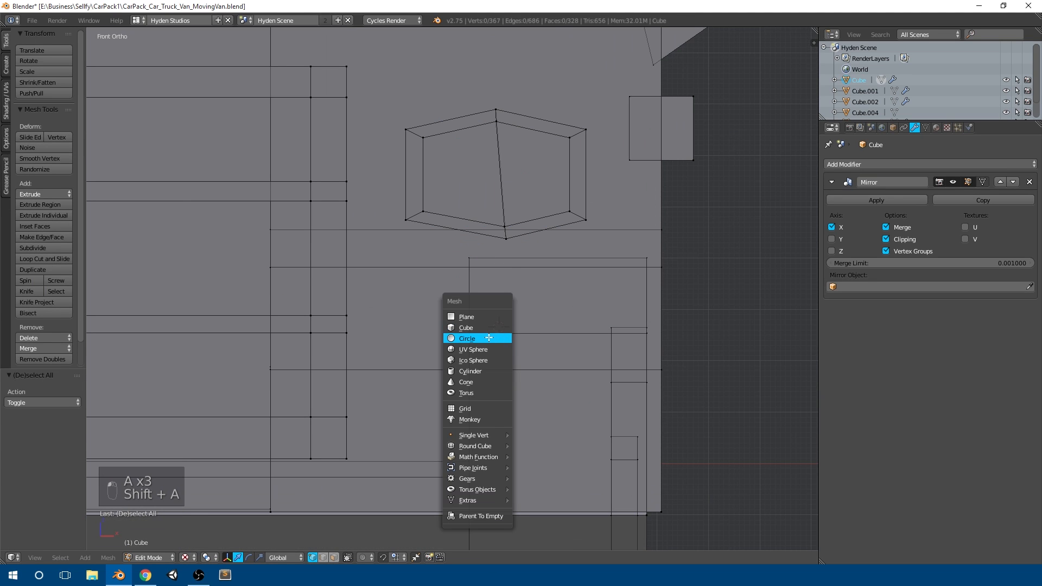
left_click(488, 338)
scroll(449, 350, "down", 3)
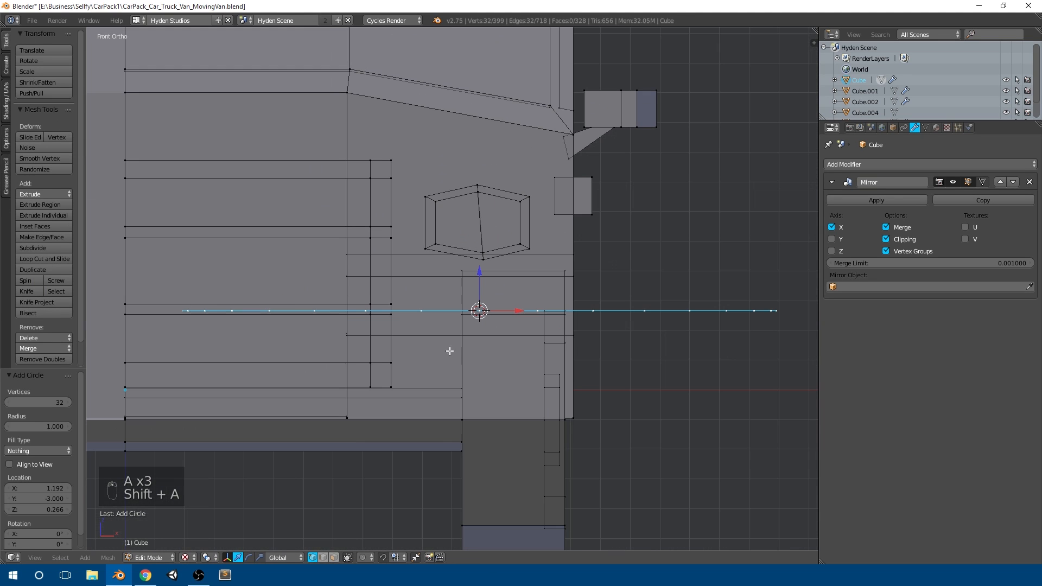
left_click(62, 402)
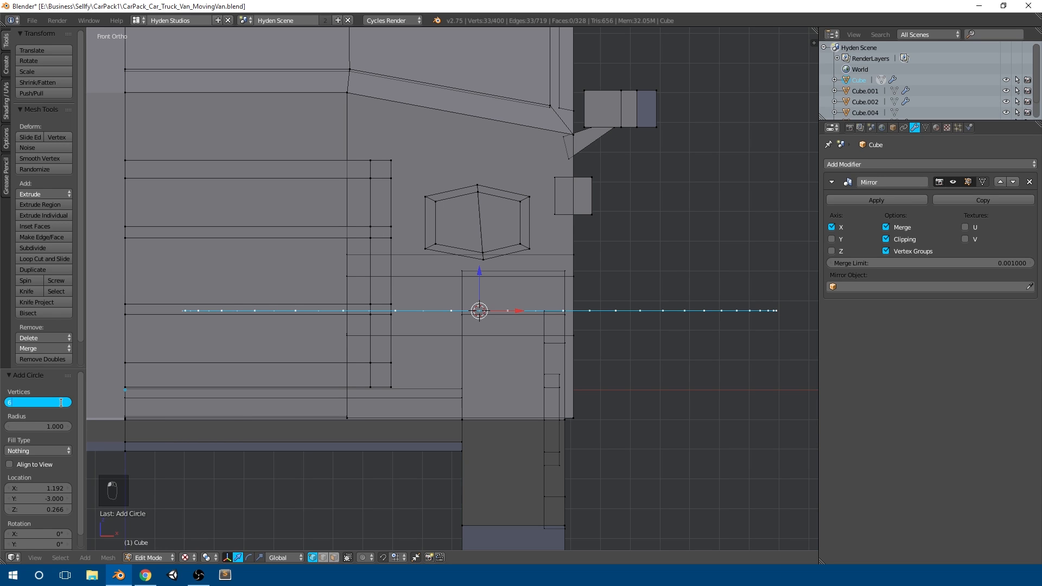
scroll(467, 289, "down", 1)
type("r9x0")
key("Return")
Shrink the hexagon to a small lamp outline below the headlight, fill it, and move it along Y to the car's front face
key("s")
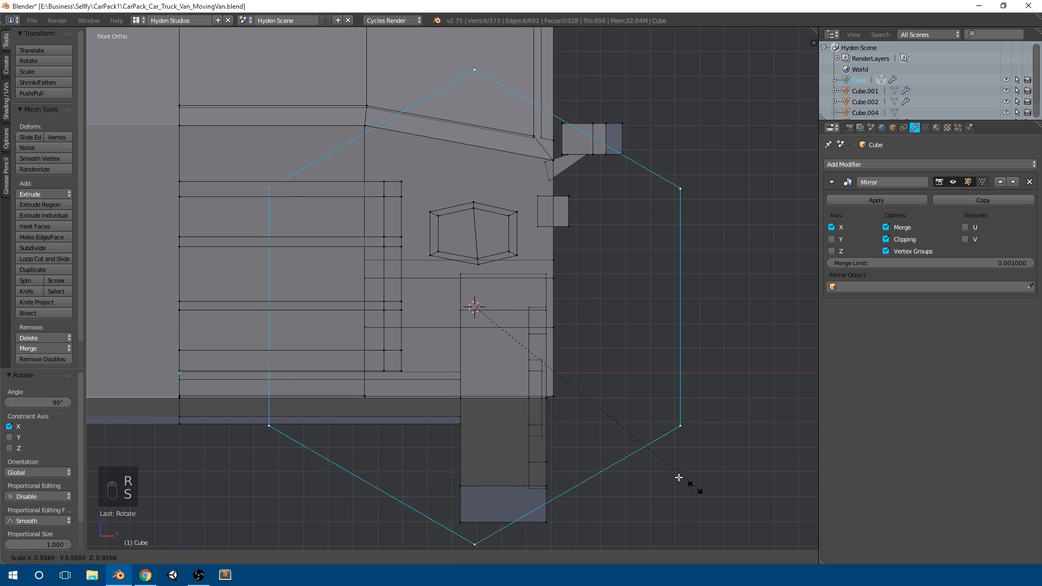
left_click(508, 323)
scroll(530, 326, "up", 2)
key("f")
middle_click_drag(570, 328, 356, 223)
left_click_drag(314, 193, 353, 192)
Extrude the small hexagon about 0.08 forward along Y, then inset its front face and extrude that slightly
key("e")
left_click(374, 193)
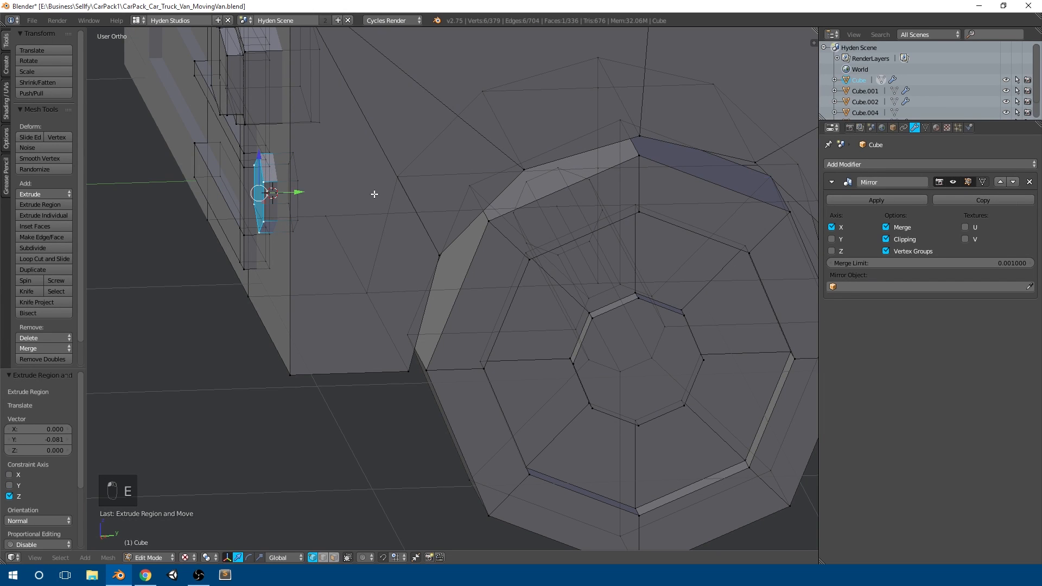
key("s")
left_click(400, 205)
key("e")
left_click(389, 205)
key("Tab")
scroll(391, 211, "down", 4)
middle_click_drag(390, 211, 440, 215)
scroll(439, 216, "down", 3)
middle_click_drag(516, 218, 480, 243)
scroll(477, 217, "up", 2)
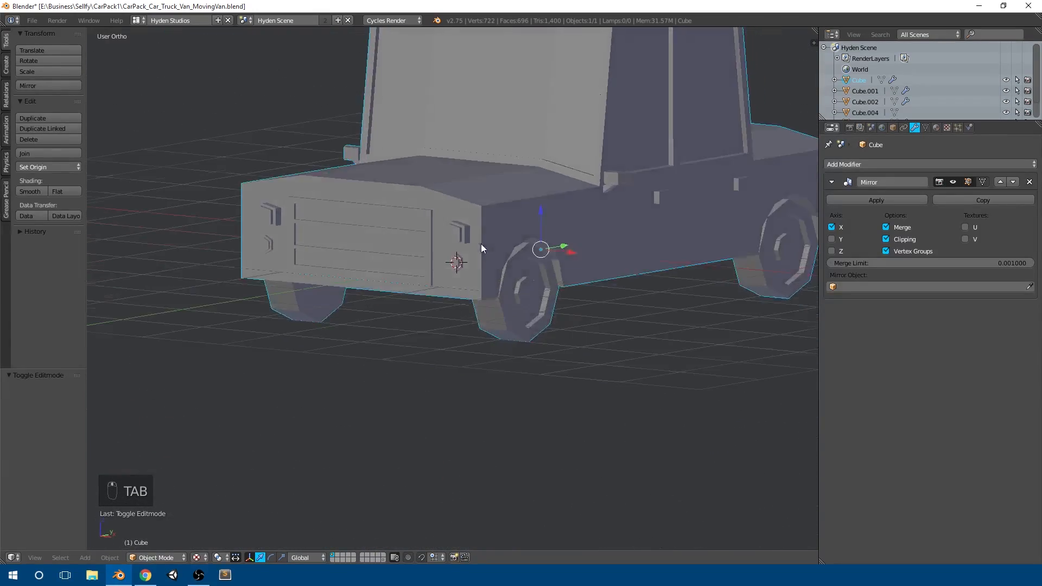
Try duplicating the headlight and small lamp and moving the copy about 6 units along Y to the rear, and delete the copy
key("Tab")
scroll(478, 272, "up", 6)
key("a")
key("a")
key("a")
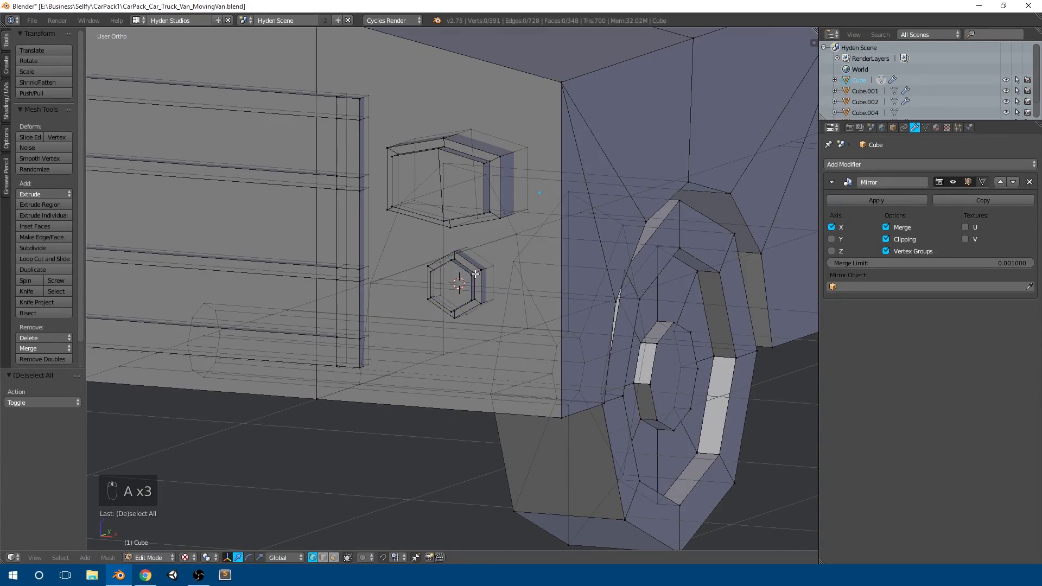
key("l")
key("l")
scroll(485, 212, "down", 5)
middle_click_drag(506, 231, 283, 286)
key("KP_3")
scroll(481, 244, "down", 3)
key("shift+d")
right_click(362, 288)
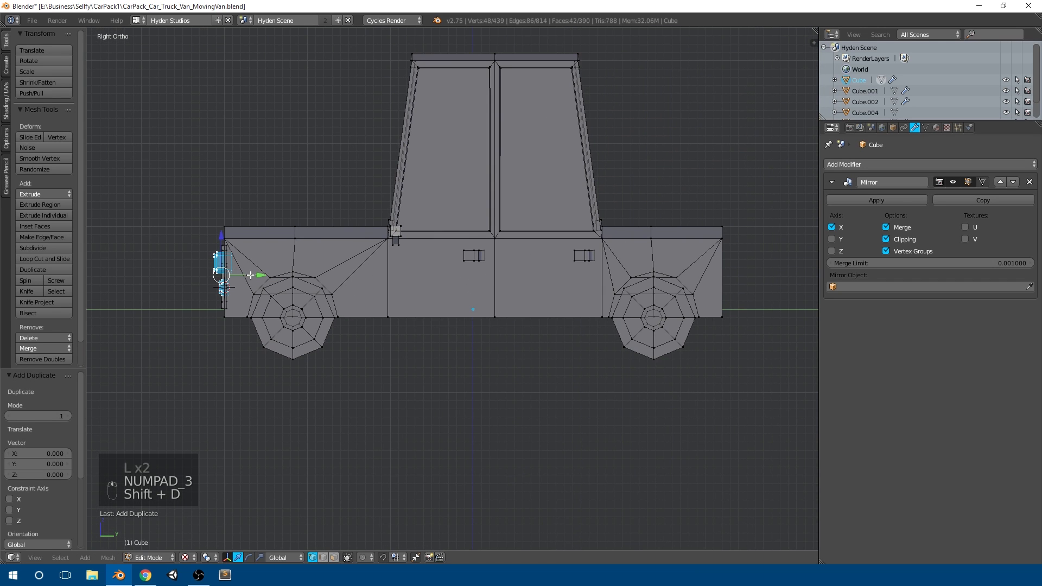
left_click_drag(250, 275, 707, 275)
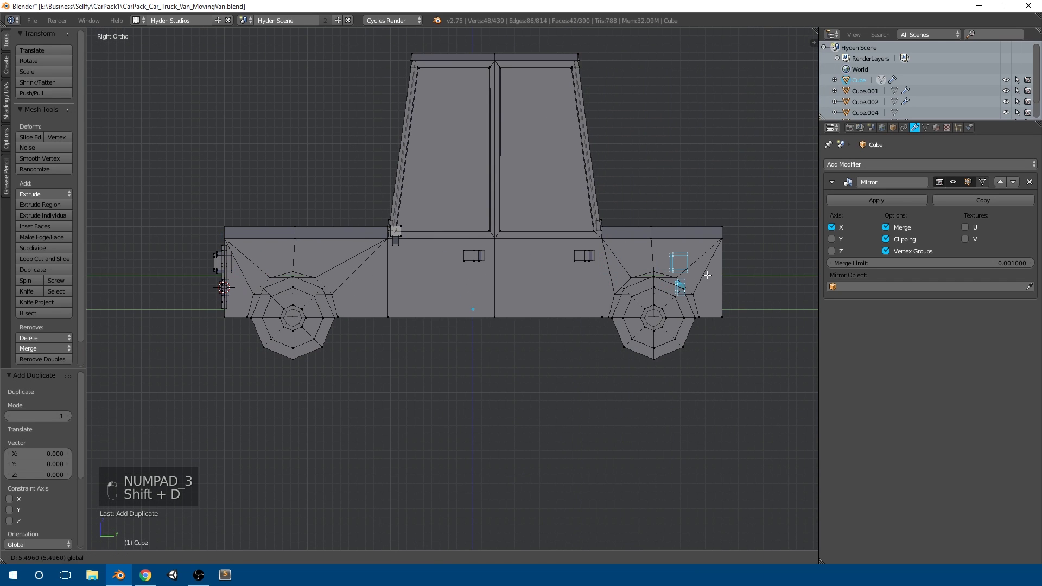
left_click(741, 266)
key("Delete")
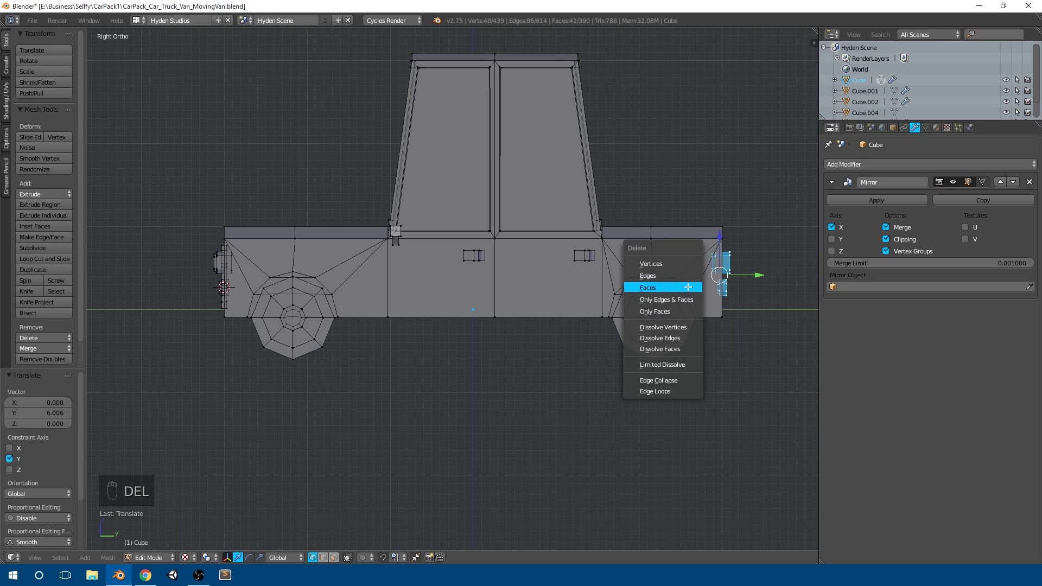
left_click(678, 263)
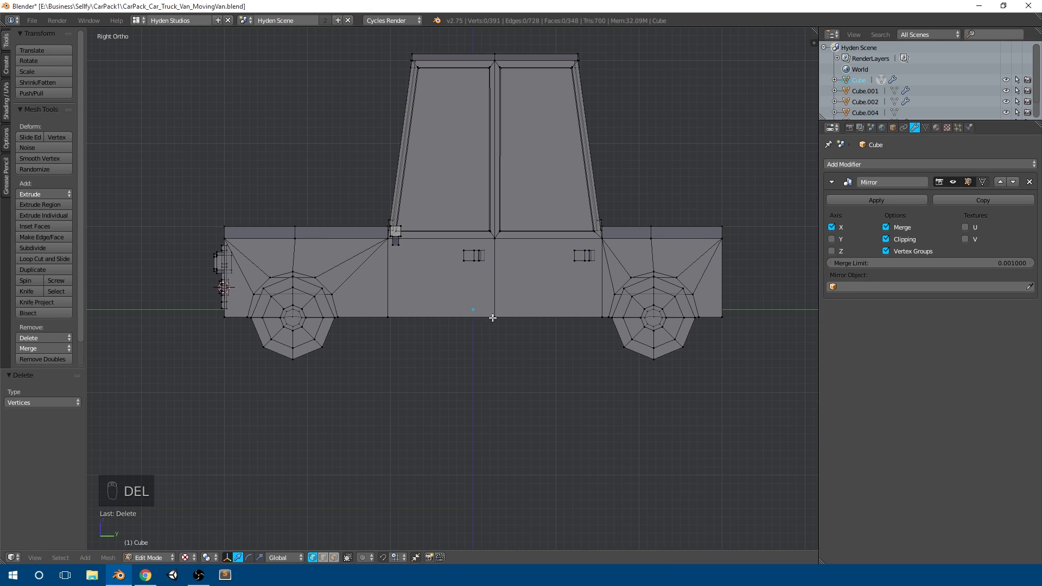
Snap the 3D cursor to the scene centre and select both front lights with the 3D cursor as the pivot point
key("b")
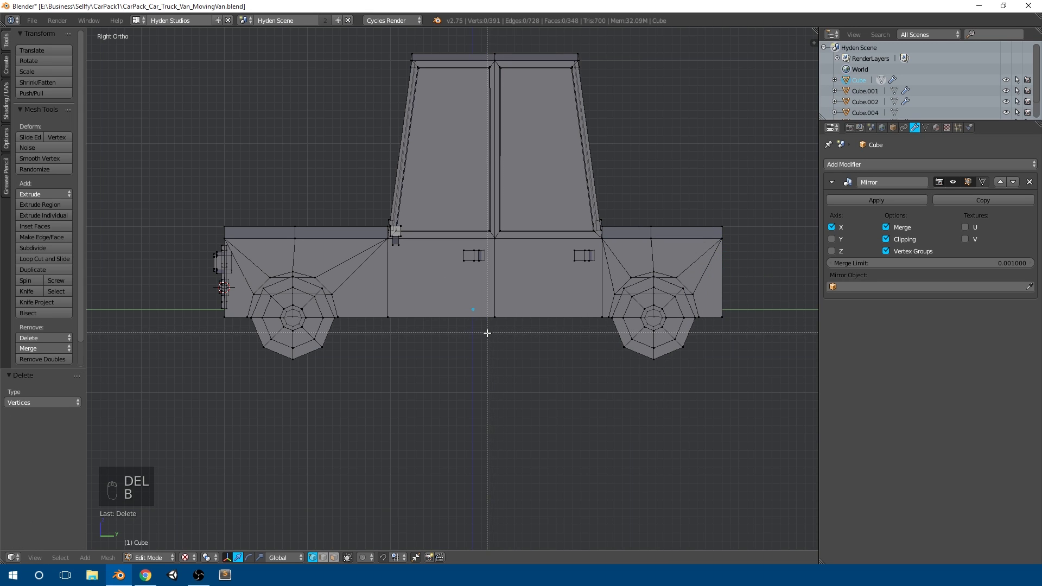
key("shift+s")
left_click(458, 324)
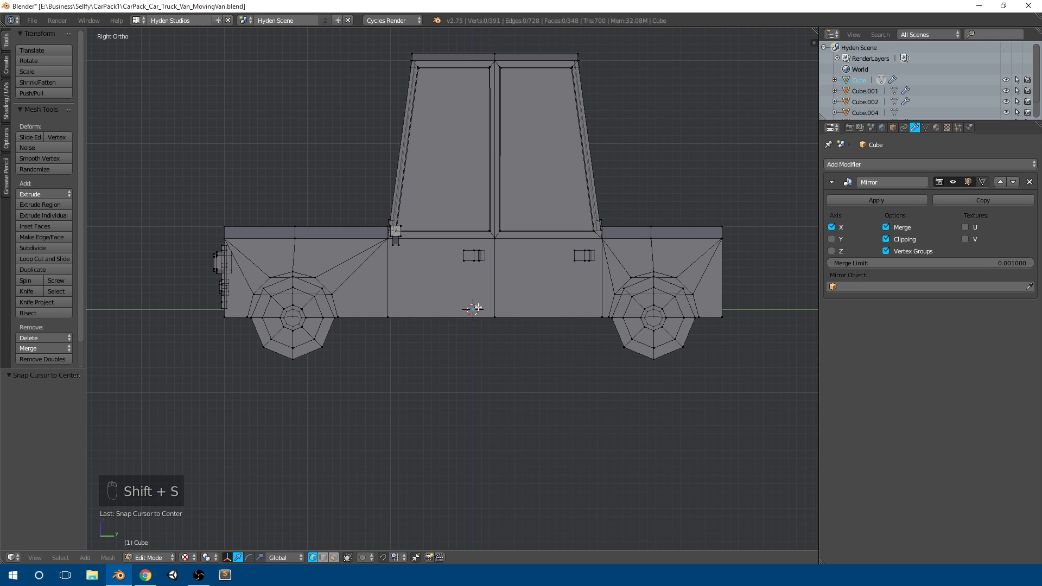
scroll(292, 283, "up", 3)
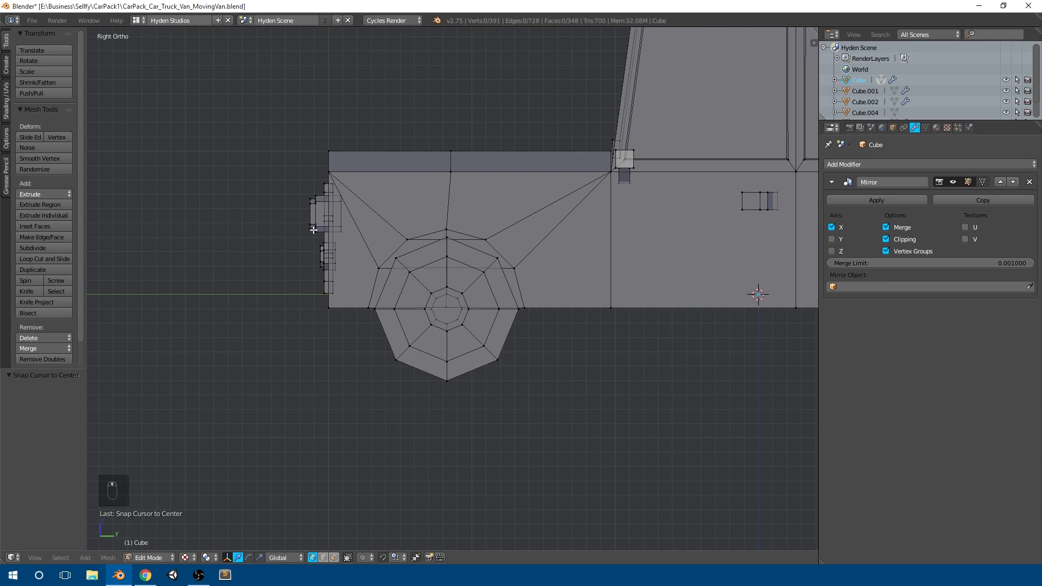
key("l")
scroll(545, 281, "down", 2)
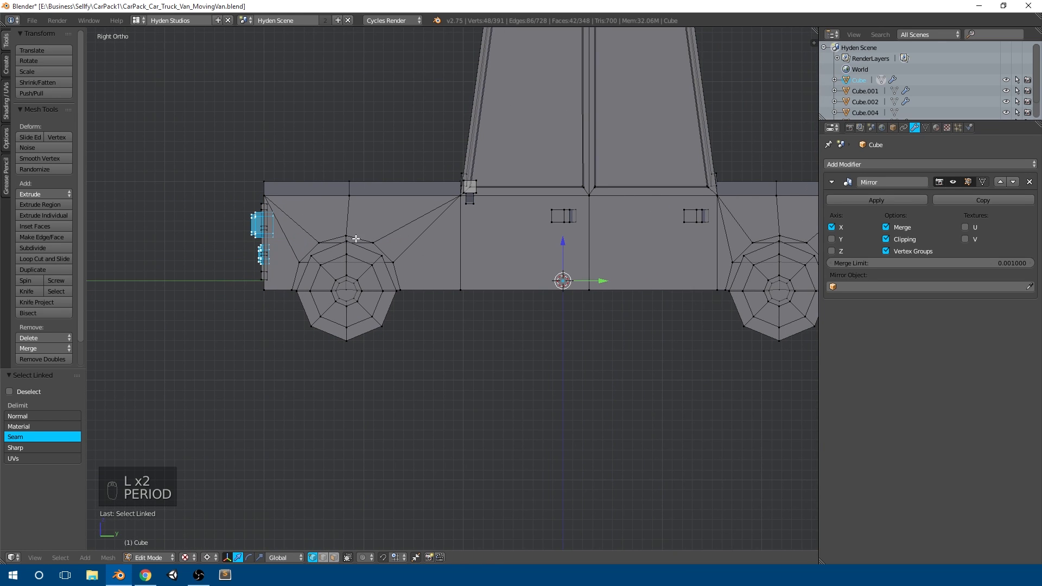
middle_click_drag(612, 275, 556, 275, "shift")
Try freely rotating the two selected lights around the 3D cursor, and undo the rotation
key("r")
key("r")
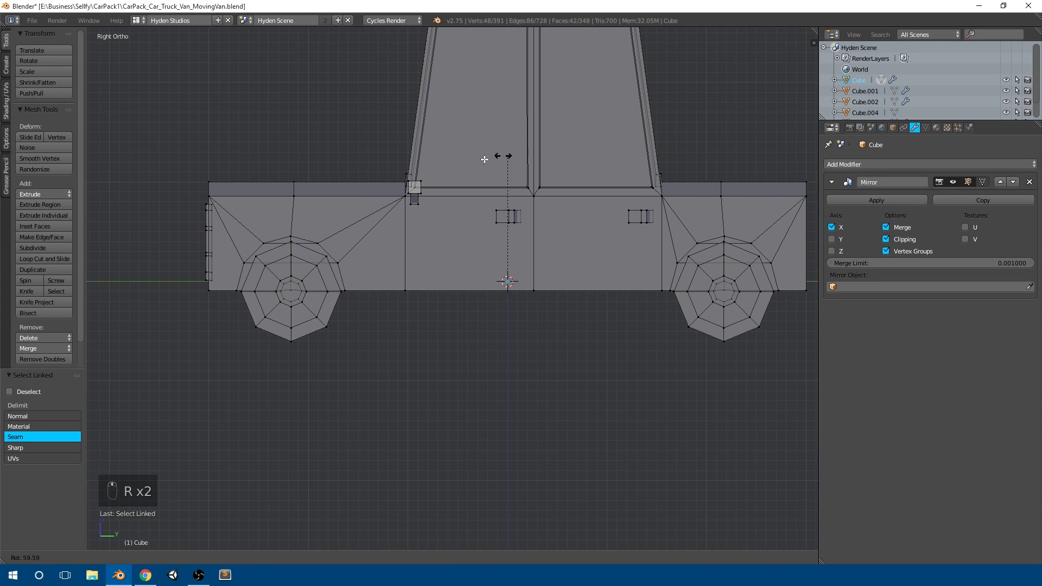
left_click(593, 226)
key("ctrl+z")
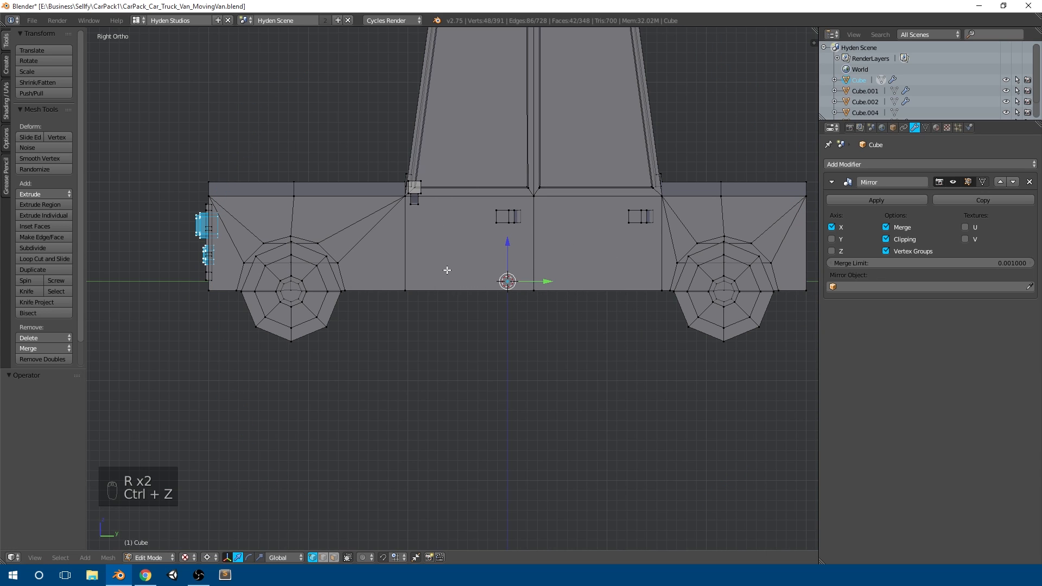
Duplicate both lights in place, flip the copy to the car's rear with a -1 scale along Y, and recalculate its normals
key("shift+d")
right_click(446, 270)
key("s")
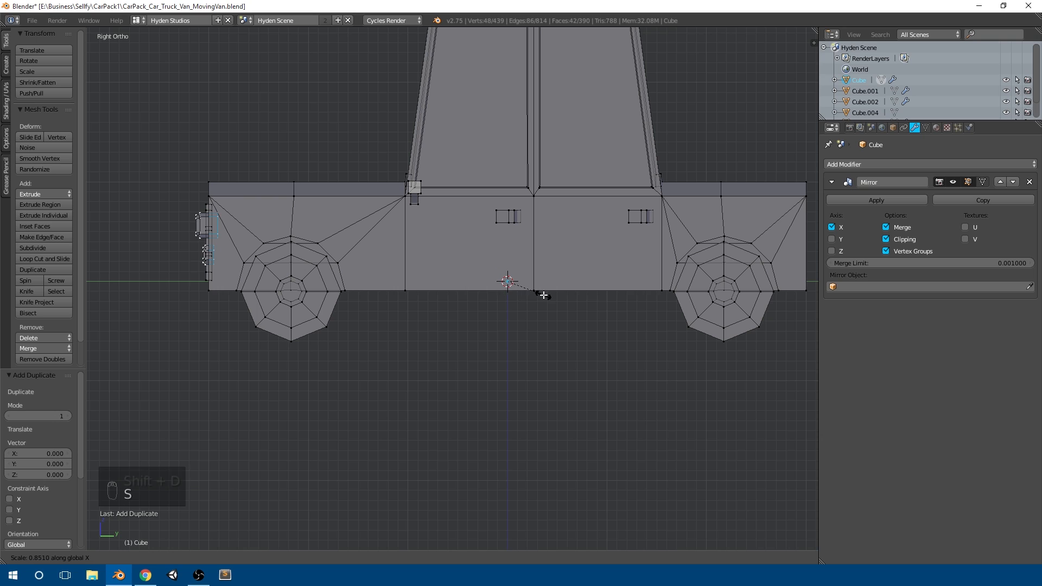
type("-1")
key("Return")
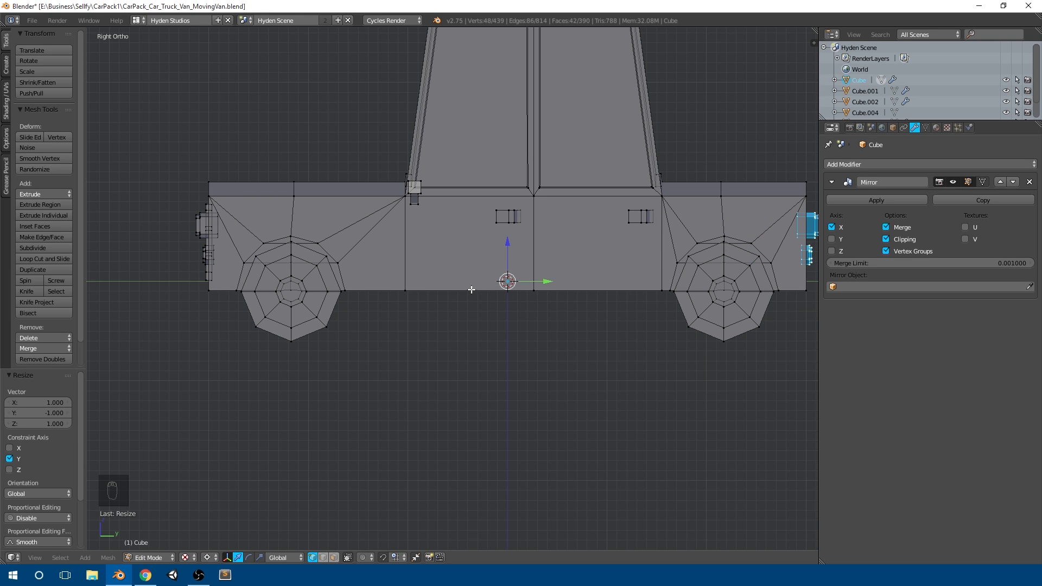
middle_click_drag(560, 274, 520, 276, "shift")
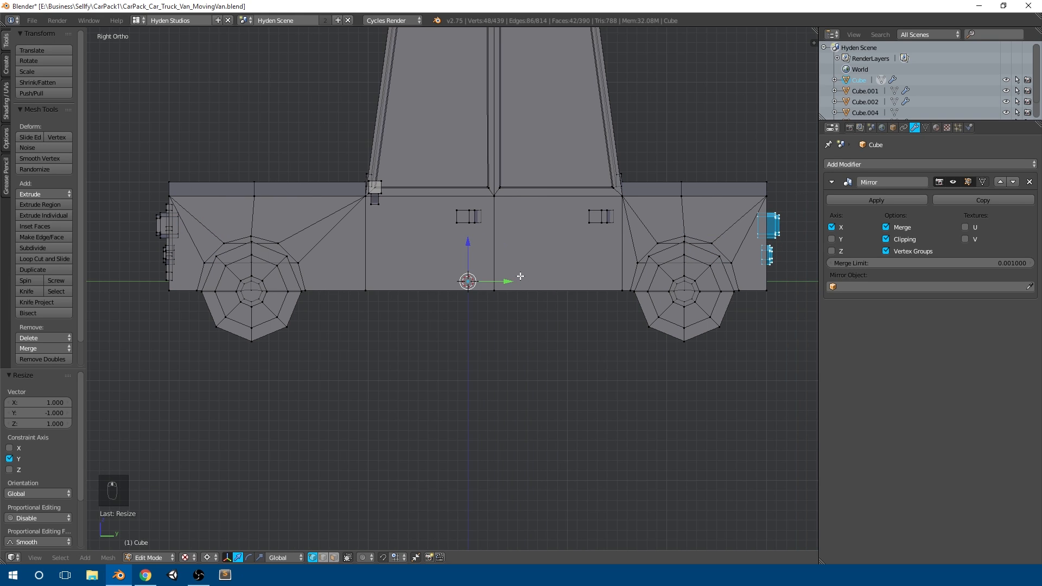
key("ctrl+n")
Examine the rear lights and the overall car shape from several angles, in edit mode and in Object Mode
scroll(612, 261, "down", 2)
mouse_move(612, 261)
middle_mouse_down()
mouse_move(537, 293)
mouse_move(570, 313)
mouse_move(596, 273)
middle_mouse_up()
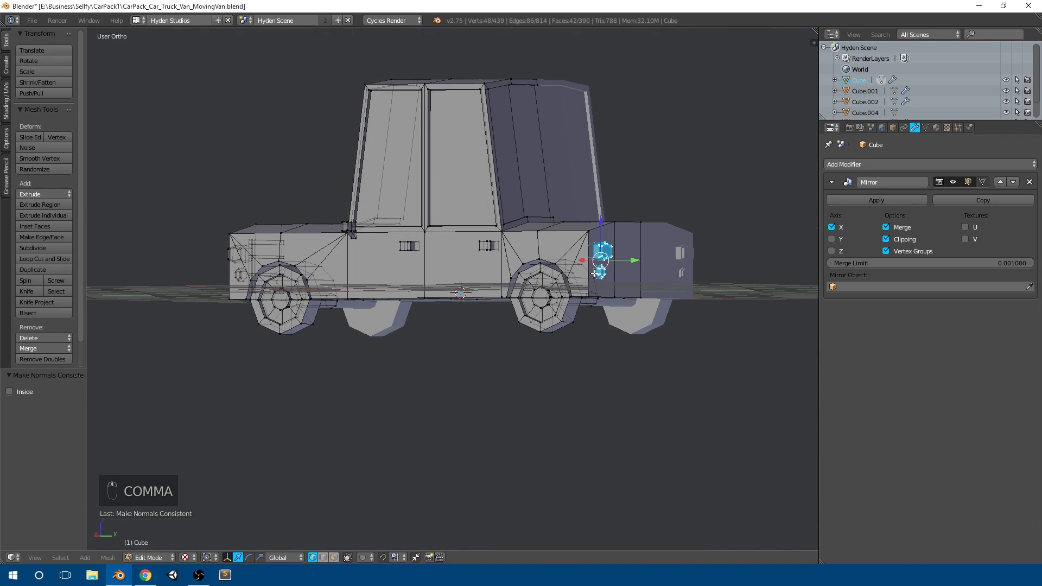
middle_click_drag(556, 303, 559, 325)
scroll(568, 304, "up", 3)
middle_click_drag(619, 300, 413, 292, "shift")
scroll(526, 304, "down", 4)
key("Tab")
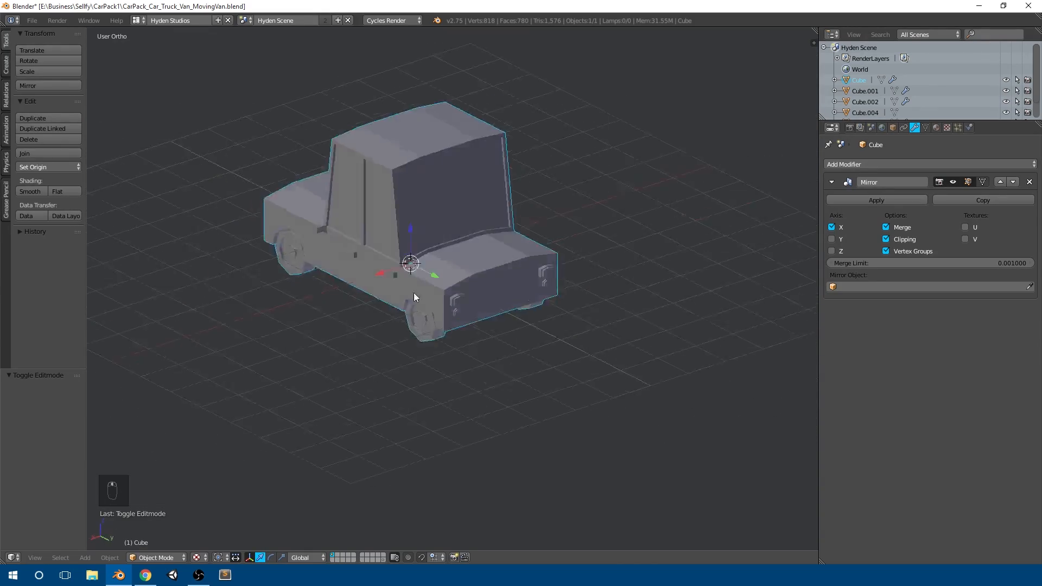
scroll(519, 320, "up", 4)
mouse_move(519, 320)
middle_mouse_down()
mouse_move(537, 278)
mouse_move(518, 273)
mouse_move(530, 298)
mouse_move(556, 291)
mouse_move(526, 235)
mouse_move(644, 356)
mouse_move(593, 365)
mouse_move(628, 340)
mouse_move(521, 375)
mouse_move(616, 326)
mouse_move(617, 307)
mouse_move(589, 367)
mouse_move(513, 354)
mouse_move(312, 356)
mouse_move(342, 340)
mouse_move(518, 338)
middle_mouse_up()
key("KP_5")
key("KP_5")
Split the 3D view side by side, make the new area a UV/Image Editor and show Vehicles_Car_Blue.png in it
left_click_drag(820, 30, 554, 33)
left_click(566, 558)
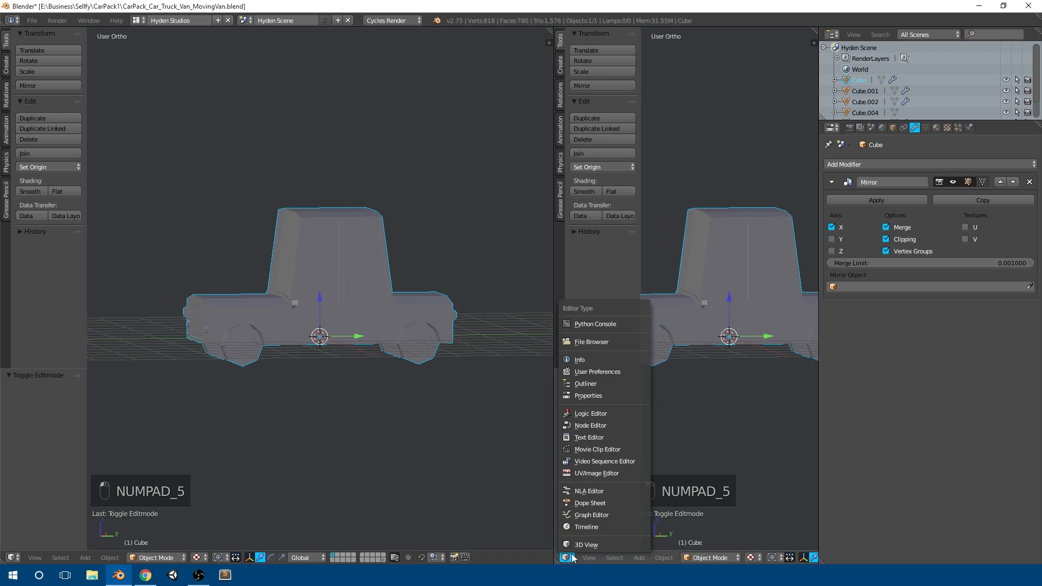
left_click(630, 473)
left_click(637, 558)
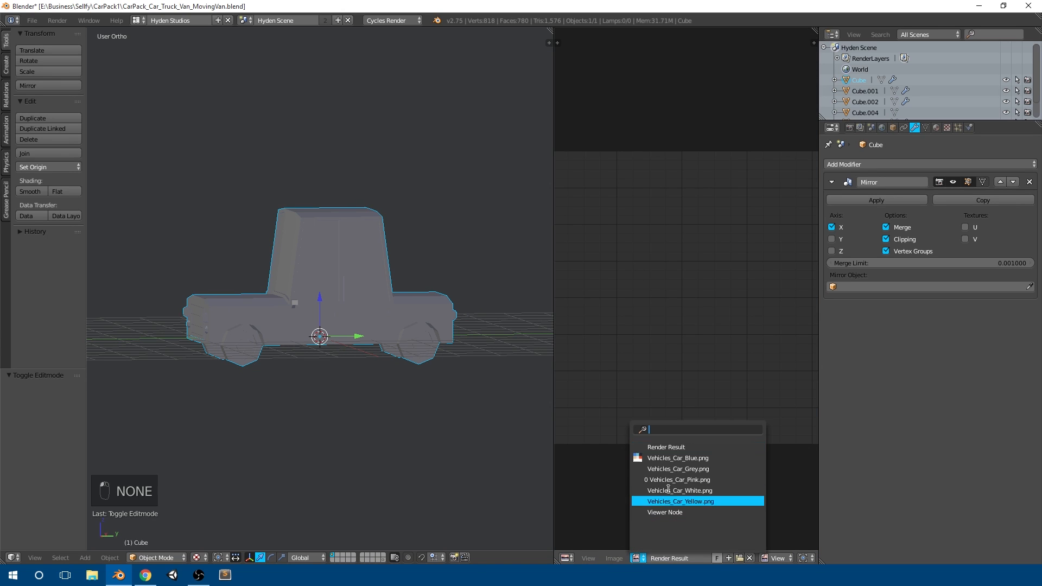
left_click(723, 459)
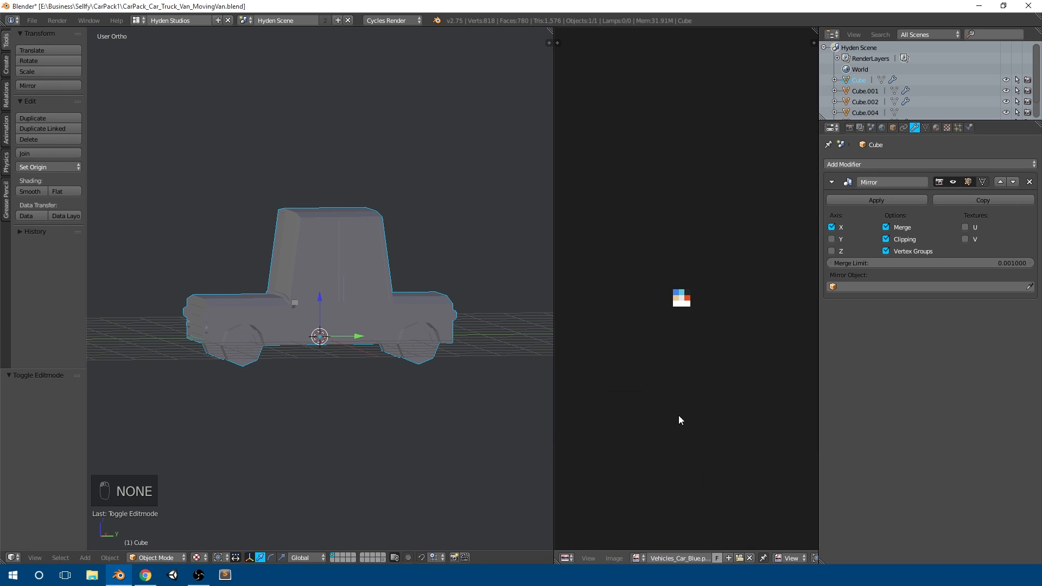
Show the Vehicles_Car_Pink.png palette for comparison and switch back to Vehicles_Car_Blue.png
left_click(638, 559)
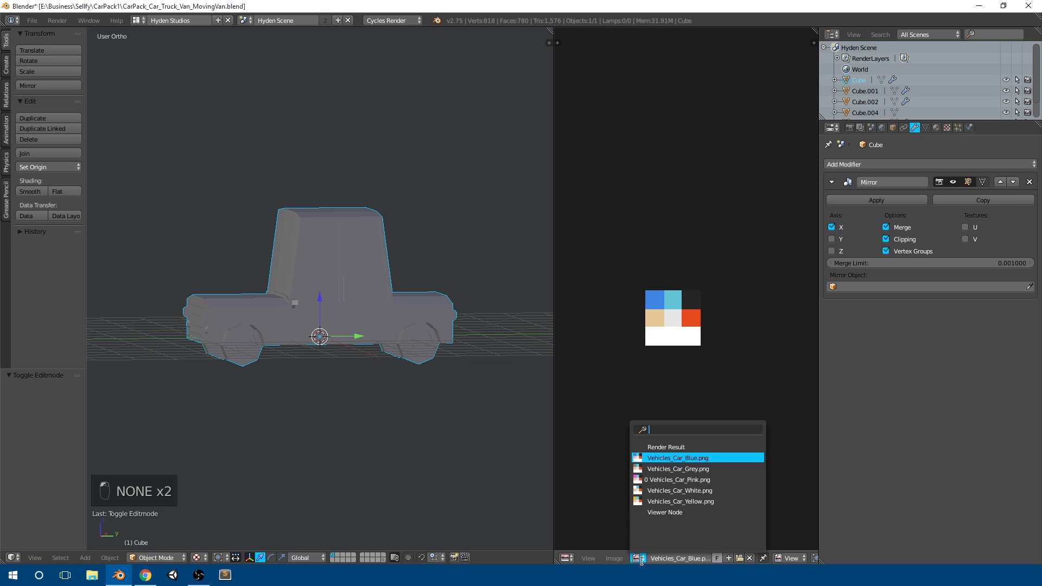
left_click(722, 478)
scroll(711, 315, "up", 5)
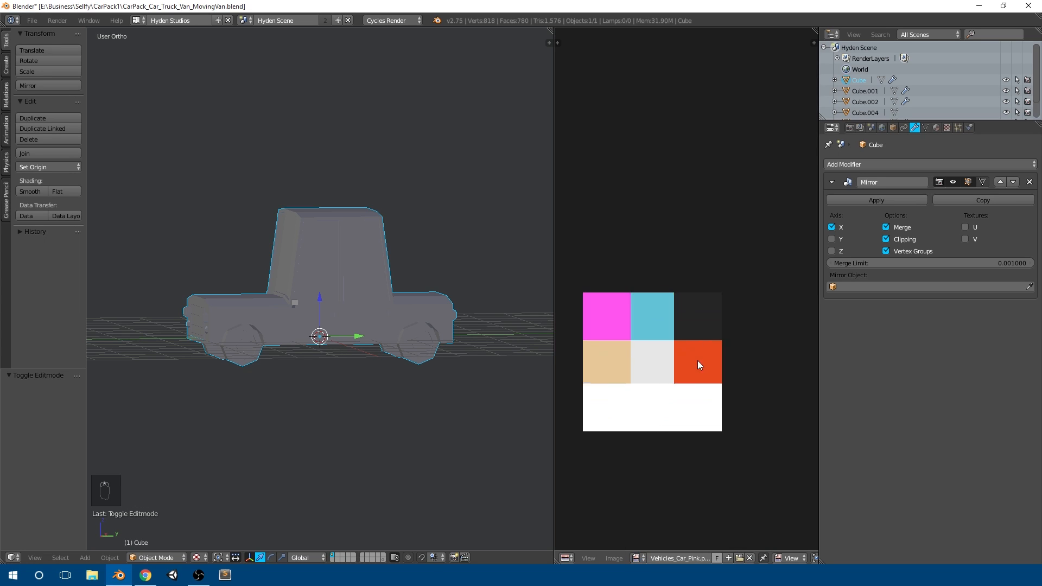
left_click(638, 559)
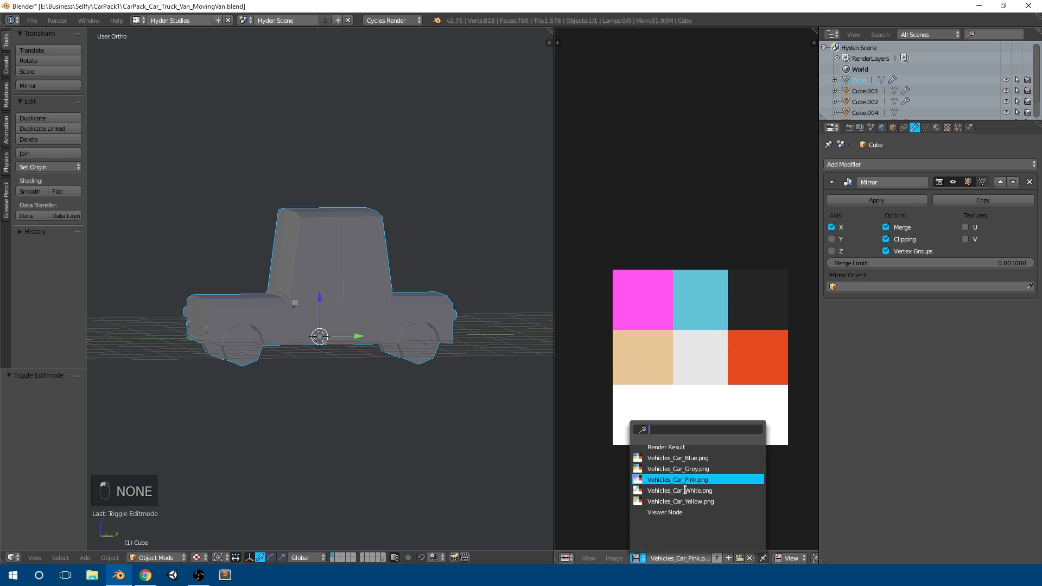
left_click(699, 461)
scroll(660, 347, "down", 1)
scroll(681, 317, "up", 1)
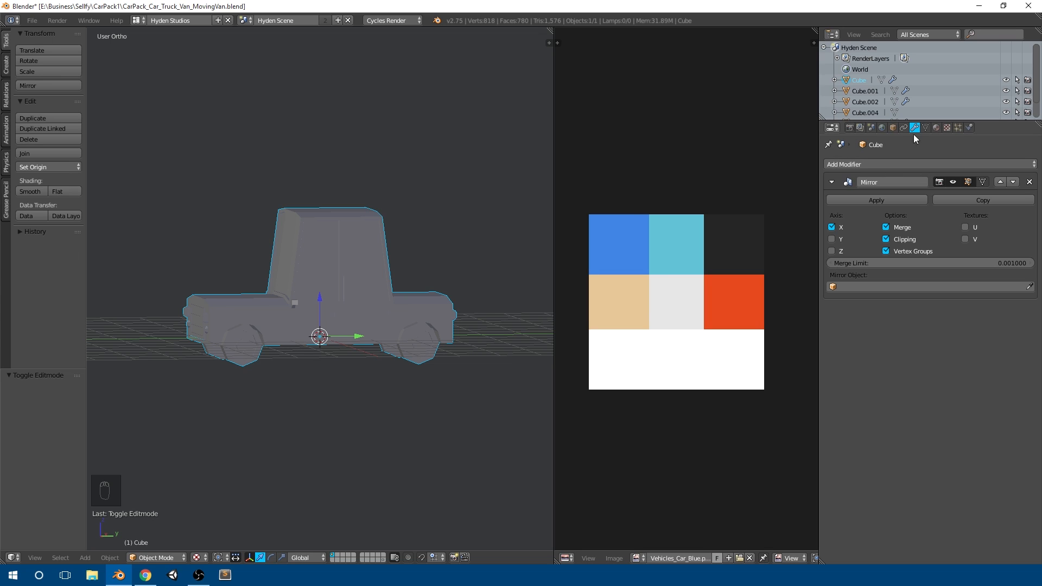
Assign the existing Vehicles_Blue material to the car
left_click(936, 127)
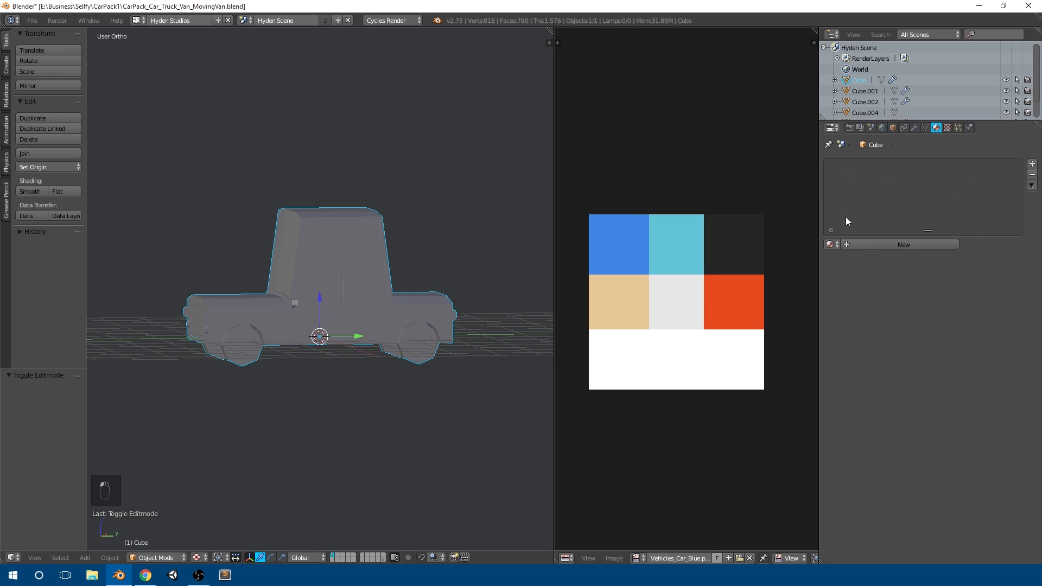
left_click(826, 245)
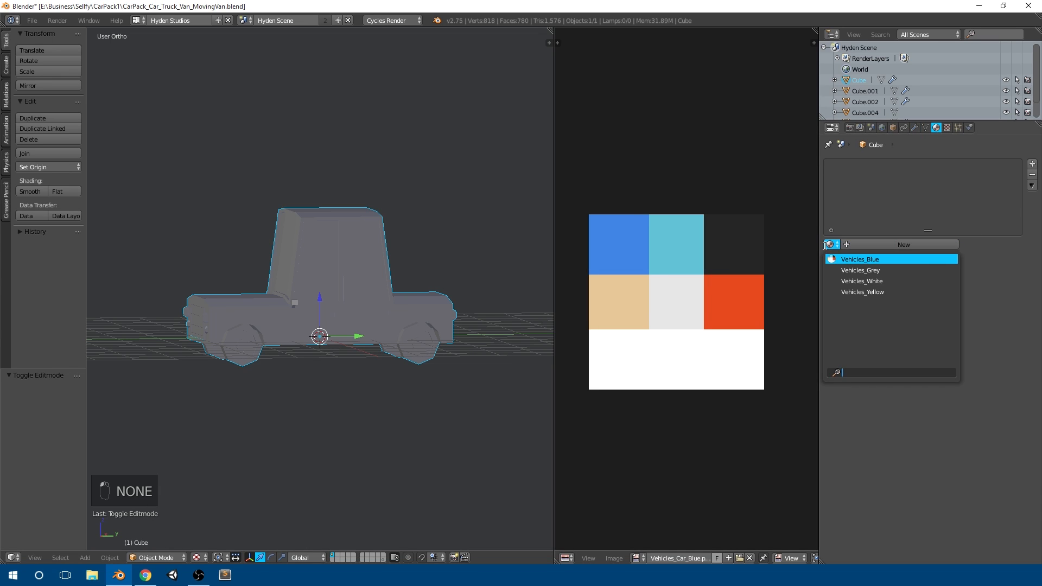
left_click(872, 259)
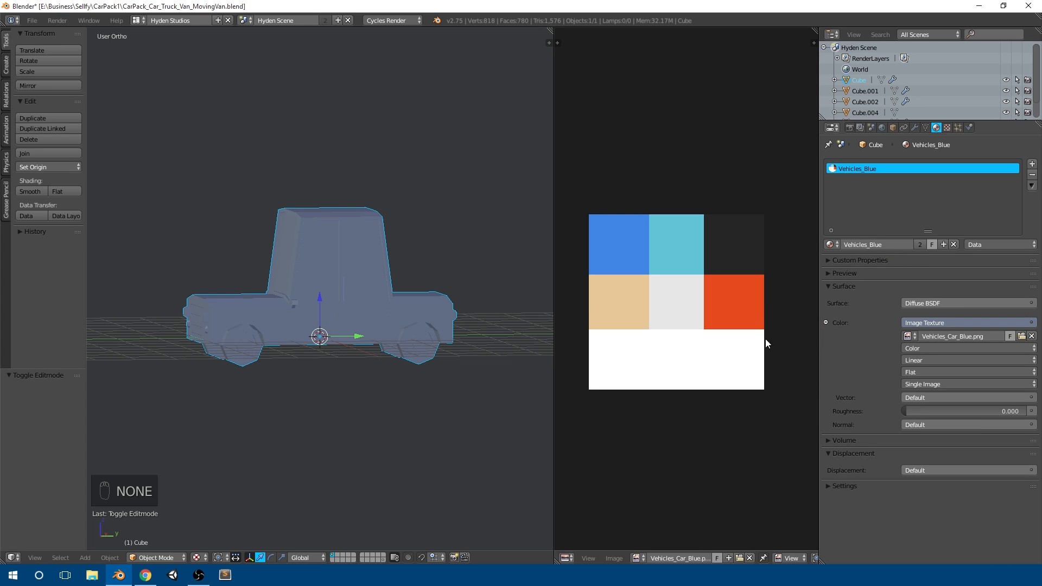
Select the entire car mesh in edit mode and unwrap it with Smart UV Project at the default settings
key("Tab")
key("a")
key("a")
key("a")
key("a")
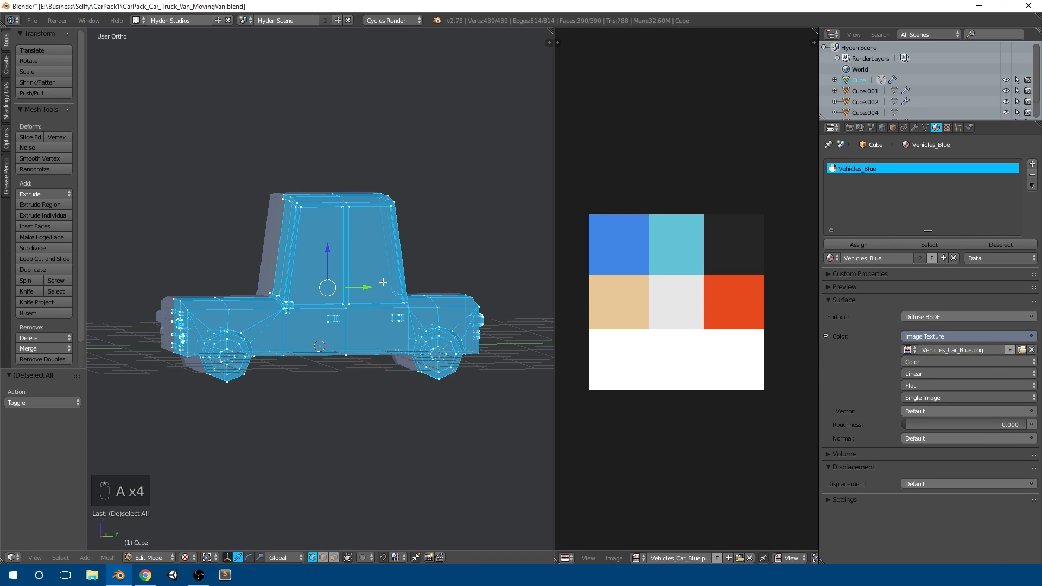
key("u")
left_click(347, 293)
left_click(350, 360)
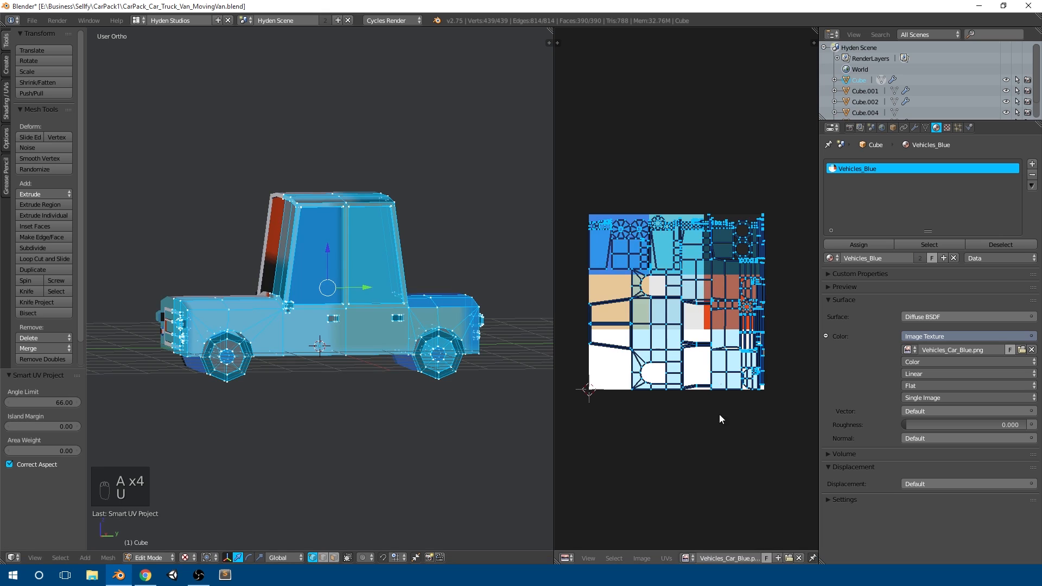
Scale all the UVs down and place them inside the blue swatch of the palette image
key("s")
left_click(689, 337)
key("g")
left_click(630, 279)
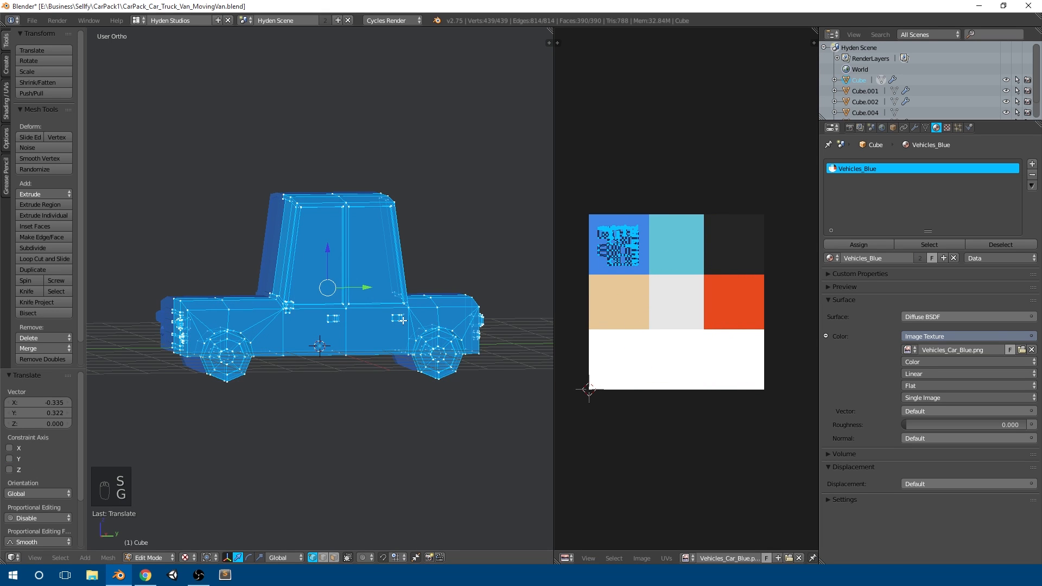
Select the linked geometry of the front and rear wheels and move their UVs onto the black swatch
key("KP_3")
middle_click_drag(290, 366, 356, 330, "shift")
key("a")
middle_click_drag(240, 356, 305, 313, "shift")
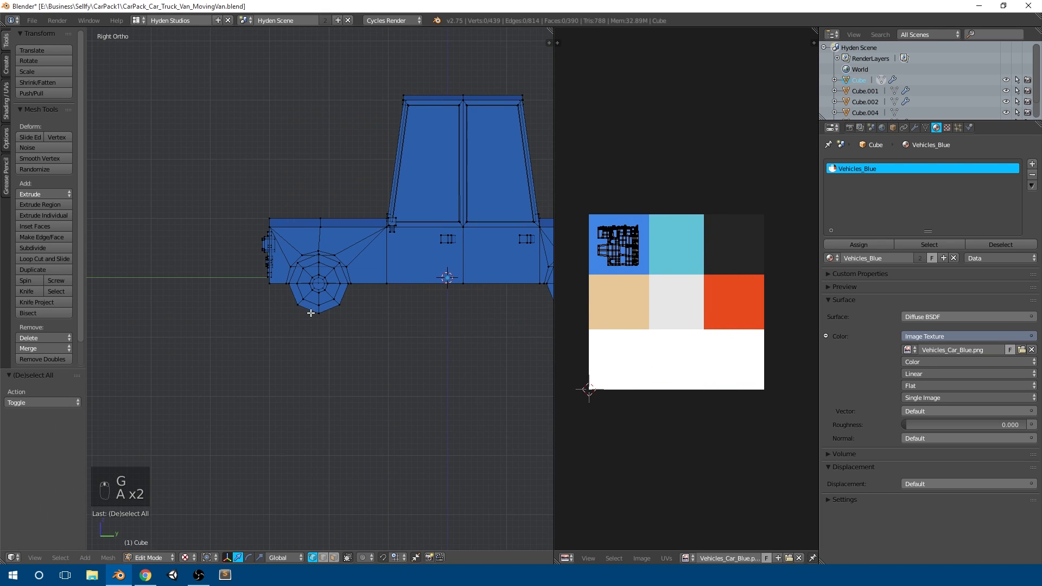
key("l")
middle_click_drag(428, 307, 260, 314, "shift")
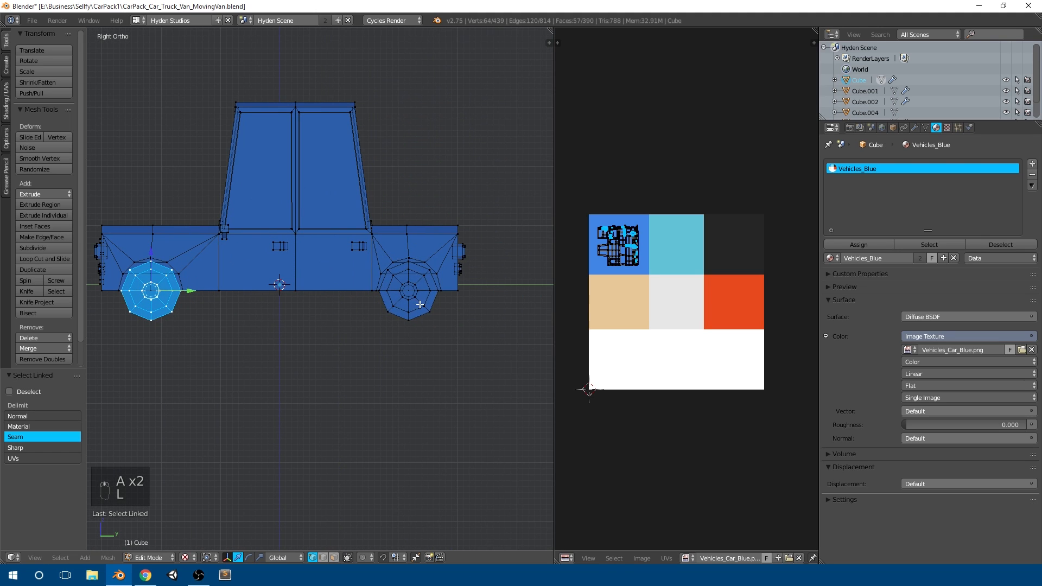
key("l")
key("g")
left_click(712, 270)
Select the door handles, wing mirror, grille and all lights as linked parts and move their UVs onto the black swatch
middle_click_drag(313, 293, 367, 294, "shift")
scroll(338, 290, "up", 1)
key("a")
key("l")
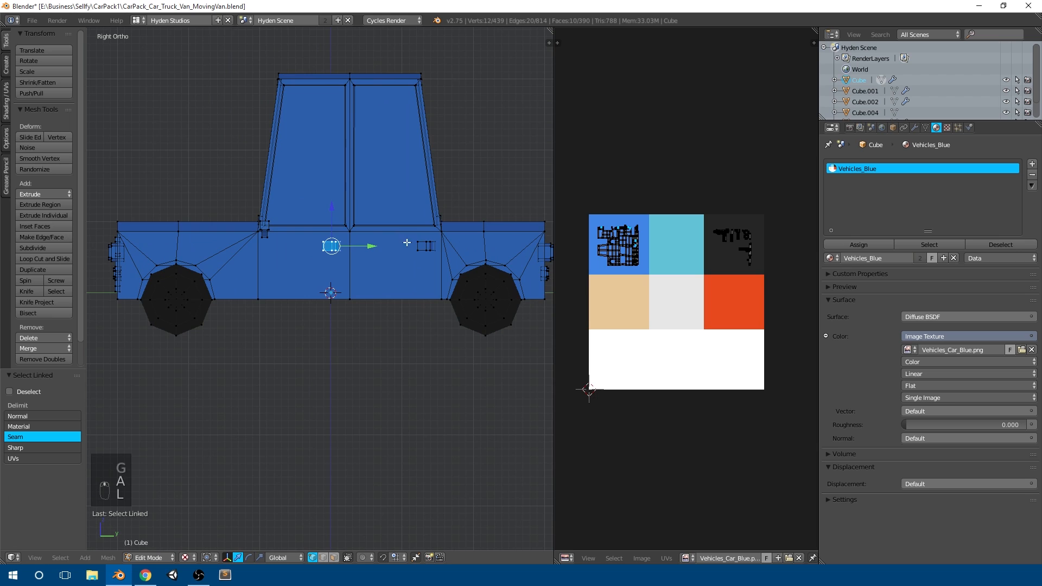
middle_click_drag(425, 245, 489, 272)
key("l")
key("l")
key("g")
left_click(763, 251)
key("Tab")
middle_click_drag(379, 287, 425, 262)
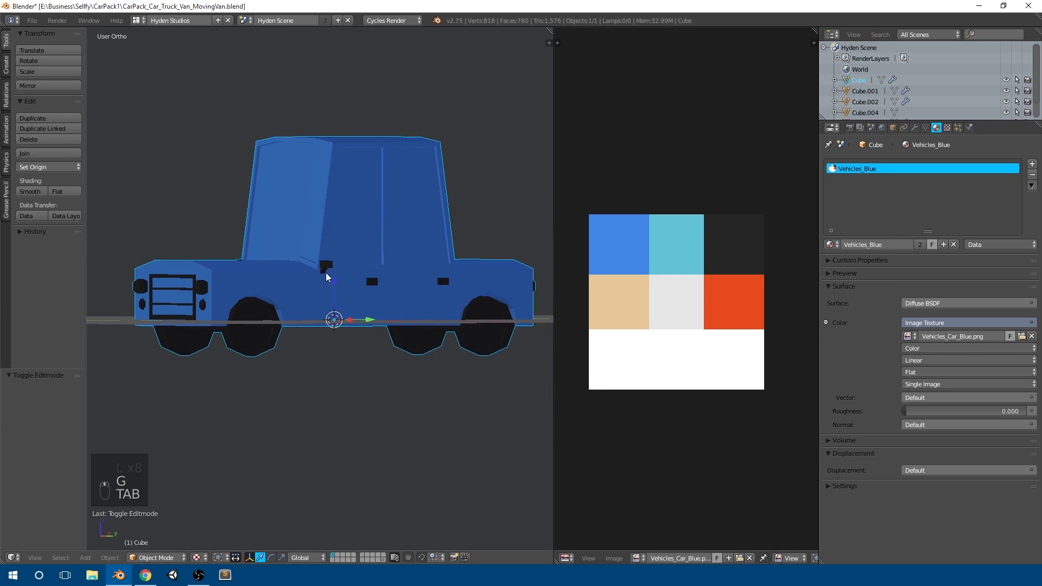
Select the windshield, side window and rear window faces and move their UVs onto the black swatch
middle_click_drag(326, 255, 358, 274)
key("Tab")
scroll(360, 267, "up", 1)
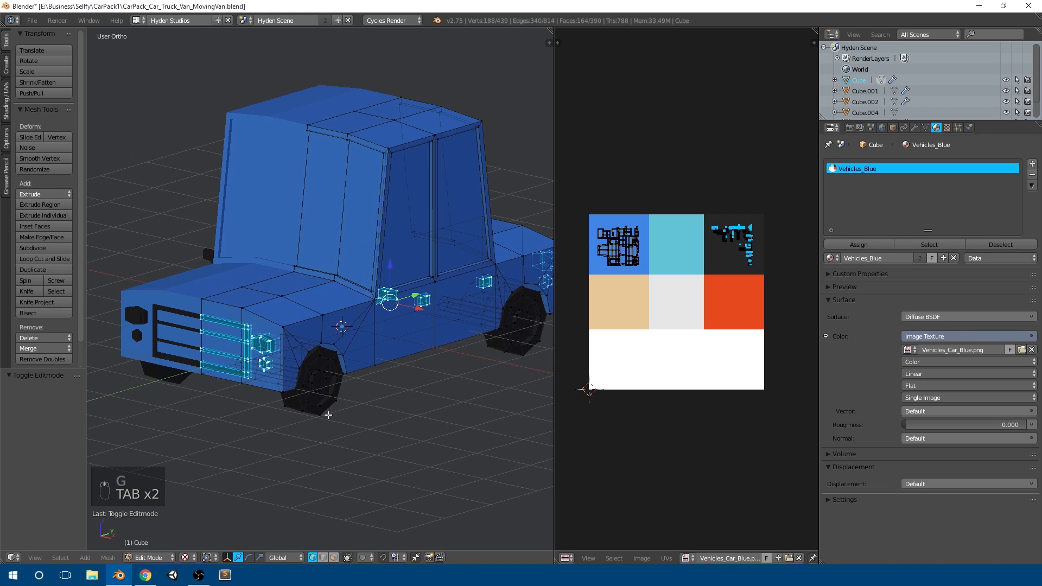
right_click(382, 232)
right_click(311, 201, "shift")
middle_click_drag(396, 211, 376, 202)
right_click(369, 202, "shift")
right_click(414, 200, "shift")
right_click(377, 202, "shift")
right_click(389, 201, "shift")
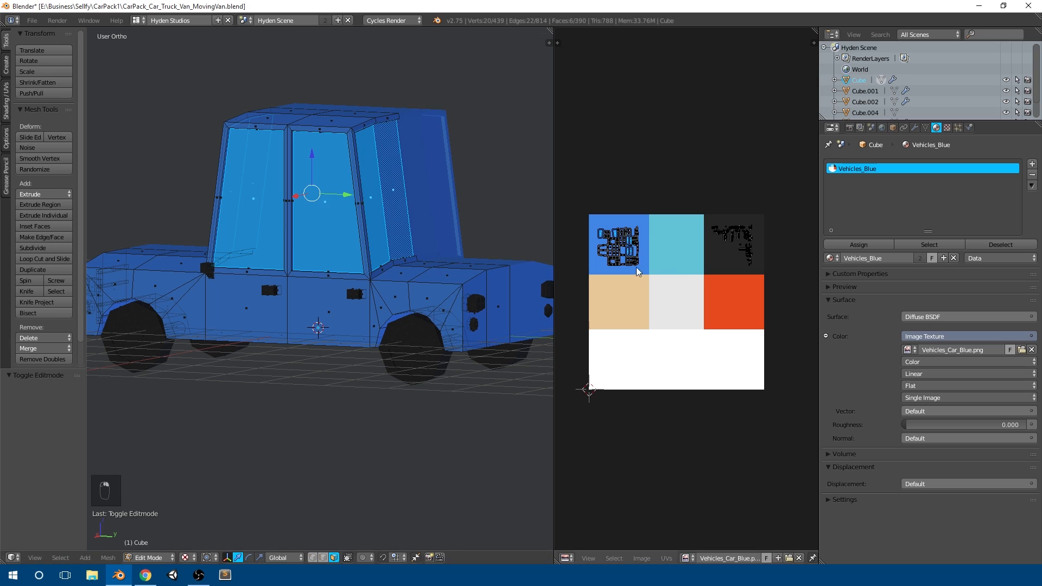
key("g")
left_click(759, 290)
Check the window colour on the finished vehicles' layer and move the window UVs onto the light-blue swatch
key("Tab")
scroll(326, 232, "down", 5)
middle_click_drag(325, 232, 468, 235)
left_click(382, 558)
scroll(457, 312, "up", 5)
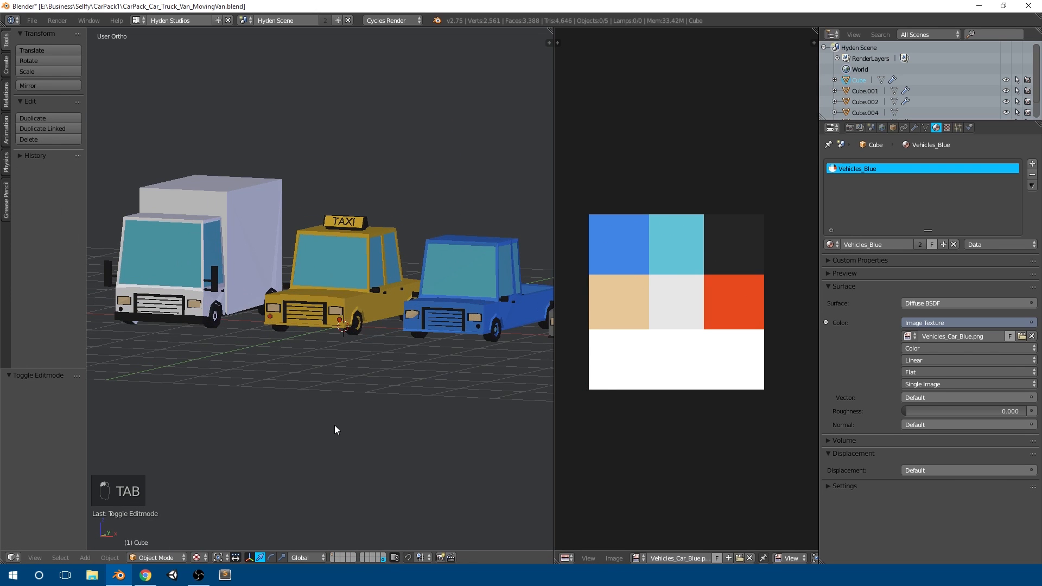
left_click(334, 557)
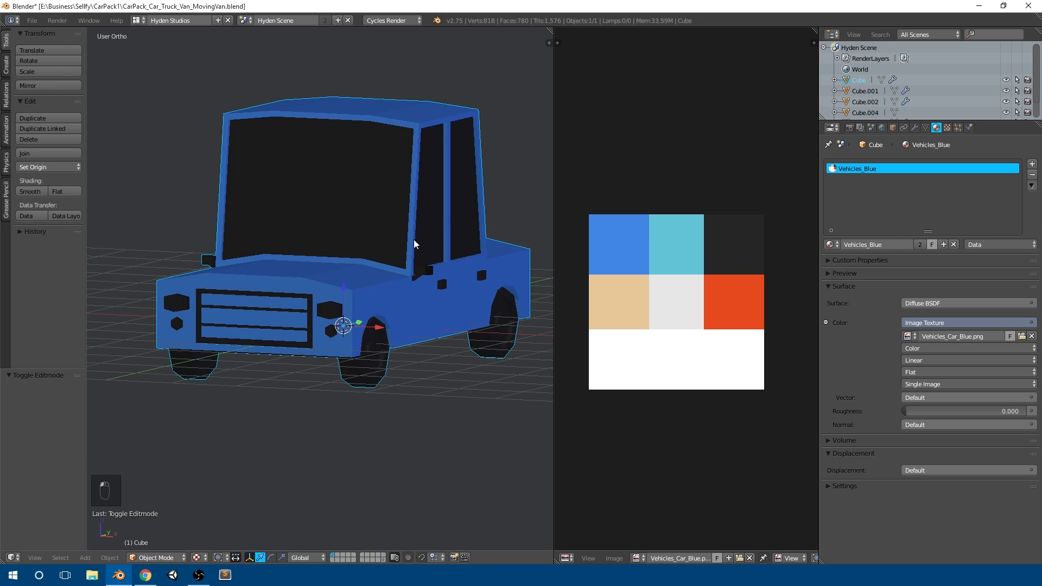
key("Tab")
key("g")
left_click(715, 255)
key("Tab")
scroll(412, 258, "up", 4)
mouse_move(399, 249)
middle_mouse_down()
mouse_move(424, 253)
mouse_move(378, 251)
middle_mouse_up()
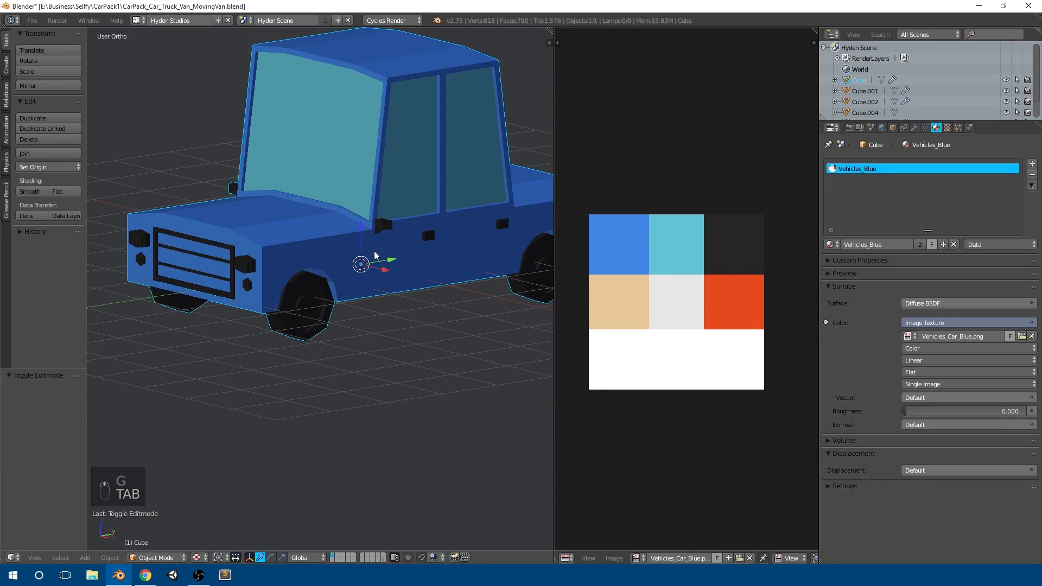
Check the wheels on the finished vehicles' layer and select the ring of rim faces on the car's front wheel
middle_click_drag(297, 332, 382, 332, "shift")
left_click(384, 560)
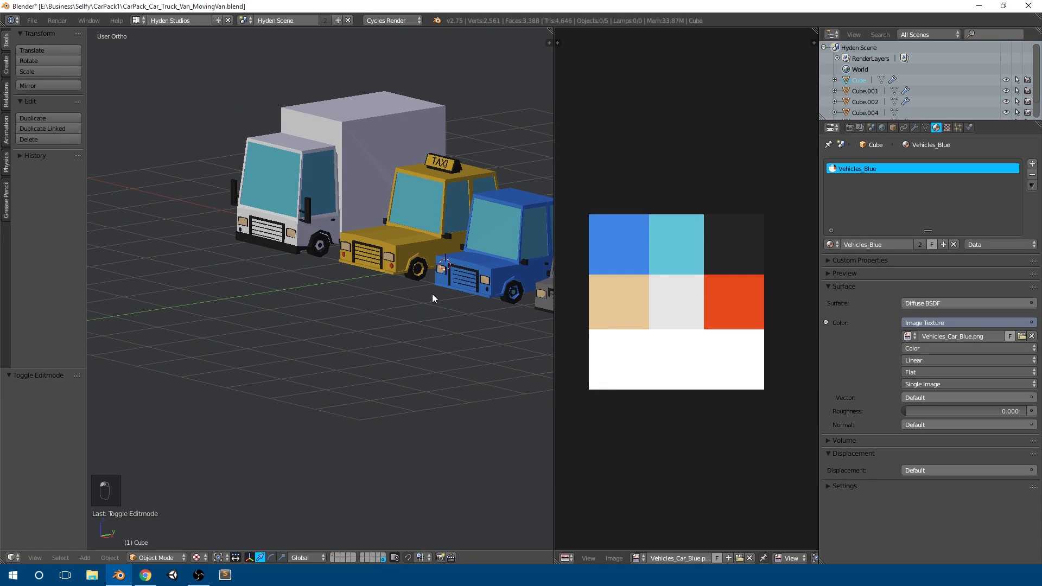
scroll(431, 294, "up", 3)
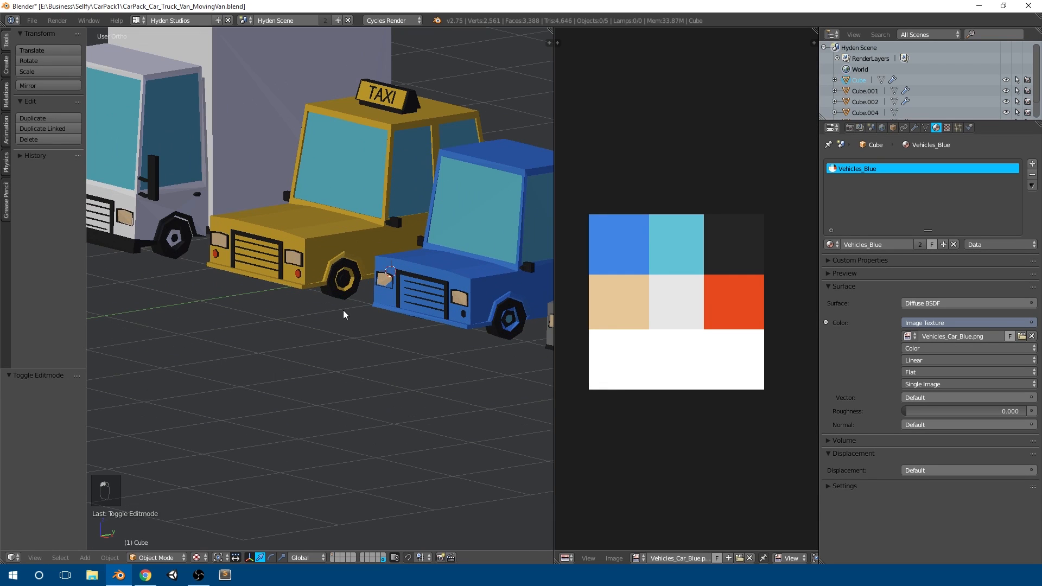
left_click(332, 555)
key("Tab")
scroll(304, 304, "up", 2)
middle_click_drag(278, 323, 322, 256, "shift")
right_click(321, 256)
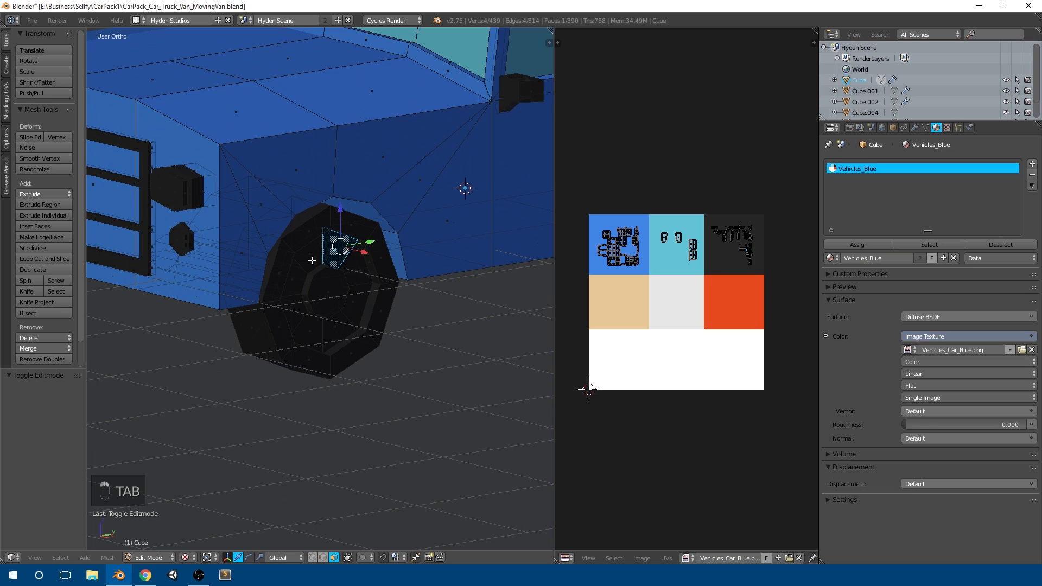
key("ctrl+z")
scroll(299, 285, "up", 2)
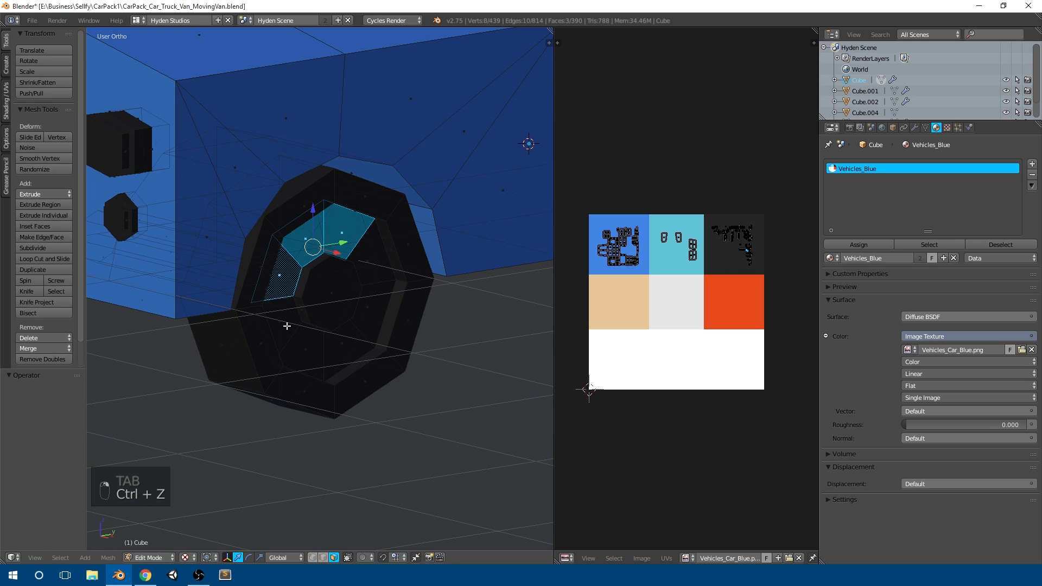
right_click(287, 325, "shift")
right_click(301, 363, "shift")
right_click(347, 369, "shift")
right_click(382, 331, "shift")
right_click(390, 271, "shift")
Add the rear wheel's ring of rim faces to the selection and move both rings' UVs onto the blue swatch
scroll(391, 271, "down", 3)
middle_click_drag(391, 271, 228, 308, "shift")
middle_click_drag(502, 255, 323, 291, "shift")
middle_click_drag(474, 277, 309, 224, "shift")
scroll(308, 223, "up", 3)
right_click(345, 190, "shift")
right_click(369, 223, "shift")
right_click(371, 263, "shift")
right_click(348, 299, "shift")
right_click(315, 305, "shift")
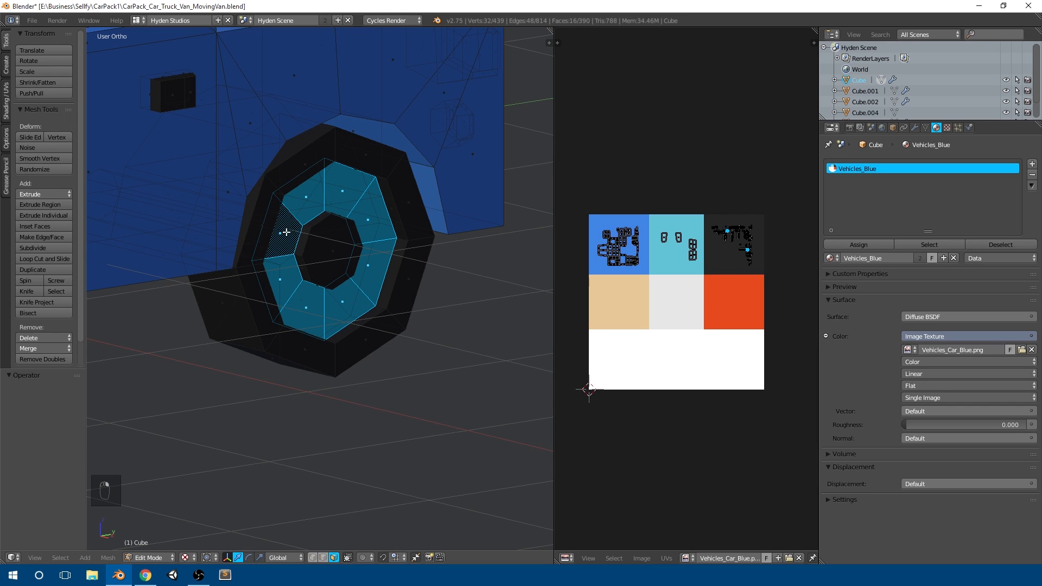
key("g")
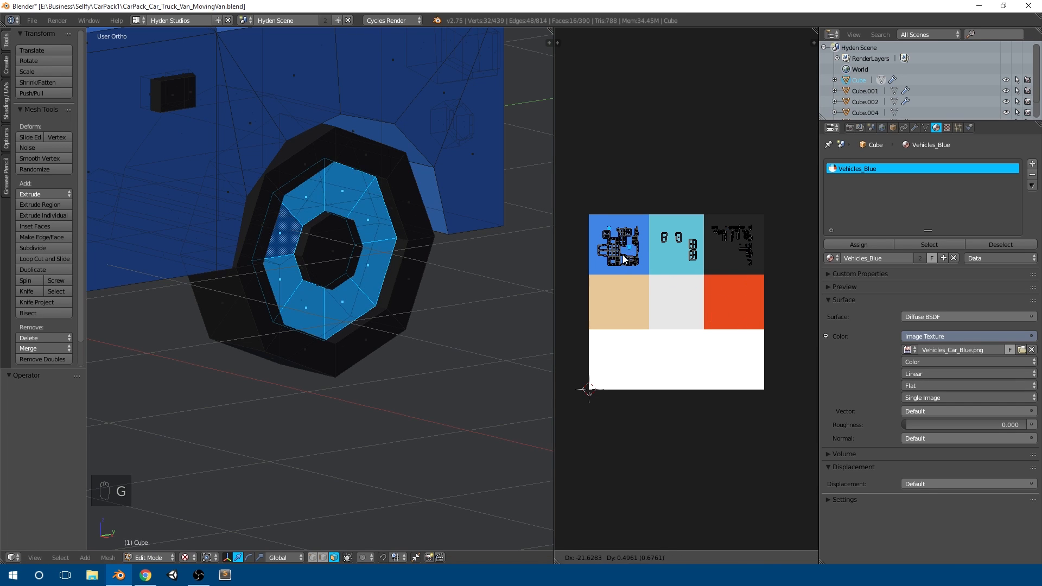
key("Tab")
Select the lens faces on the outer half of the upper headlight and move their UVs onto the tan swatch
scroll(311, 255, "down", 4)
middle_click_drag(311, 255, 386, 284)
scroll(408, 281, "up", 5)
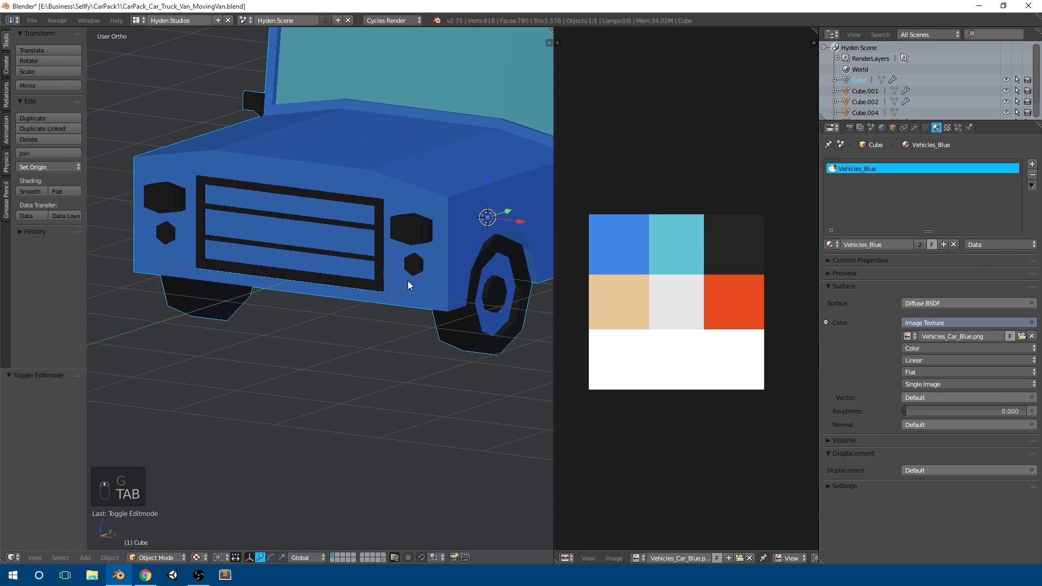
key("Tab")
scroll(380, 237, "up", 3)
right_click(380, 237)
scroll(421, 212, "up", 4)
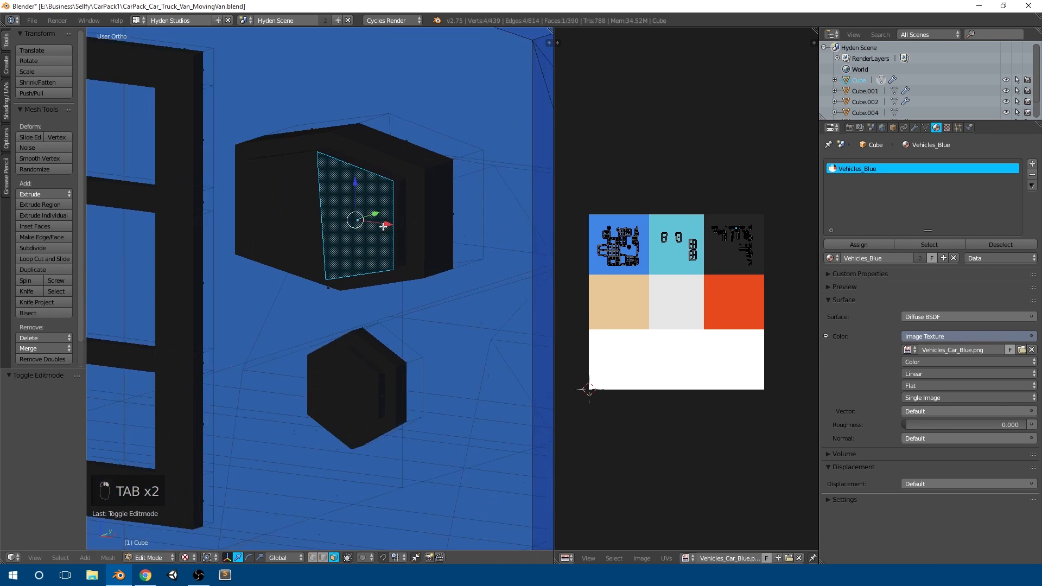
scroll(382, 227, "up", 1)
right_click(374, 139, "shift")
right_click(420, 185, "shift")
scroll(418, 200, "down", 2)
middle_click_drag(418, 200, 285, 126)
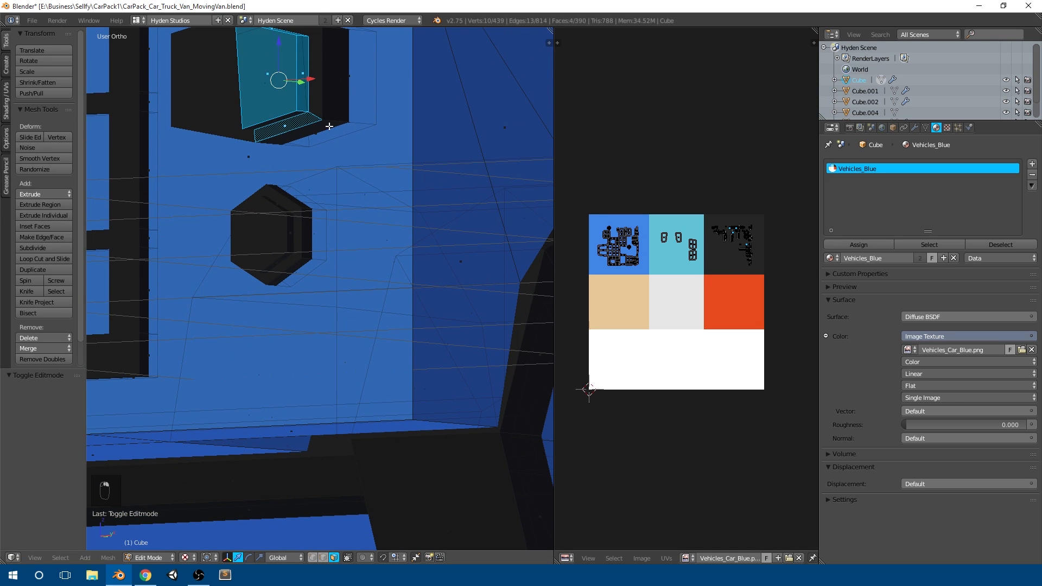
key("ctrl+z")
key("g")
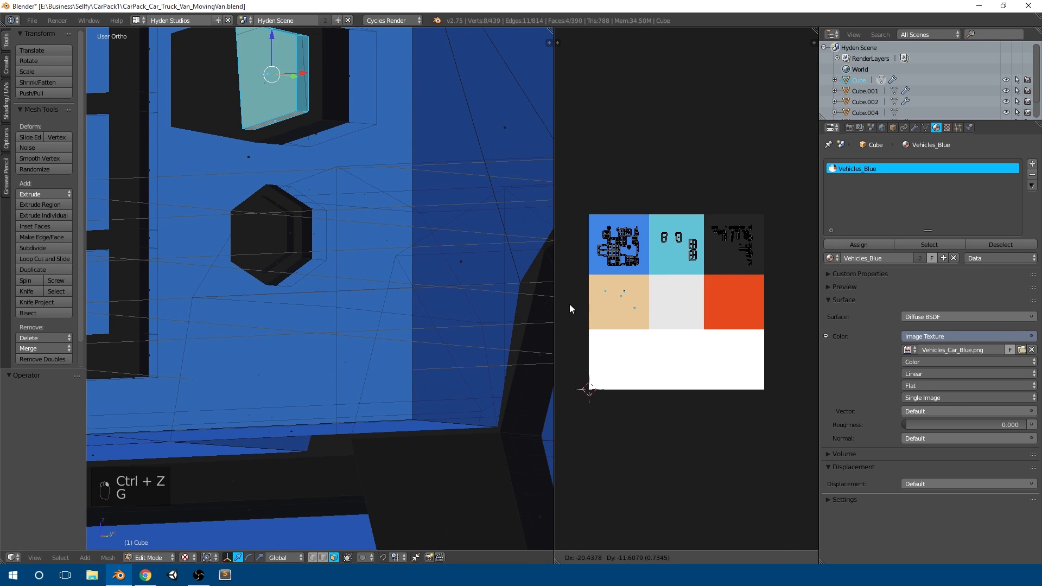
left_click(569, 304)
key("Tab")
scroll(327, 200, "down", 3)
scroll(346, 239, "up", 1)
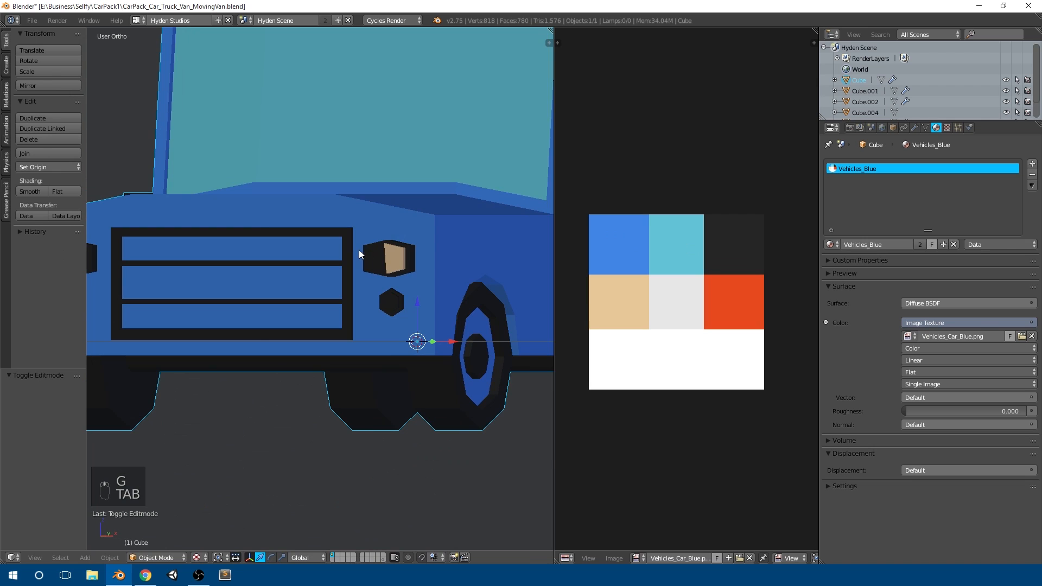
Select the lens faces on the inner half of the upper headlight and move their UVs onto the tan swatch
key("KP_1")
key("Tab")
scroll(339, 278, "up", 5)
scroll(340, 278, "up", 2)
middle_click_drag(347, 268, 321, 177)
right_click(321, 177, "shift")
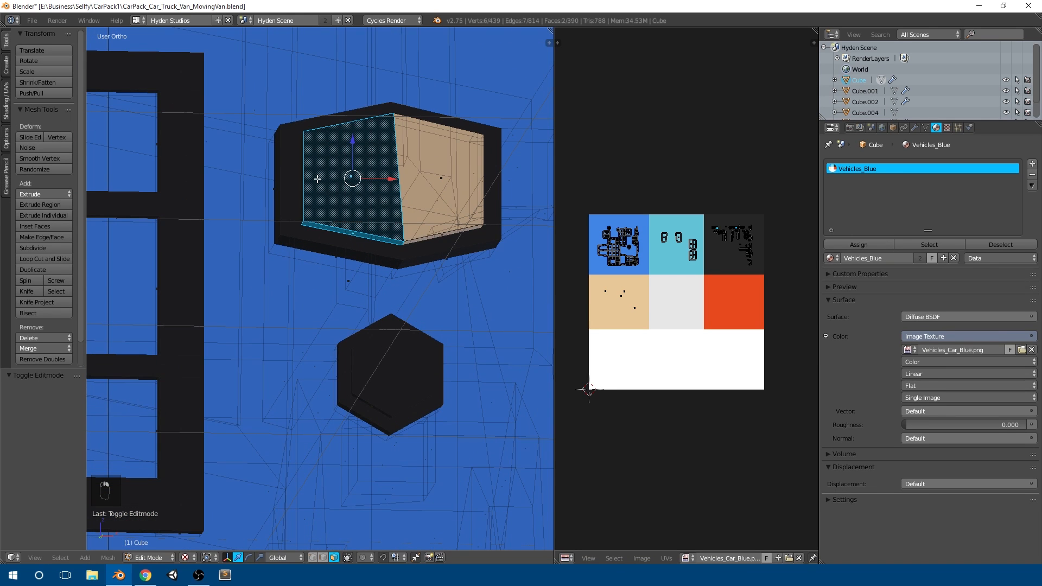
right_click(304, 182, "shift")
scroll(305, 182, "down", 3)
middle_click_drag(347, 244, 277, 325)
scroll(276, 336, "down", 2)
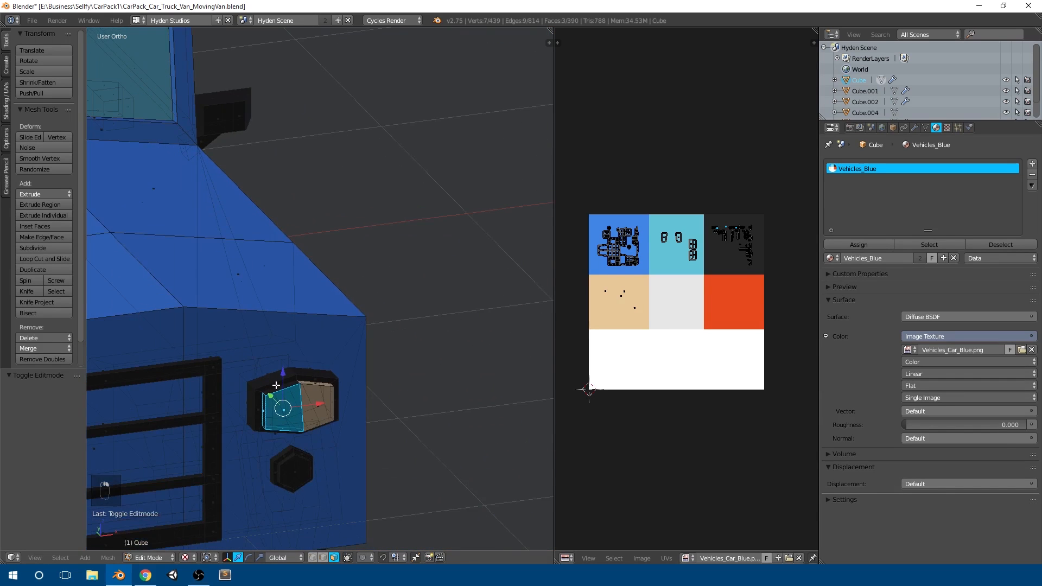
scroll(272, 436, "up", 2)
scroll(337, 419, "down", 1)
key("g")
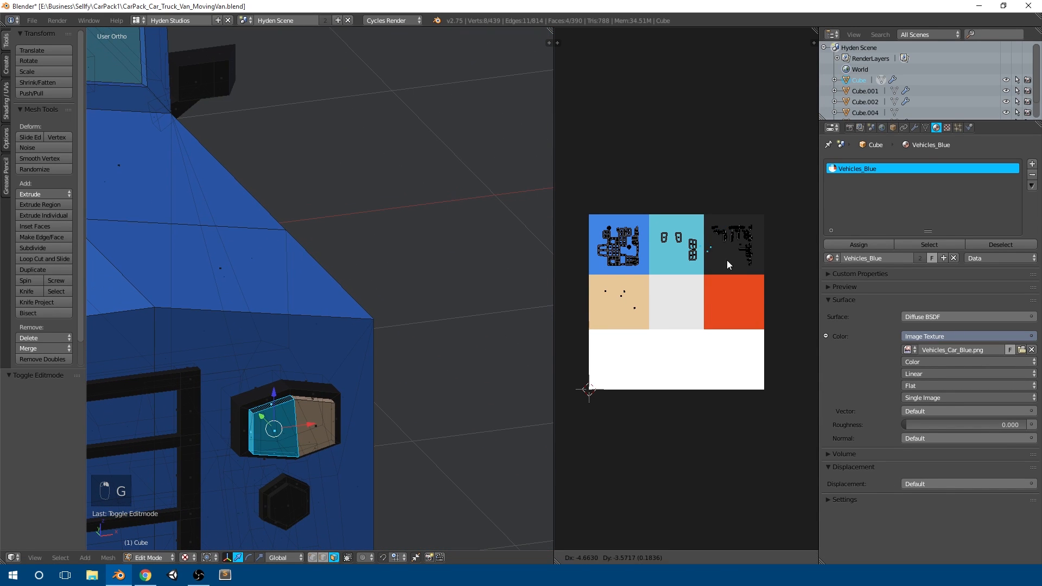
left_click(656, 302)
scroll(347, 375, "down", 3)
key("KP_Decimal")
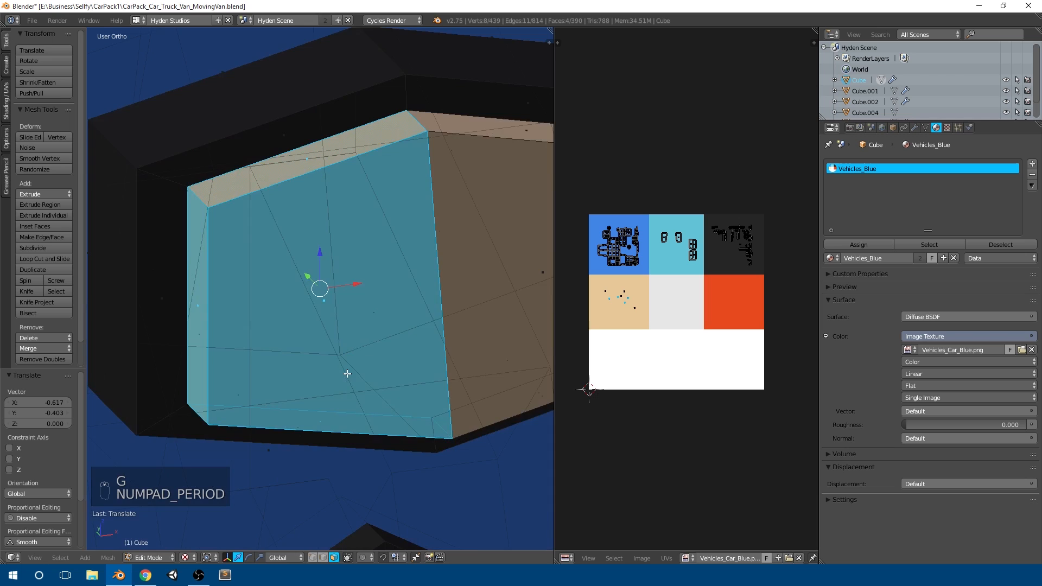
scroll(360, 354, "down", 3)
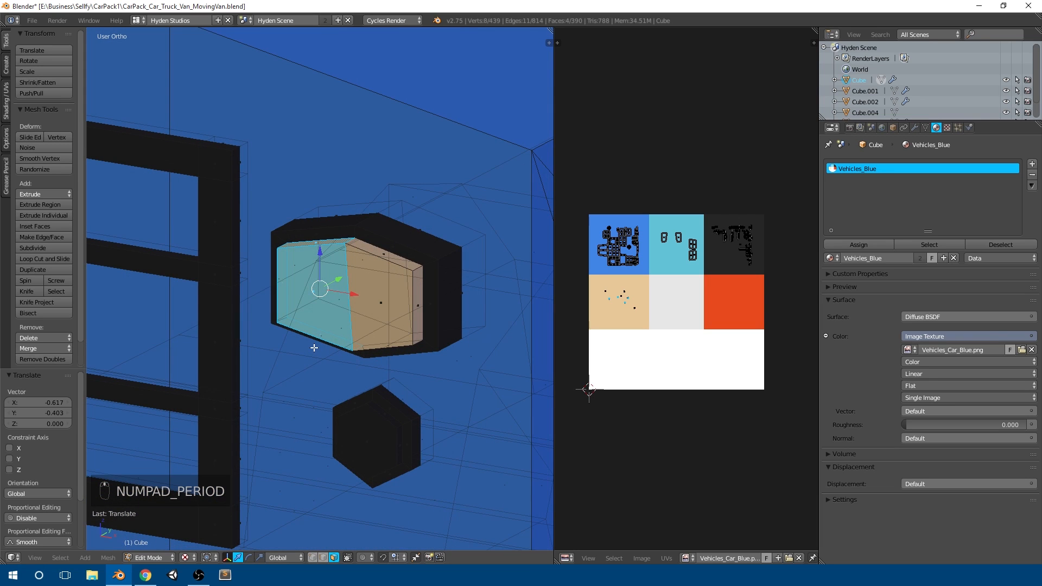
Select the front and side lens faces of the small hexagonal front light and move their UVs onto the orange-red swatch
scroll(314, 347, "down", 3)
middle_click_drag(391, 303, 368, 321)
middle_click_drag(371, 379, 318, 325, "shift")
scroll(328, 314, "up", 5)
key("a")
middle_click_drag(323, 380, 322, 266, "shift")
right_click(307, 275)
right_click(299, 263, "shift")
right_click(316, 234, "shift")
middle_click_drag(353, 230, 244, 252)
middle_click_drag(340, 269, 324, 259)
right_click(326, 266, "shift")
middle_click_drag(316, 314, 331, 286)
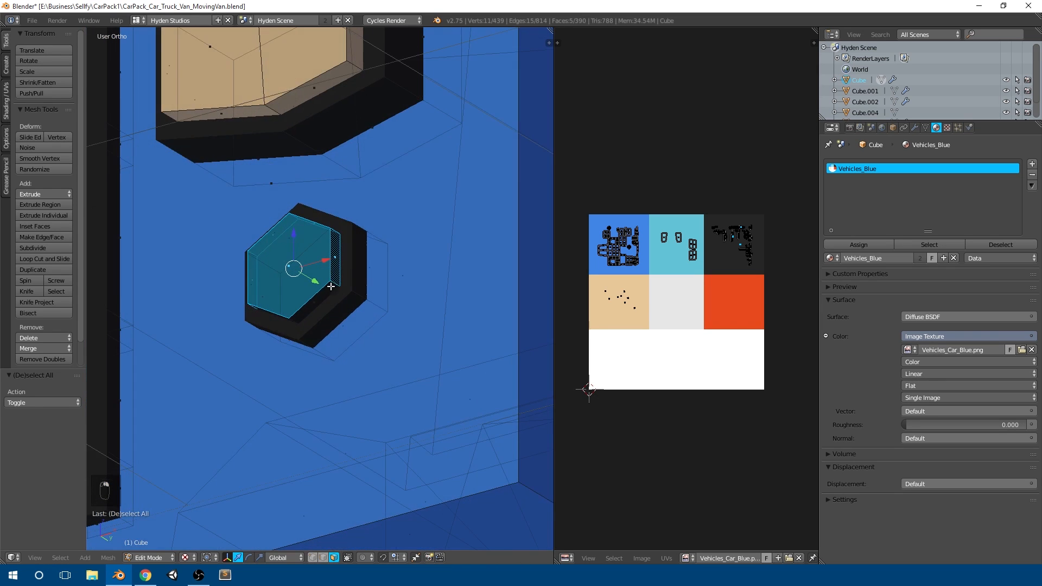
right_click(278, 315, "shift")
middle_click_drag(278, 315, 289, 320)
key("g")
left_click(615, 316)
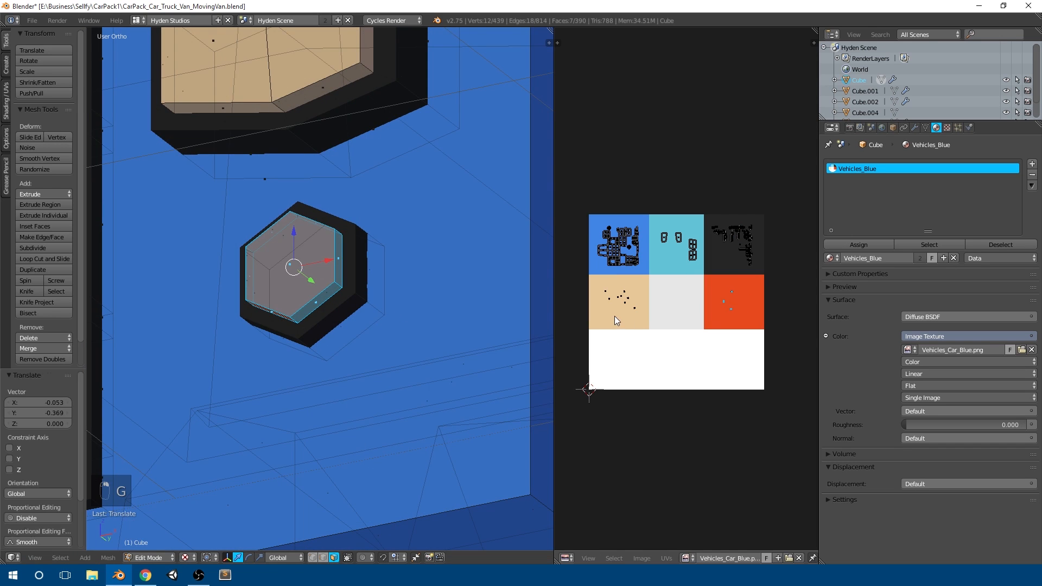
Return to Object Mode and examine the coloured car from the front and the side
key("Tab")
scroll(321, 275, "down", 8)
middle_click_drag(321, 275, 395, 299)
scroll(381, 269, "down", 6)
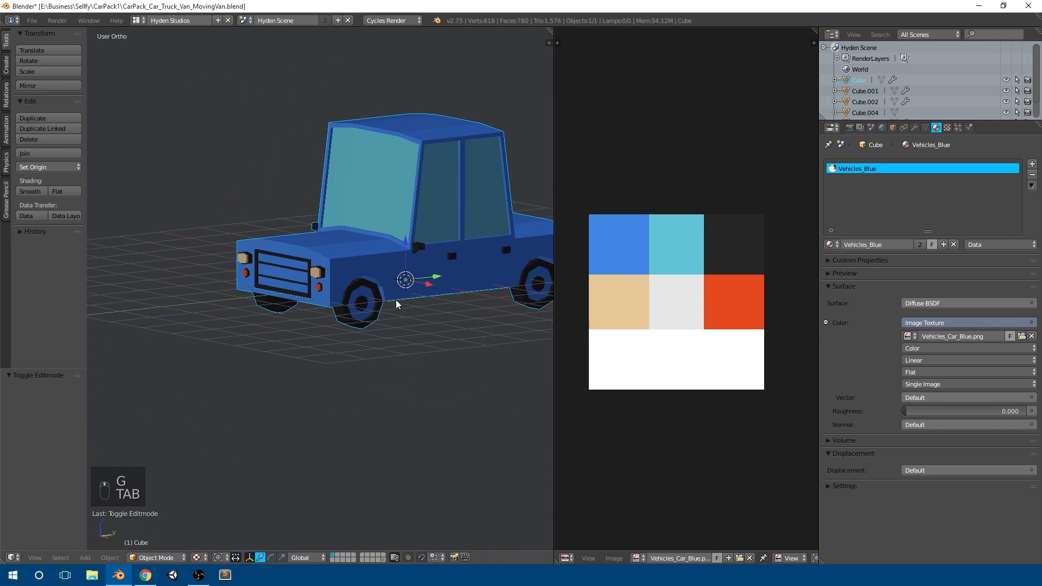
middle_click_drag(470, 285, 357, 296)
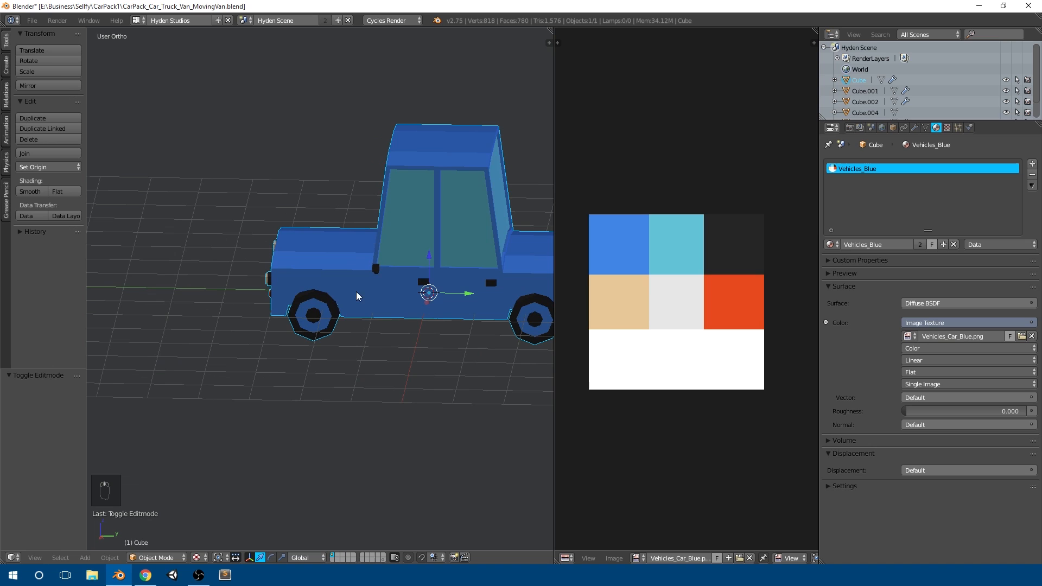
Box-select the protruding upper headlight in the side view and push it about 0.043 along Y toward the body
key("KP_3")
key("Tab")
scroll(323, 184, "up", 8)
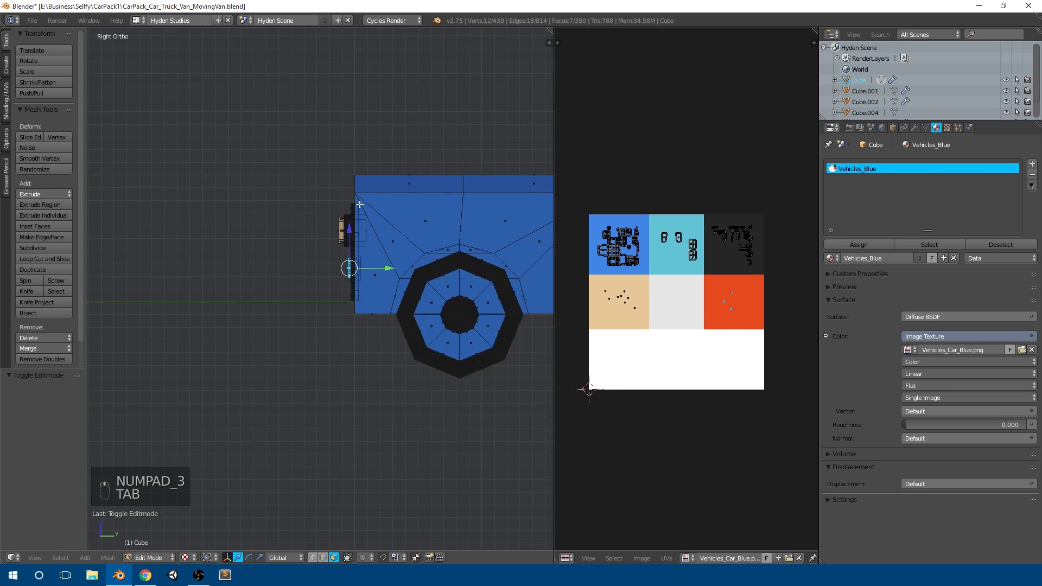
key("b")
left_click_drag(343, 203, 366, 134)
left_click_drag(399, 172, 419, 168)
key("a")
key("b")
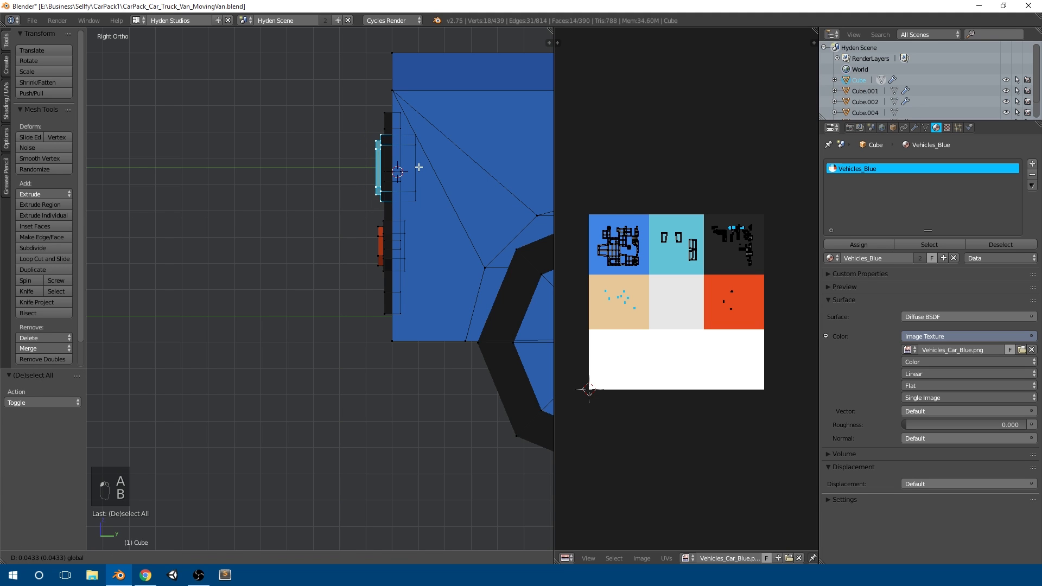
left_click(419, 167)
scroll(347, 236, "down", 4)
key("Tab")
scroll(326, 250, "down", 2)
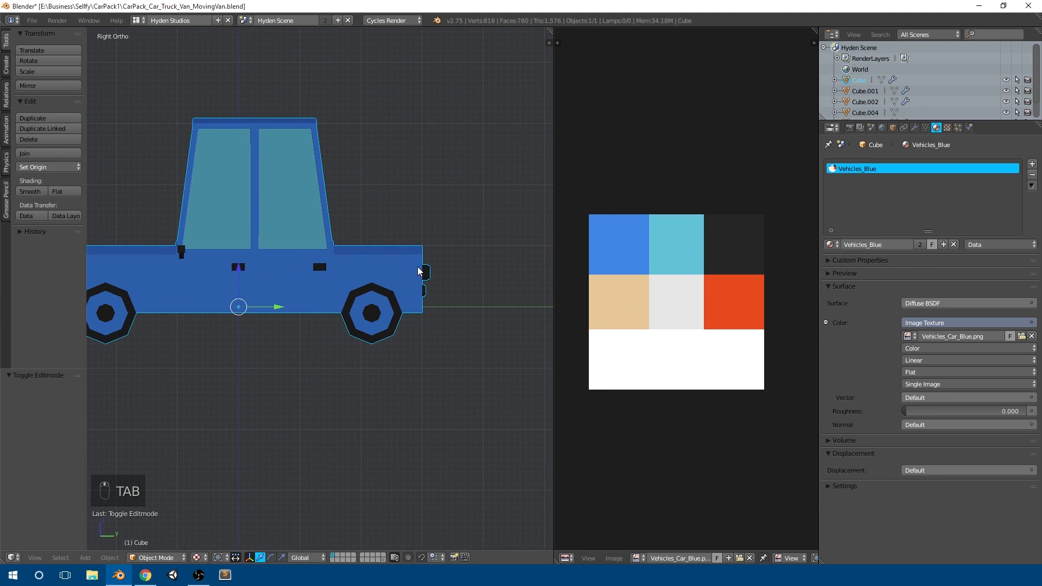
Box-select the rear light parts in the side view and shift them along Y toward the body, ending with a move of -0.019
scroll(326, 263, "up", 6)
key("Tab")
key("a")
key("a")
key("a")
scroll(355, 253, "up", 1)
key("b")
left_click_drag(390, 253, 345, 138)
left_click_drag(393, 190, 369, 192)
key("a")
key("b")
left_click_drag(361, 233, 325, 140)
left_click_drag(378, 191, 367, 192)
Select the lens faces of the upper rear light and move their UVs onto the tan swatch
middle_click_drag(404, 206, 358, 233)
scroll(407, 247, "up", 5)
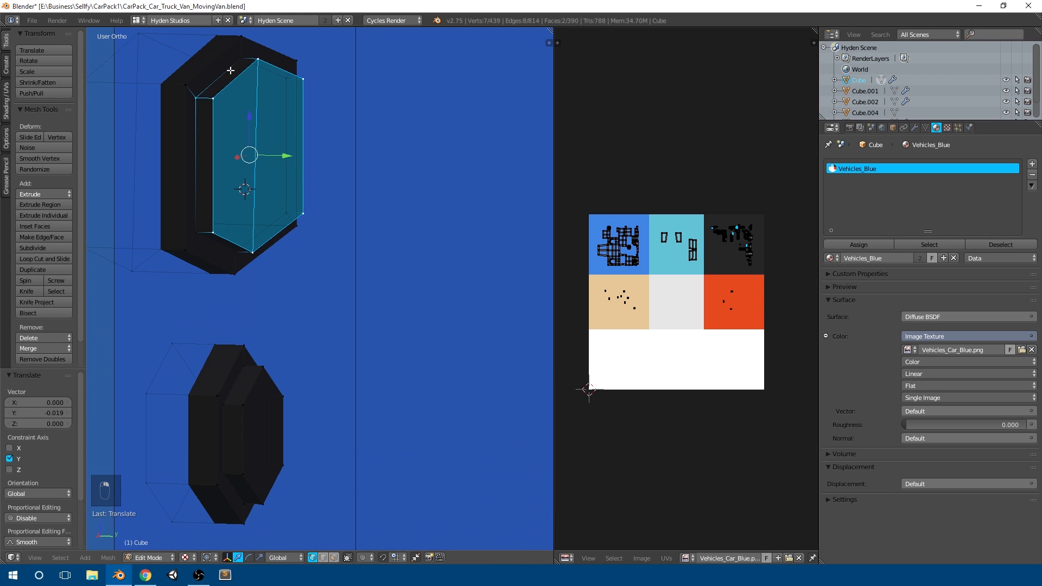
middle_click_drag(218, 241, 346, 354)
scroll(346, 354, "up", 2)
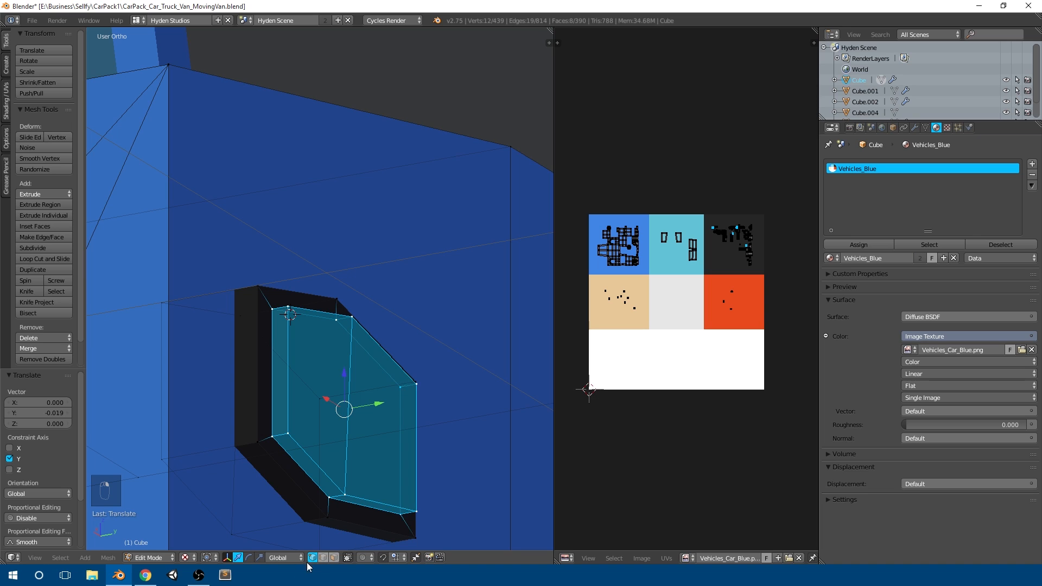
left_click(334, 557)
key("g")
left_click(591, 298)
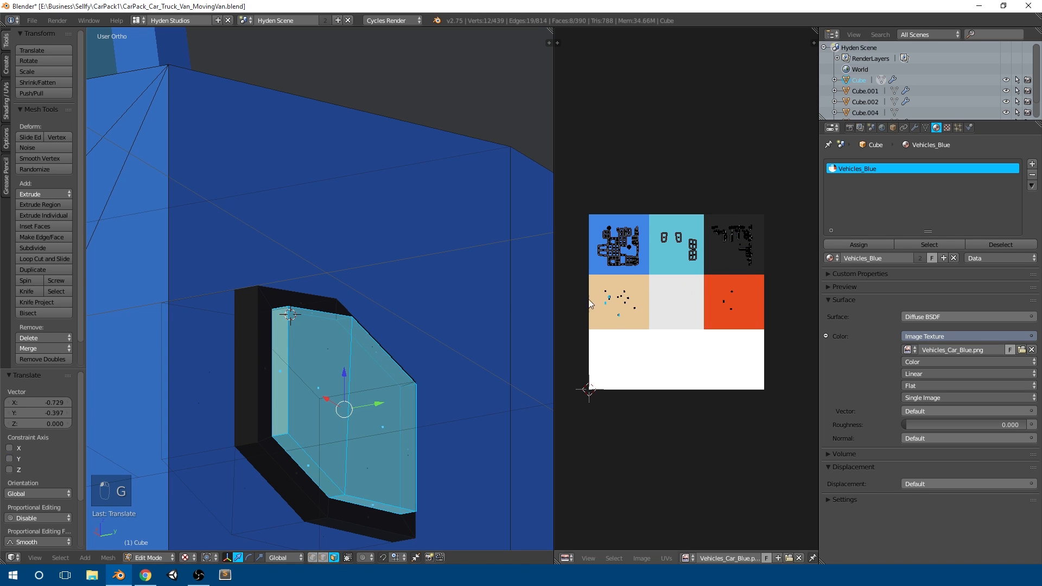
Select the front and side lens faces of the lower rear light, move their UVs onto the orange-red swatch, and return to Object Mode
scroll(389, 232, "down", 5)
middle_click_drag(366, 221, 355, 113, "shift")
scroll(354, 113, "up", 5)
key("a")
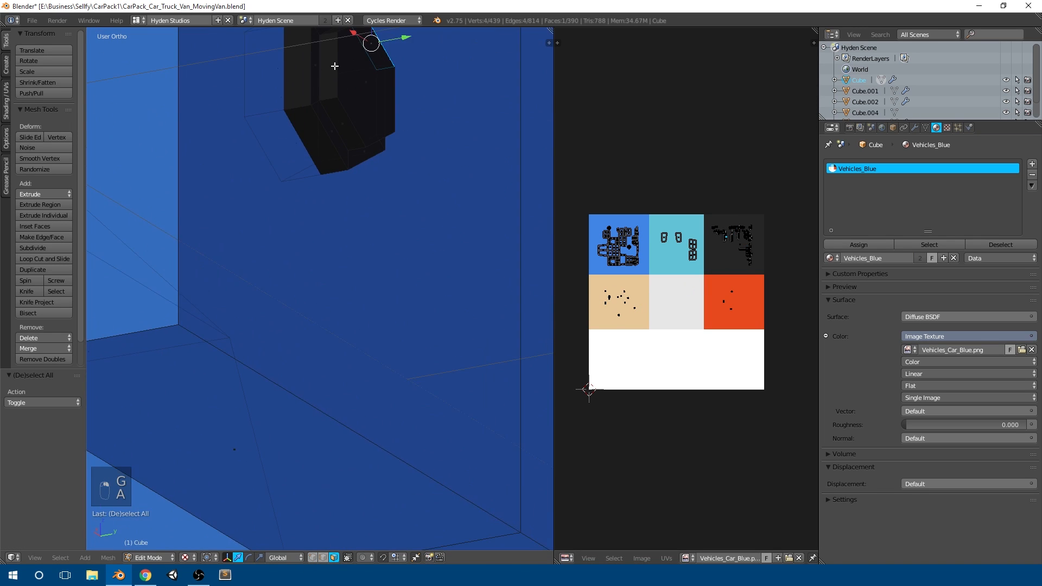
left_click(325, 65, "shift")
middle_click_drag(325, 65, 344, 164, "shift")
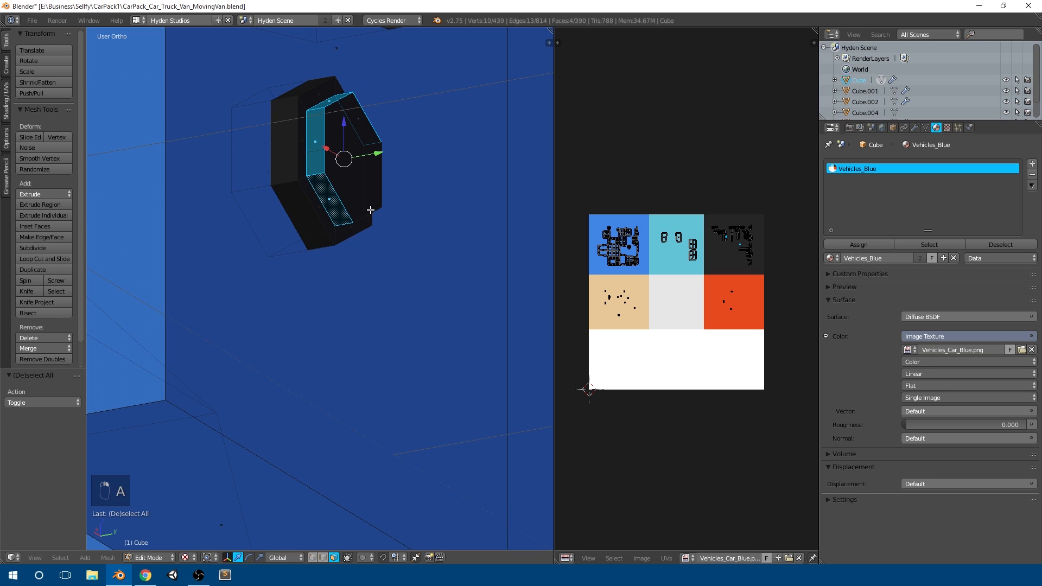
right_click(371, 169, "shift")
key("g")
left_click(620, 279)
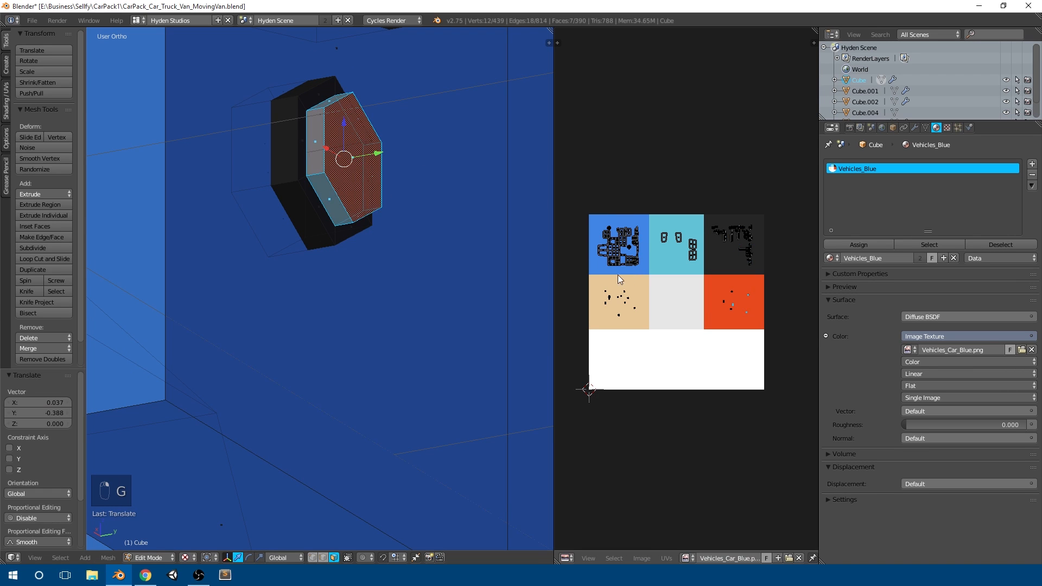
key("Tab")
scroll(313, 195, "down", 8)
scroll(311, 190, "down", 10)
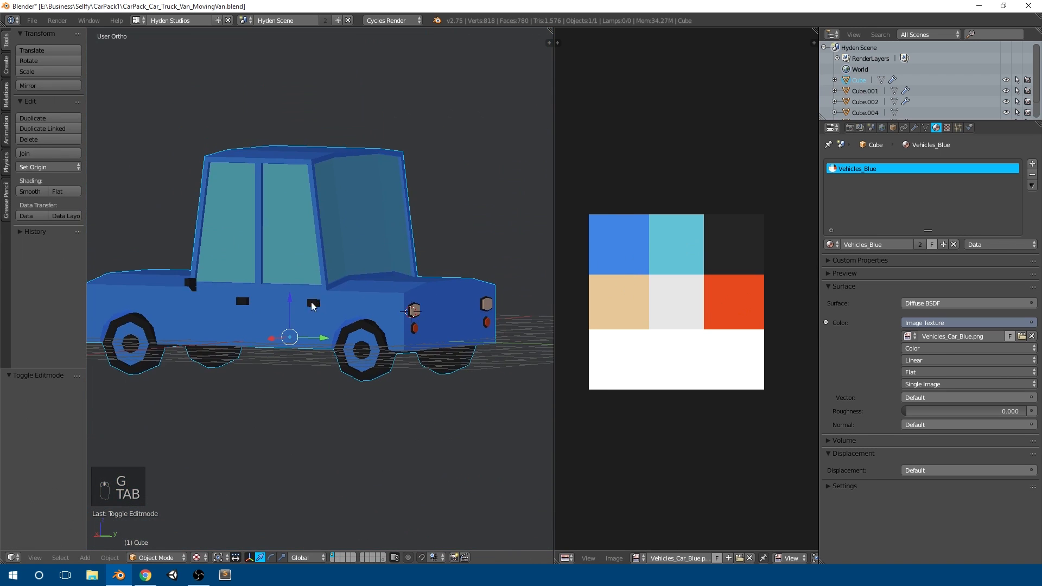
middle_click_drag(256, 311, 322, 282)
Add one horizontal loop cut around the cabin at the mid-height of the windows
key("KP_3")
key("Tab")
scroll(374, 305, "up", 5)
key("a")
key("a")
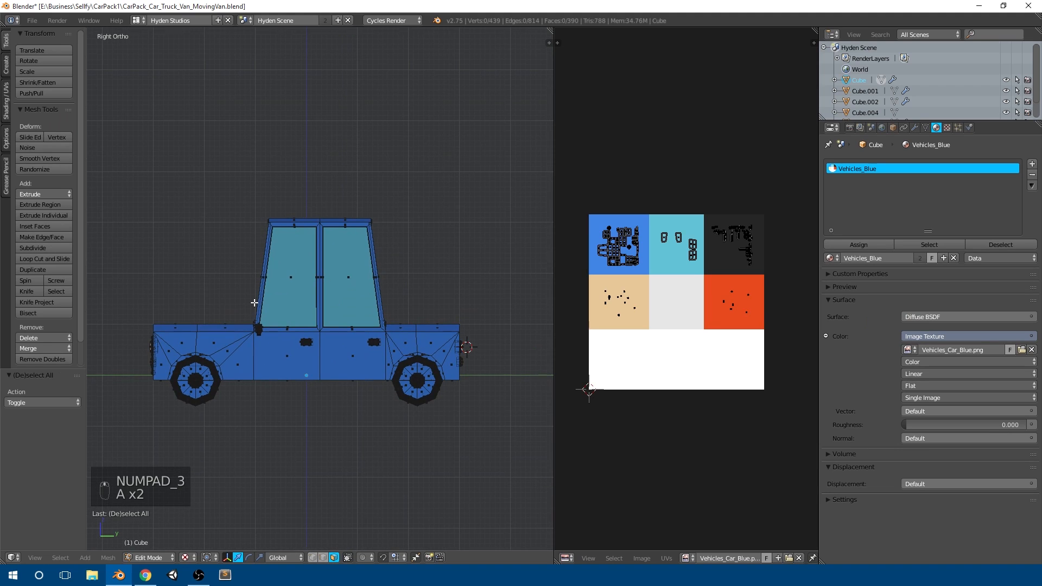
key("ctrl+r")
left_click(276, 279)
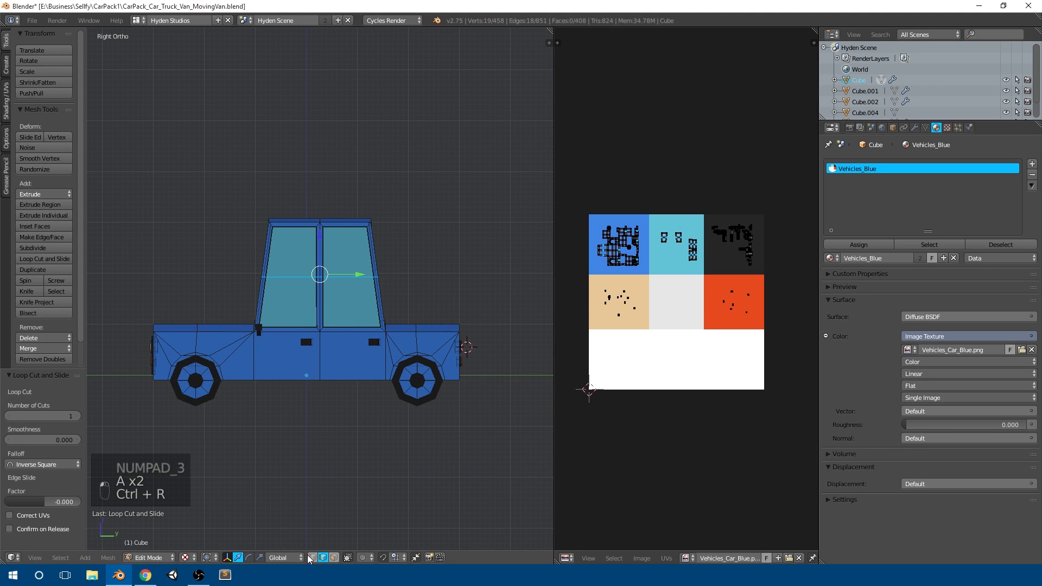
Box-select the roof in the side view, rotate it about 10.2°, and shift it about 0.23 toward the rear
key("a")
key("b")
left_click_drag(255, 212, 390, 226)
key("r")
key("g")
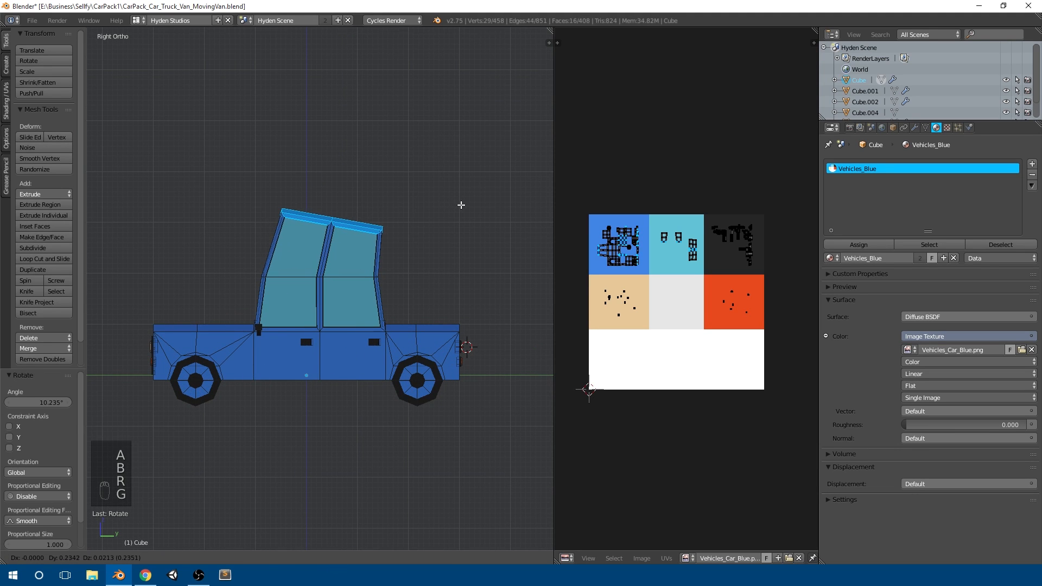
left_click(461, 205)
key("a")
key("Tab")
scroll(347, 274, "down", 2)
middle_click_drag(325, 275, 378, 287)
key("KP_3")
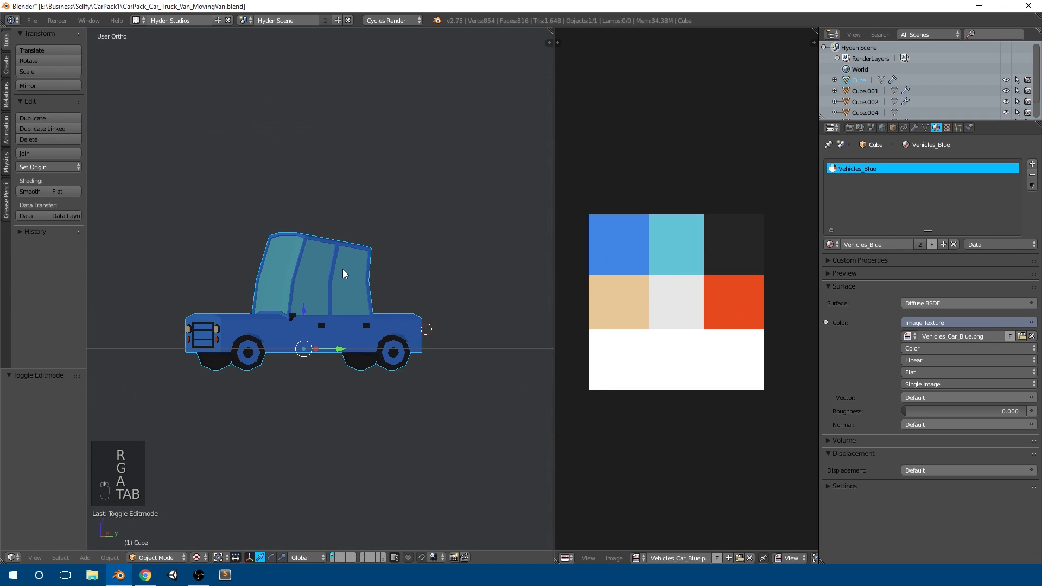
Enable proportional editing, select the cabin's upper front corner vertices, and move them outward and up in the front view
key("Tab")
scroll(342, 269, "up", 3)
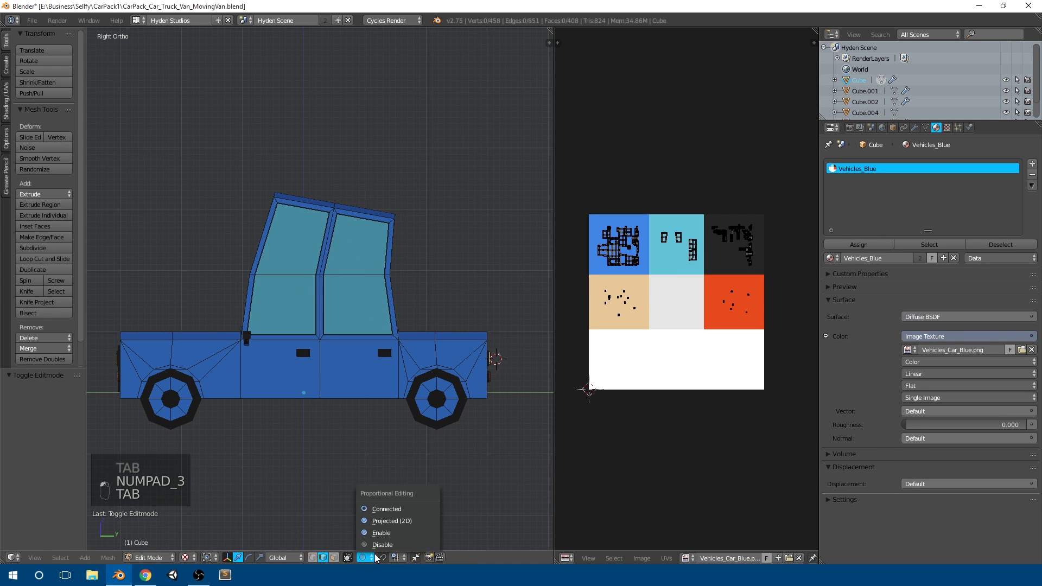
middle_click_drag(336, 329, 338, 281)
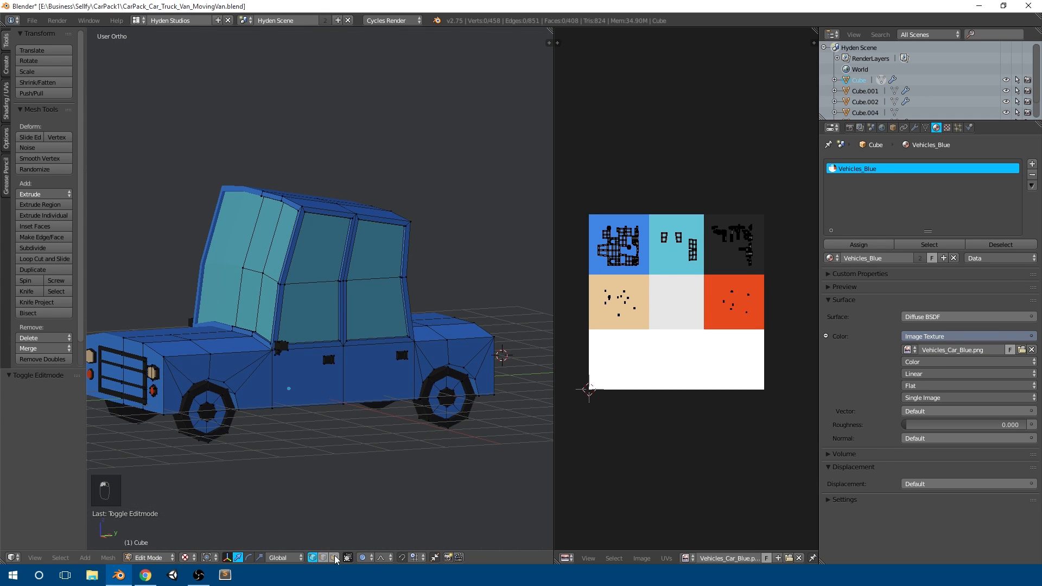
key("a")
key("a")
key("a")
key("b")
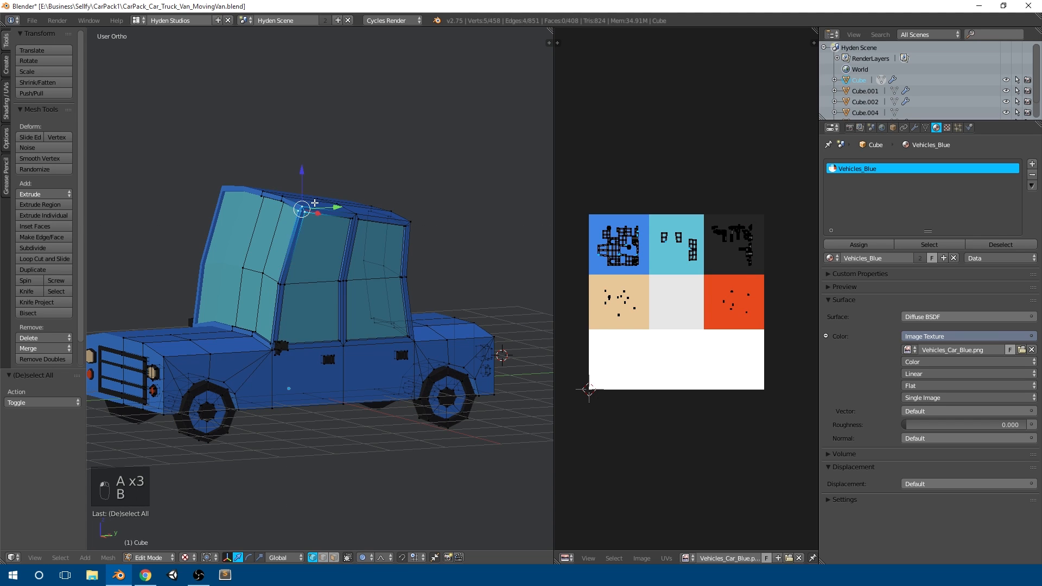
key("KP_1")
key("g")
scroll(333, 185, "down", 10)
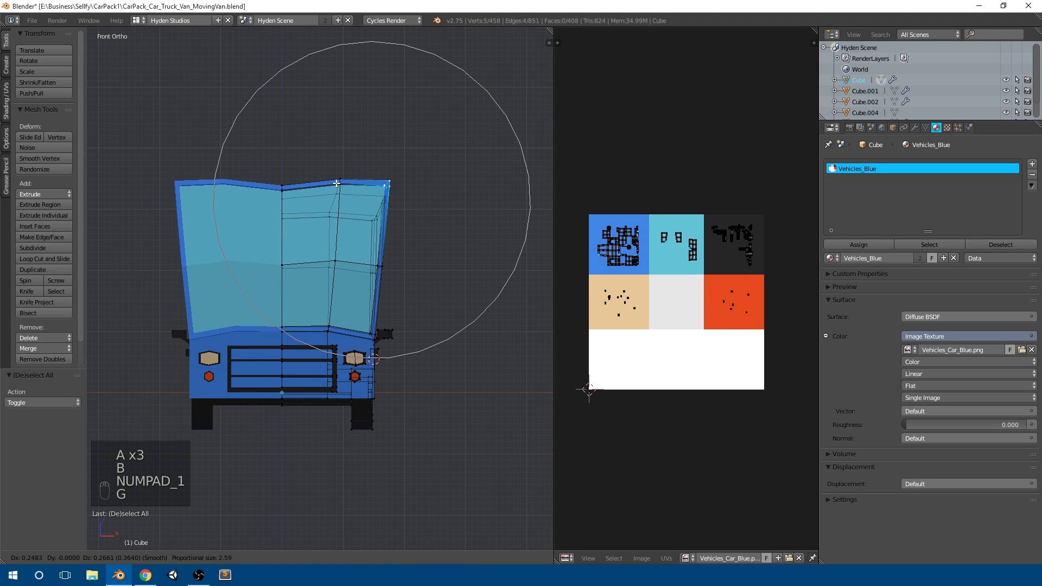
left_click(325, 187)
Undo the proportional move of the cabin's upper front corner
key("Tab")
key("Tab")
key("ctrl+z")
key("ctrl+z")
key("ctrl+z")
Apply the car body's Mirror modifier
left_click(898, 120)
left_click(916, 127)
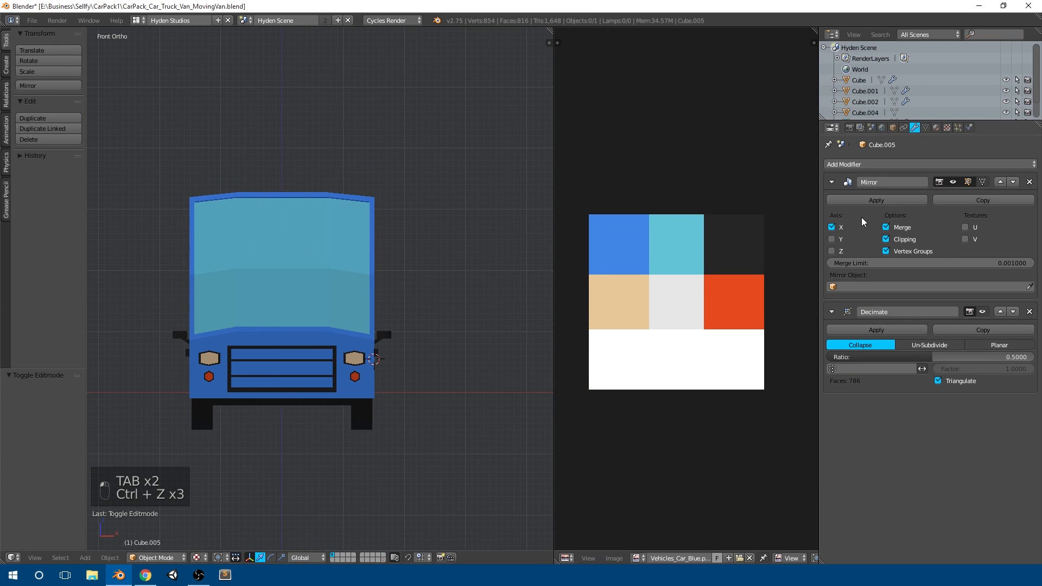
left_click(875, 201)
key("Tab")
right_click(357, 206)
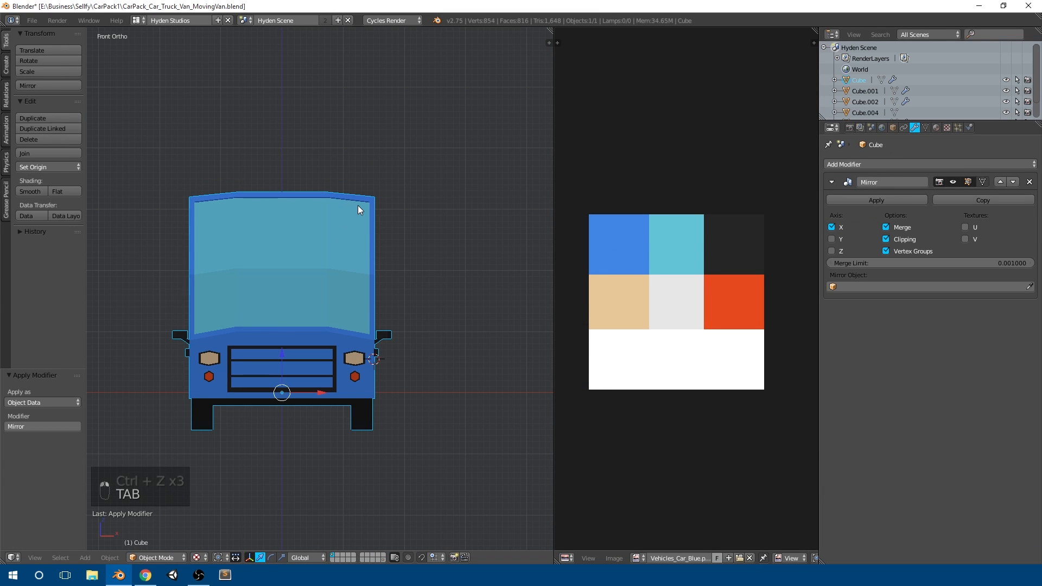
key("Tab")
key("Tab")
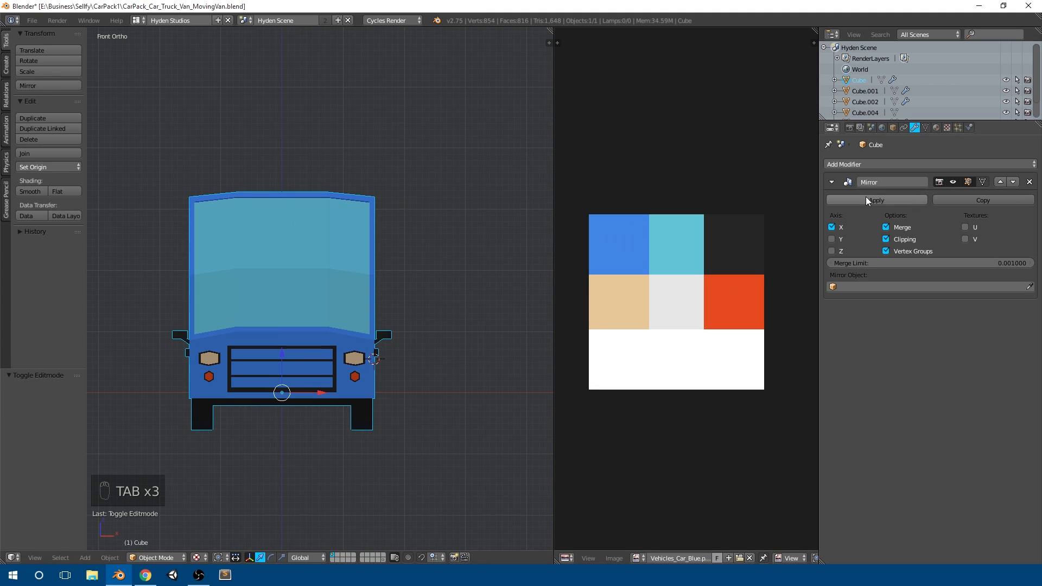
left_click(865, 199)
Select one upper front corner of the cabin and stretch it outward and up with proportional editing, checking the shape in Object Mode
key("Tab")
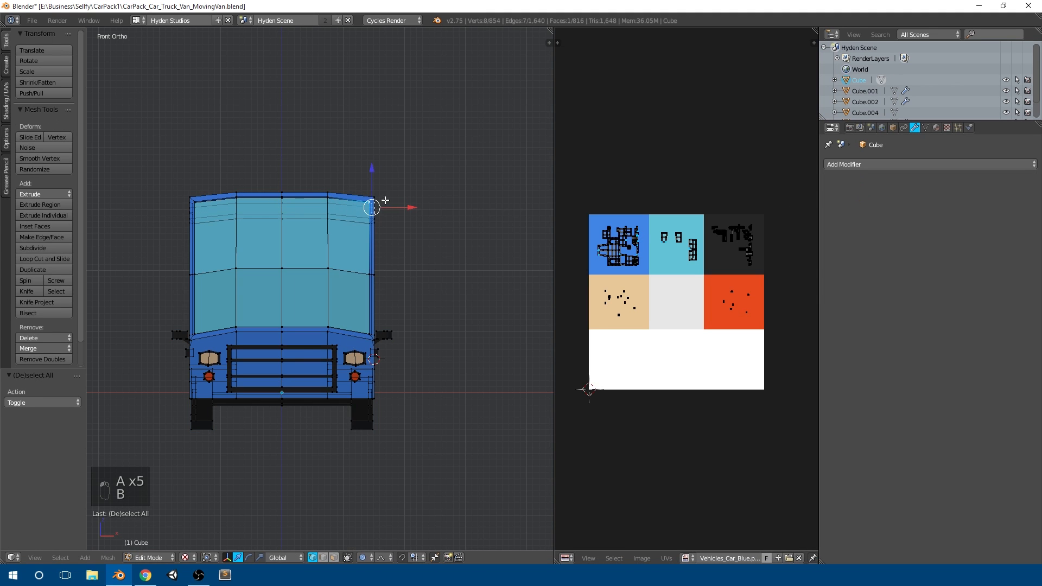
key("g")
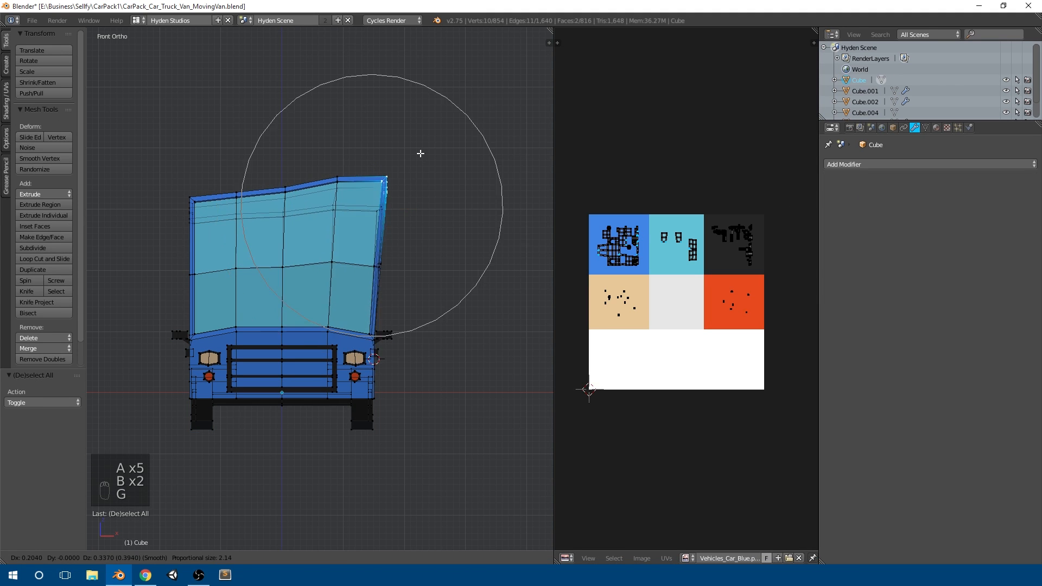
scroll(428, 149, "up", 1)
scroll(426, 153, "down", 2)
scroll(423, 152, "up", 3)
left_click(439, 154)
key("s")
scroll(470, 160, "down", 4)
key("Tab")
middle_click_drag(462, 219, 304, 281)
Undo the proportional stretching of the cabin corner and its selection changes
key("Tab")
key("ctrl+z")
key("ctrl+z")
key("ctrl+z")
key("Tab")
key("Tab")
key("ctrl+z")
key("ctrl+z")
key("ctrl+z")
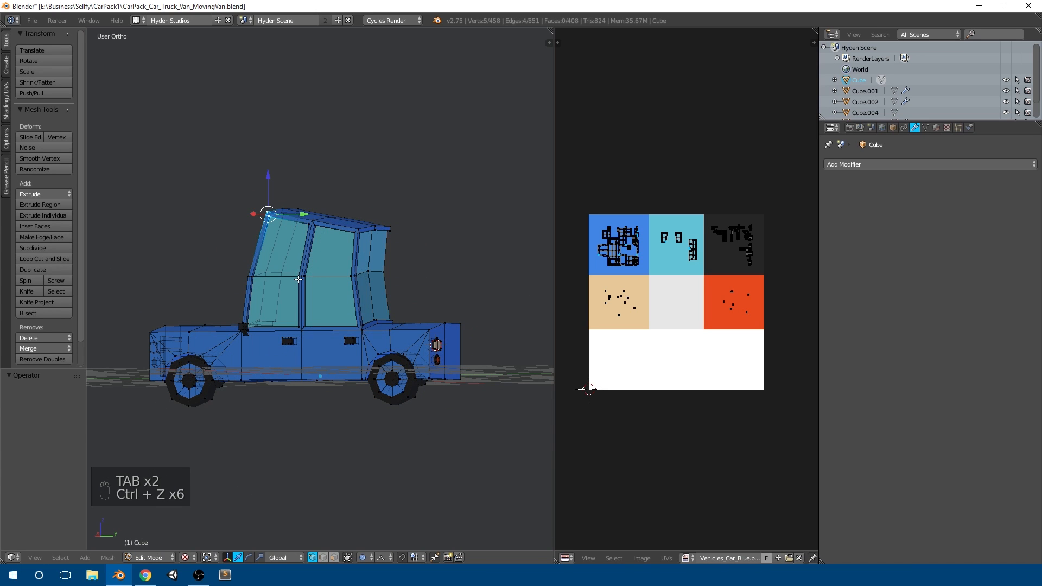
key("ctrl+z")
key("ctrl+z")
key("ctrl+z")
key("ctrl+z")
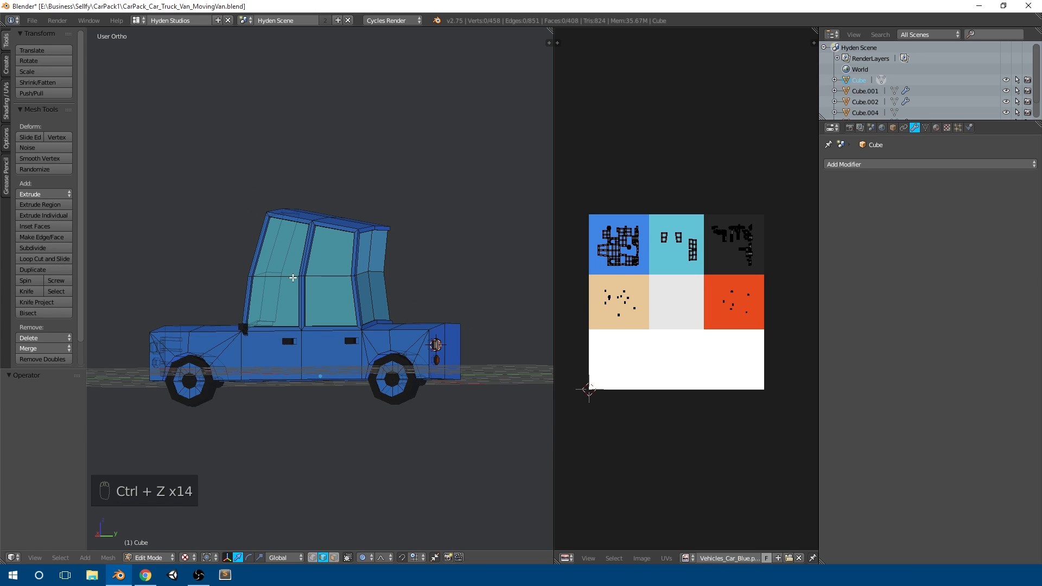
Add a Mirror modifier to the car body in Object Mode
middle_click_drag(293, 278, 353, 300)
key("Tab")
left_click(900, 165)
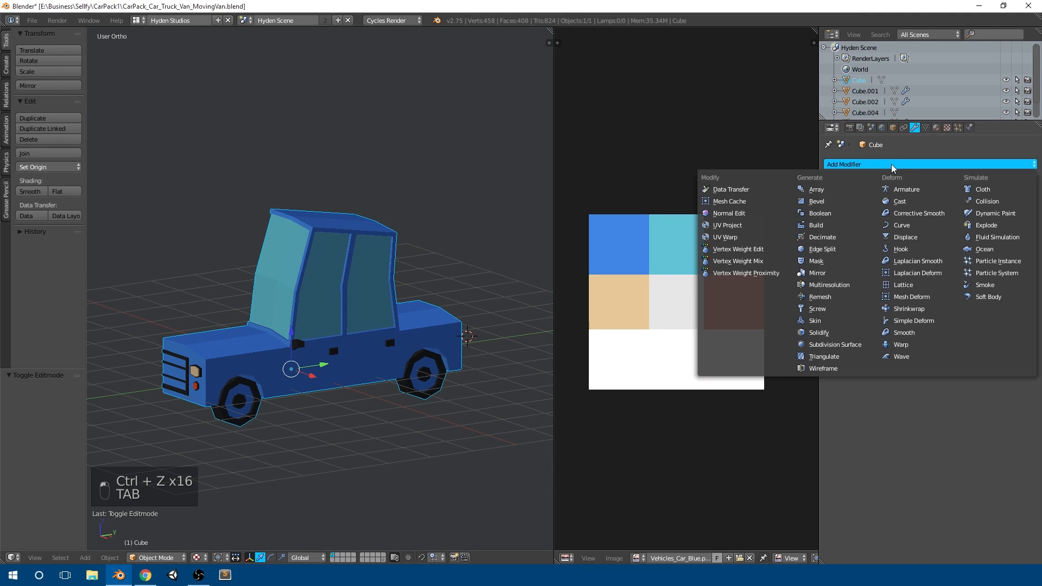
left_click(840, 270)
middle_click_drag(353, 286, 367, 244)
Undo the modifier changes and all cabin reshaping back to the car before the window loop cut
key("ctrl+z")
key("ctrl+z")
key("ctrl+z")
key("ctrl+z")
key("ctrl+z")
key("ctrl+z")
key("ctrl+z")
key("ctrl+z")
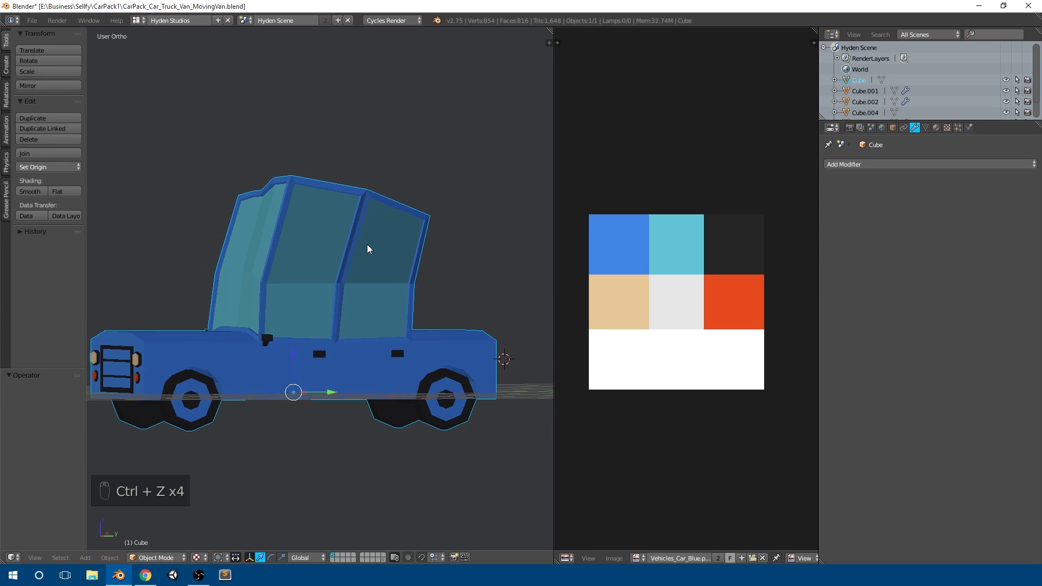
key("ctrl+z")
key("ctrl+z")
key("ctrl+z")
key("ctrl+z")
key("ctrl+z")
key("ctrl+z")
key("ctrl+z")
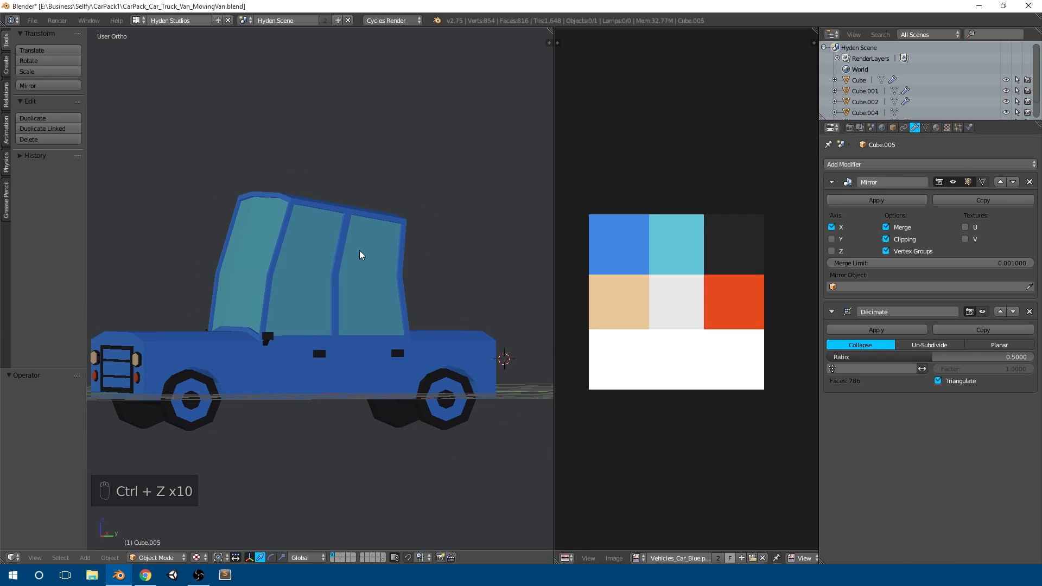
key("ctrl+z")
key("ctrl+z")
middle_click_drag(365, 268, 284, 292)
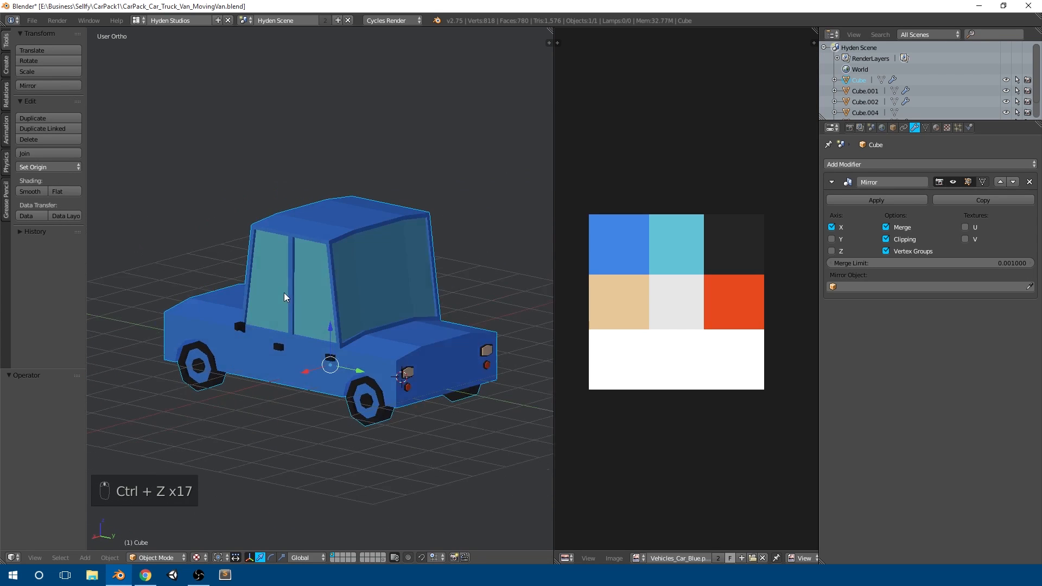
Box-select the vertices along the roof's centre line in the front view and raise them about 0.06
scroll(355, 301, "up", 3)
scroll(382, 336, "down", 3)
middle_click_drag(355, 301, 396, 223)
key("KP_3")
key("KP_1")
key("Tab")
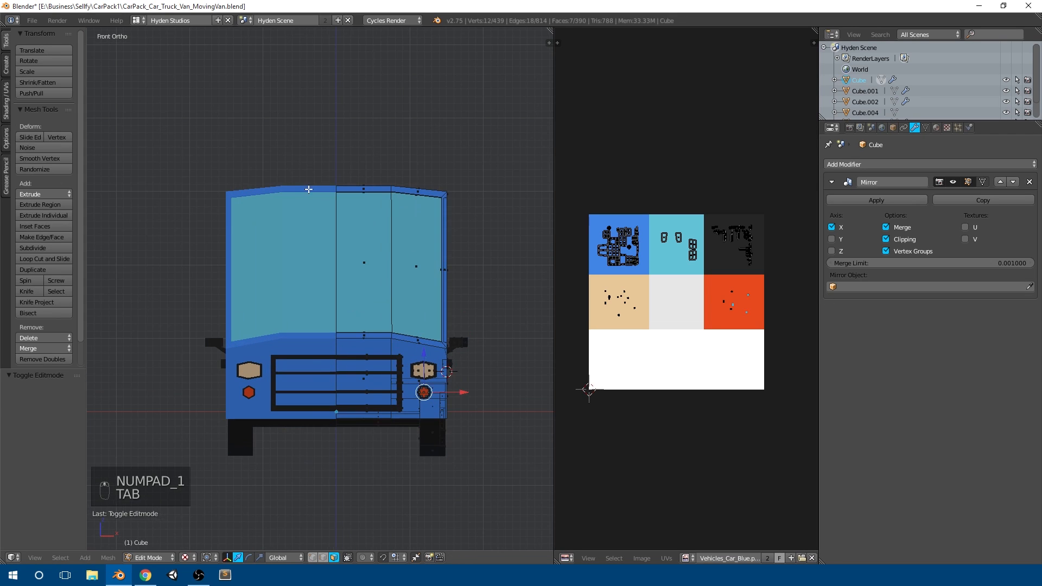
left_click(314, 558)
key("a")
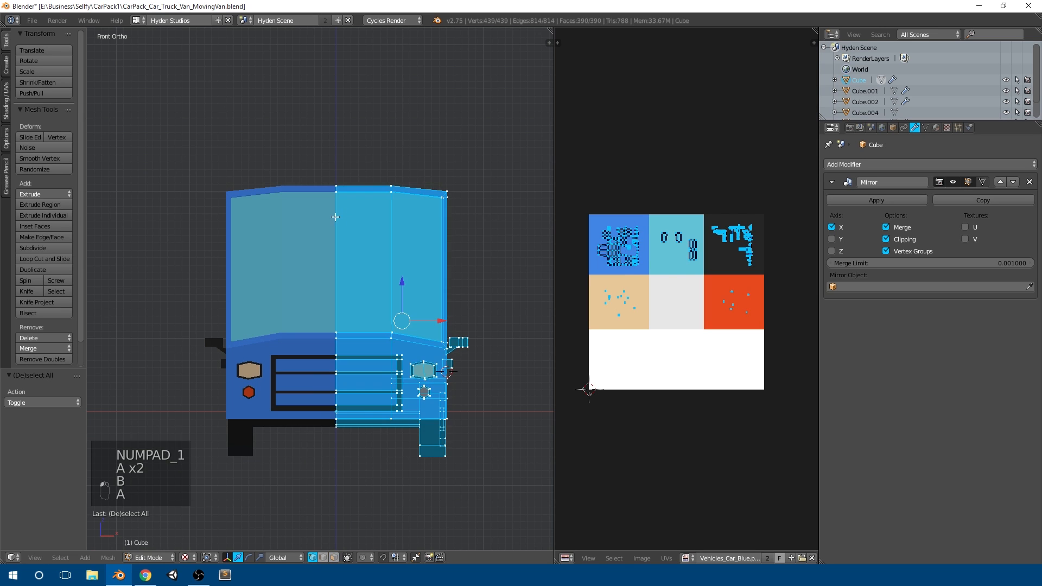
key("b")
key("a")
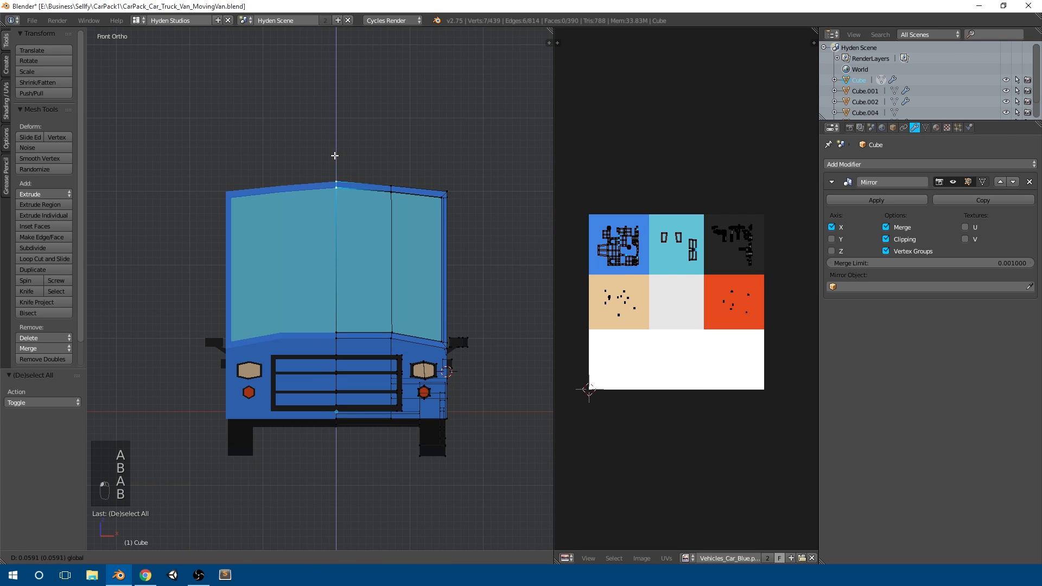
left_click_drag(335, 155, 334, 155)
key("a")
left_click(377, 201)
scroll(378, 202, "down", 1)
key("Tab")
Box-select the roof's outer corner vertices in the front view, reposition them slightly, and return to Object Mode to view the car
key("Tab")
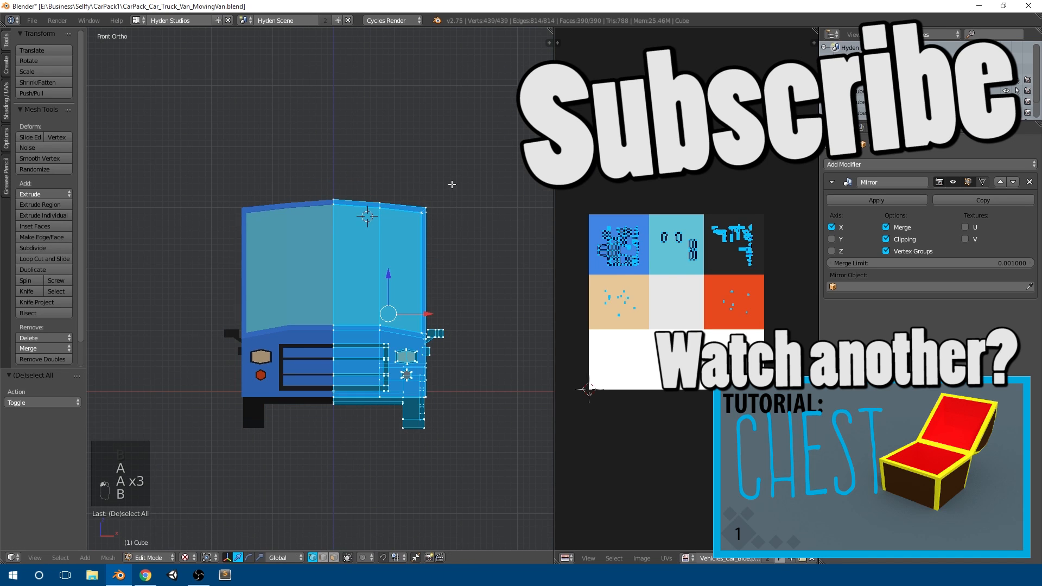
key("a")
key("b")
left_click_drag(451, 185, 413, 217)
key("g")
left_click(431, 198)
key("Tab")
middle_click_drag(429, 217, 361, 267)
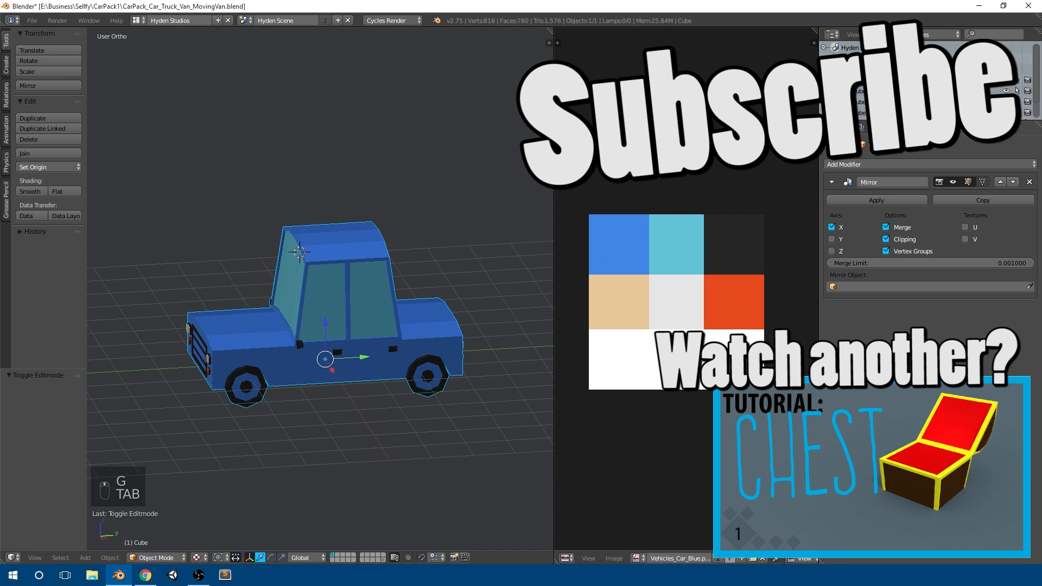
scroll(434, 312, "down", 5)
middle_click_drag(361, 312, 423, 328)
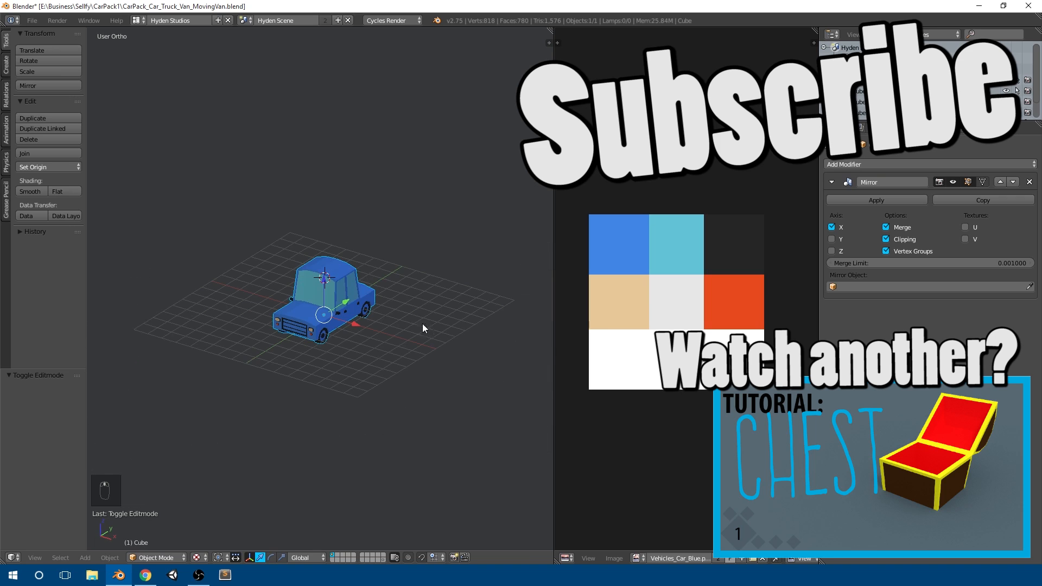
Show the layer holding the other vehicle models and inspect one vehicle's mesh in Edit Mode before returning to Object Mode
left_click(383, 560)
scroll(404, 314, "up", 11)
mouse_move(404, 315)
middle_mouse_down("shift")
mouse_move(314, 234)
mouse_move(392, 296)
mouse_move(366, 262)
mouse_move(339, 319)
mouse_move(304, 296)
mouse_move(410, 297)
middle_mouse_up("shift")
right_click(391, 295)
scroll(391, 295, "down", 4)
key("Tab")
scroll(365, 283, "up", 4)
key("Tab")
Select the pickup truck and enter Edit Mode to examine its mesh and UV placement on the colour palette
scroll(411, 297, "down", 4)
right_click(441, 347)
key("Tab")
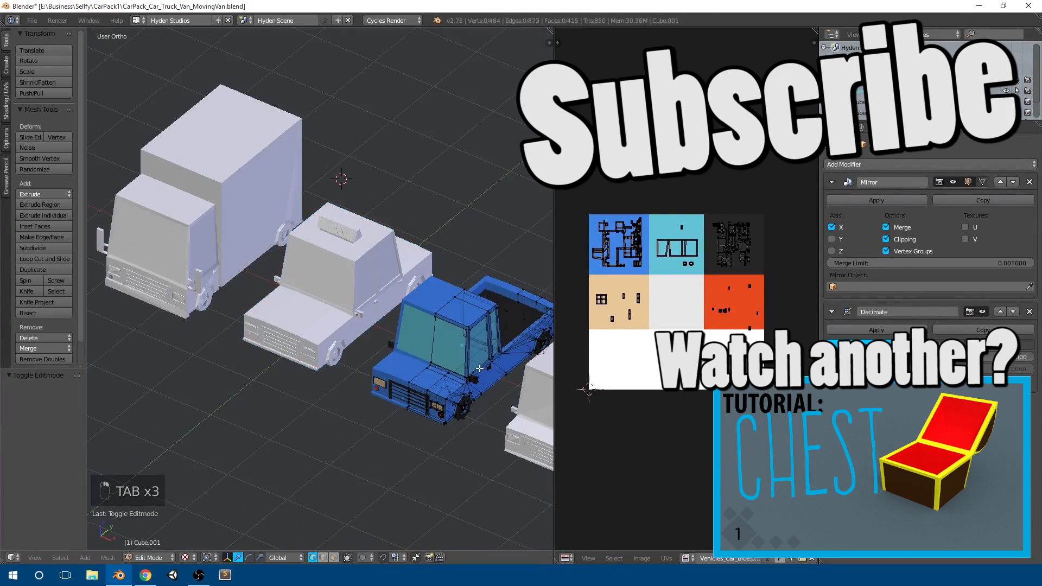